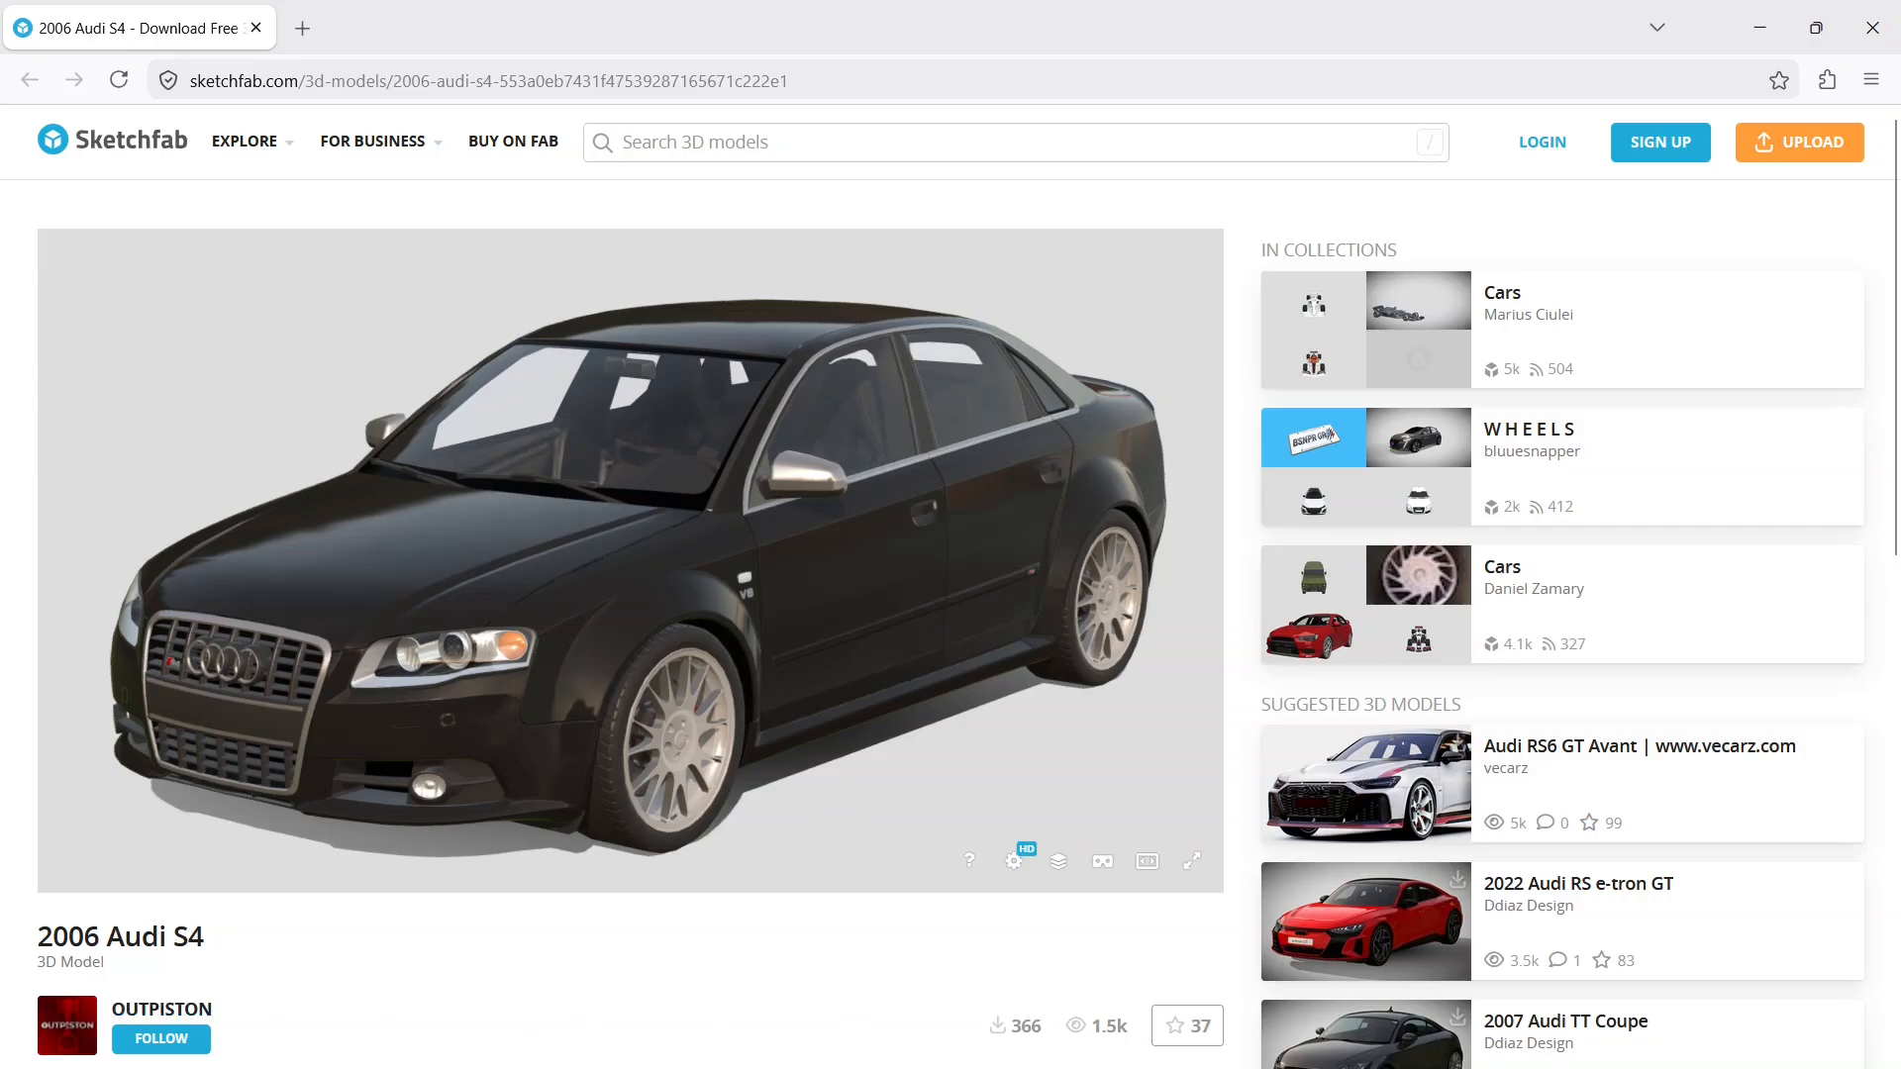
Step: Switch to File Explorer and examine the body and wheel GLB files in the Downloads AudiS4 folder
{"action": "left_click", "coordinate": [114, 1068]}
{"action": "left_click", "coordinate": [149, 1068]}
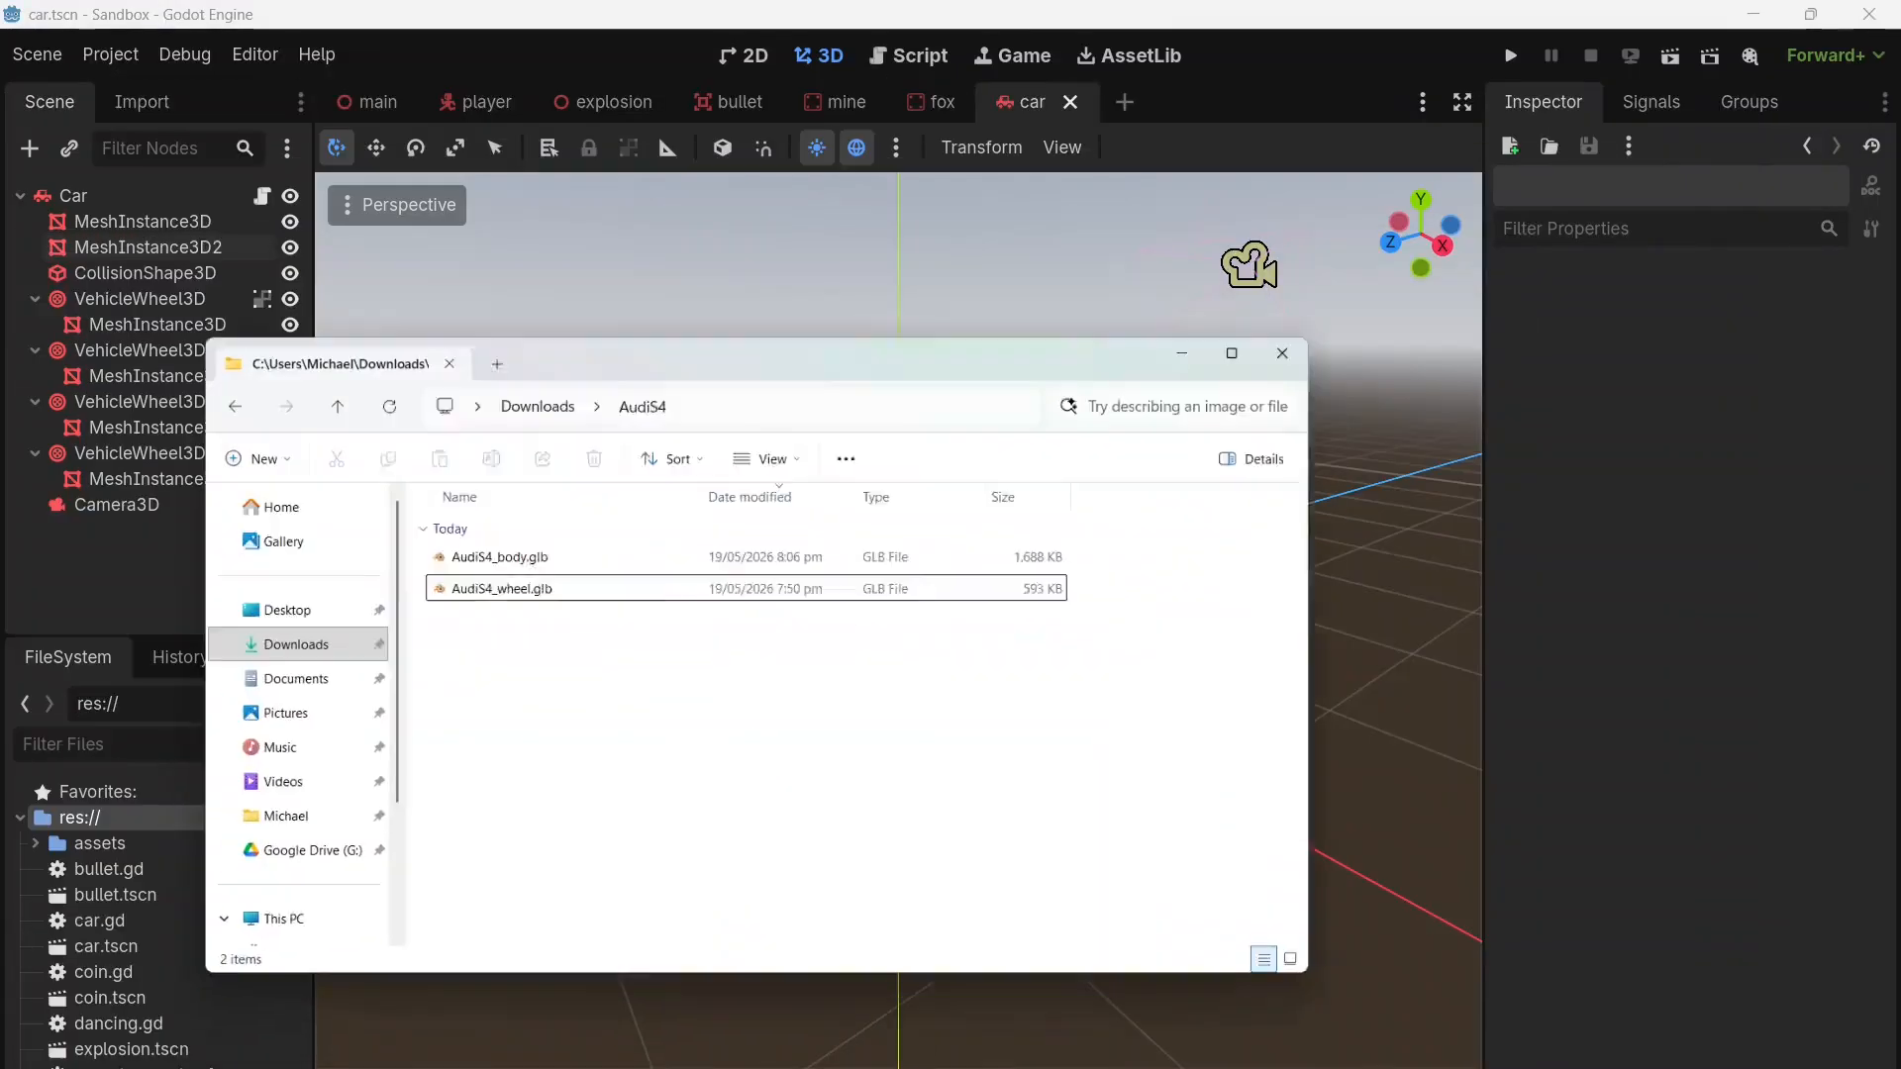
{"action": "left_click", "coordinate": [560, 471]}
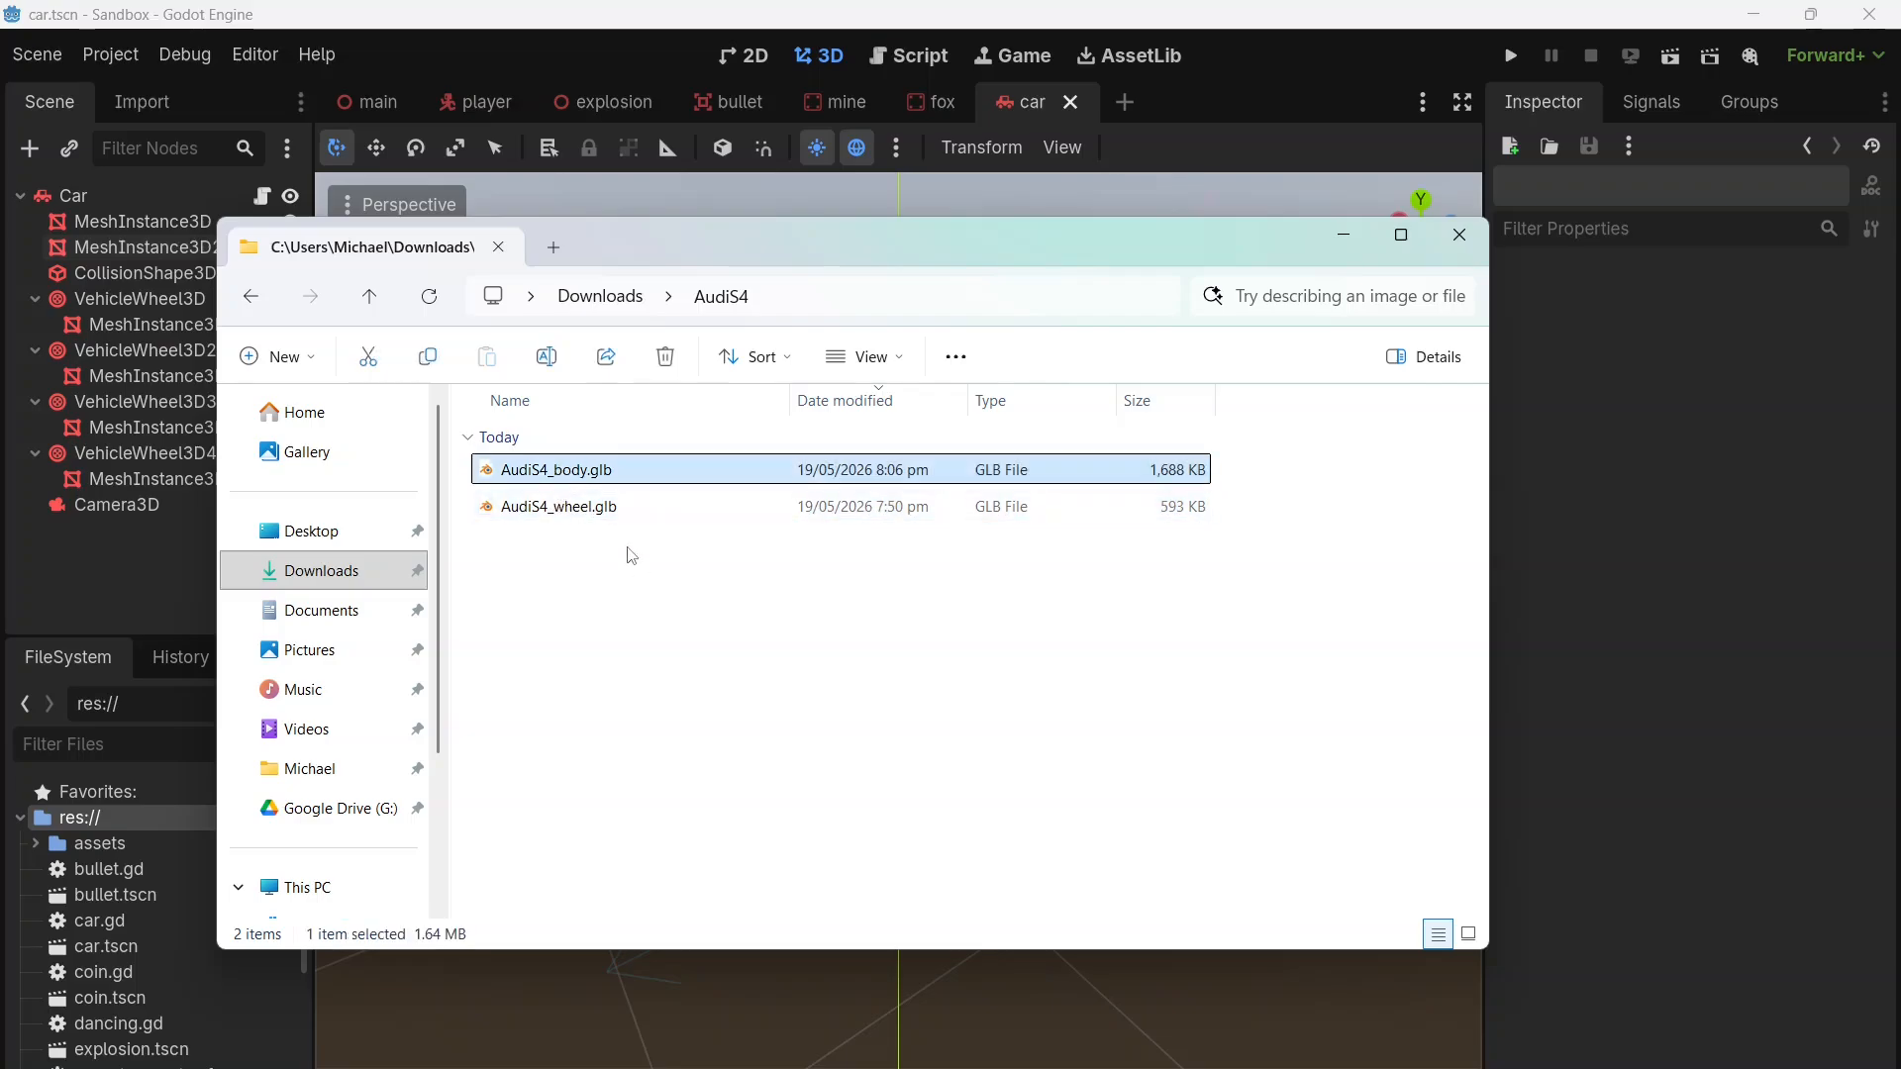
{"action": "left_click", "coordinate": [590, 510]}
{"action": "left_click", "coordinate": [660, 674]}
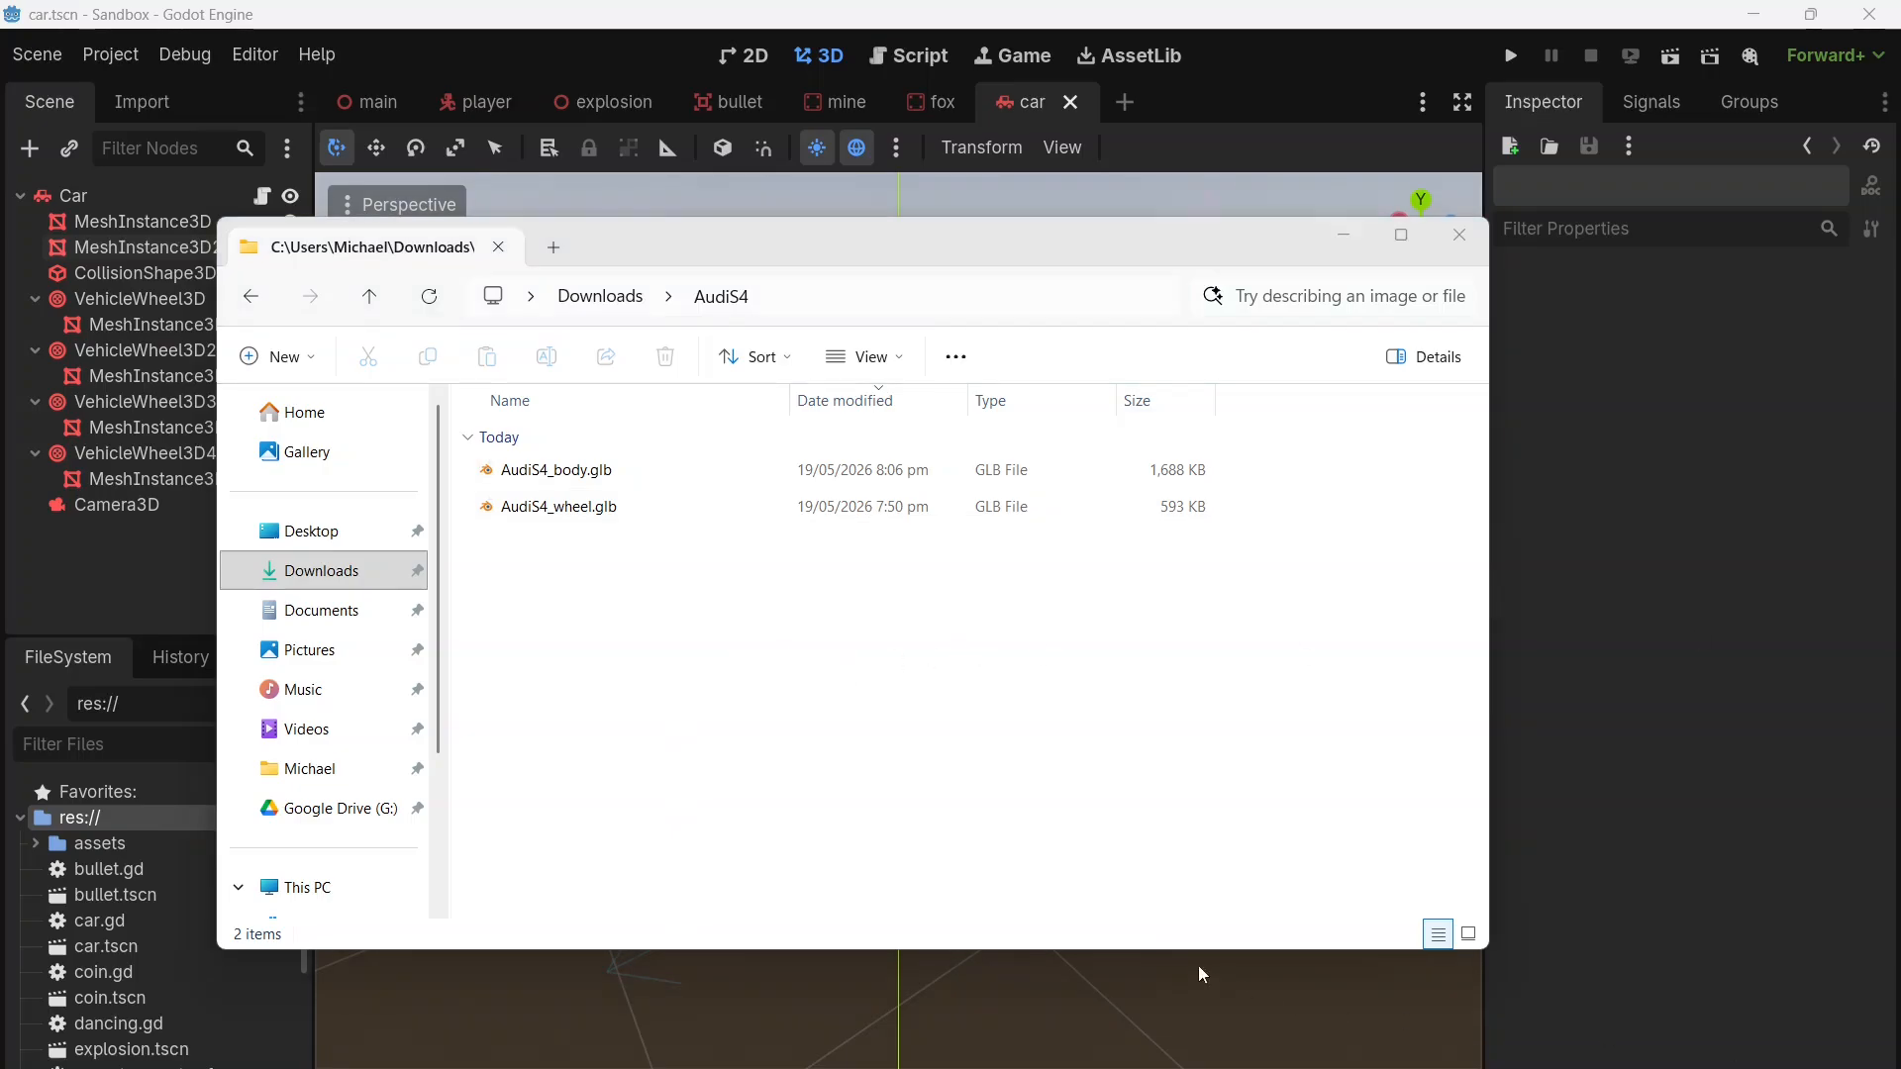
Step: Switch to Godot and create a folder named car inside the project's assets folder
{"action": "left_click", "coordinate": [109, 844]}
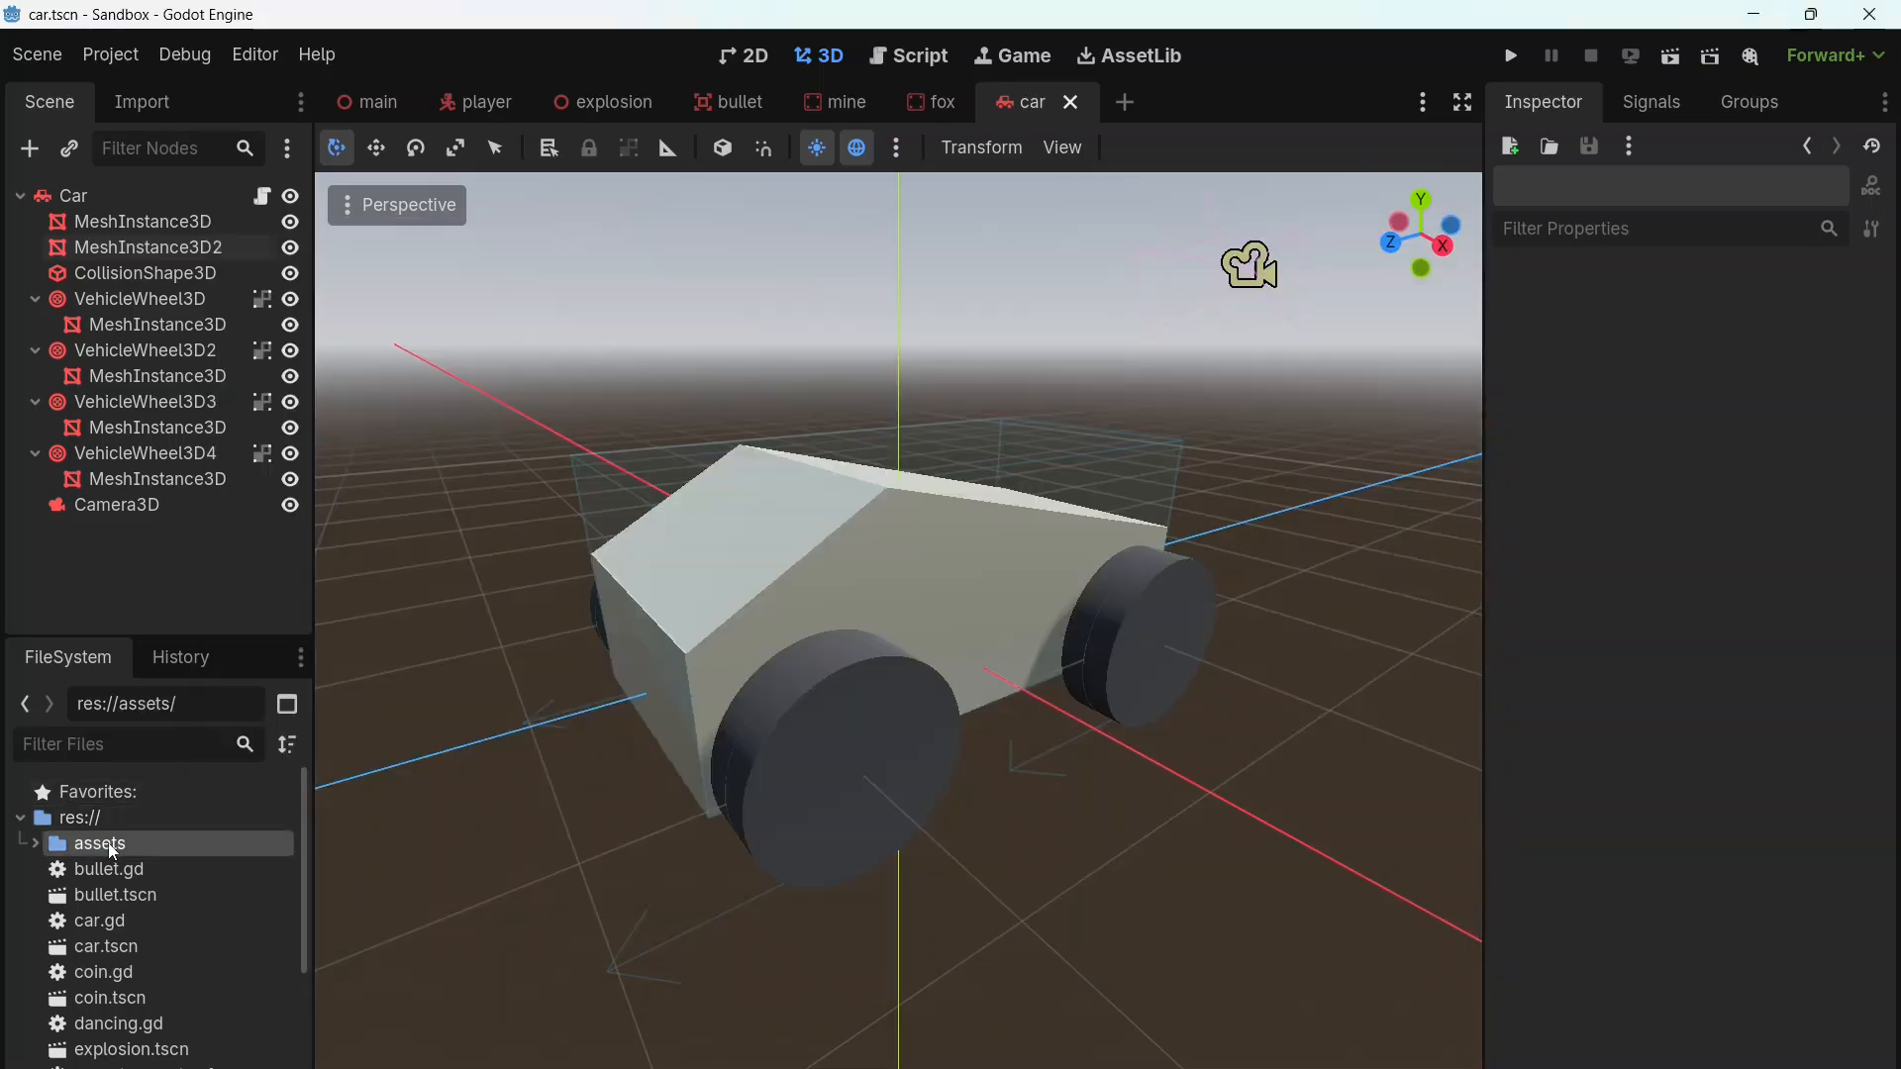
{"action": "right_click", "coordinate": [109, 841]}
{"action": "mouse_move", "coordinate": [253, 704]}
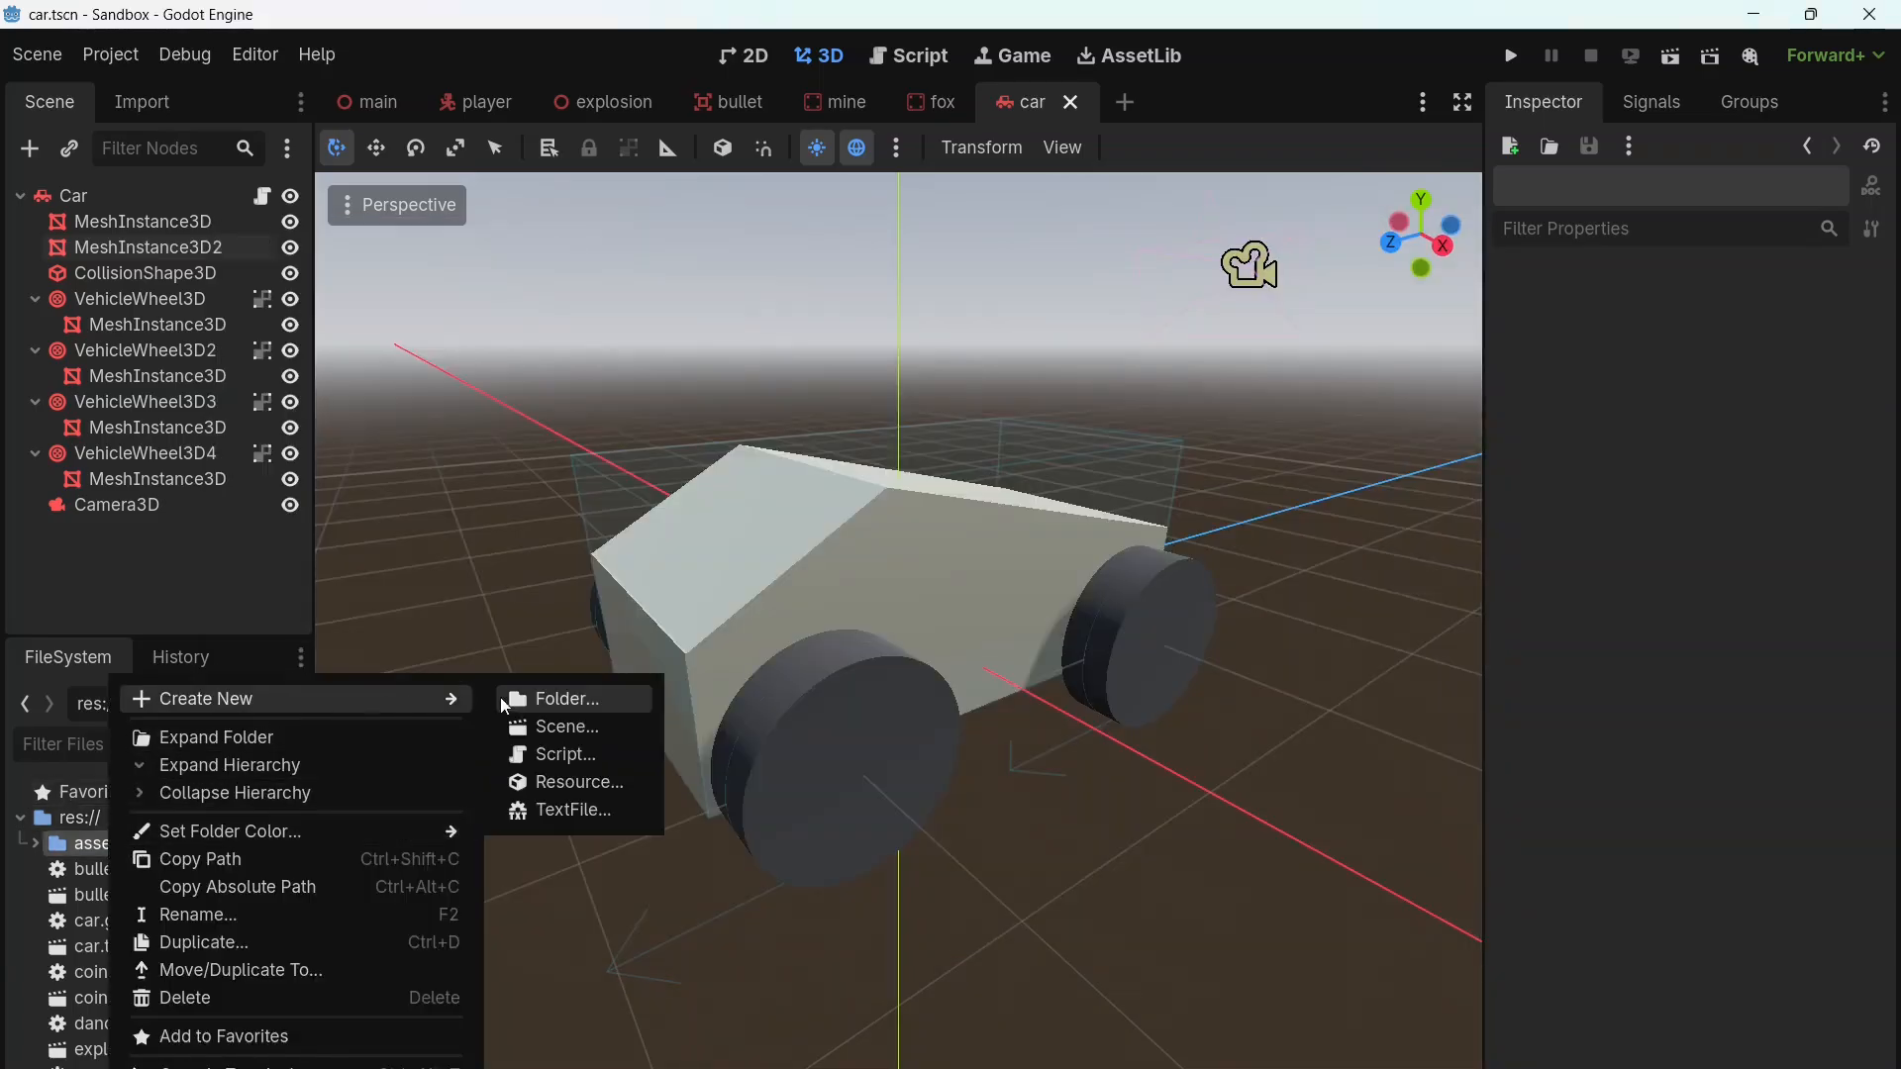
{"action": "left_click", "coordinate": [559, 700]}
{"action": "type", "text": "car"}
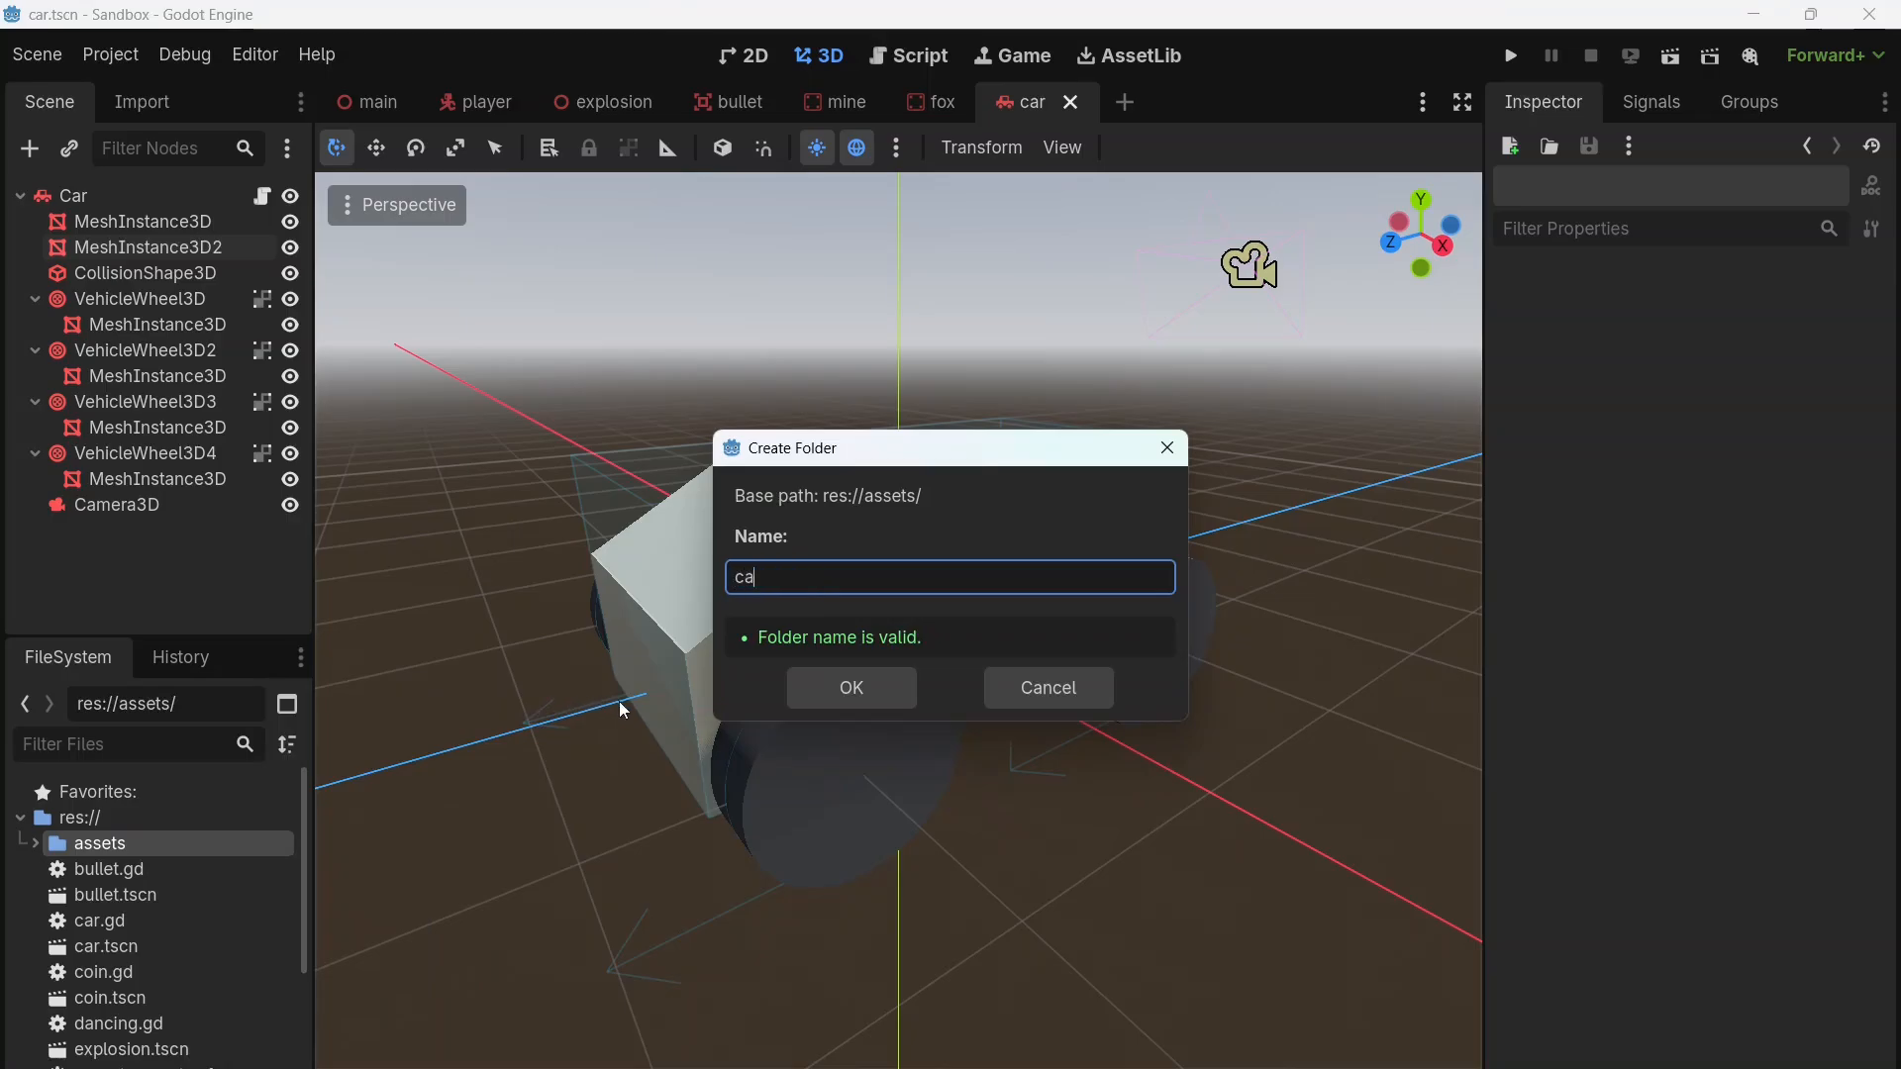
{"action": "left_click", "coordinate": [840, 686]}
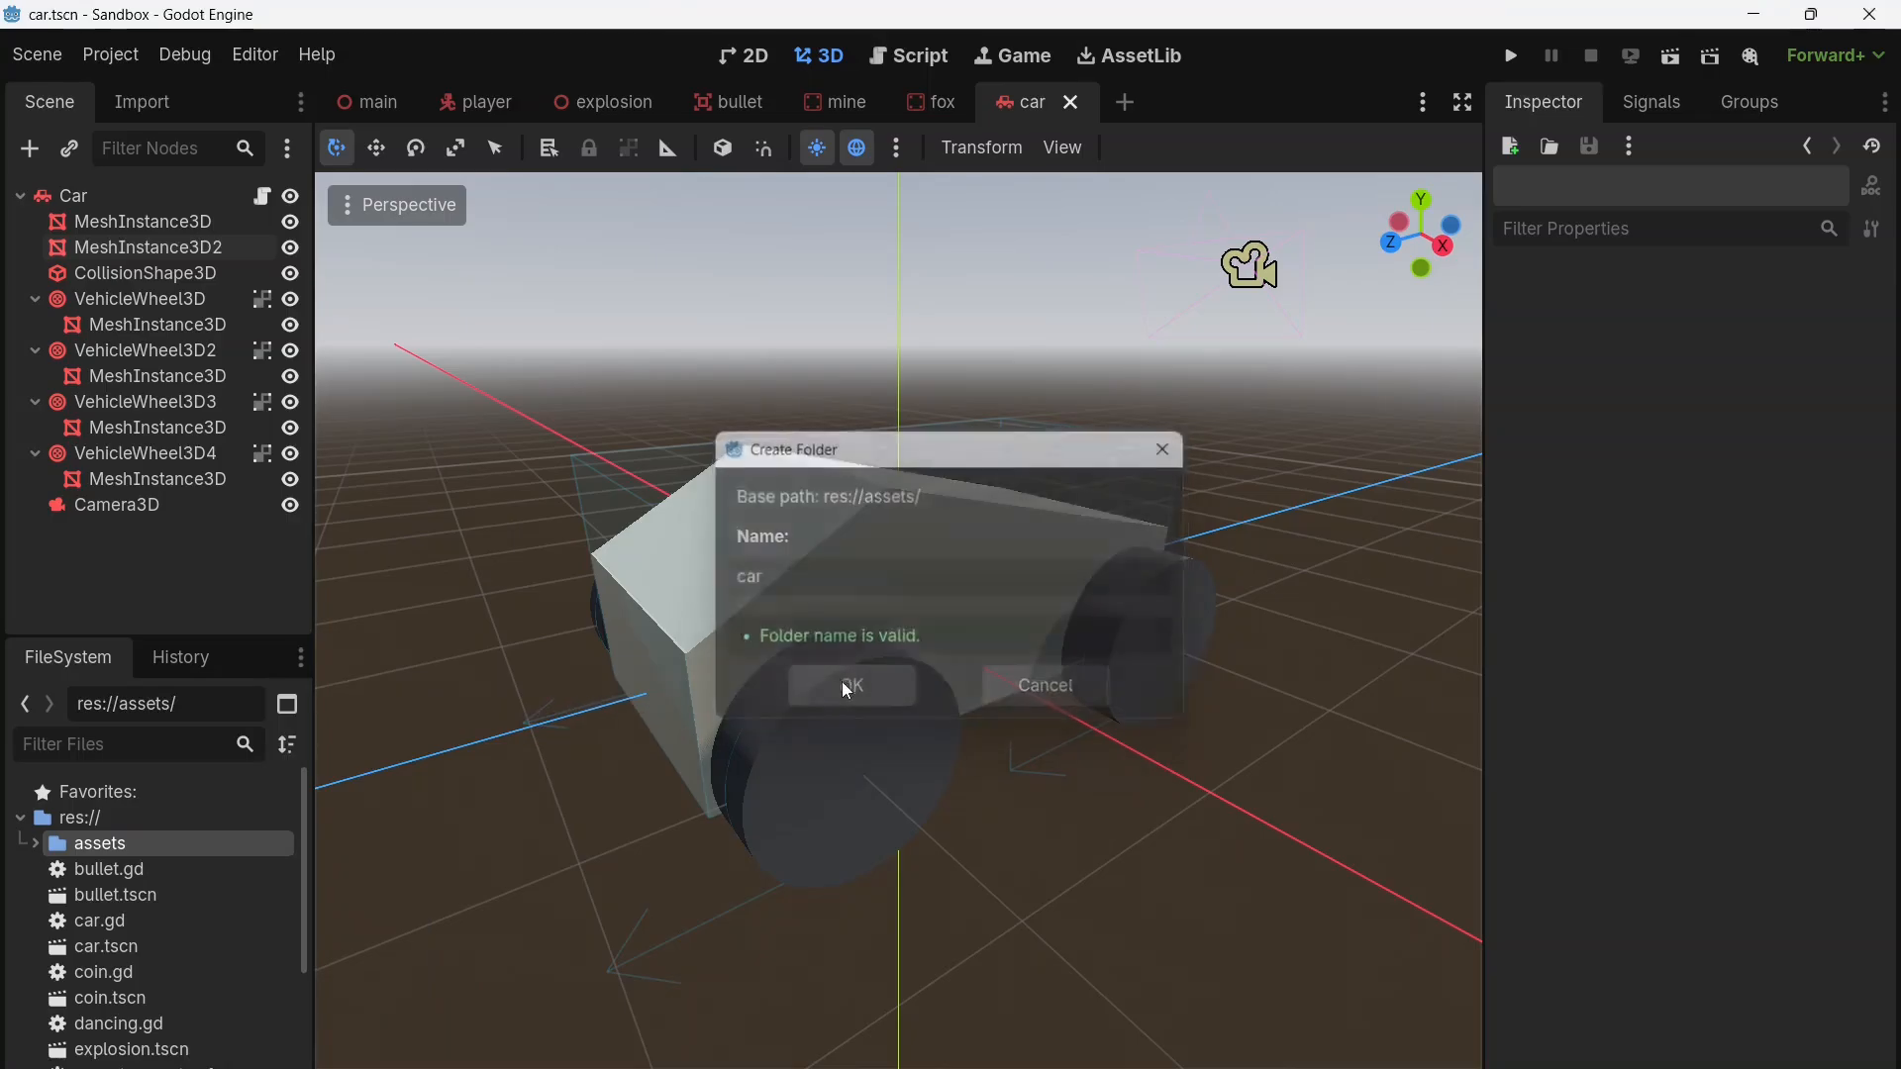
Step: Import AudiS4_body.glb and AudiS4_wheel.glb from File Explorer into the project's assets/car folder
{"action": "left_click", "coordinate": [37, 844]}
{"action": "left_click", "coordinate": [536, 1067]}
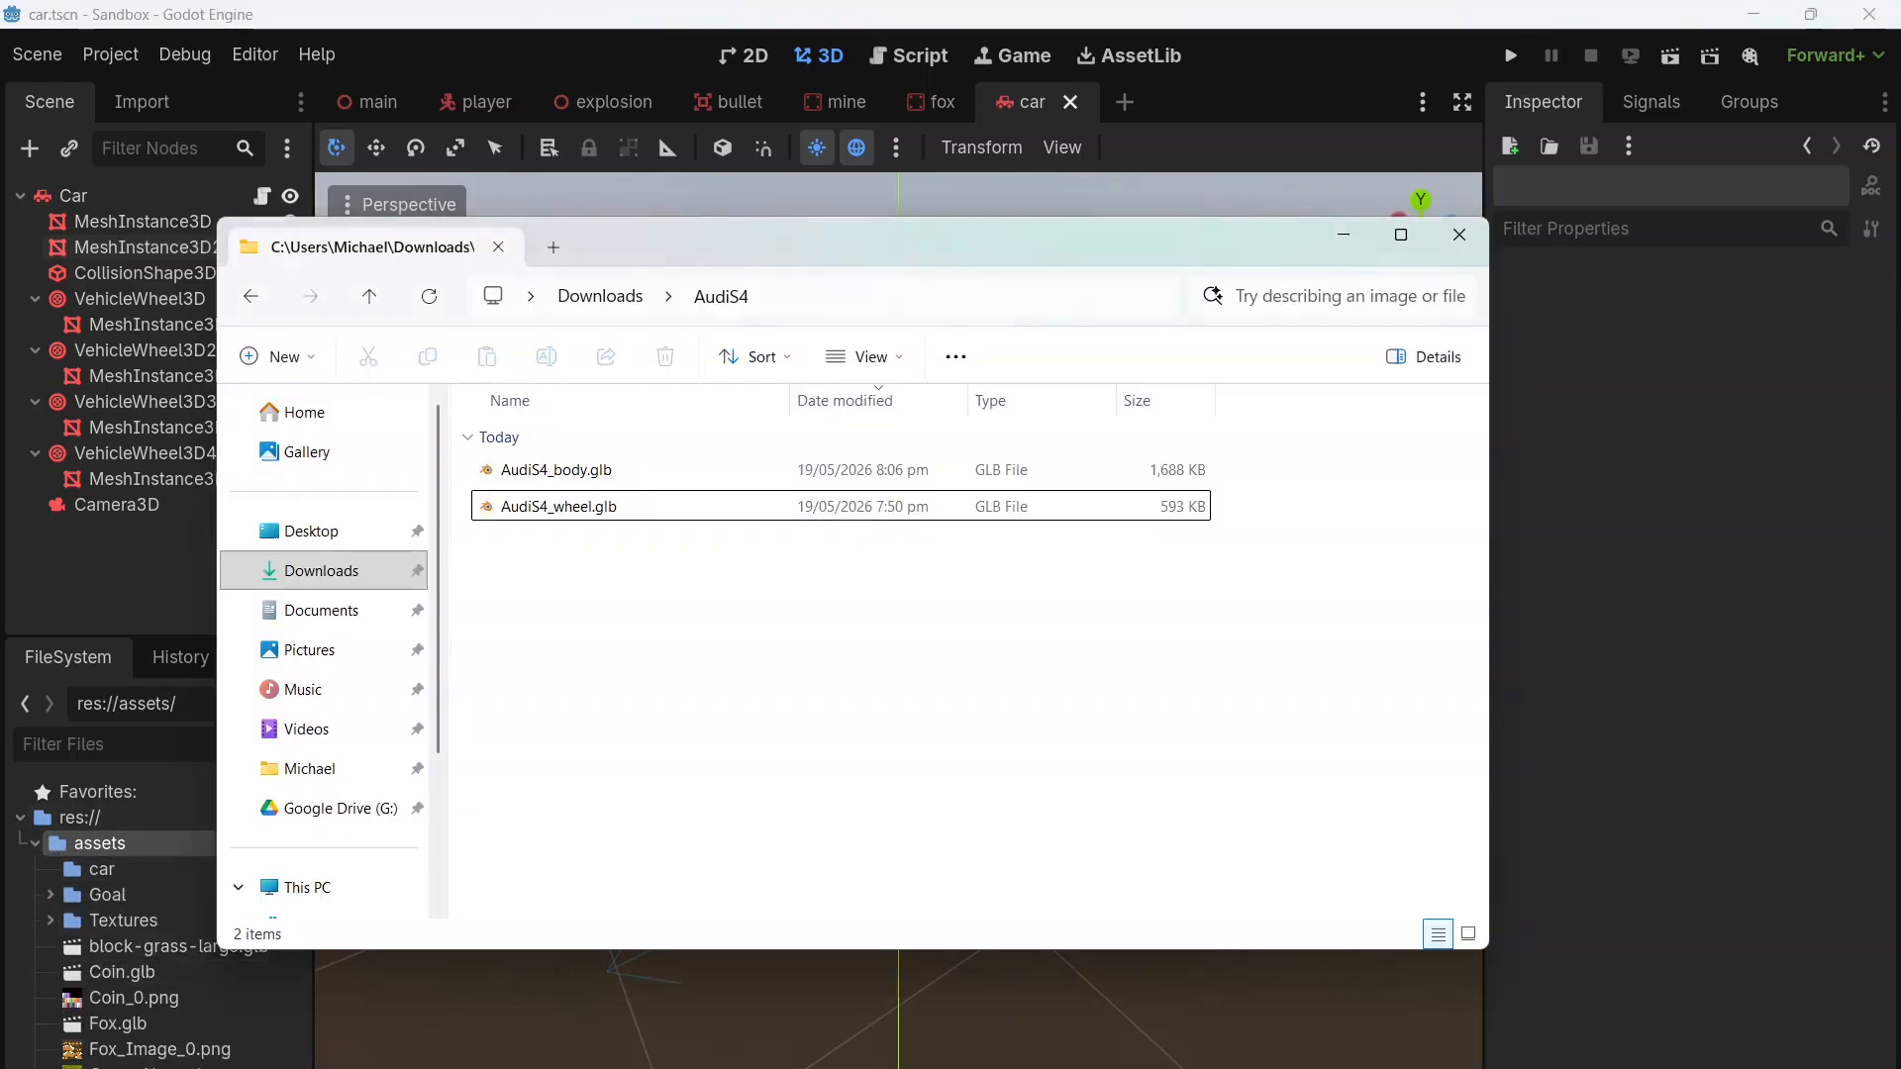
{"action": "left_click", "coordinate": [559, 512]}
{"action": "left_click", "coordinate": [557, 479], "text": "shift"}
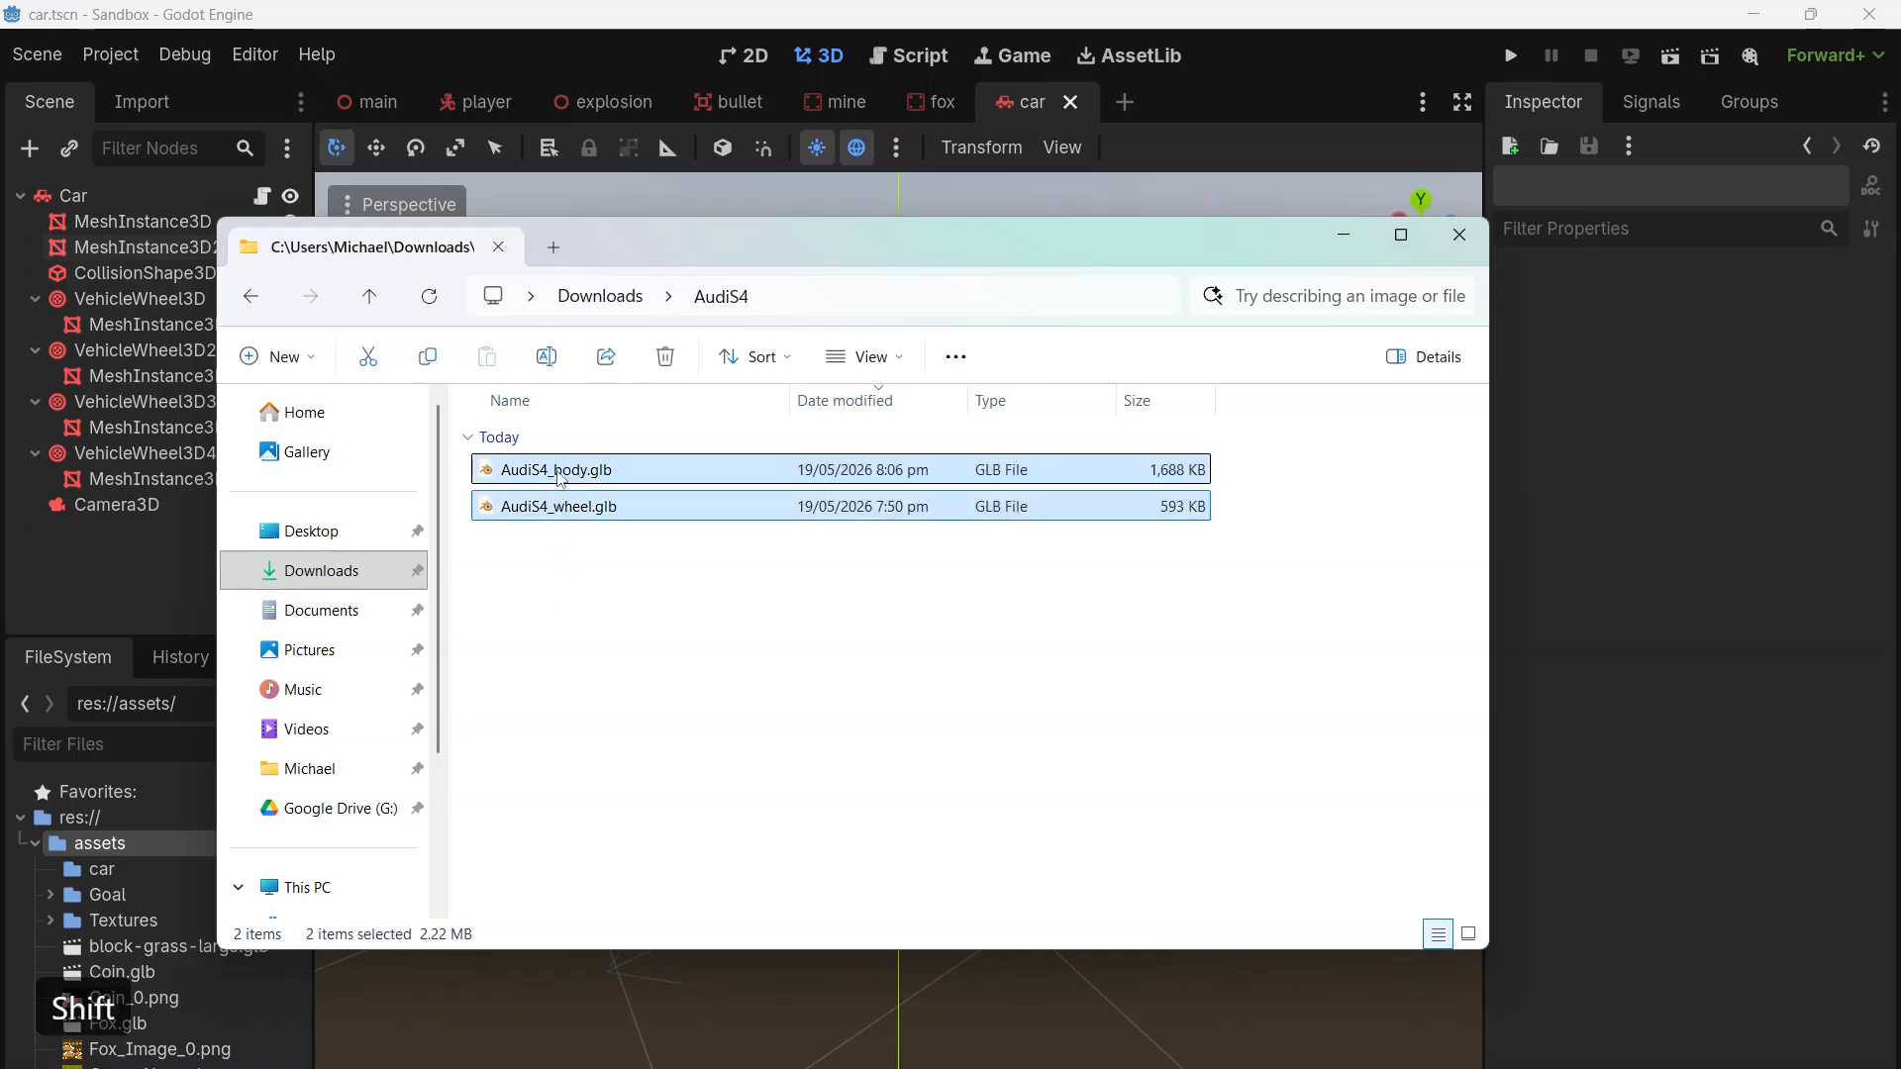
{"action": "left_click_drag", "start_coordinate": [557, 480], "coordinate": [103, 869]}
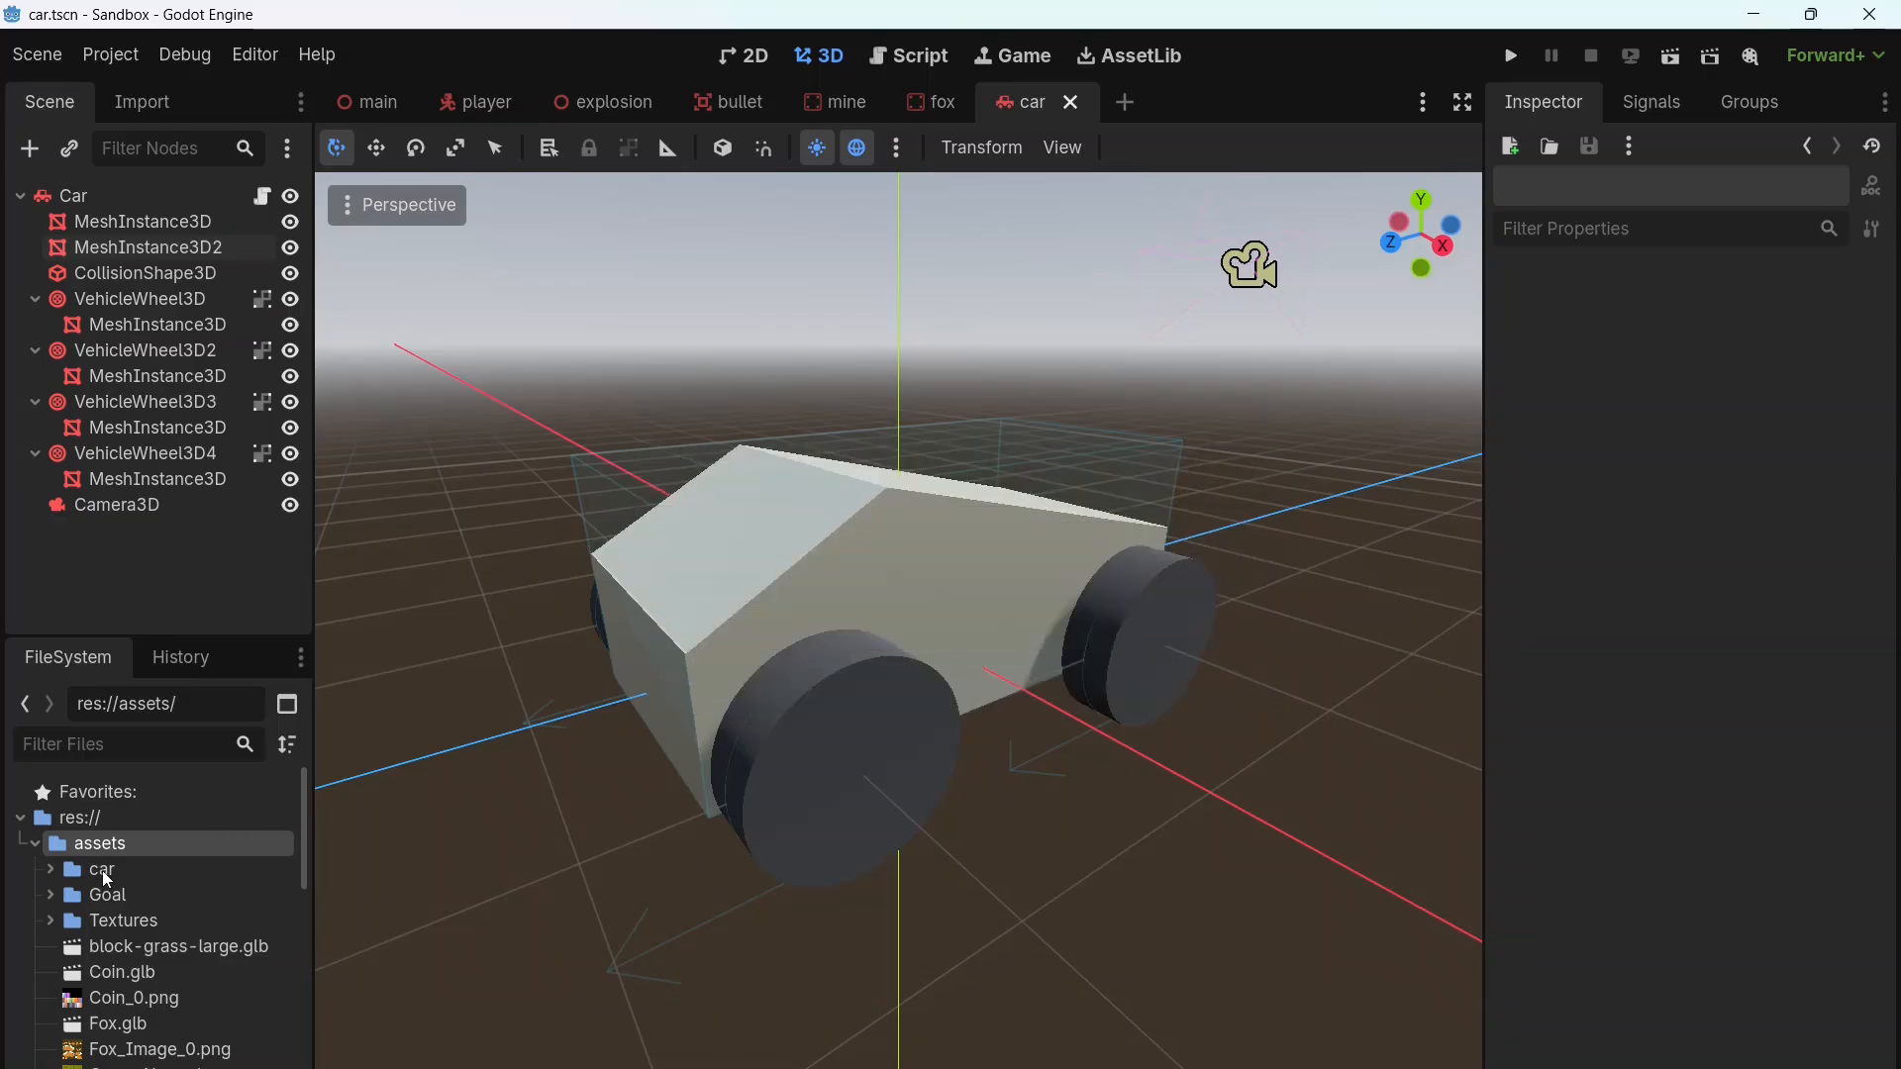
Step: Expand the car folder, widen the file list and look through the imported files, selecting AudiS4_body.glb
{"action": "left_click", "coordinate": [103, 870]}
{"action": "double_click", "coordinate": [103, 870]}
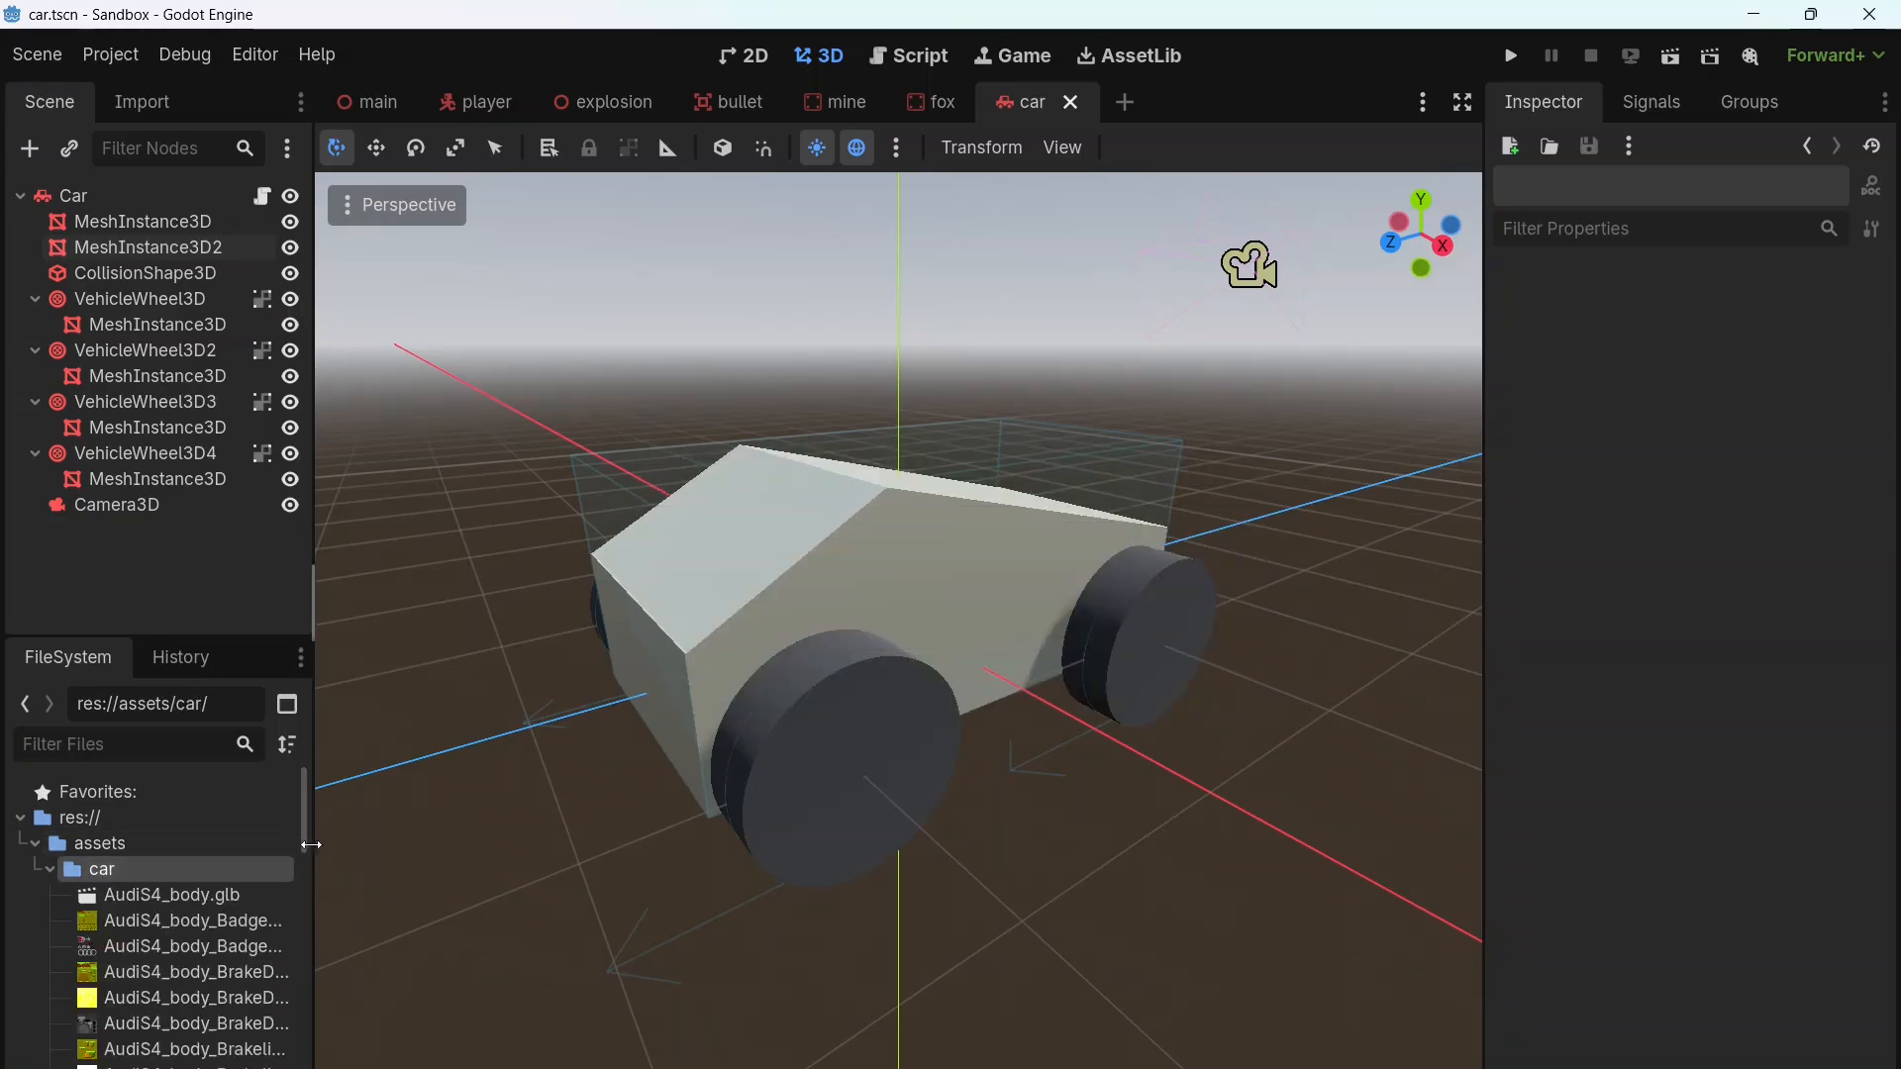
{"action": "left_click_drag", "start_coordinate": [310, 844], "coordinate": [446, 844]}
{"action": "scroll", "coordinate": [337, 908], "scroll_direction": "down", "scroll_amount": 3}
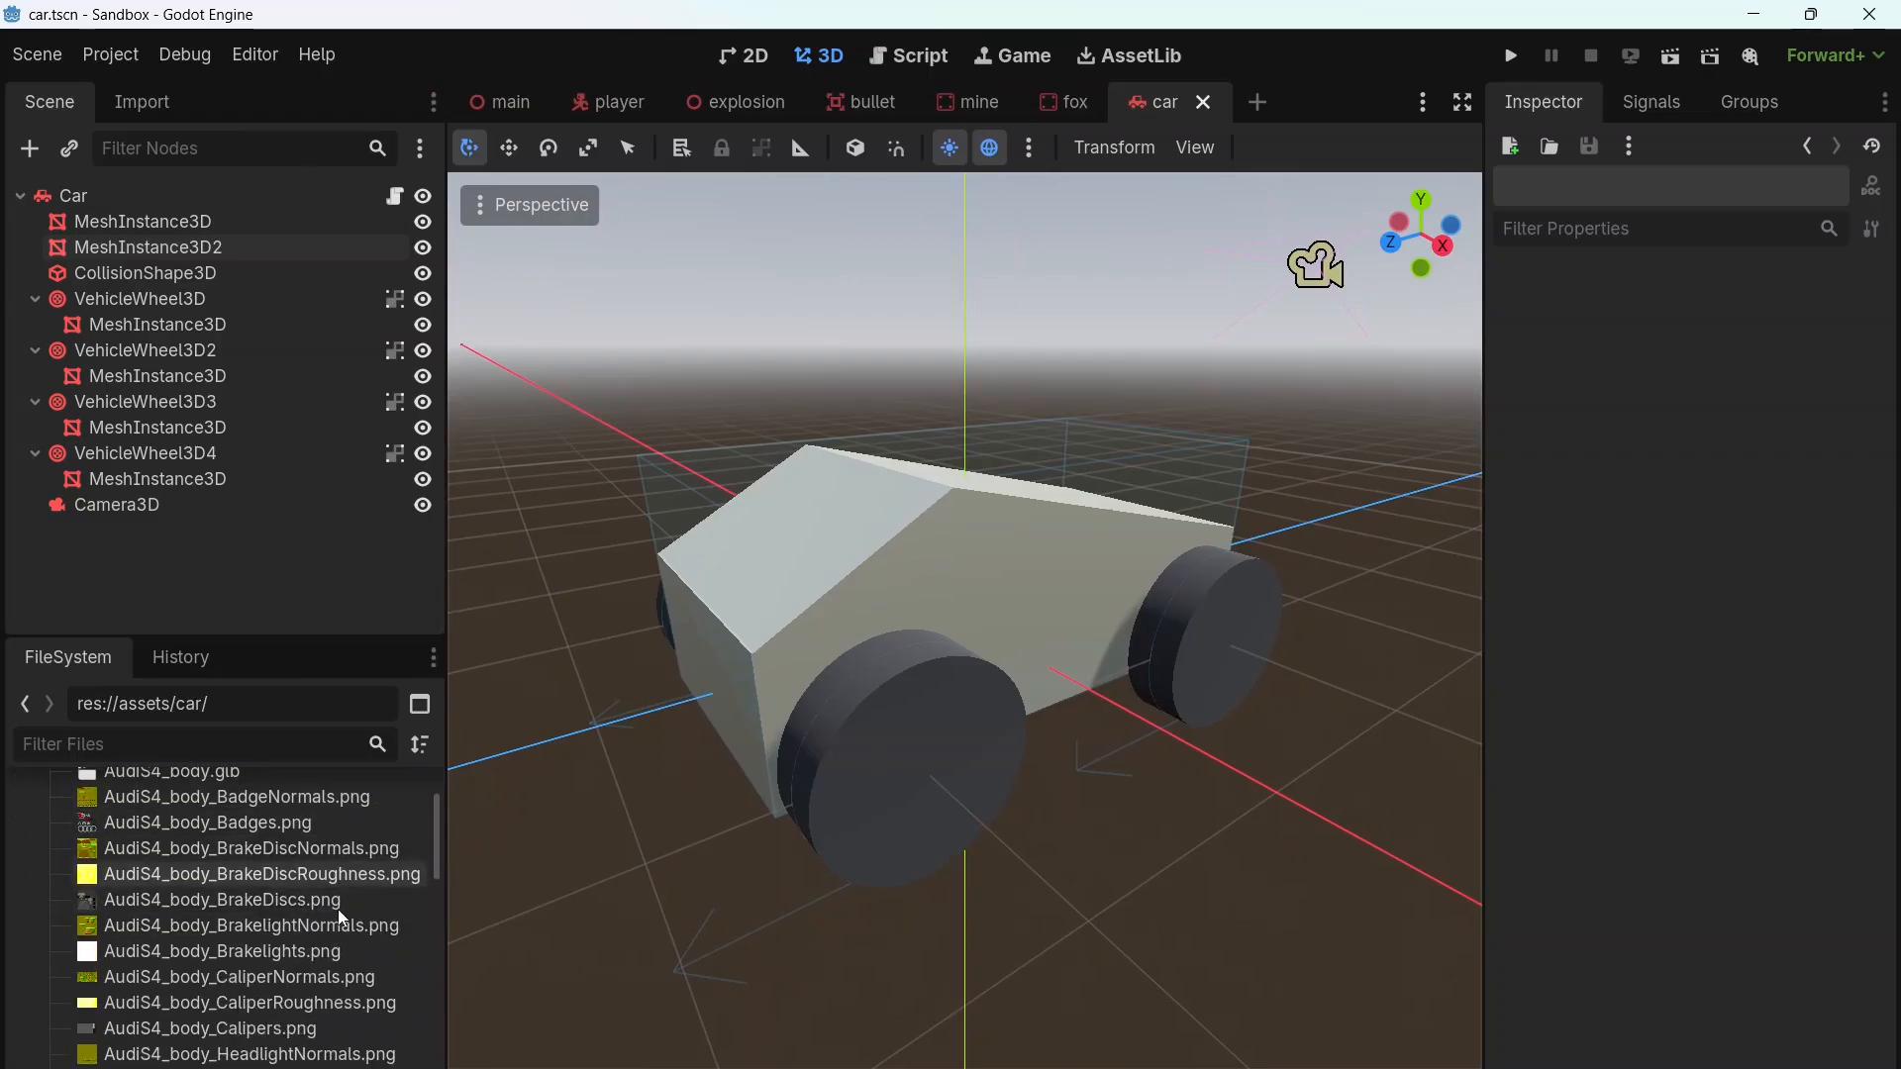
{"action": "scroll", "coordinate": [317, 978], "scroll_direction": "down", "scroll_amount": 3}
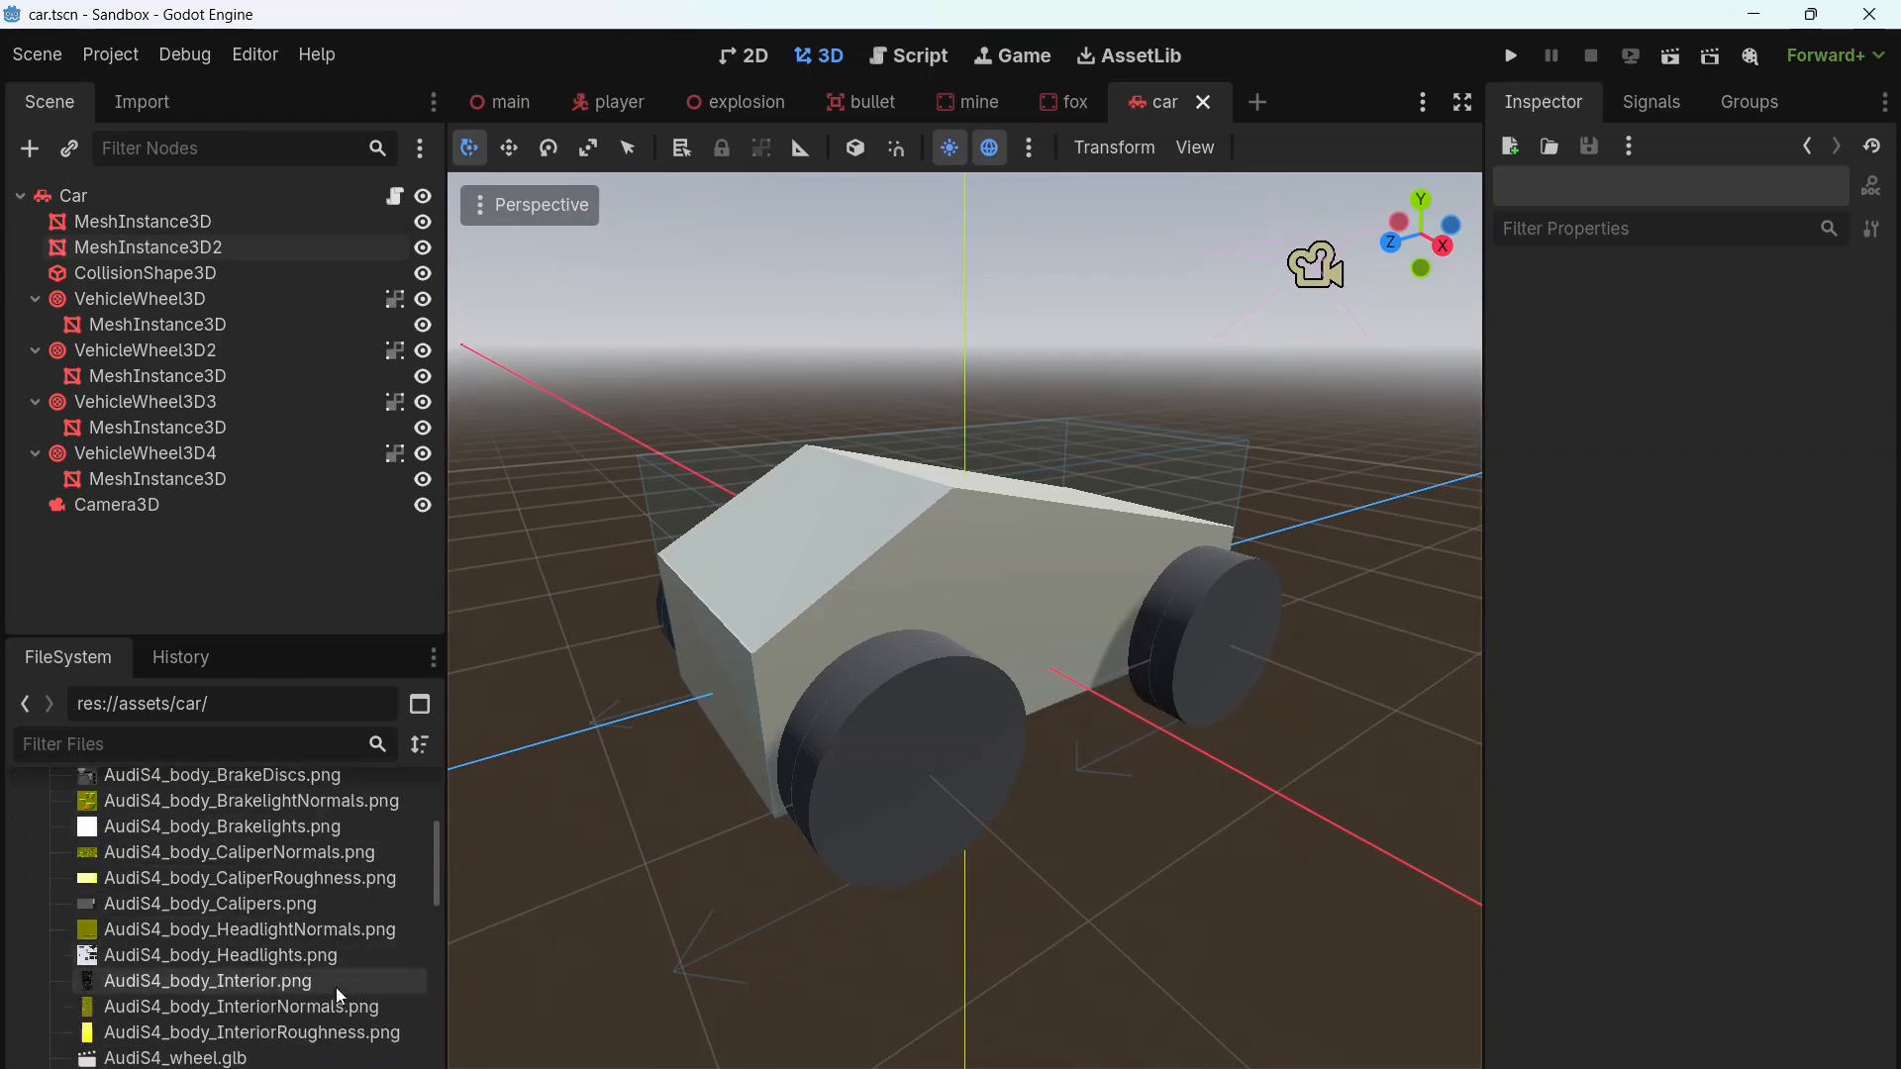
{"action": "scroll", "coordinate": [335, 988], "scroll_direction": "up", "scroll_amount": 5}
{"action": "left_click", "coordinate": [170, 893]}
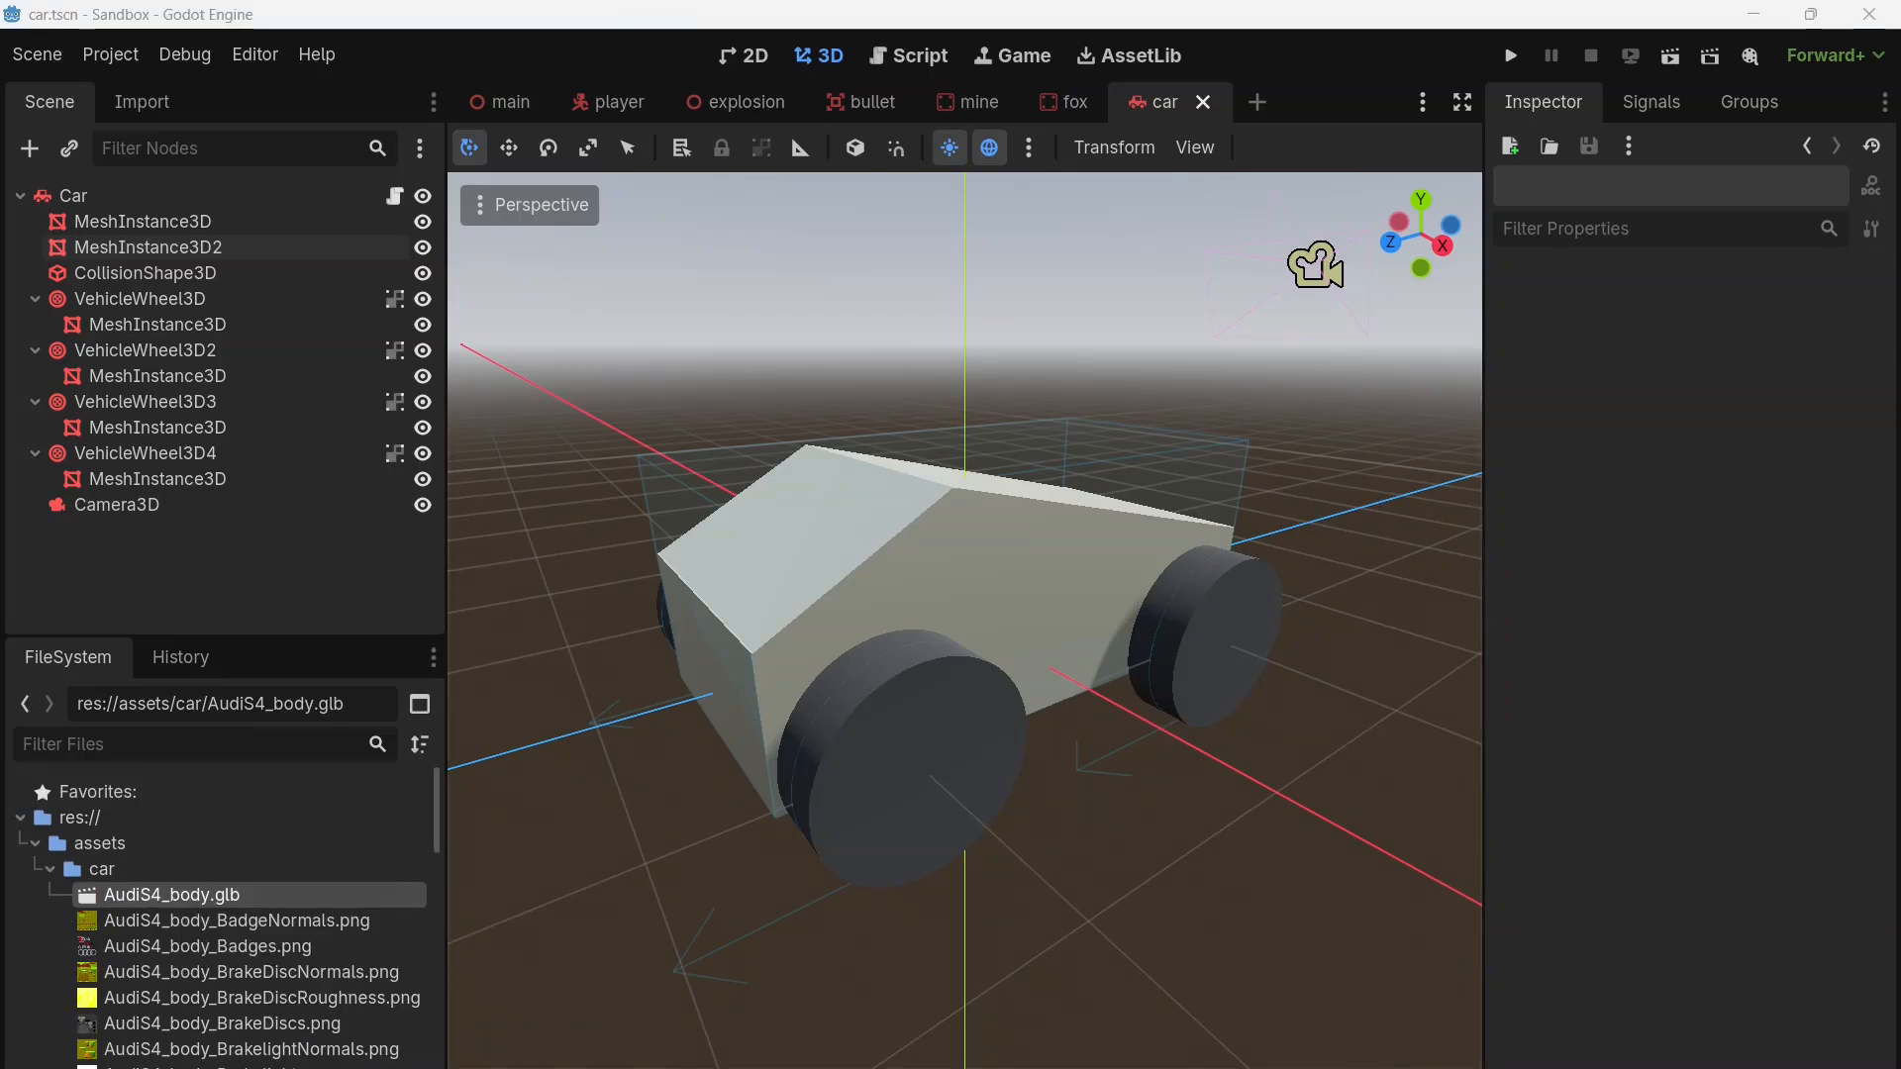
Step: Delete the placeholder body nodes MeshInstance3D, MeshInstance3D2 and CollisionShape3D directly under the Car node
{"action": "left_click", "coordinate": [149, 221]}
{"action": "left_click", "coordinate": [157, 273], "text": "shift"}
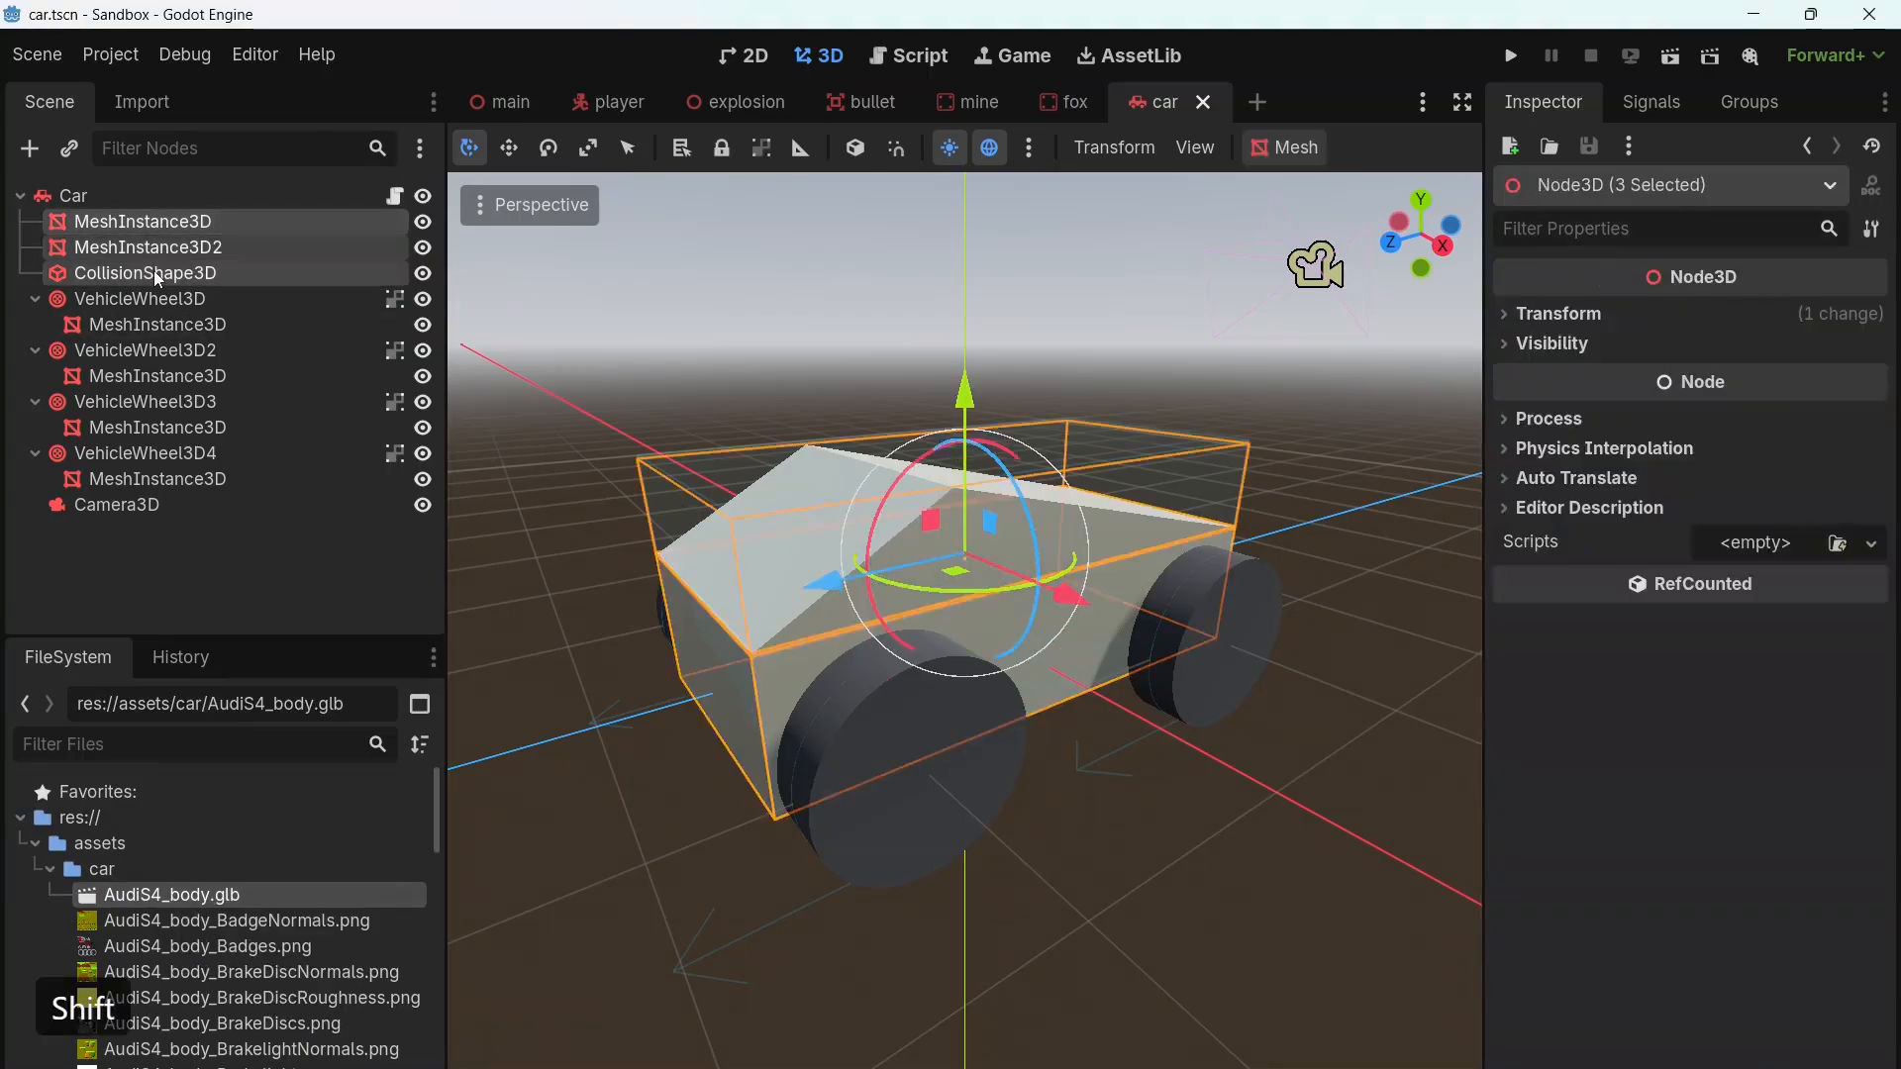
{"action": "key", "text": "Delete"}
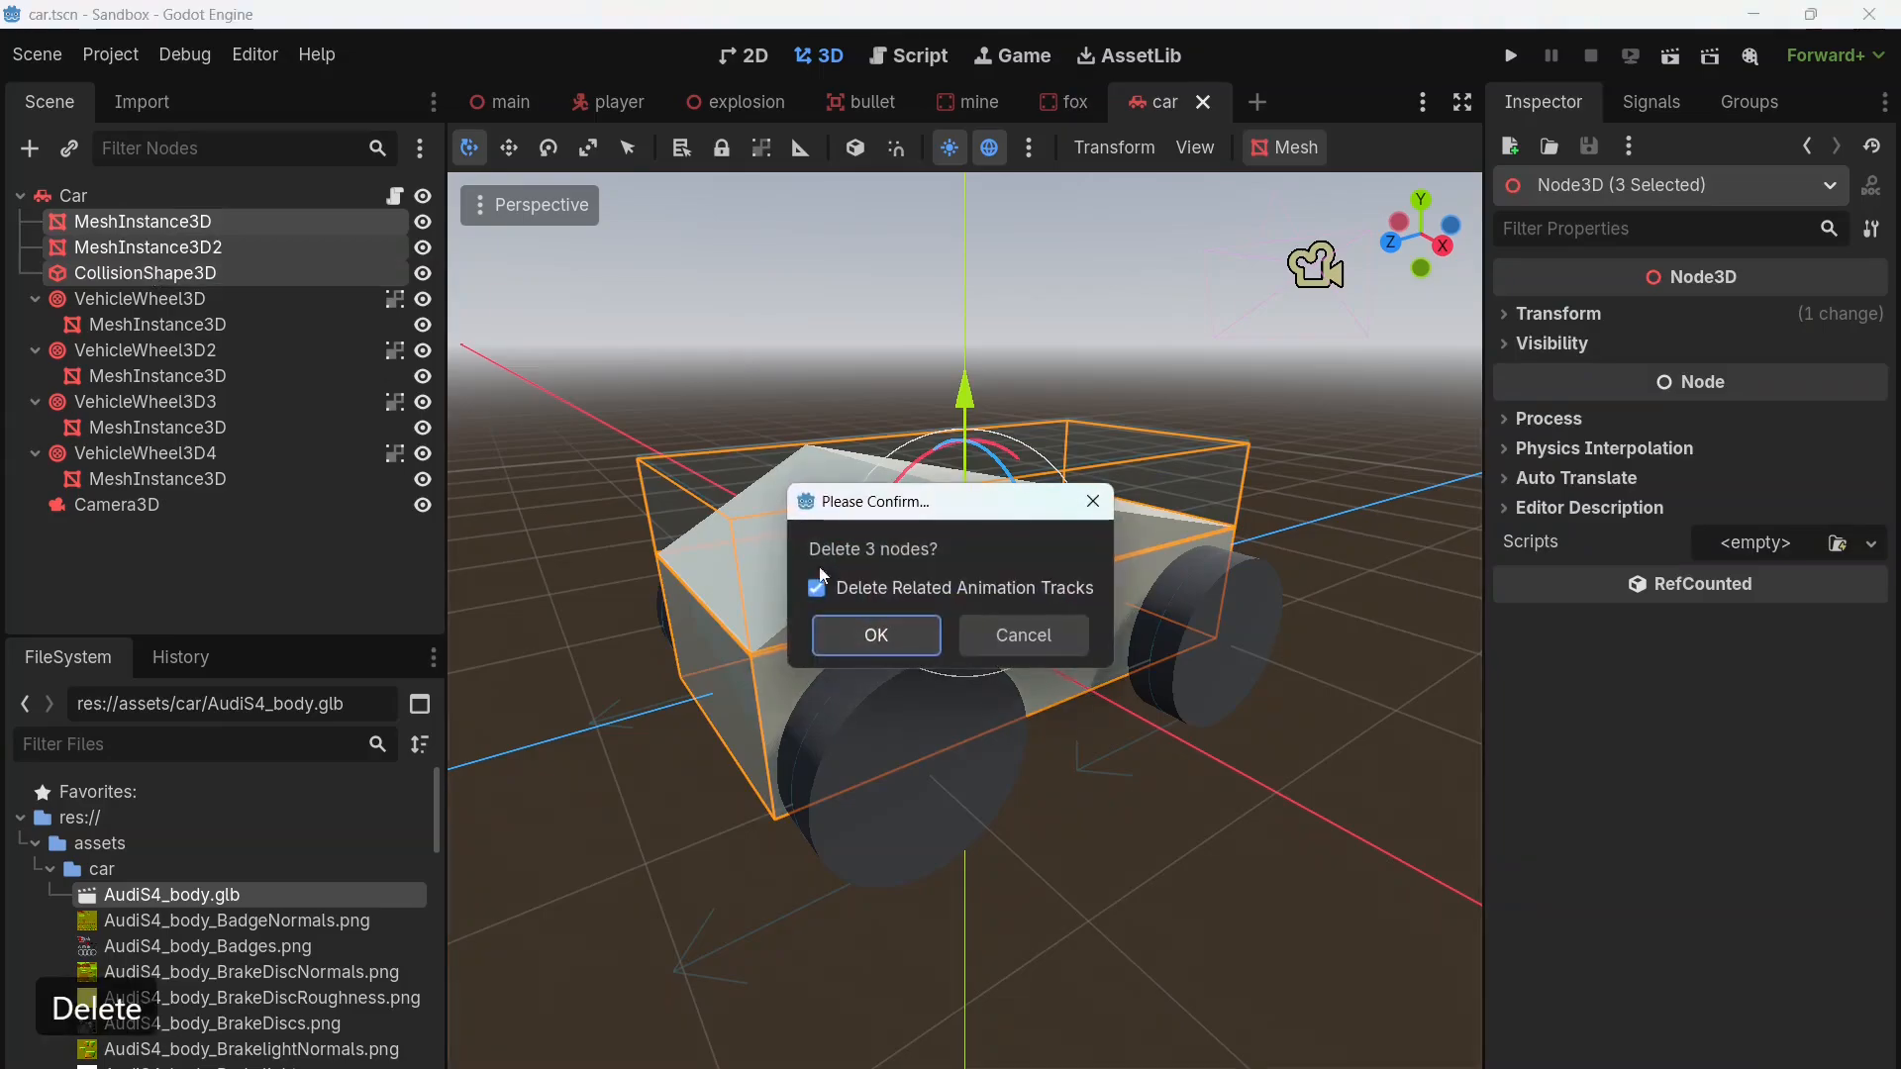
{"action": "left_click", "coordinate": [894, 636]}
Step: Delete the placeholder MeshInstance3D child of each of the four VehicleWheel3D nodes
{"action": "left_click", "coordinate": [234, 252]}
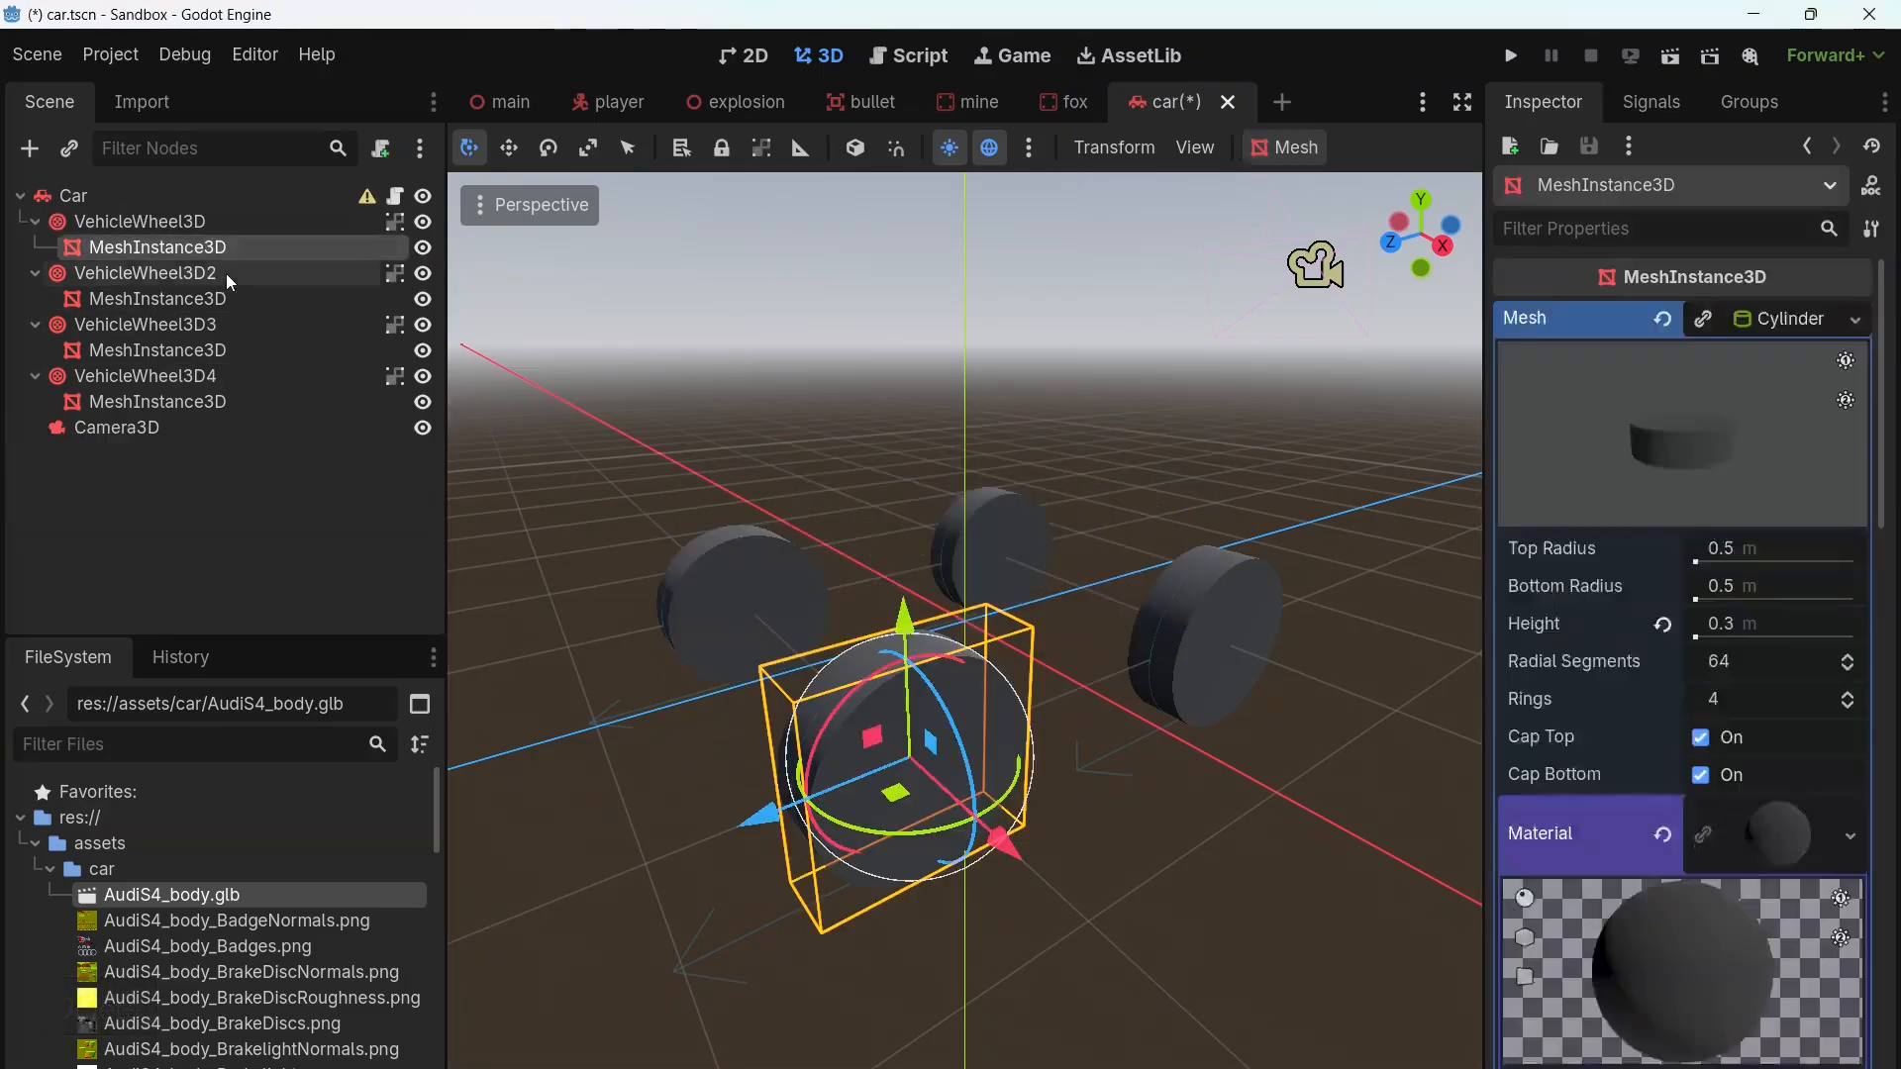
{"action": "left_click", "coordinate": [215, 298], "text": "ctrl"}
{"action": "left_click", "coordinate": [203, 351], "text": "ctrl"}
{"action": "left_click", "coordinate": [190, 402], "text": "ctrl"}
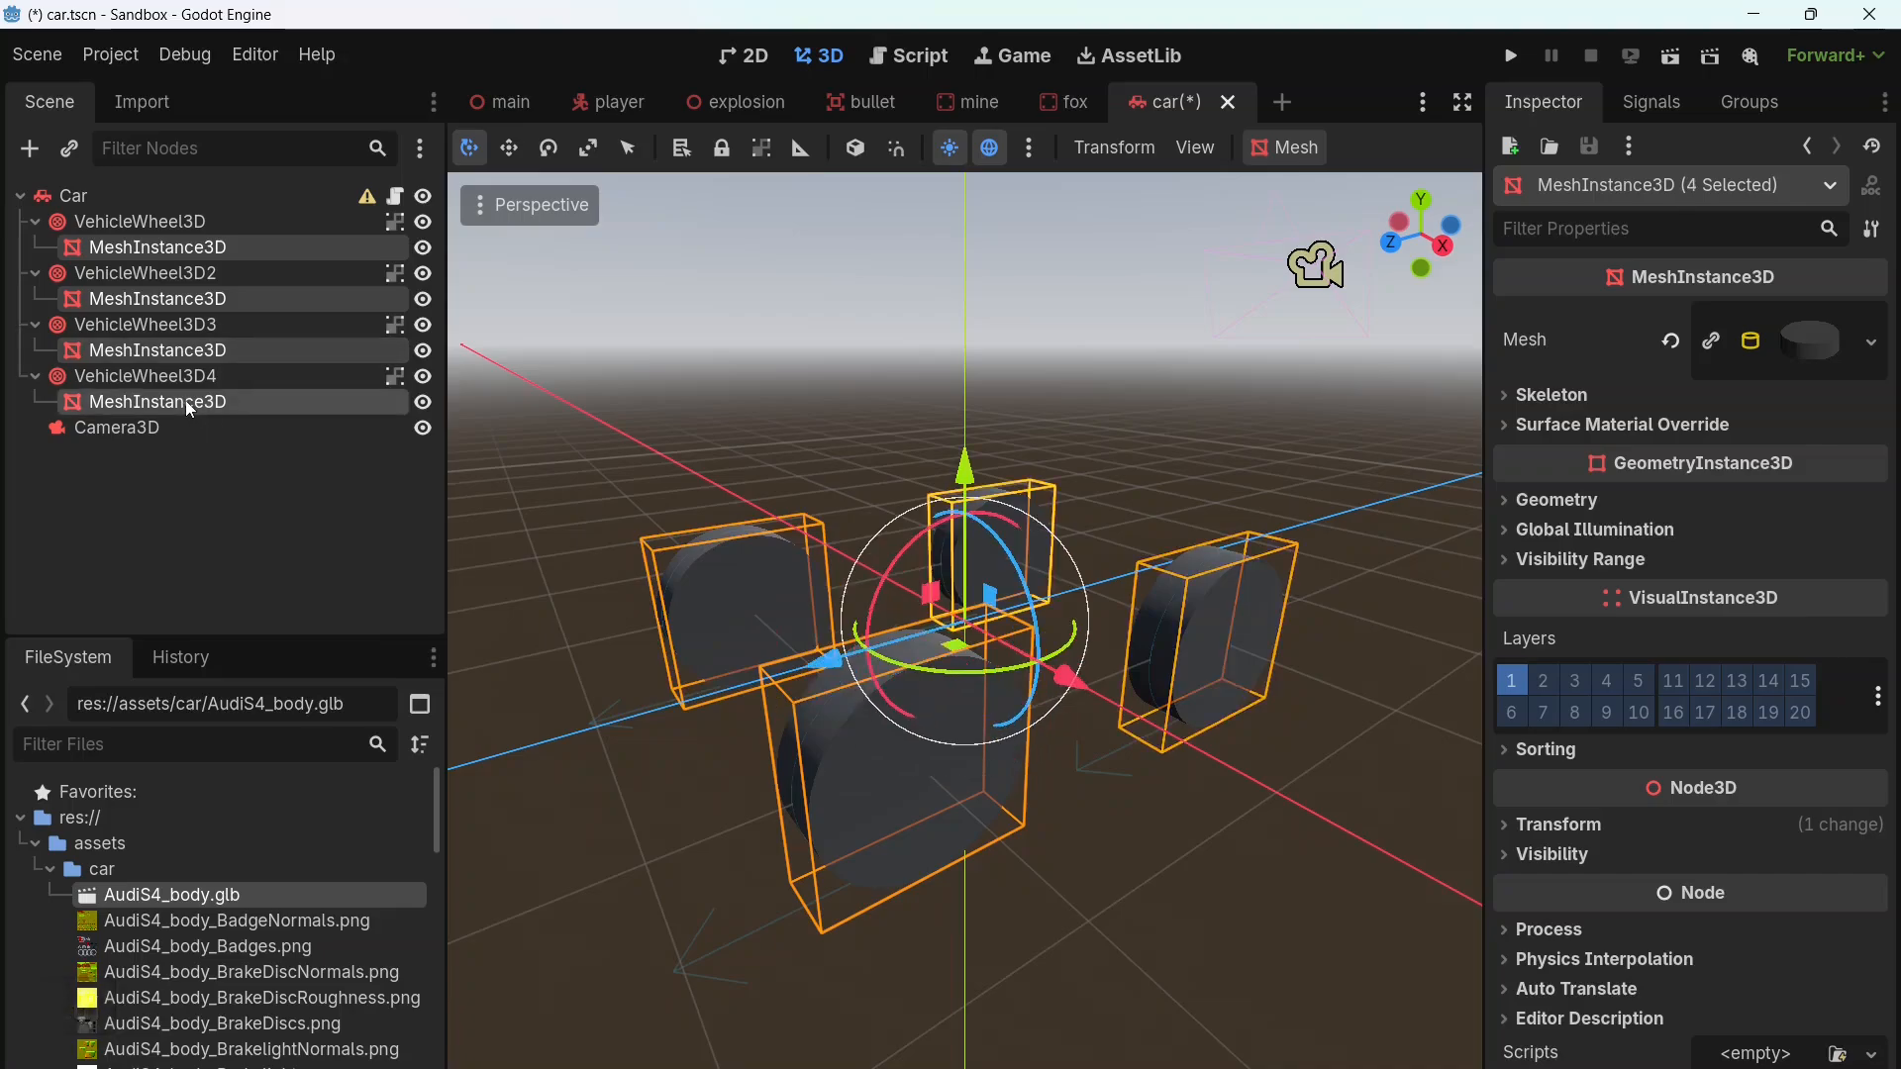
{"action": "key", "text": "Delete"}
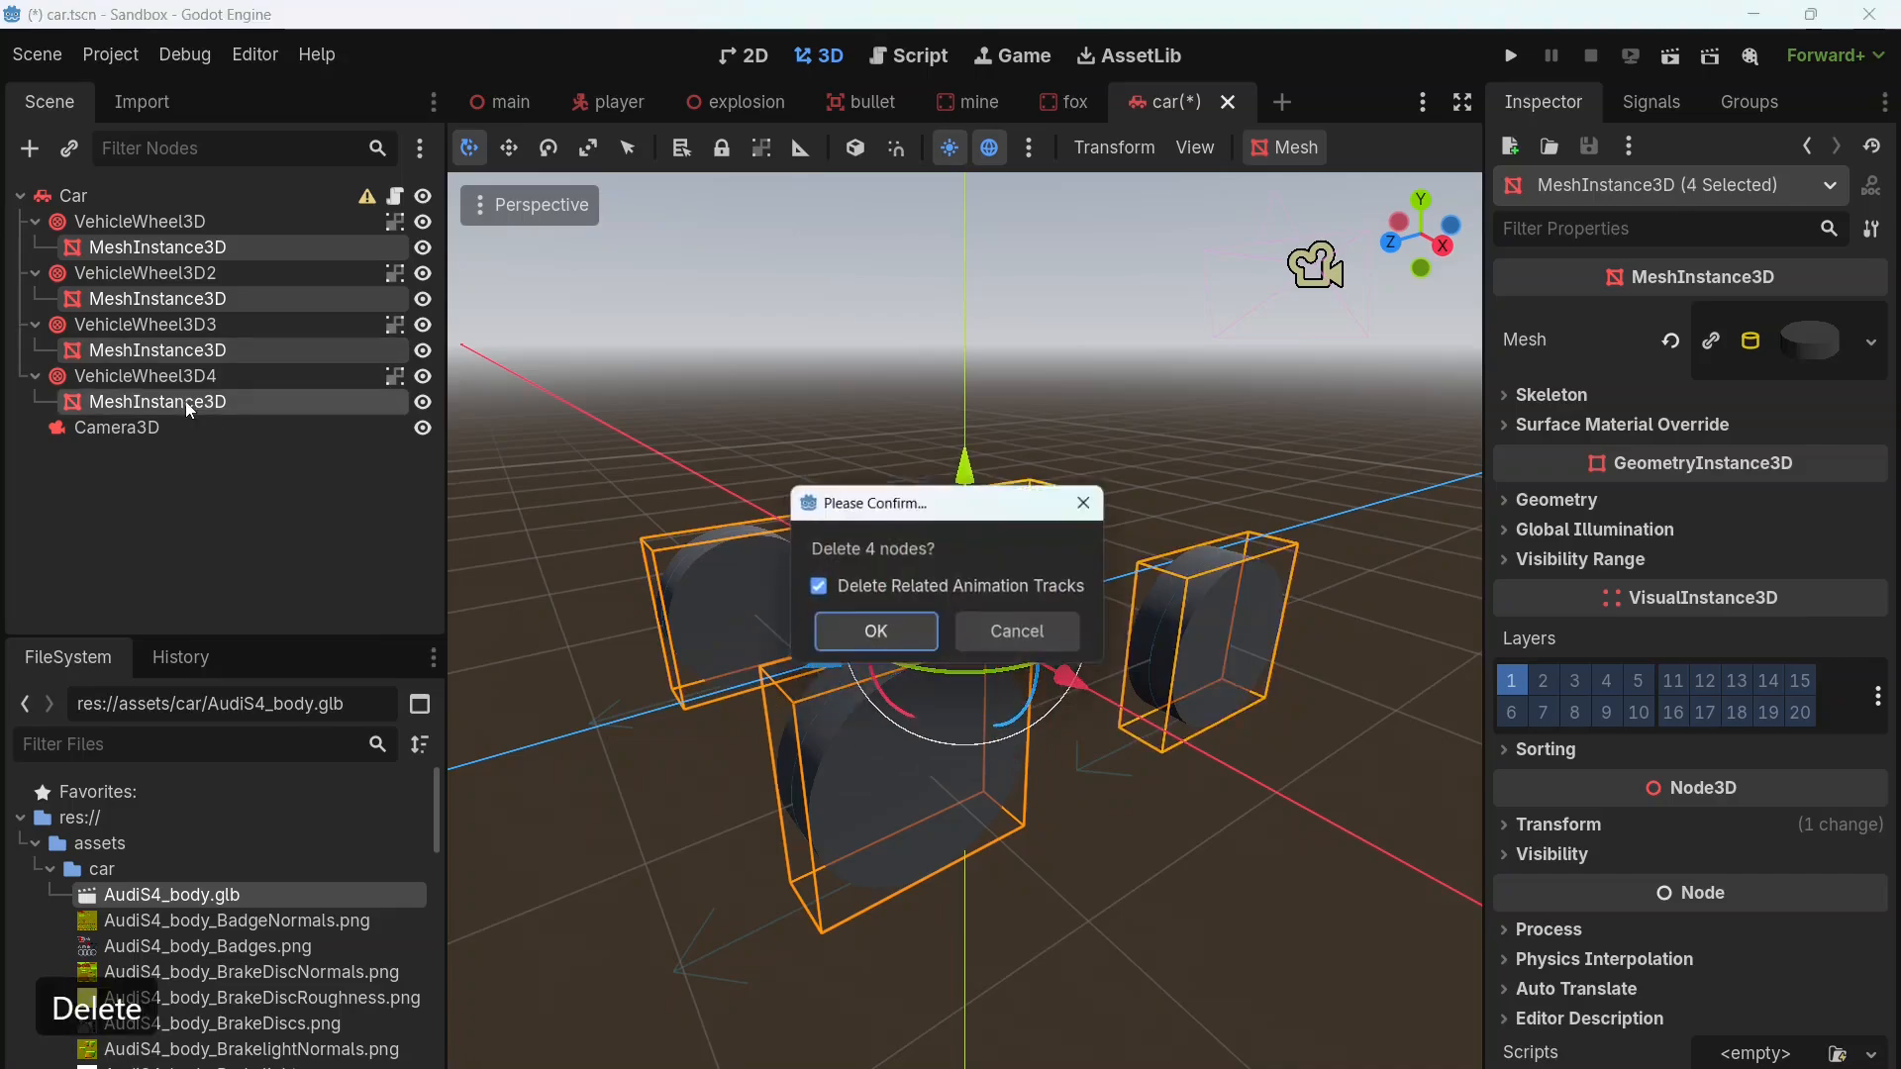
{"action": "left_click", "coordinate": [877, 644]}
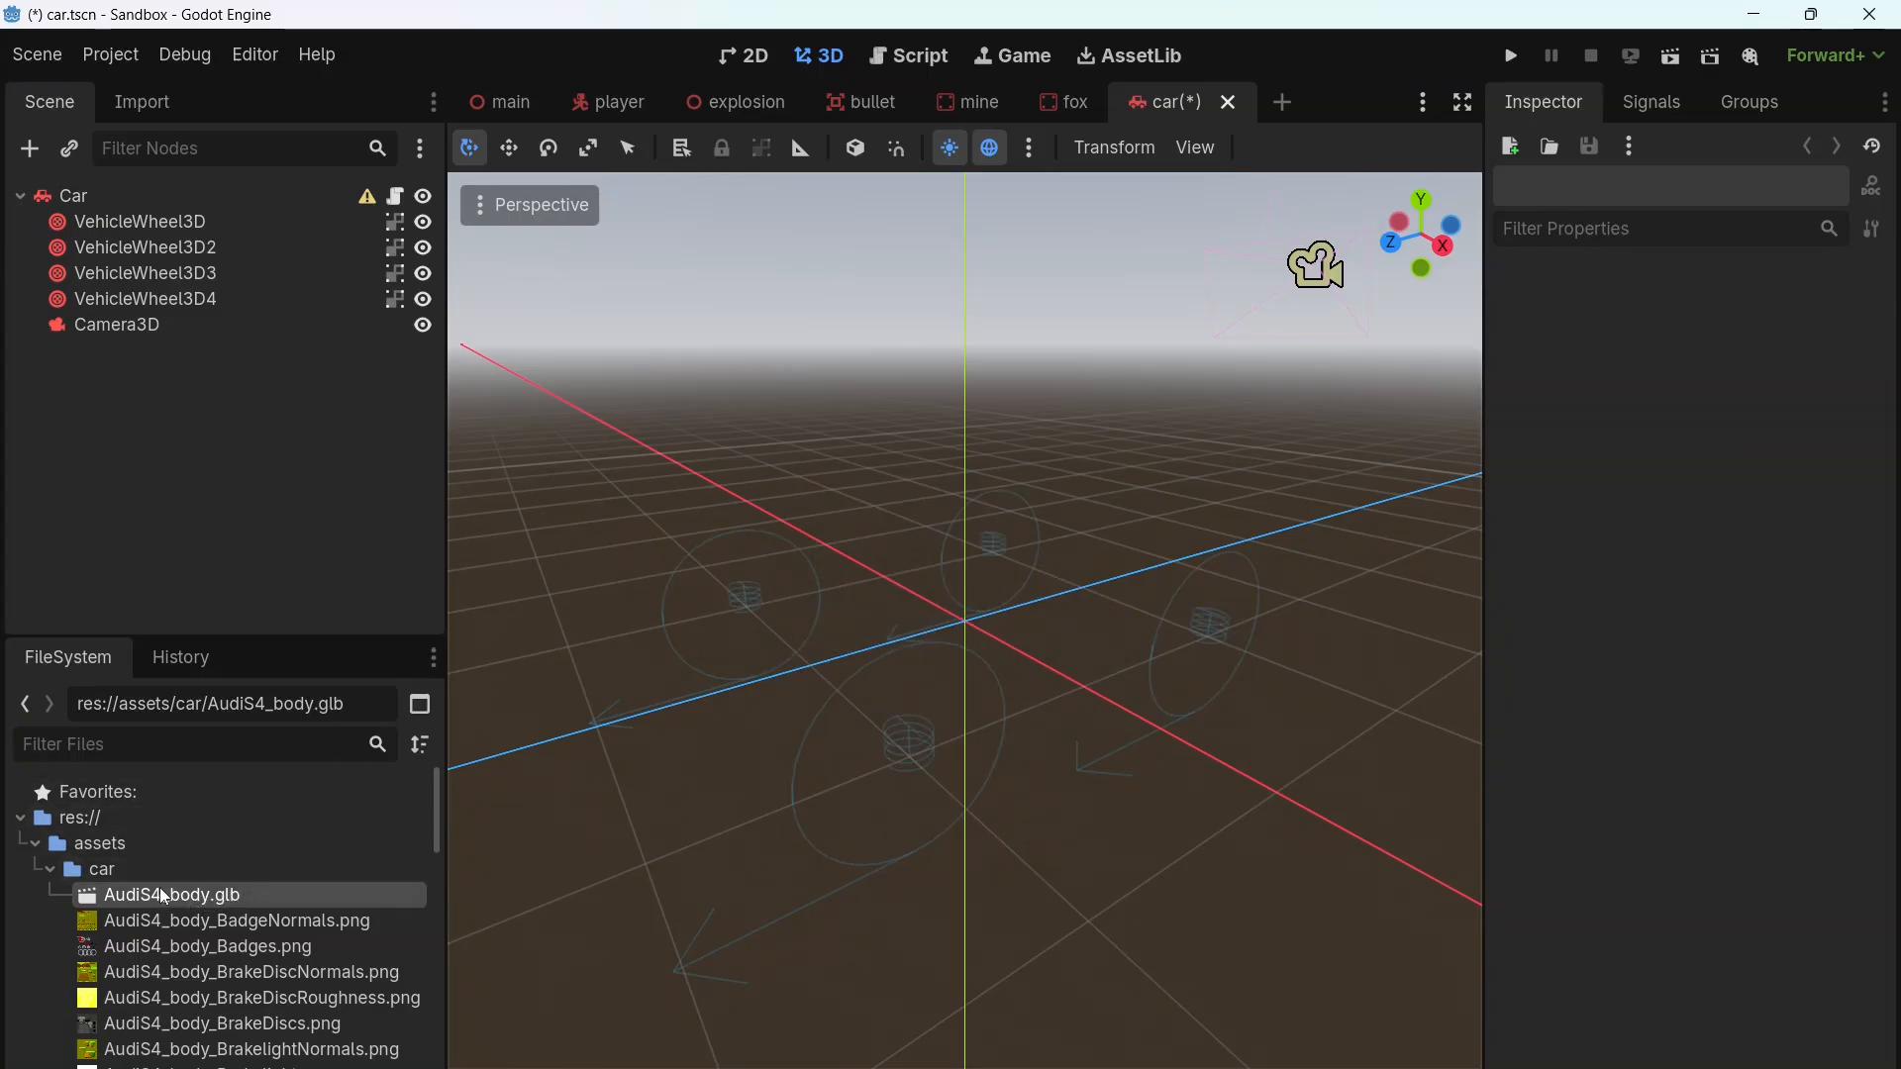
Step: Add AudiS4_body.glb as a child of the Car node and AudiS4_wheel.glb as a child of VehicleWheel3D
{"action": "left_click_drag", "start_coordinate": [164, 891], "coordinate": [104, 199]}
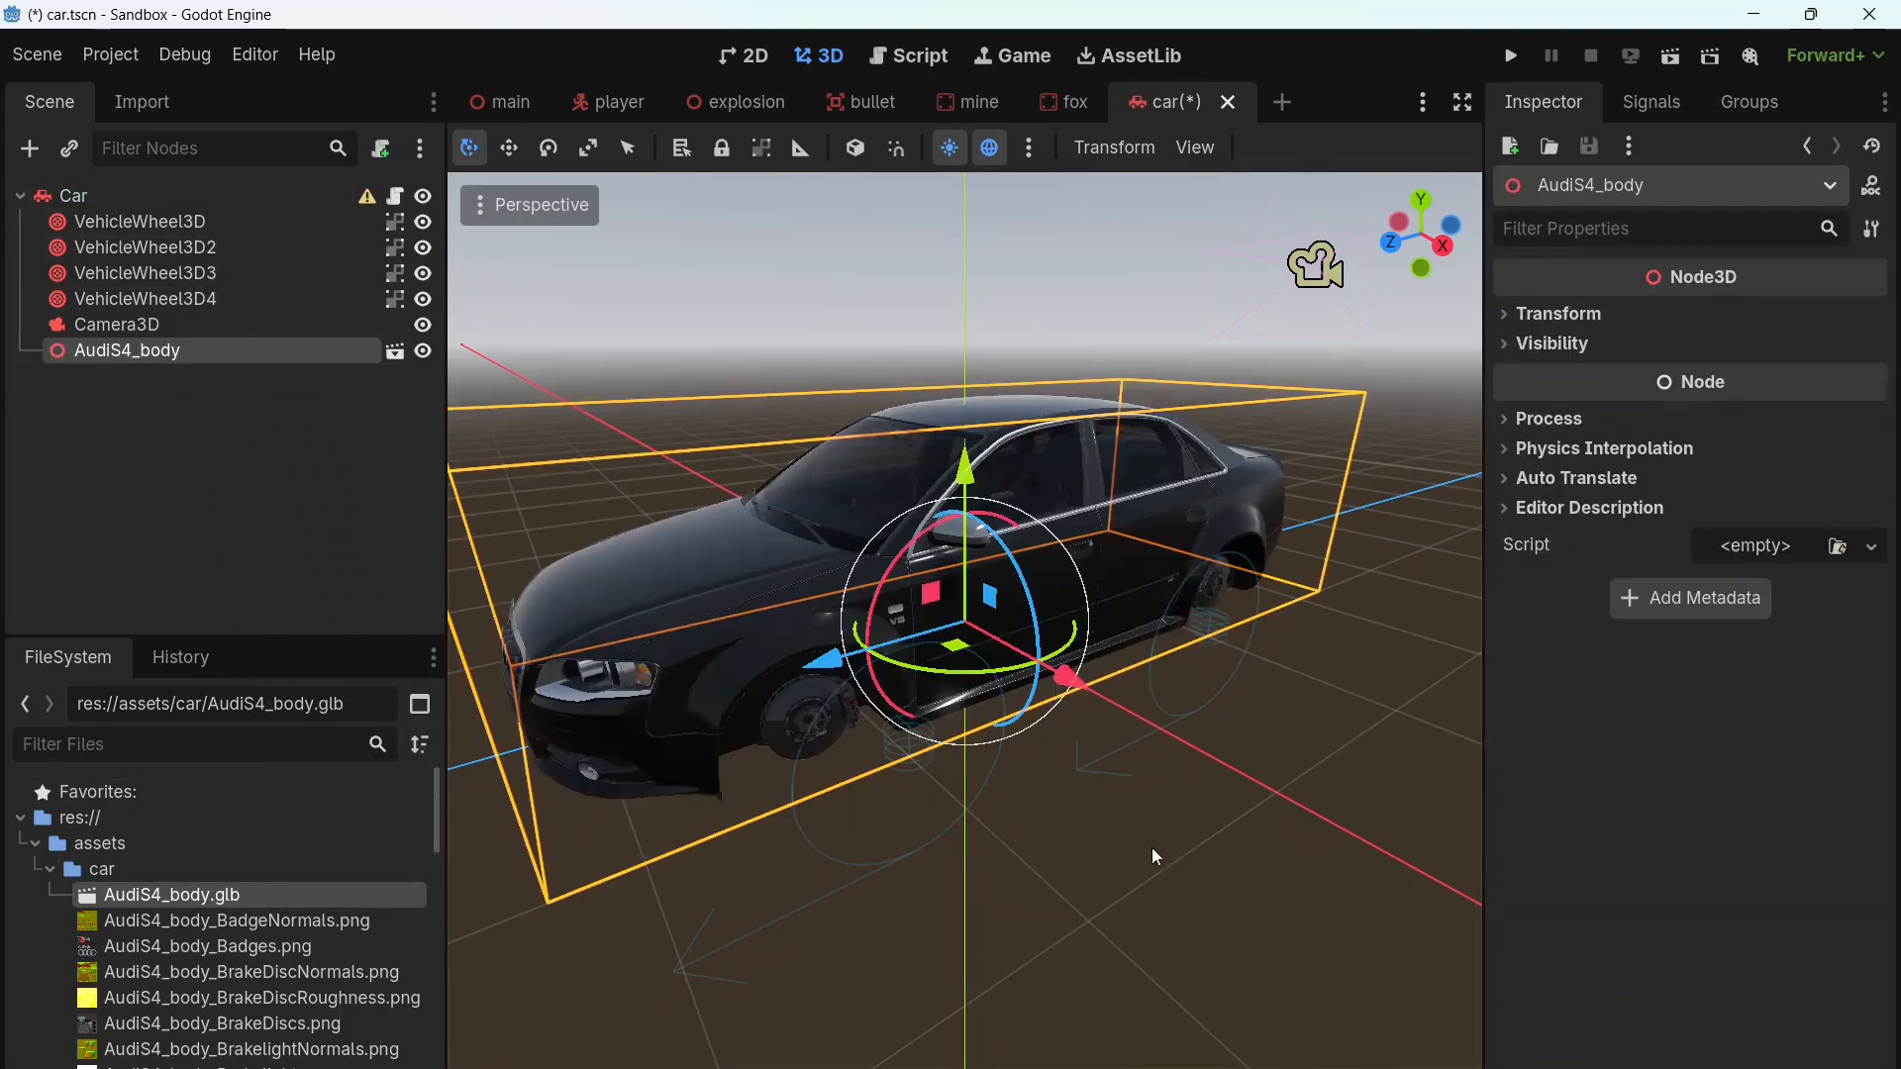
{"action": "middle_click_drag", "start_coordinate": [1154, 857], "coordinate": [1233, 832]}
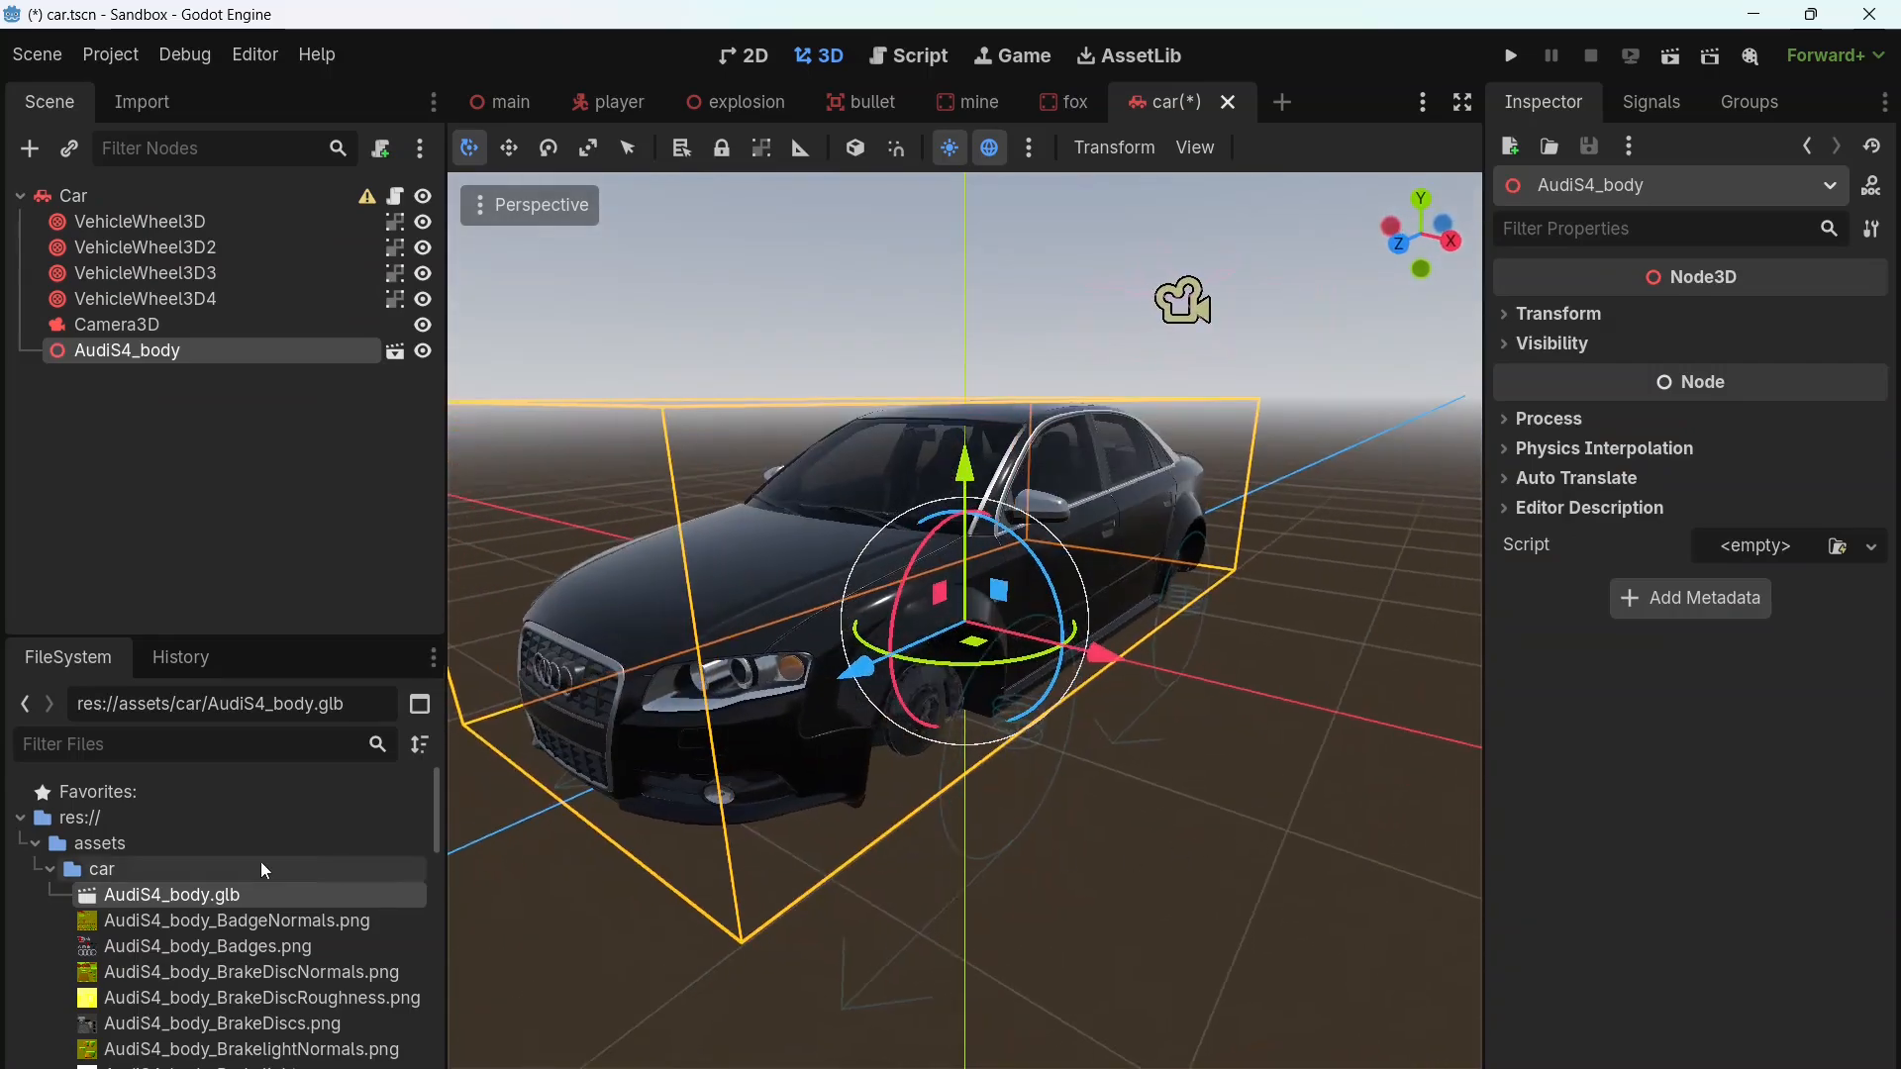
{"action": "scroll", "coordinate": [264, 869], "scroll_direction": "down", "scroll_amount": 5}
{"action": "left_click", "coordinate": [117, 896]}
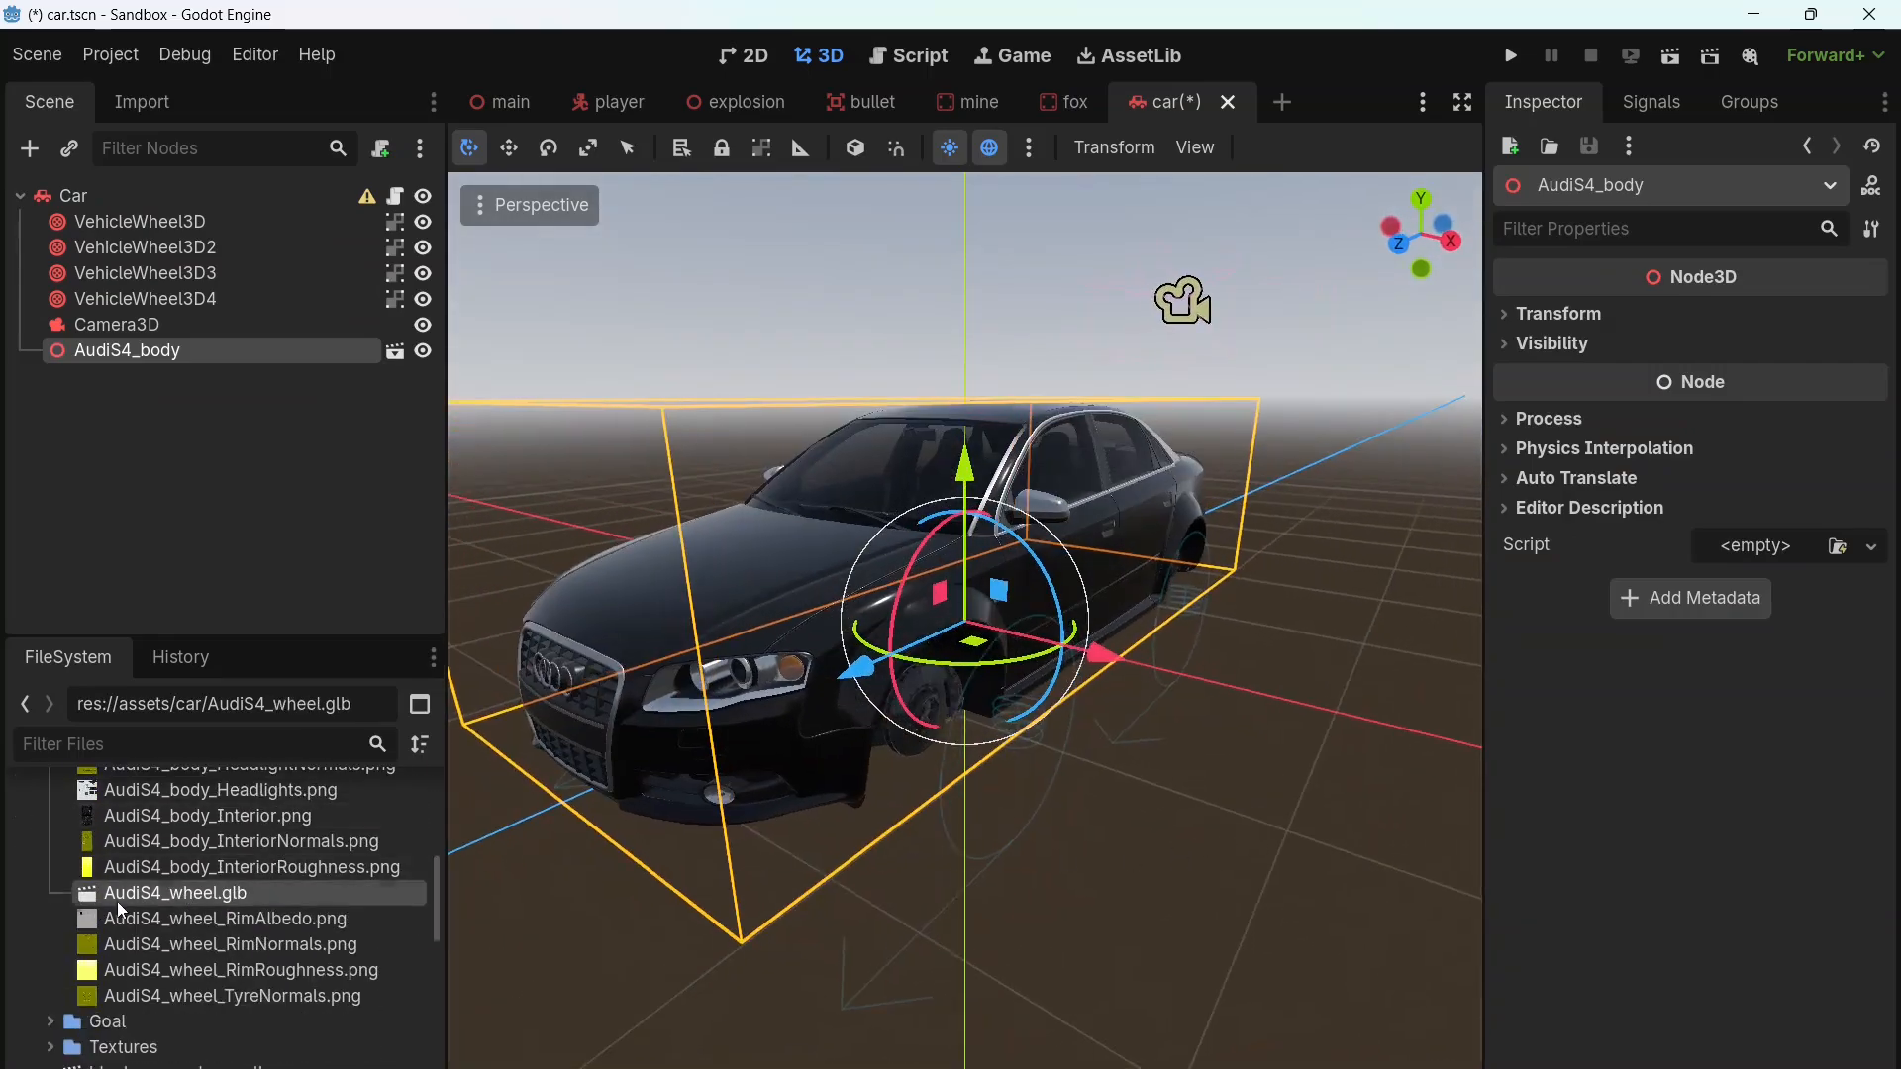
{"action": "left_click_drag", "start_coordinate": [151, 901], "coordinate": [176, 226]}
{"action": "scroll", "coordinate": [1251, 792], "scroll_direction": "up", "scroll_amount": 4}
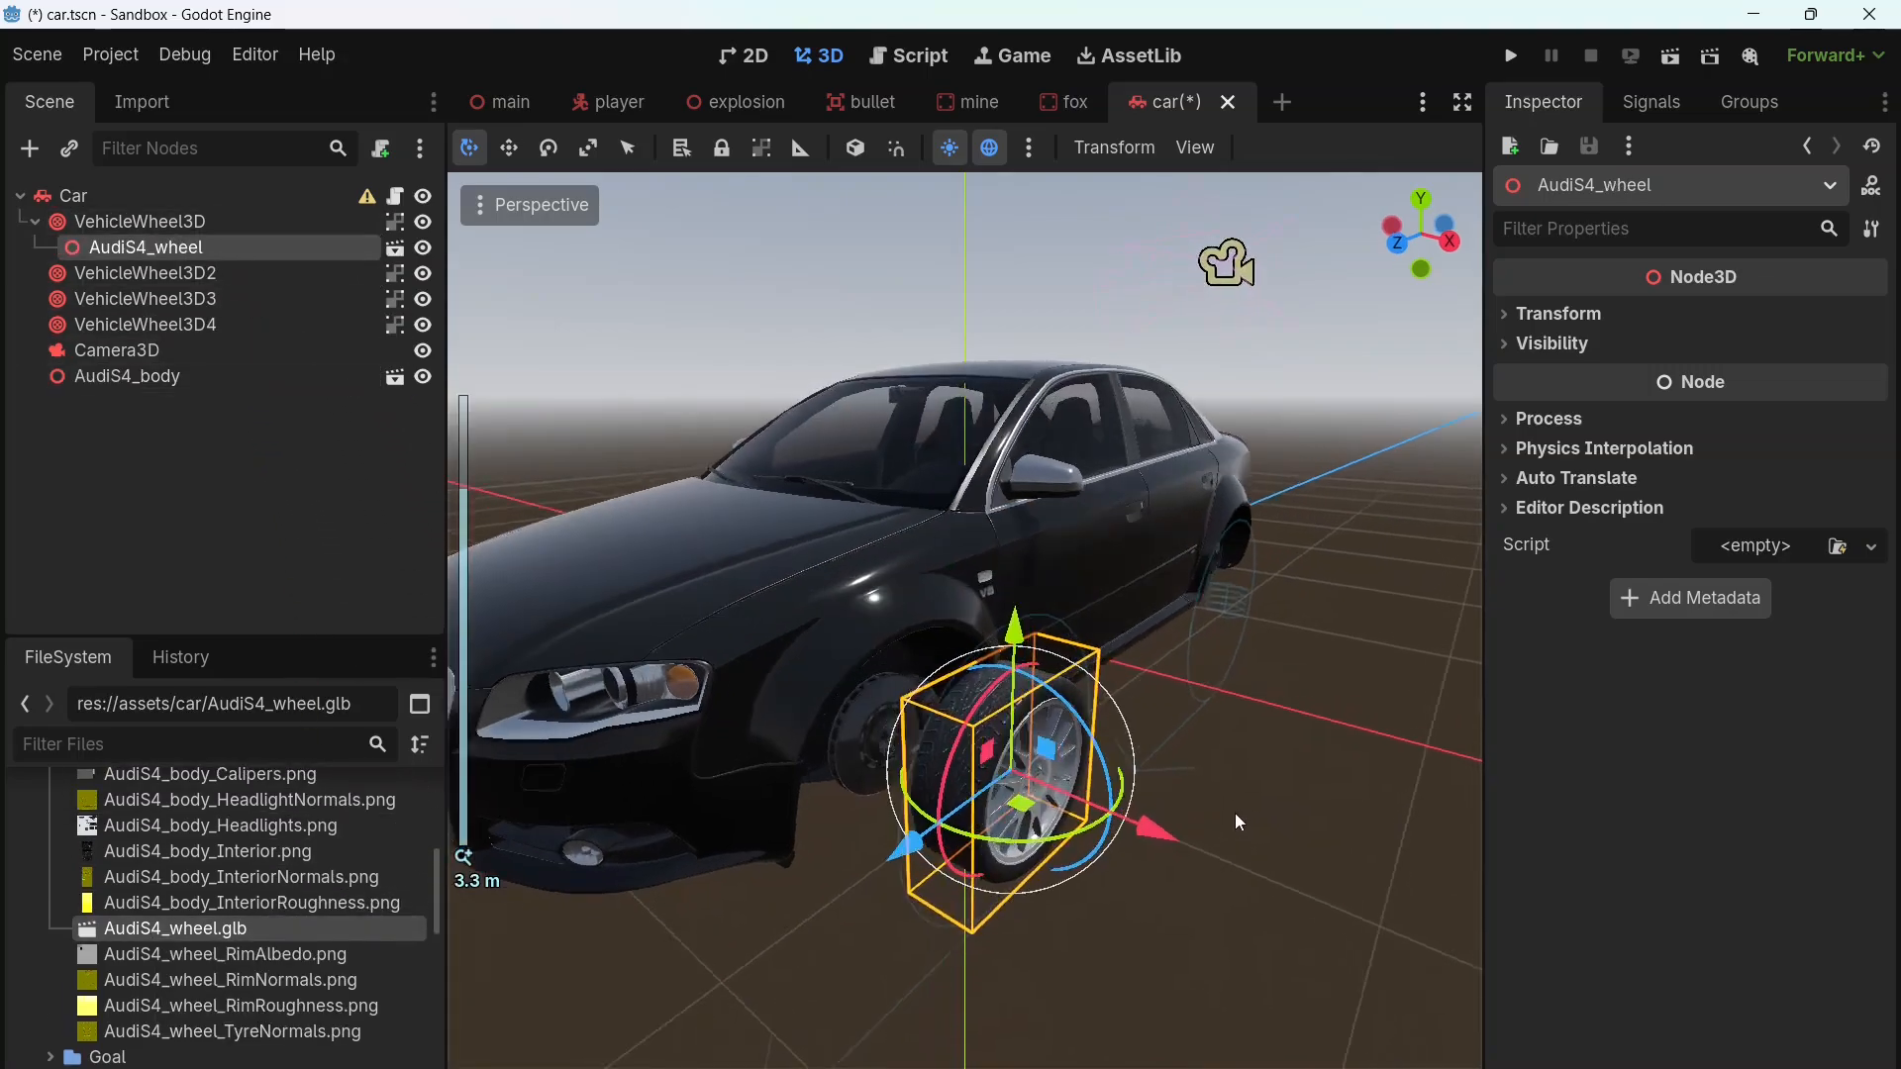
{"action": "middle_click_drag", "start_coordinate": [1233, 812], "coordinate": [1071, 876]}
{"action": "scroll", "coordinate": [994, 747], "scroll_direction": "up", "scroll_amount": 3}
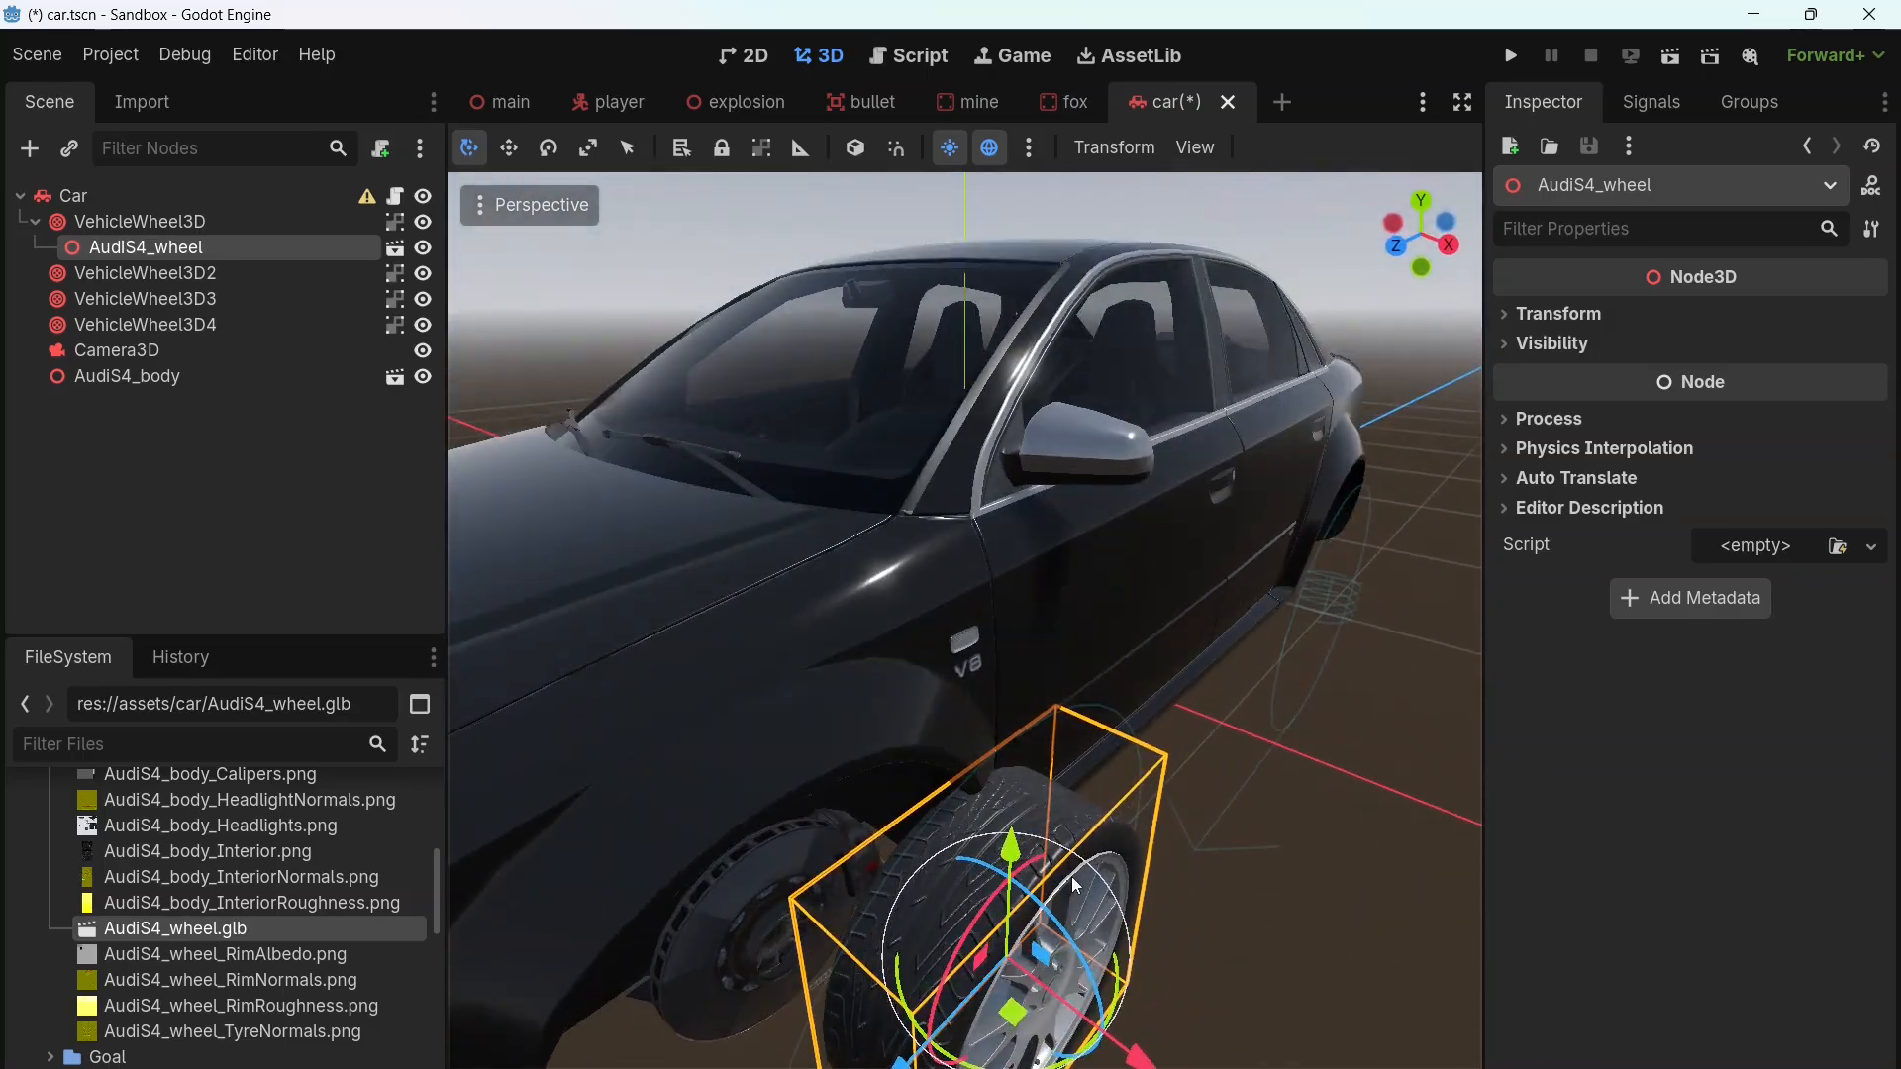
{"action": "scroll", "coordinate": [1067, 916], "scroll_direction": "down", "scroll_amount": 4}
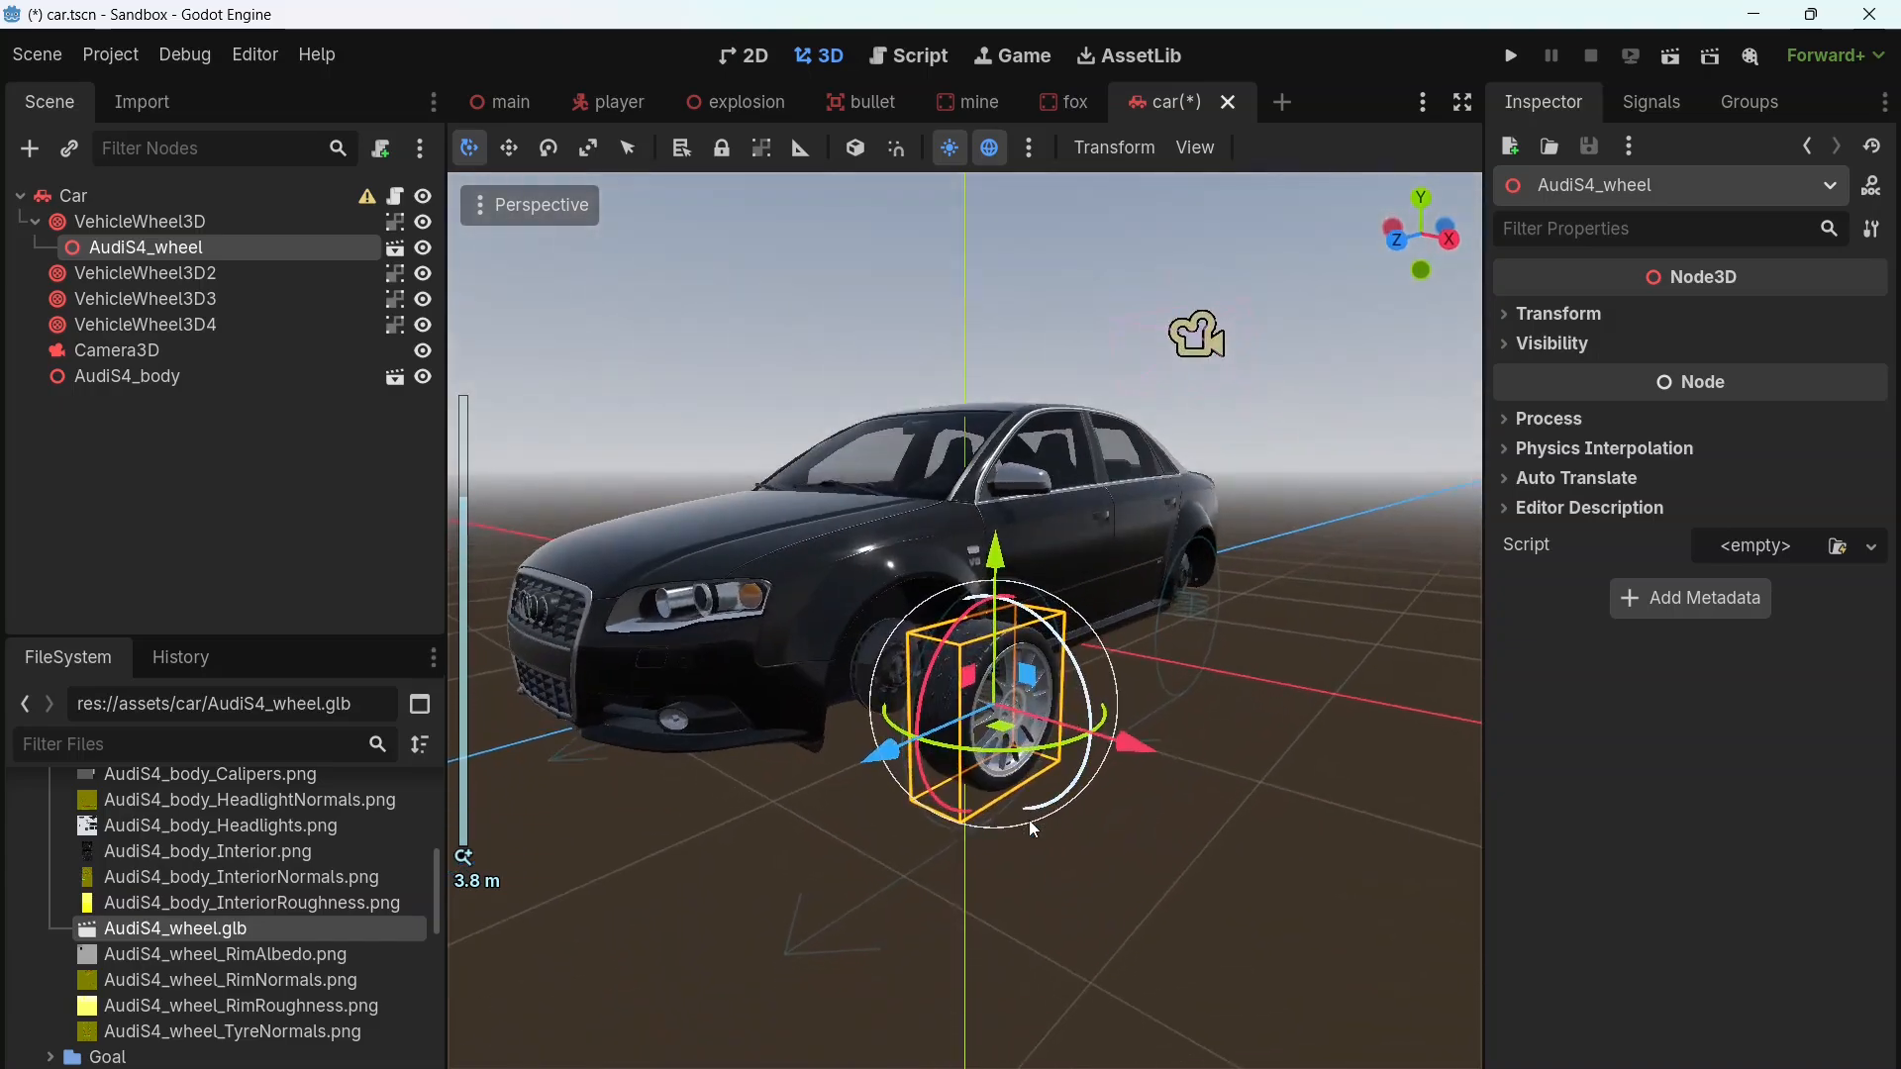
{"action": "middle_click_drag", "start_coordinate": [1030, 820], "coordinate": [1084, 839]}
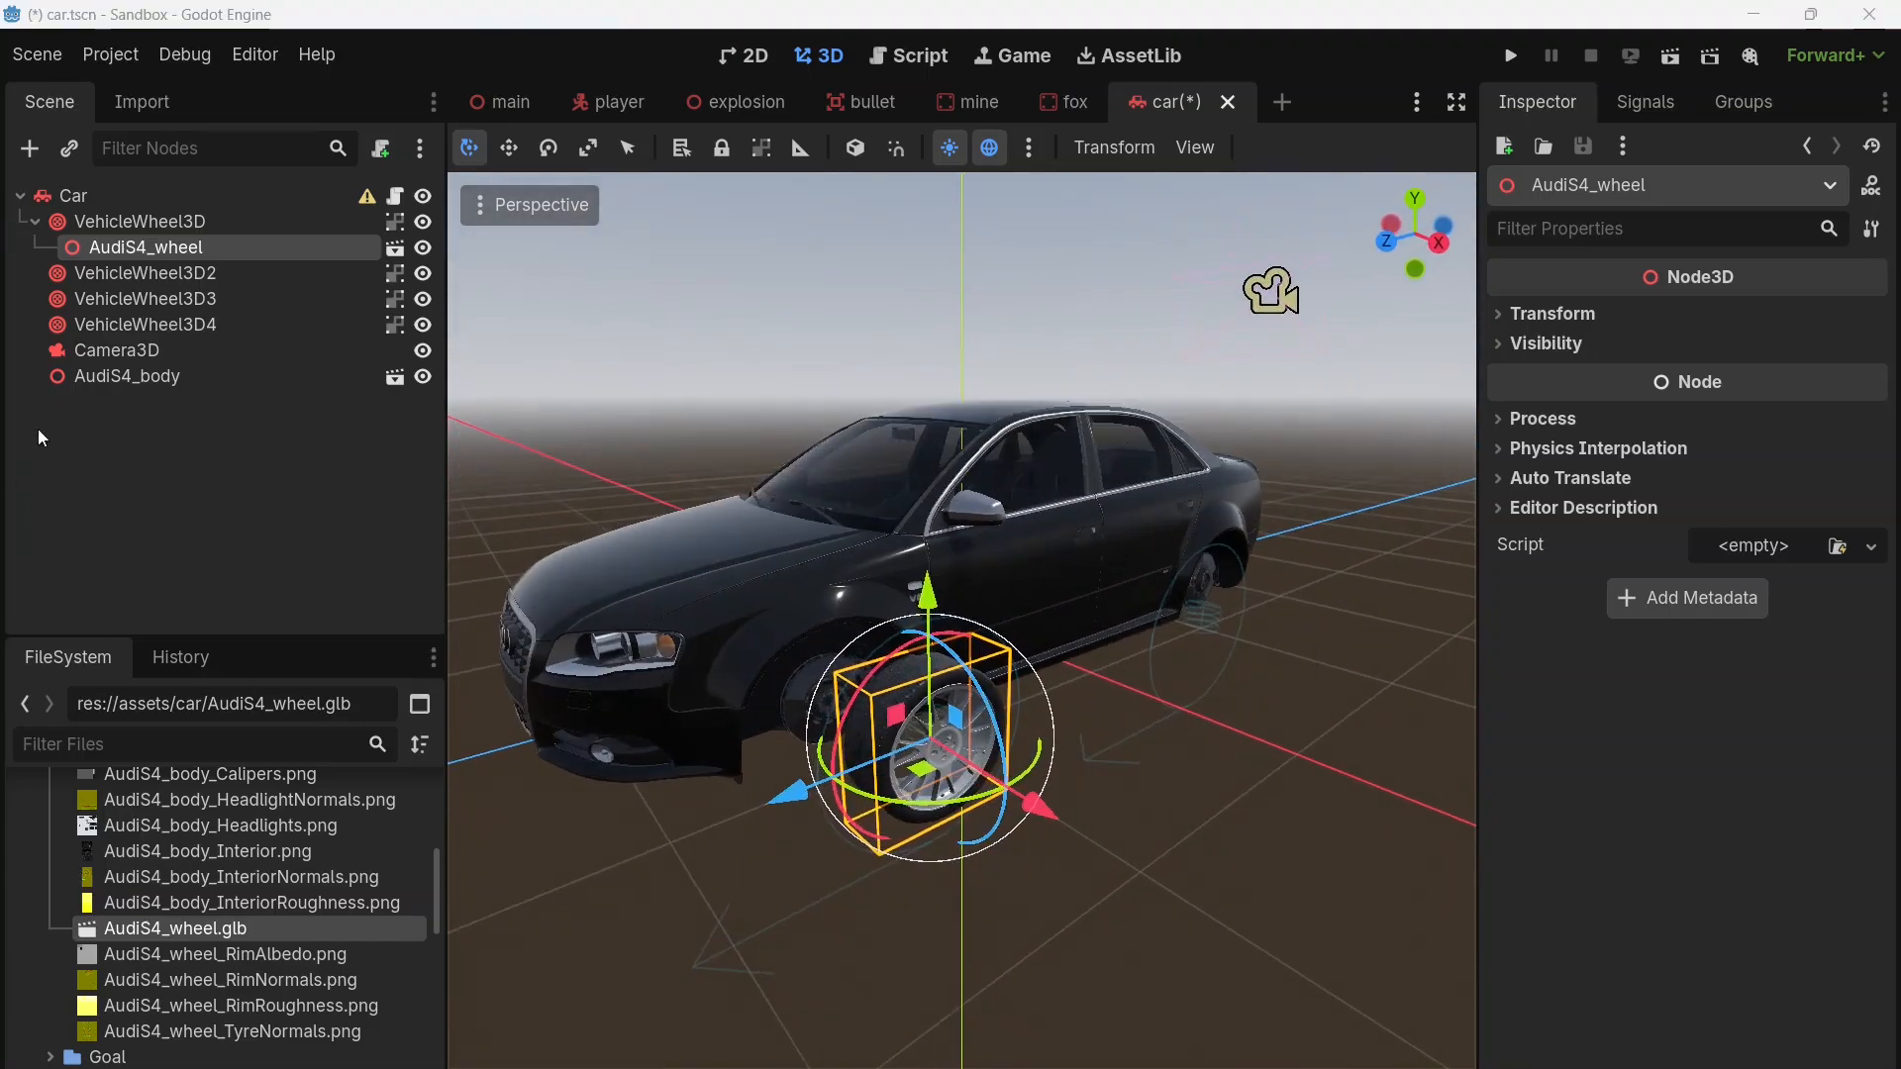
Step: Set the VehicleWheel3D node's position to x 0.795, y 0.185 and z 1.324 m
{"action": "left_click", "coordinate": [159, 220]}
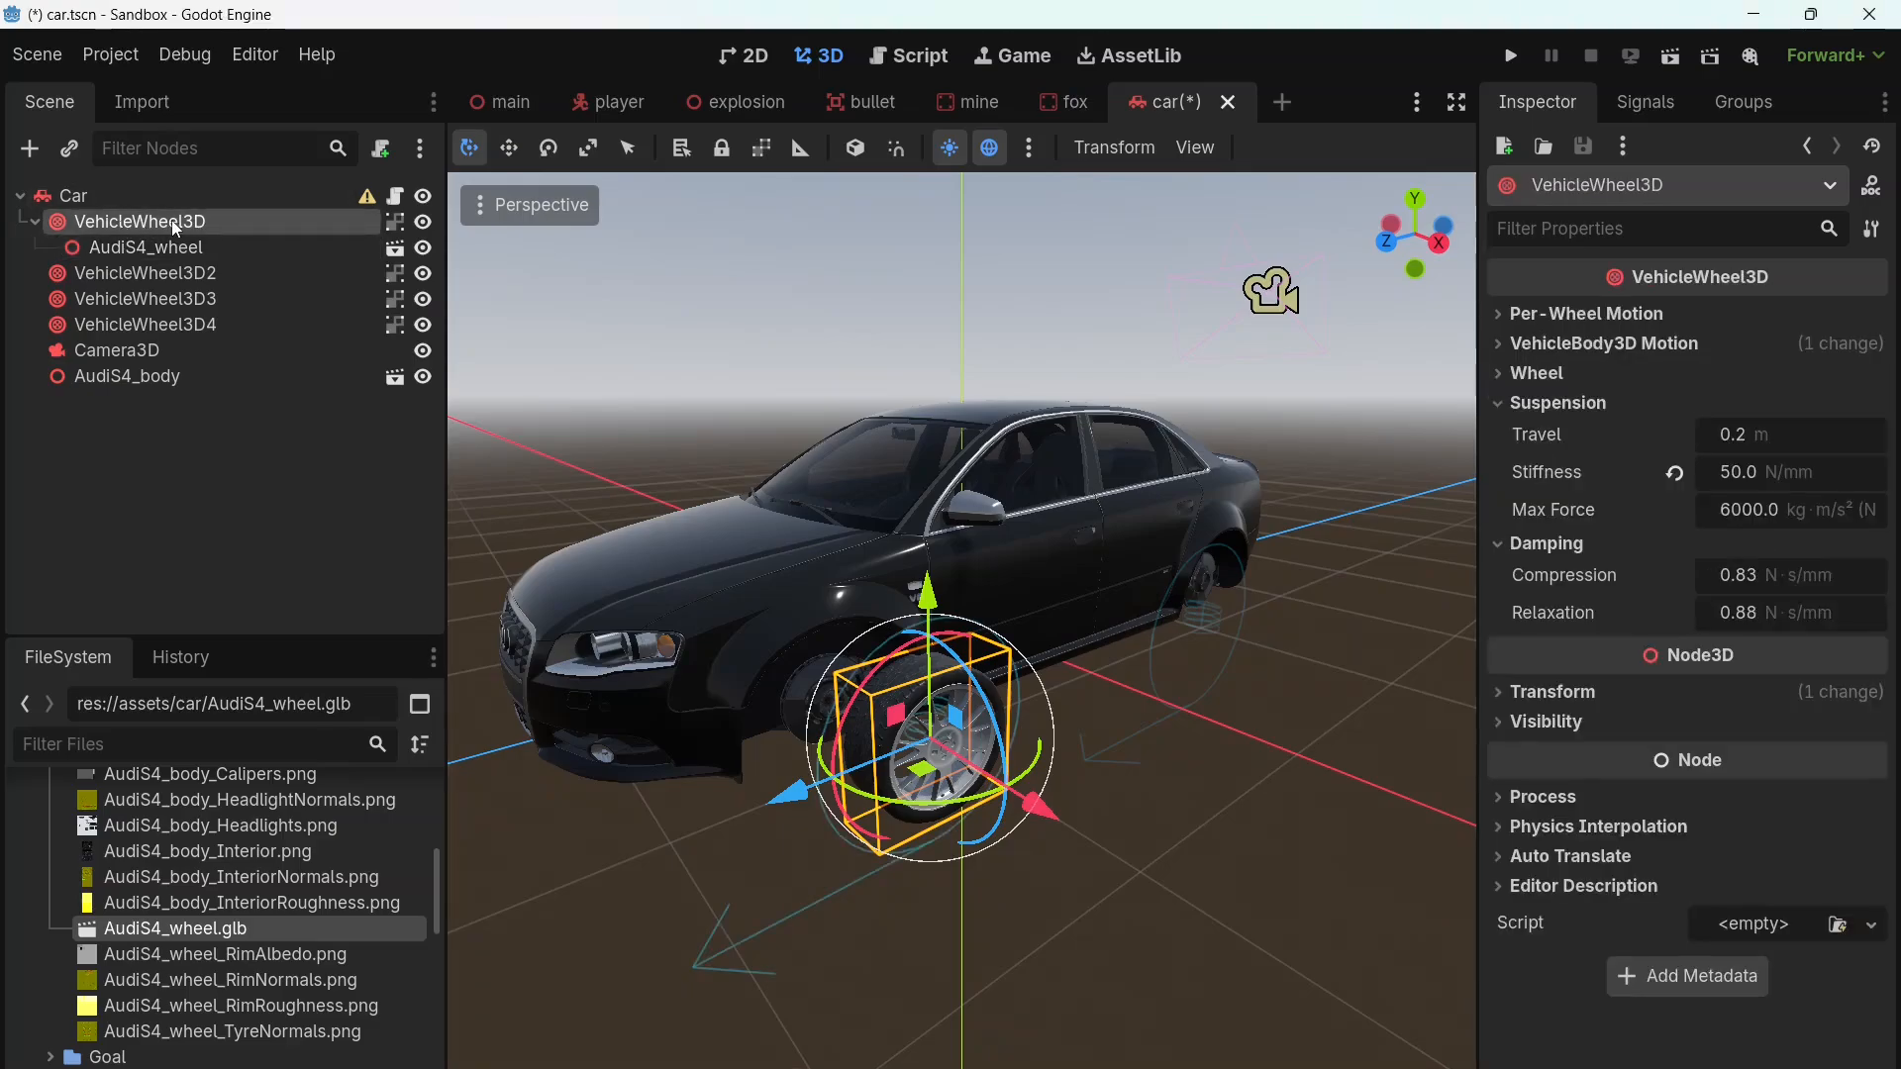
{"action": "left_click", "coordinate": [1579, 705]}
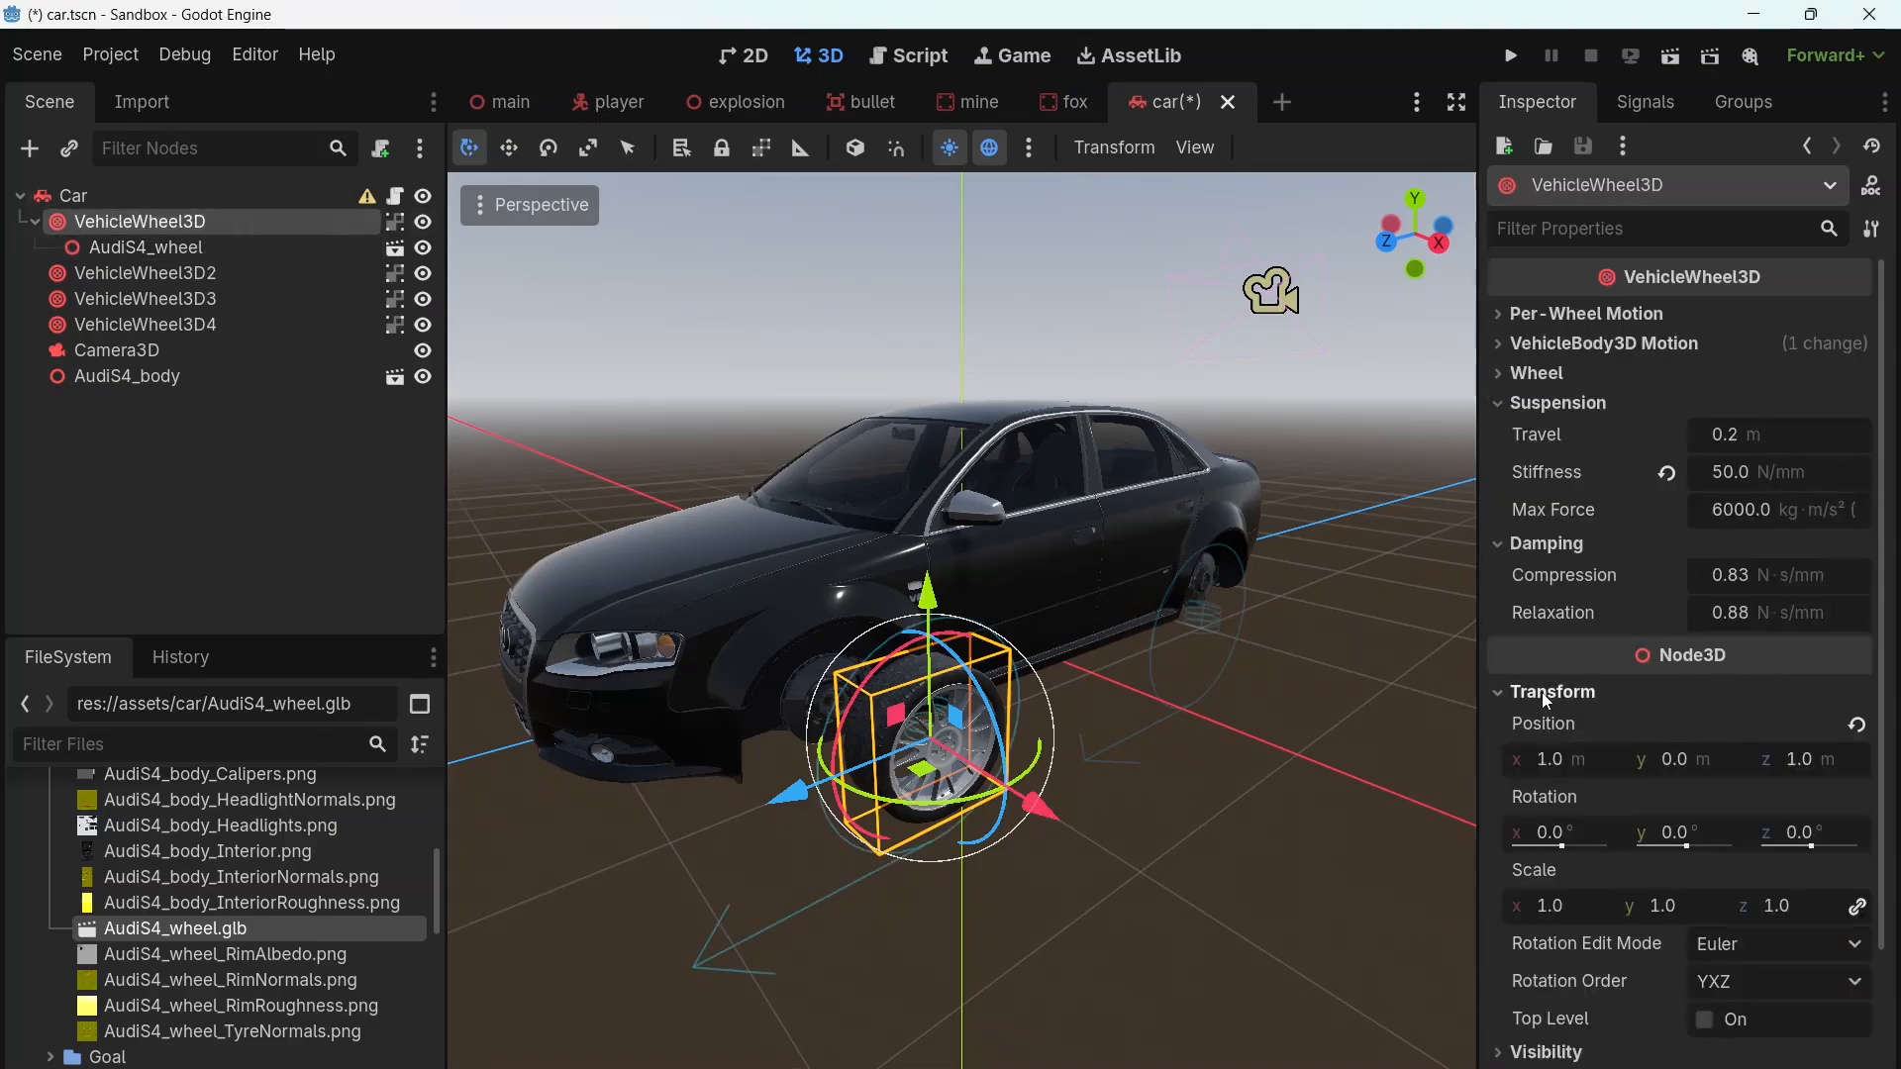
{"action": "left_click", "coordinate": [1562, 761]}
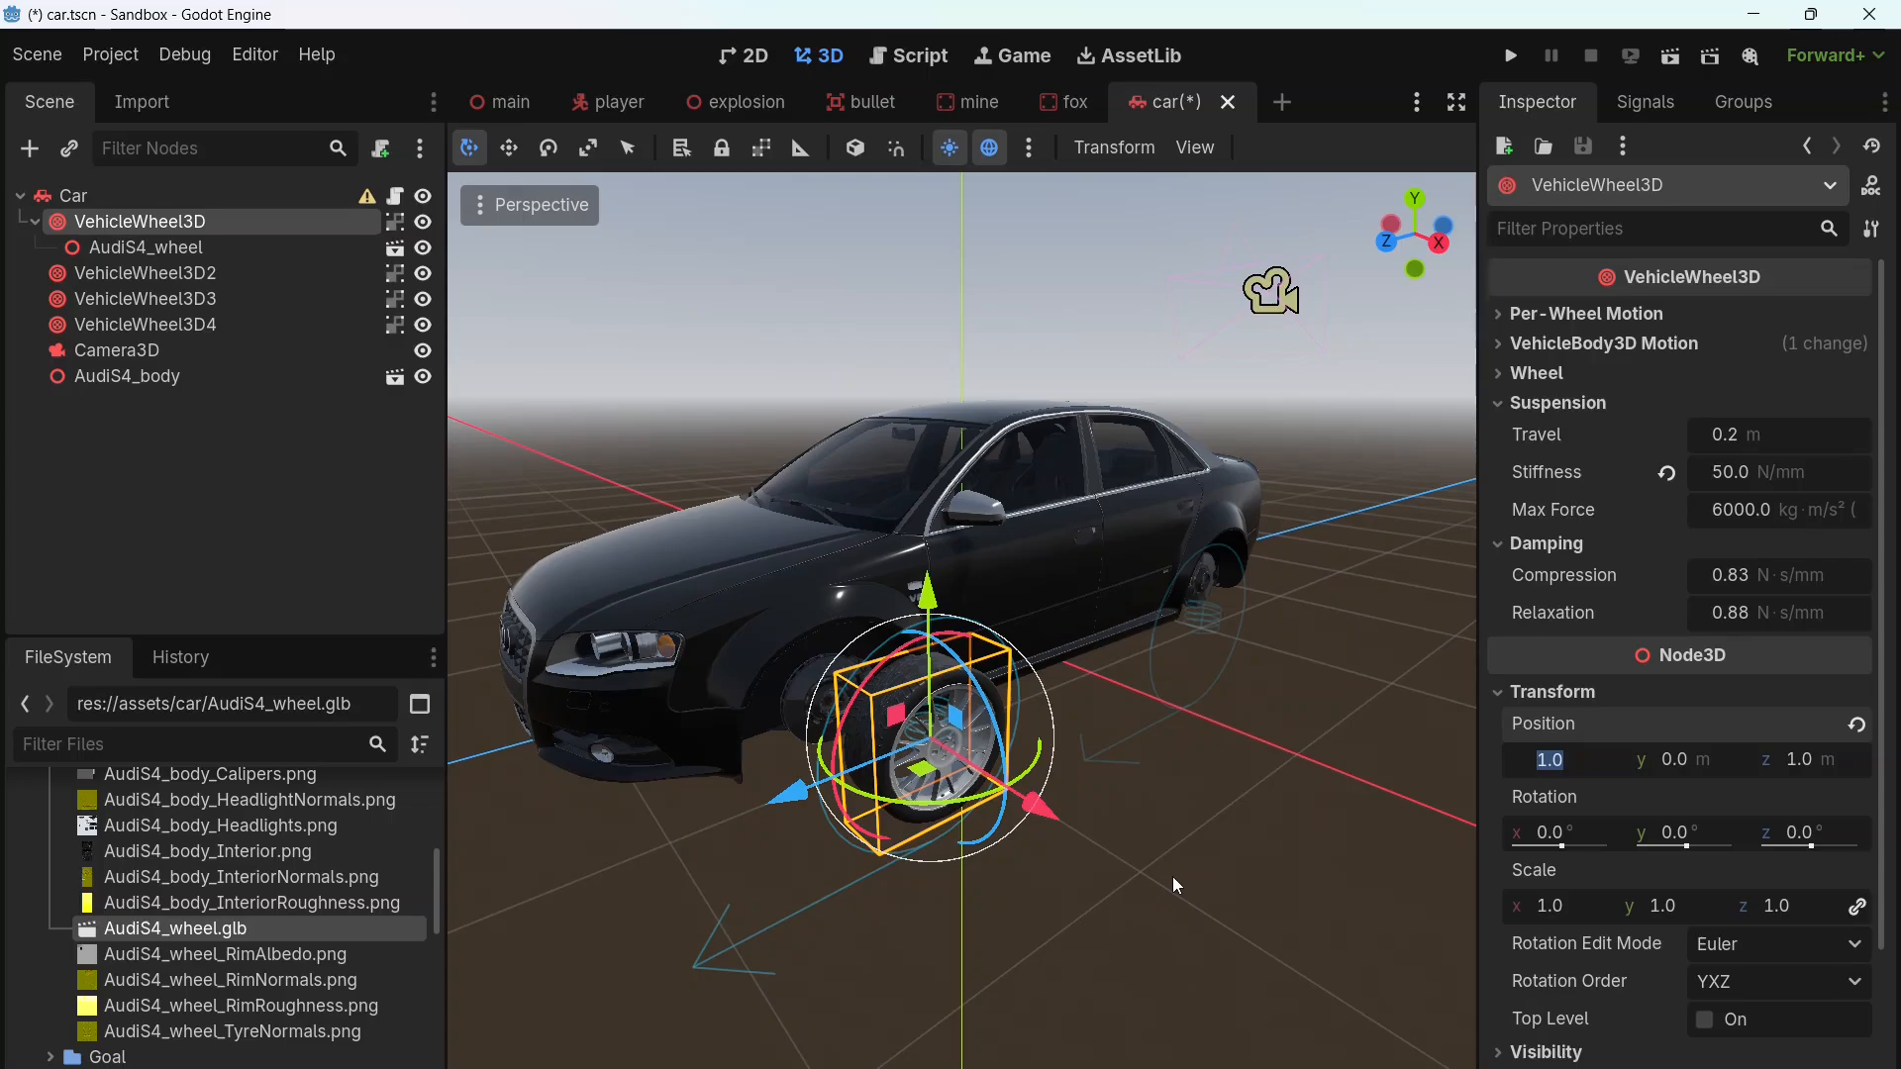
{"action": "type", "text": ".795"}
{"action": "key", "text": "Tab"}
{"action": "type", "text": ".1"}
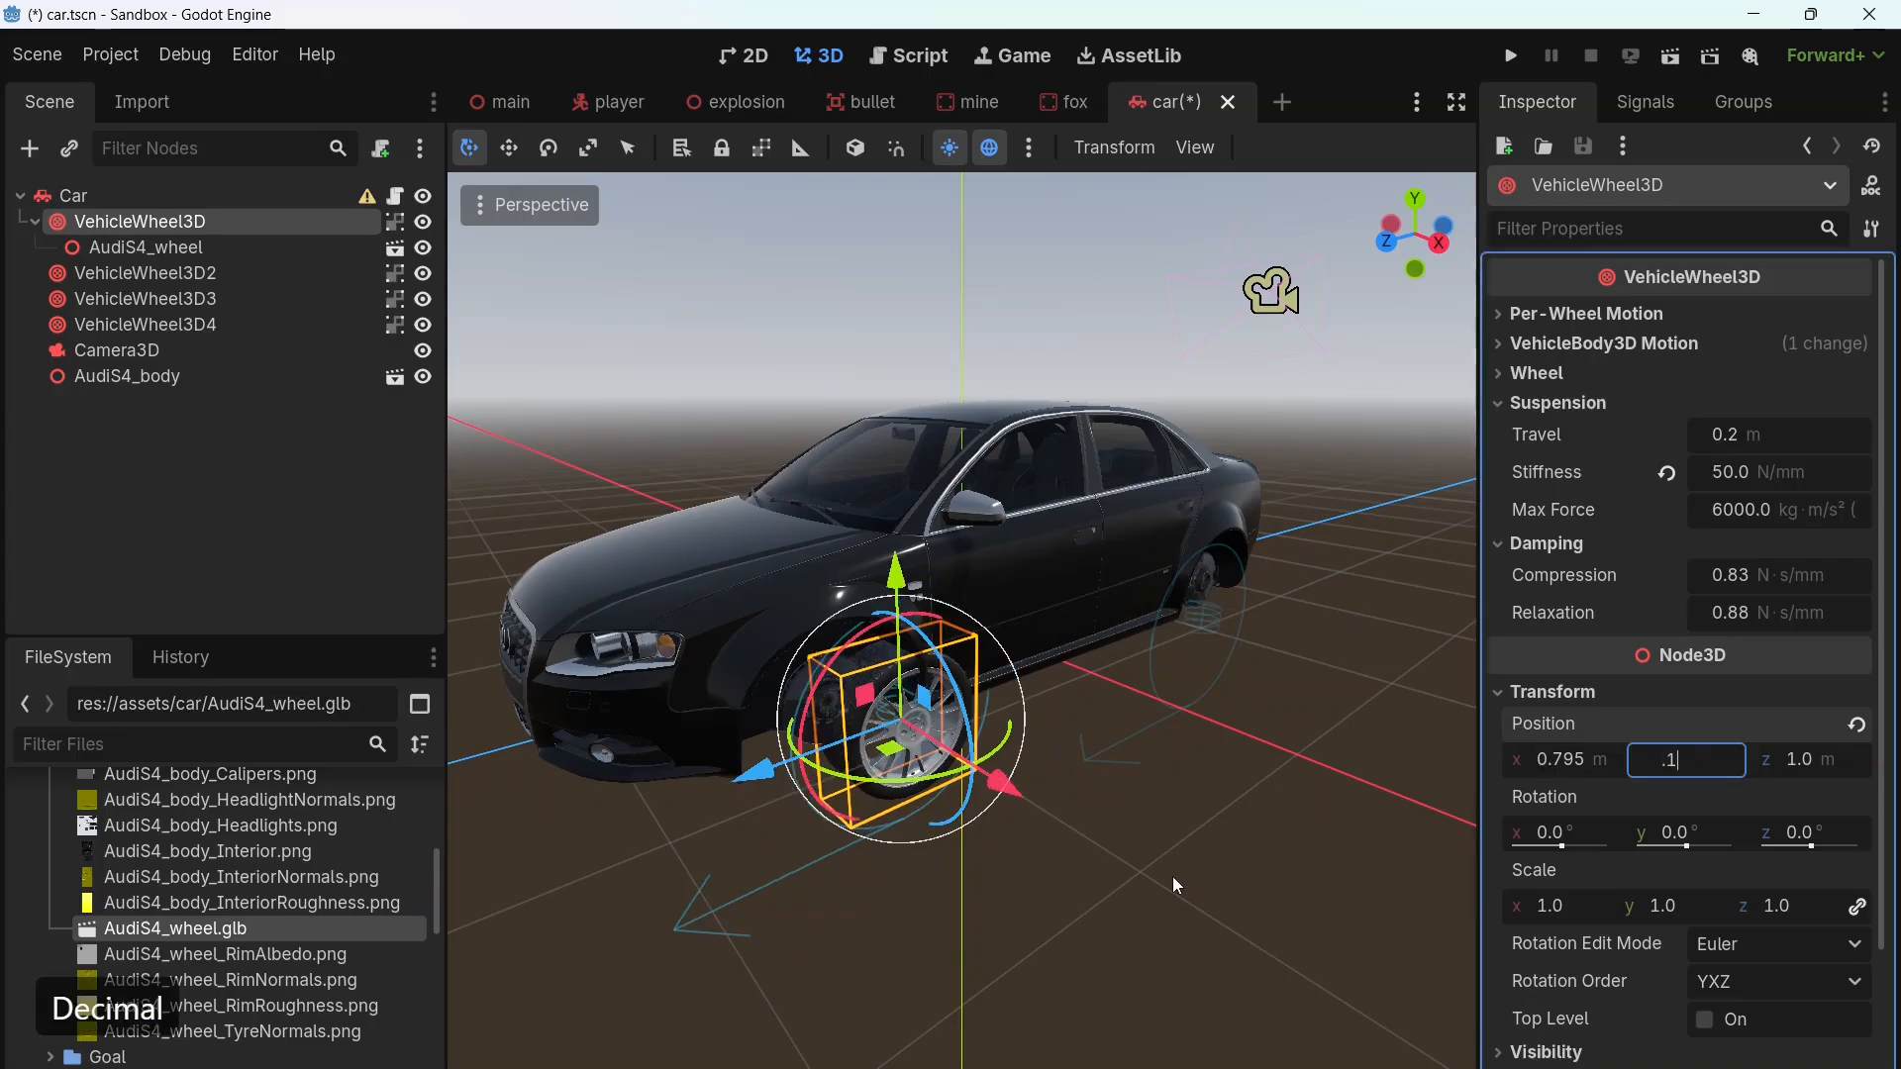
{"action": "type", "text": "85"}
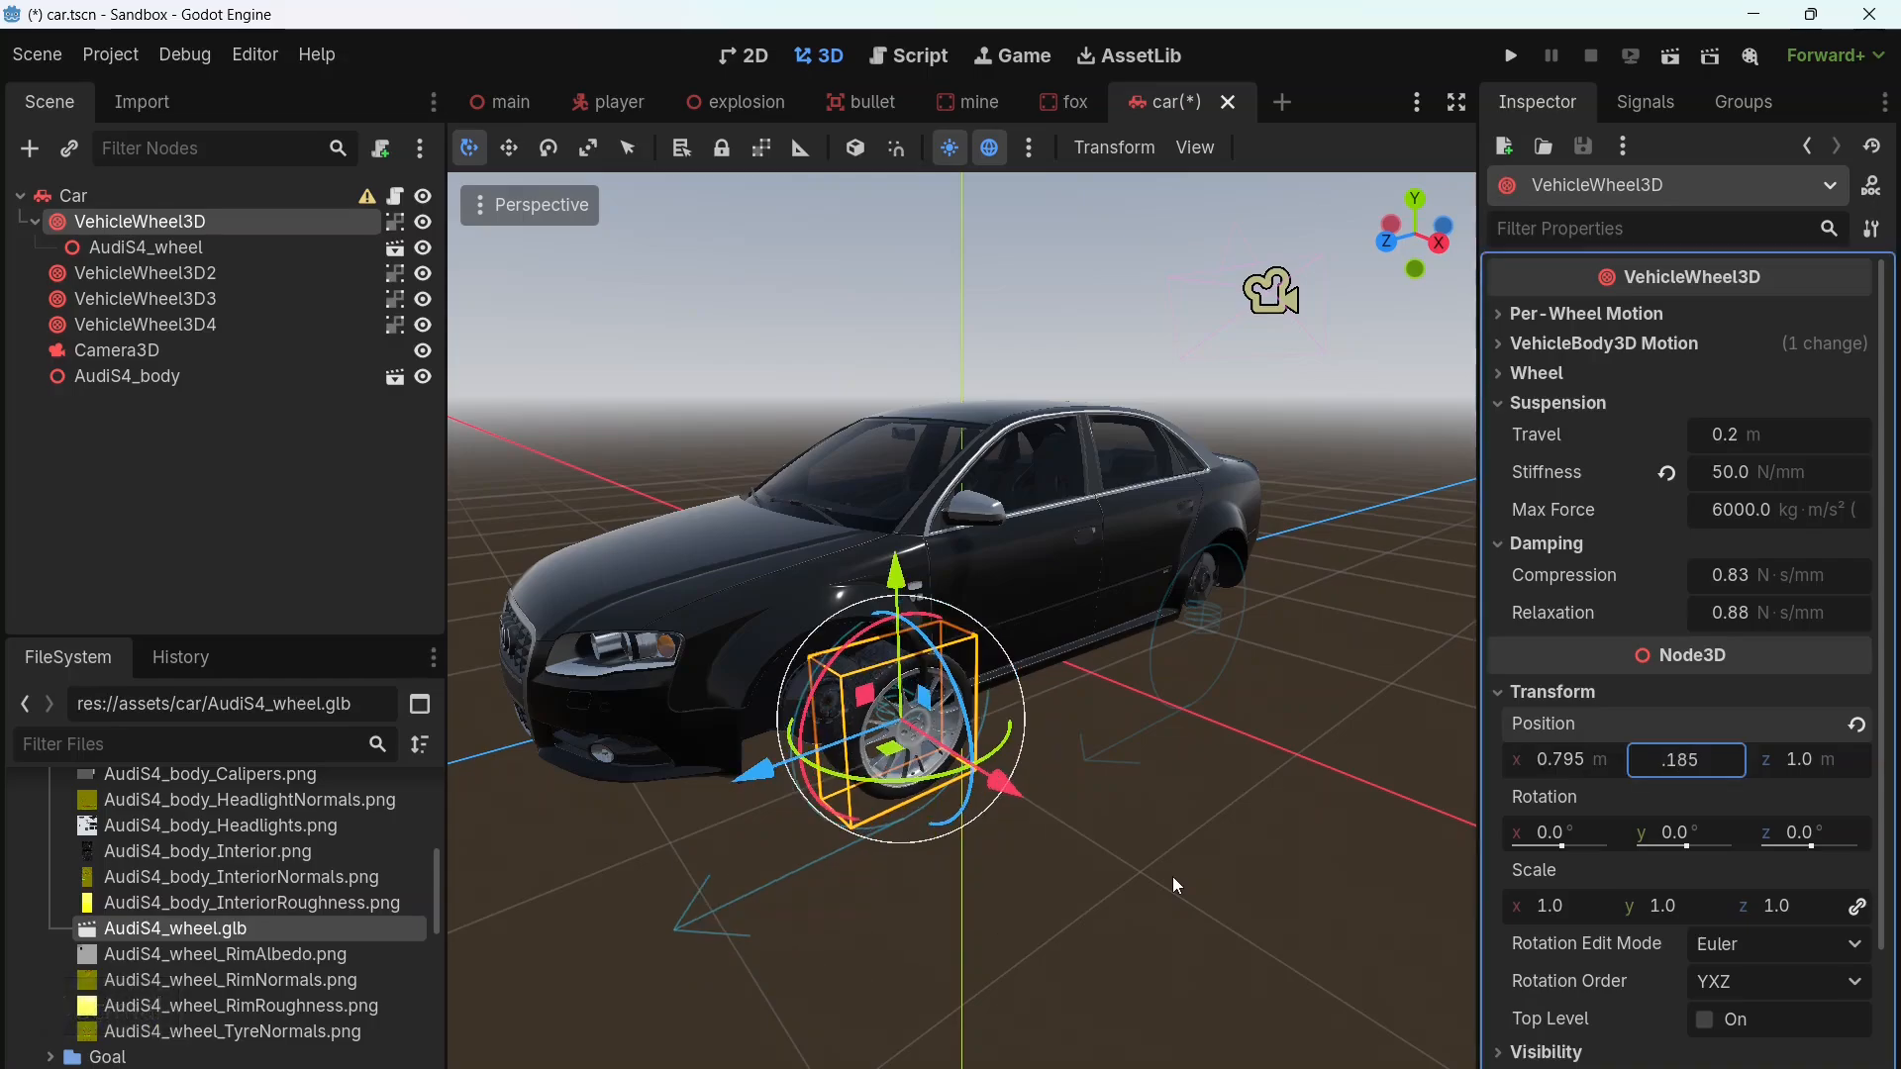
{"action": "key", "text": "Tab"}
{"action": "type", "text": "1."}
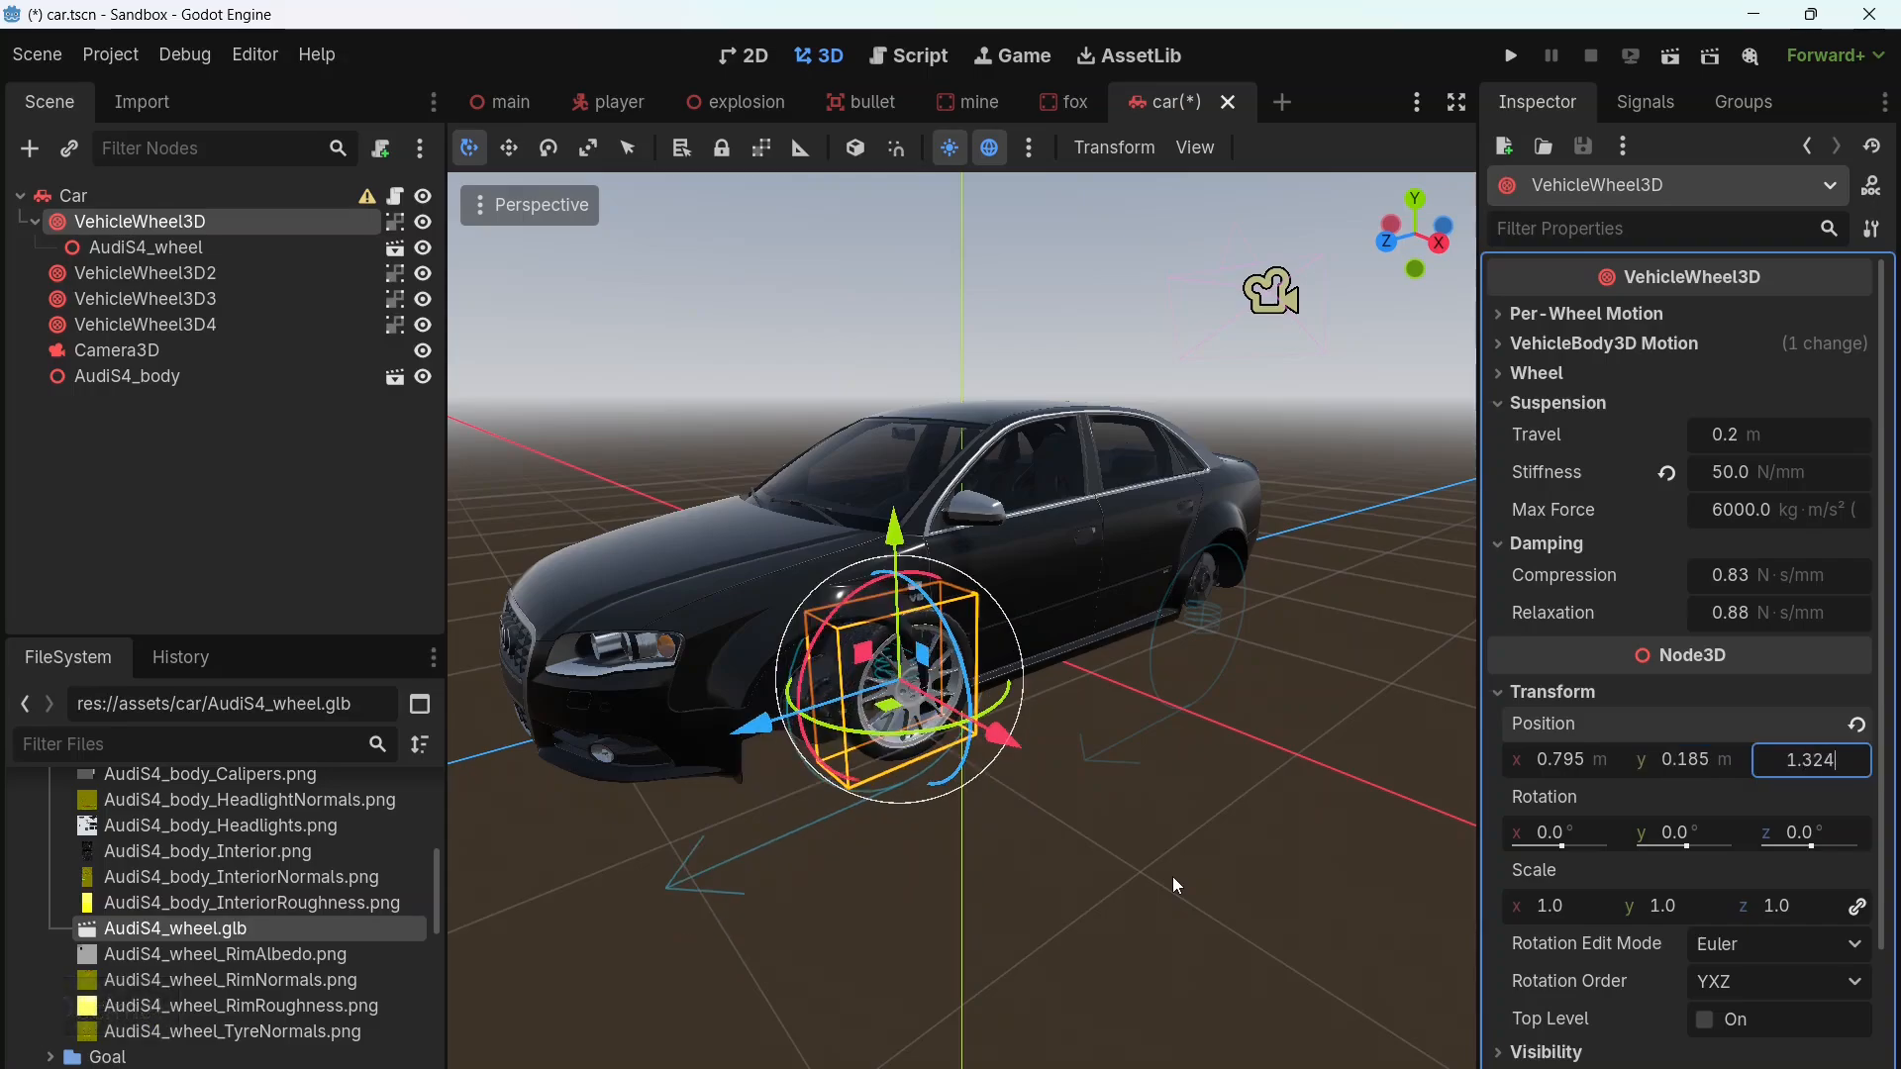
{"action": "key", "text": "Return"}
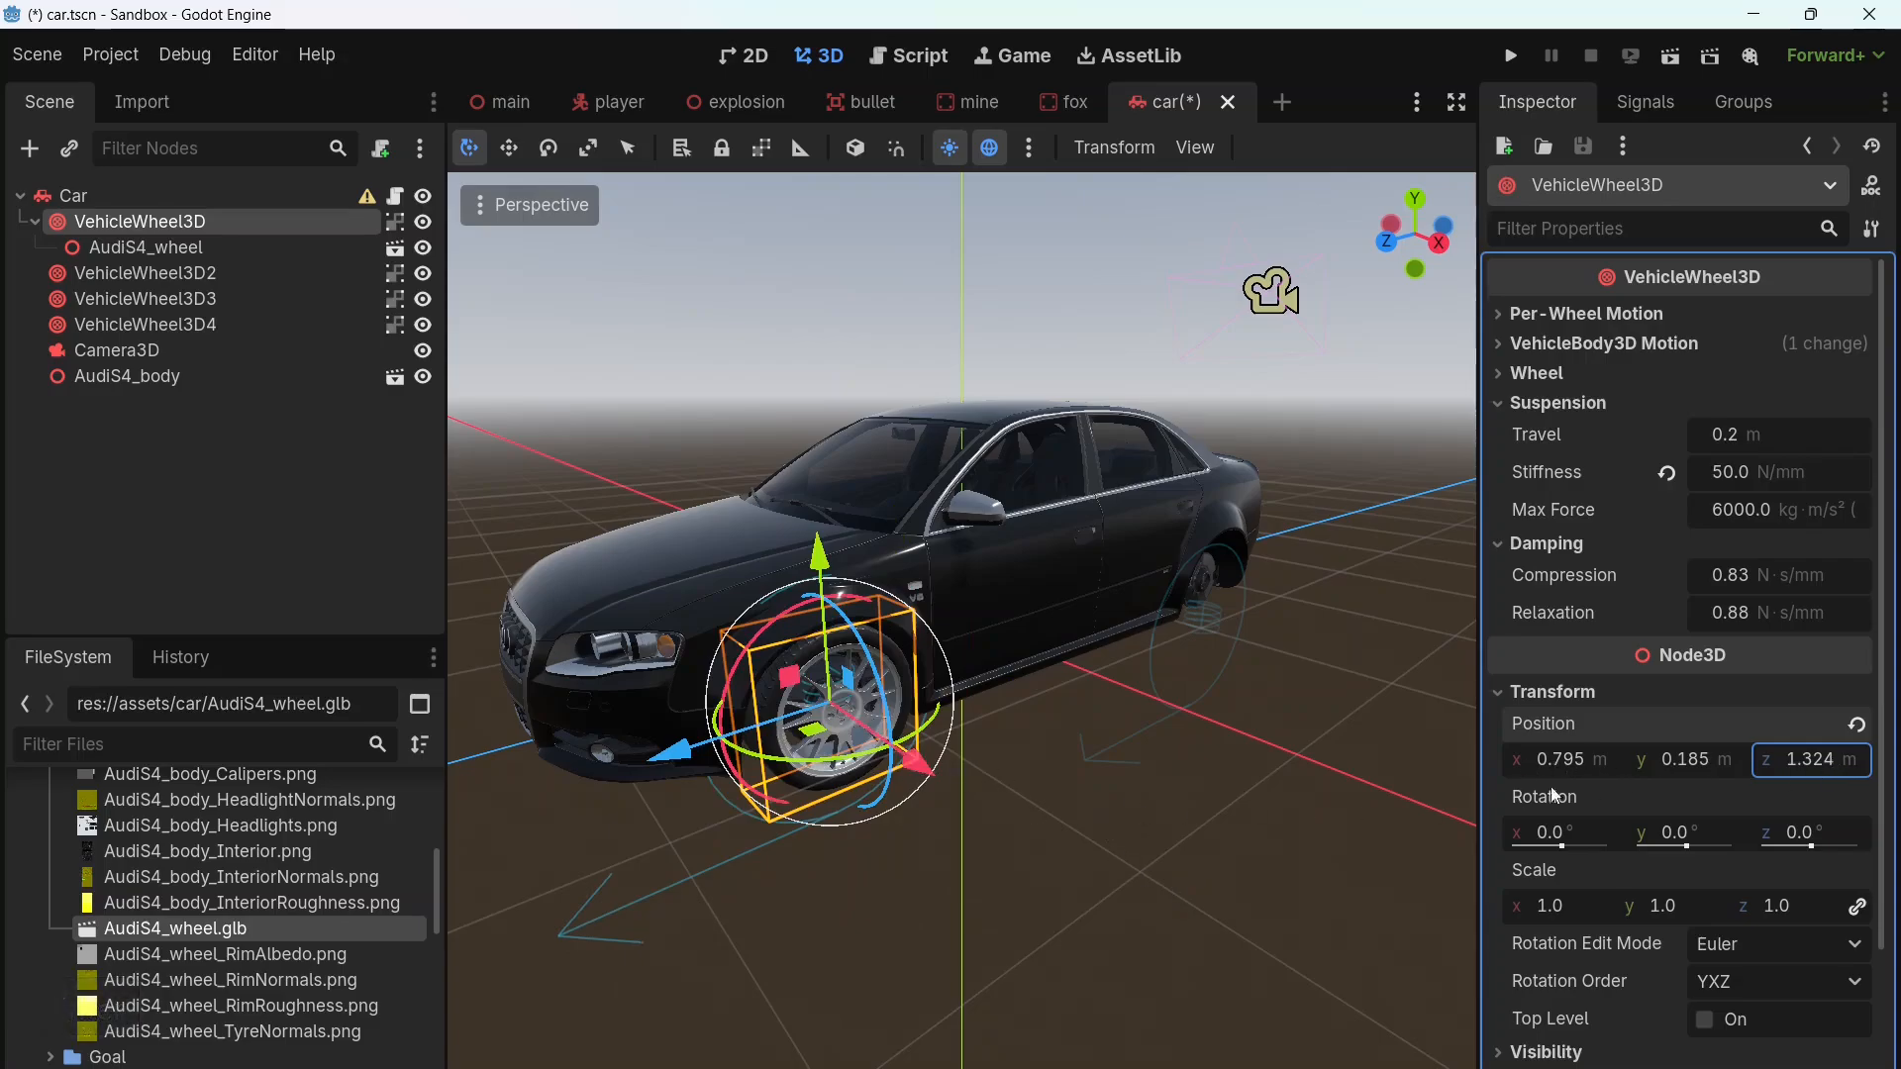
{"action": "middle_click_drag", "start_coordinate": [1008, 816], "coordinate": [1310, 836]}
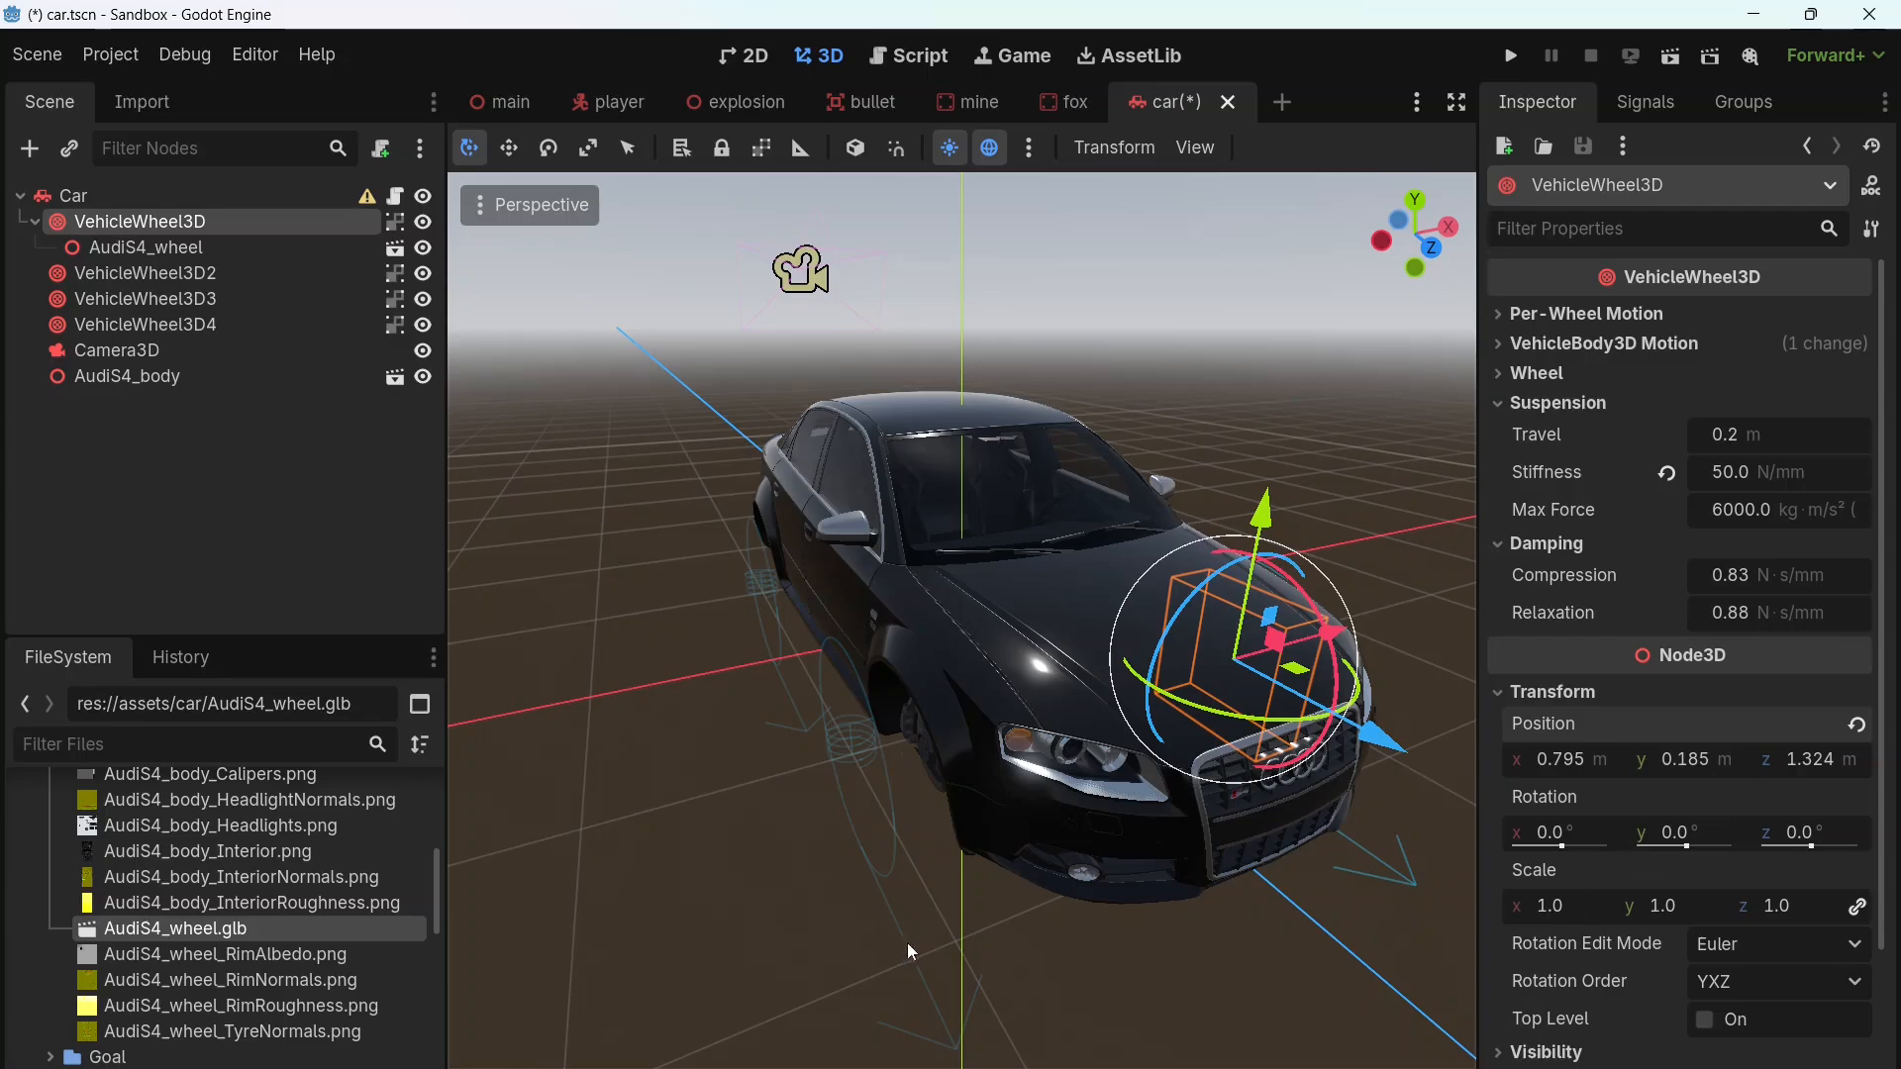
Step: Add AudiS4_wheel.glb as a child of each of the VehicleWheel3D2, VehicleWheel3D3 and VehicleWheel3D4 nodes
{"action": "middle_click_drag", "start_coordinate": [907, 950], "coordinate": [1008, 768]}
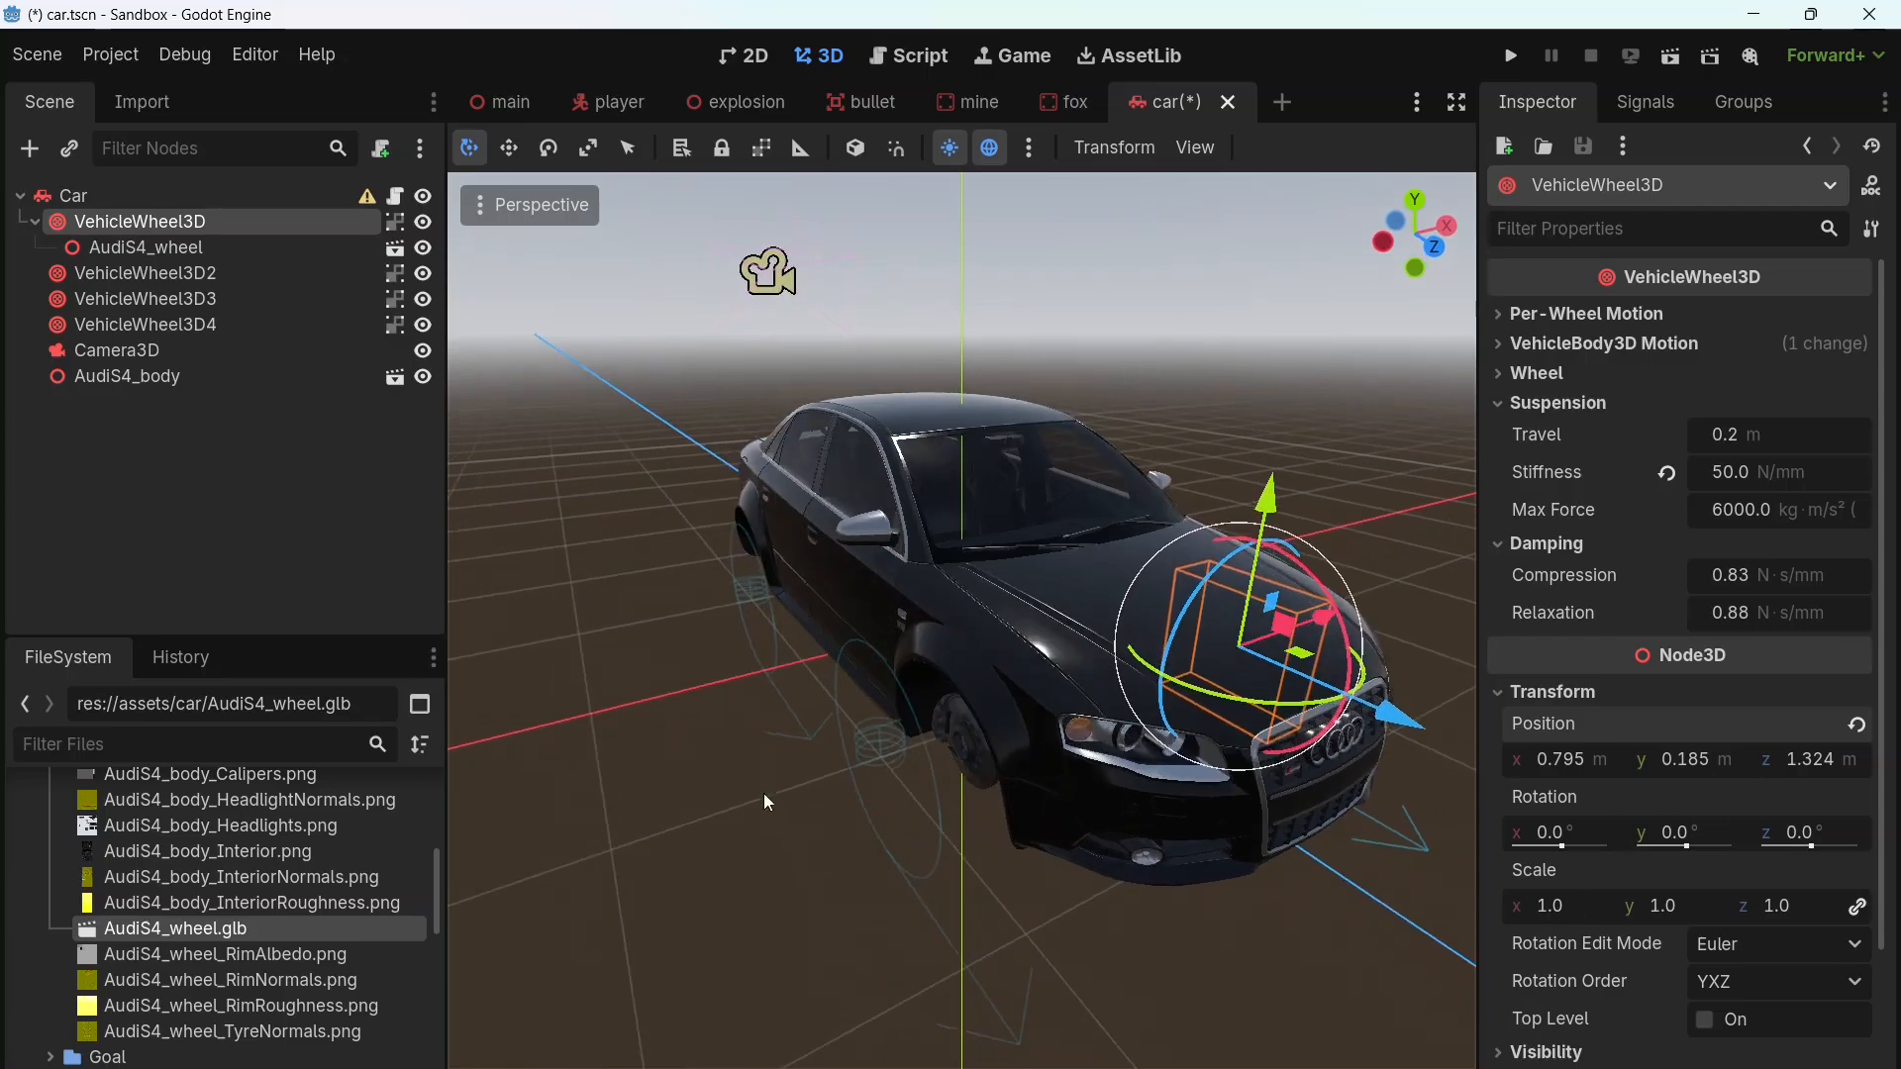
{"action": "left_click_drag", "start_coordinate": [219, 926], "coordinate": [196, 284]}
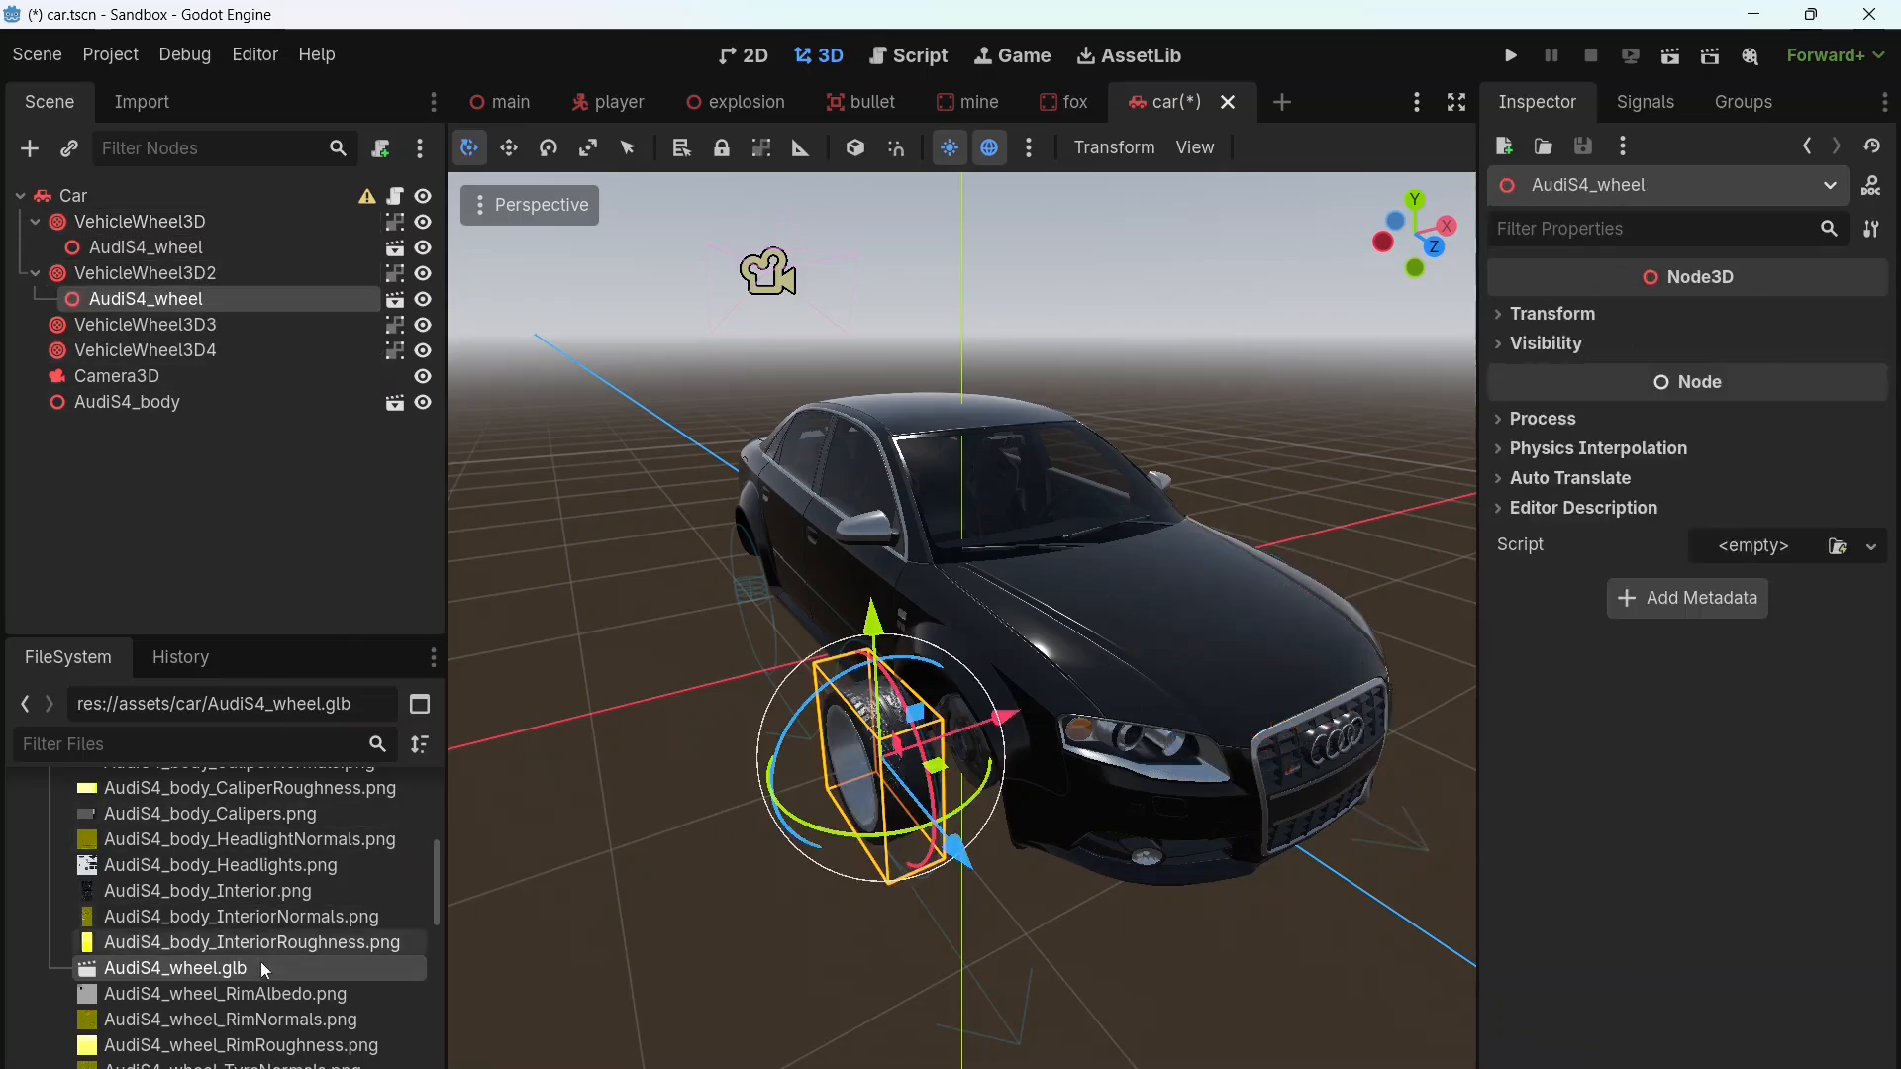
{"action": "left_click_drag", "start_coordinate": [235, 970], "coordinate": [210, 332]}
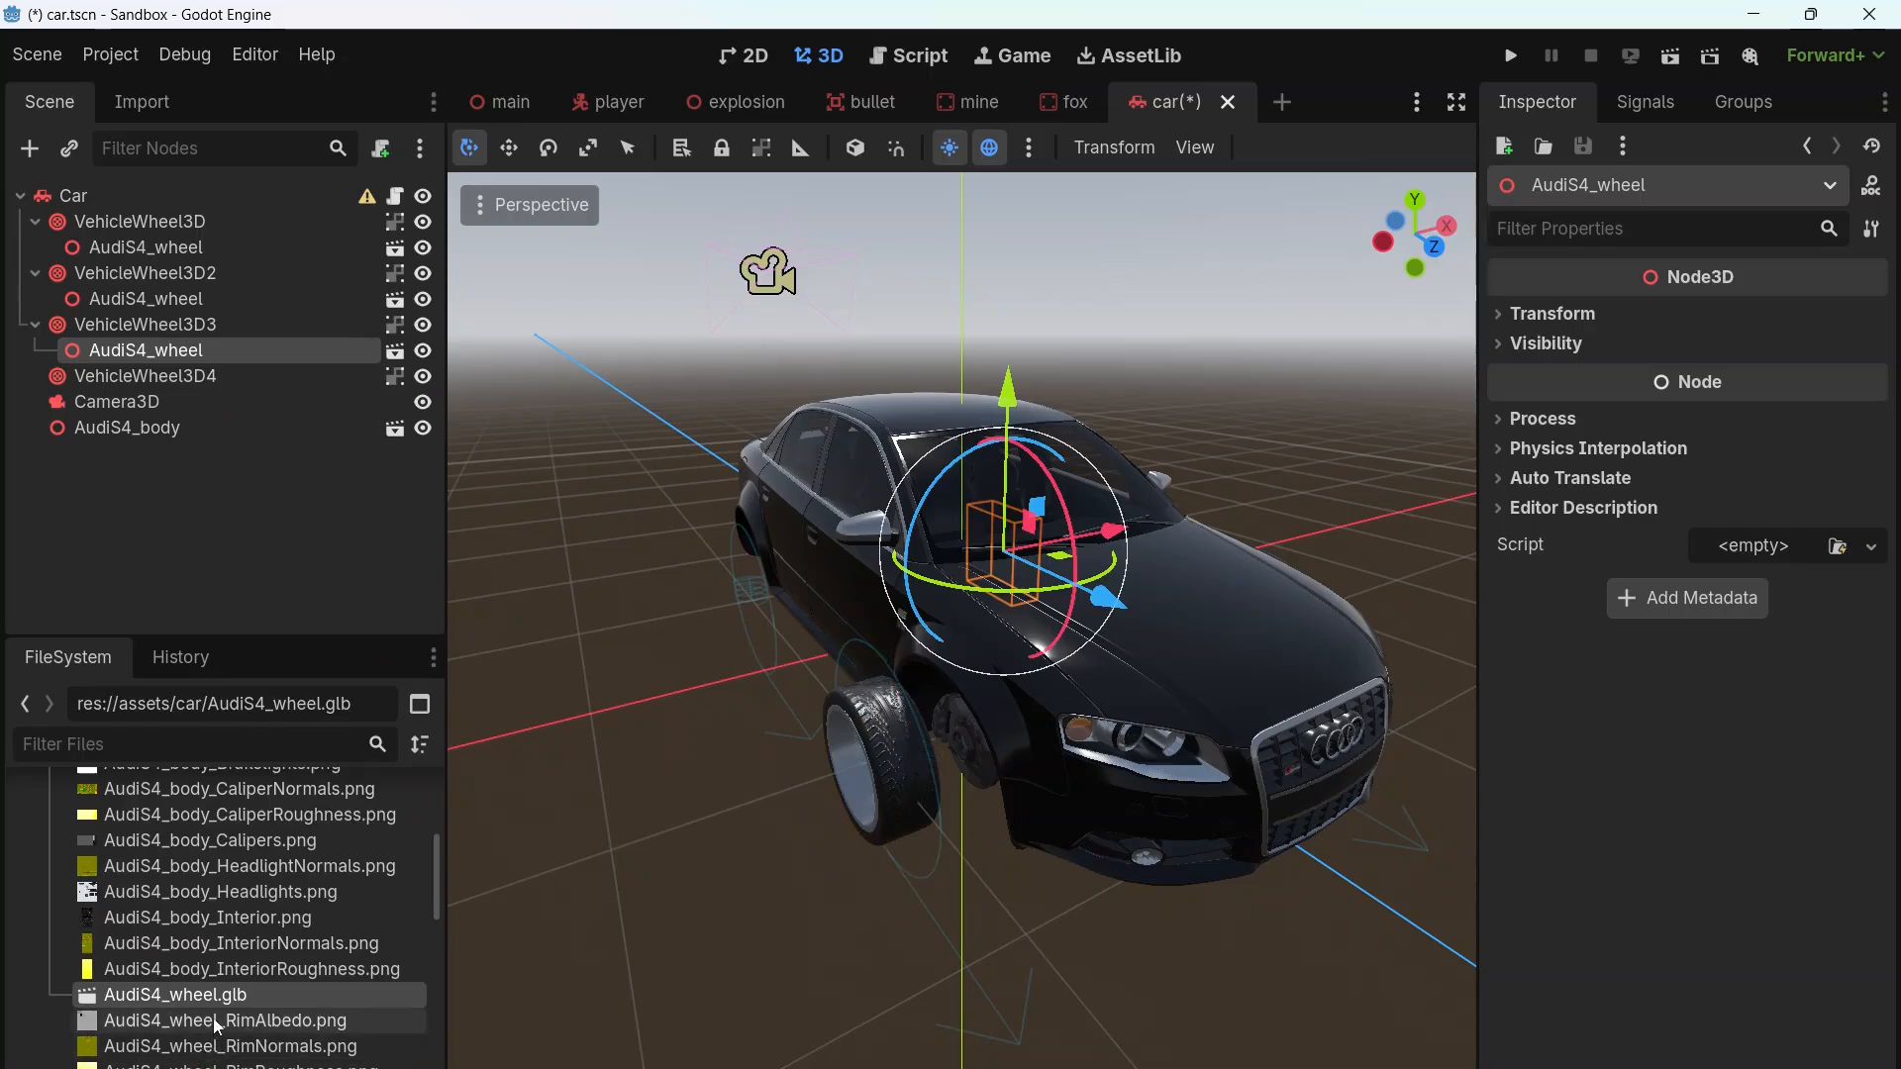
{"action": "left_click_drag", "start_coordinate": [220, 1002], "coordinate": [210, 377]}
Step: Rotate the AudiS4_wheel children of VehicleWheel3D4 and VehicleWheel3D2 about the vertical axis so their rims face outward
{"action": "middle_click_drag", "start_coordinate": [674, 772], "coordinate": [709, 794]}
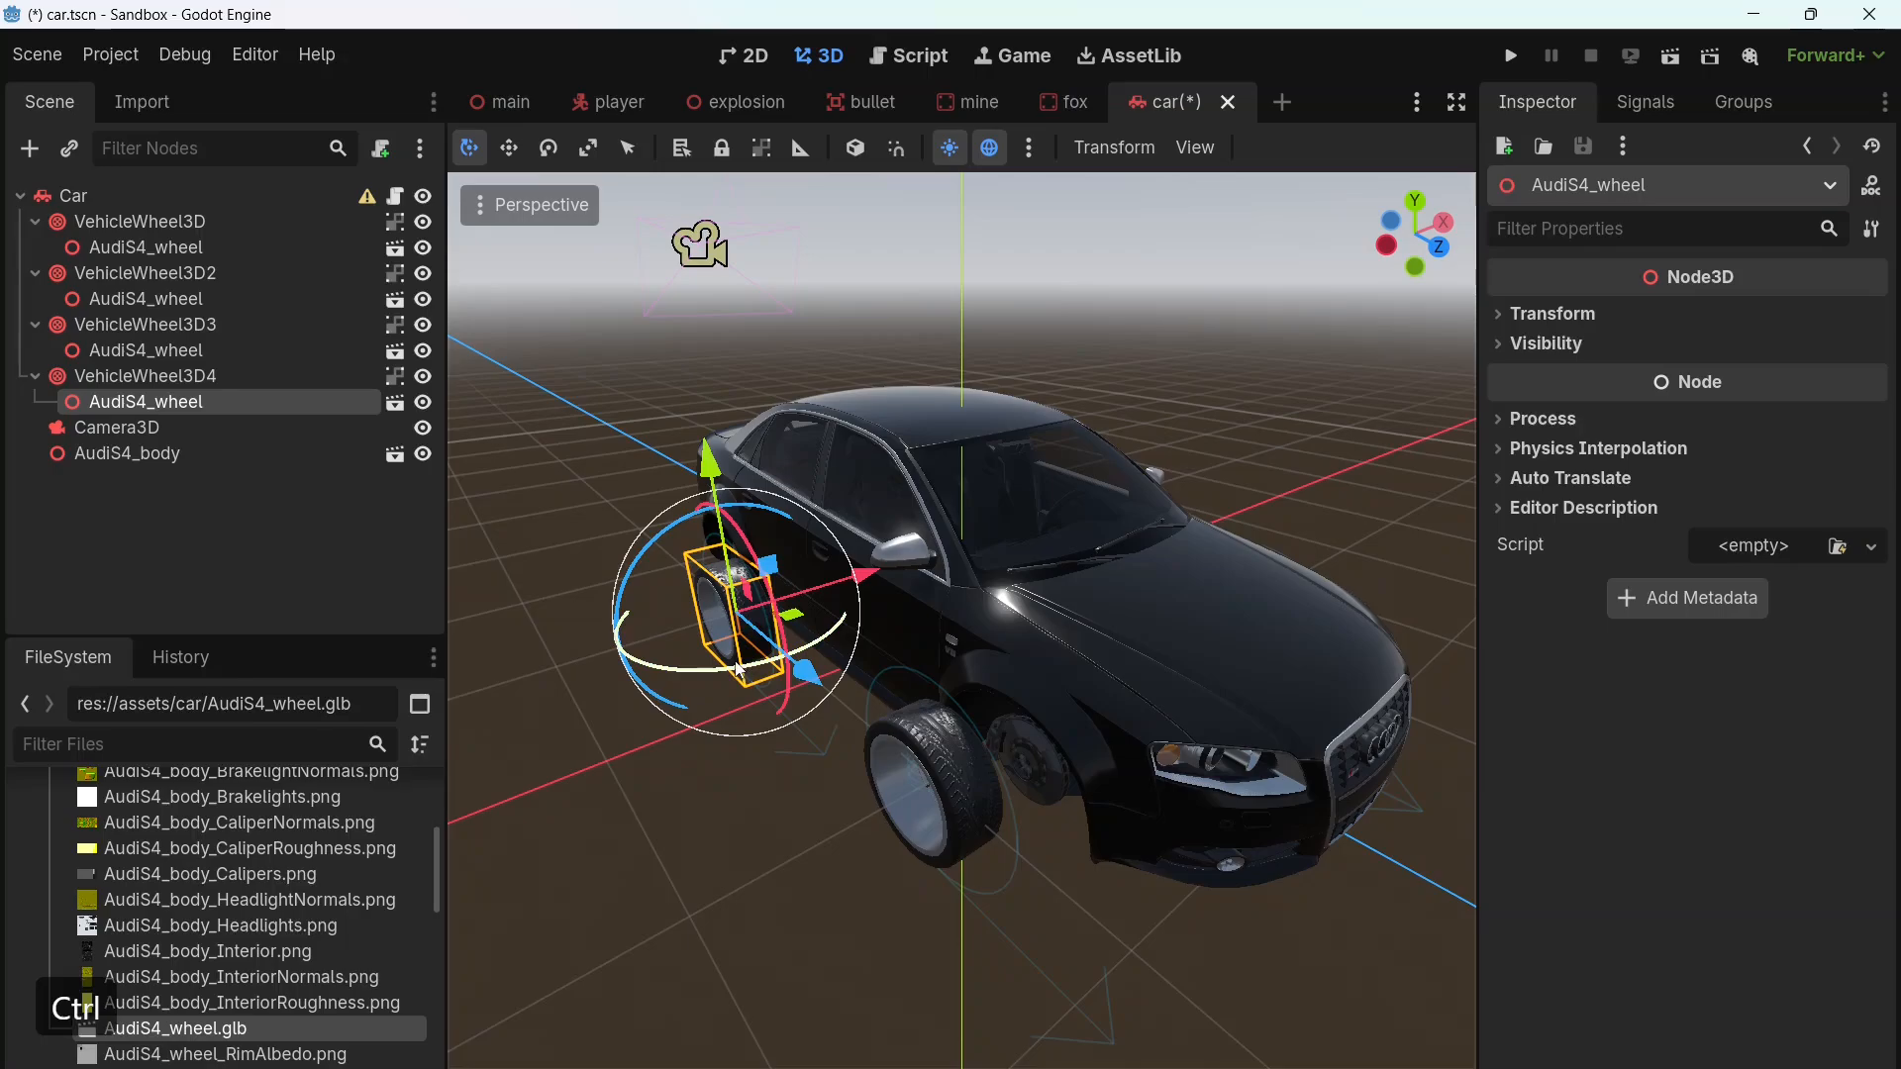
{"action": "left_click_drag", "start_coordinate": [739, 669], "coordinate": [517, 591], "text": "ctrl"}
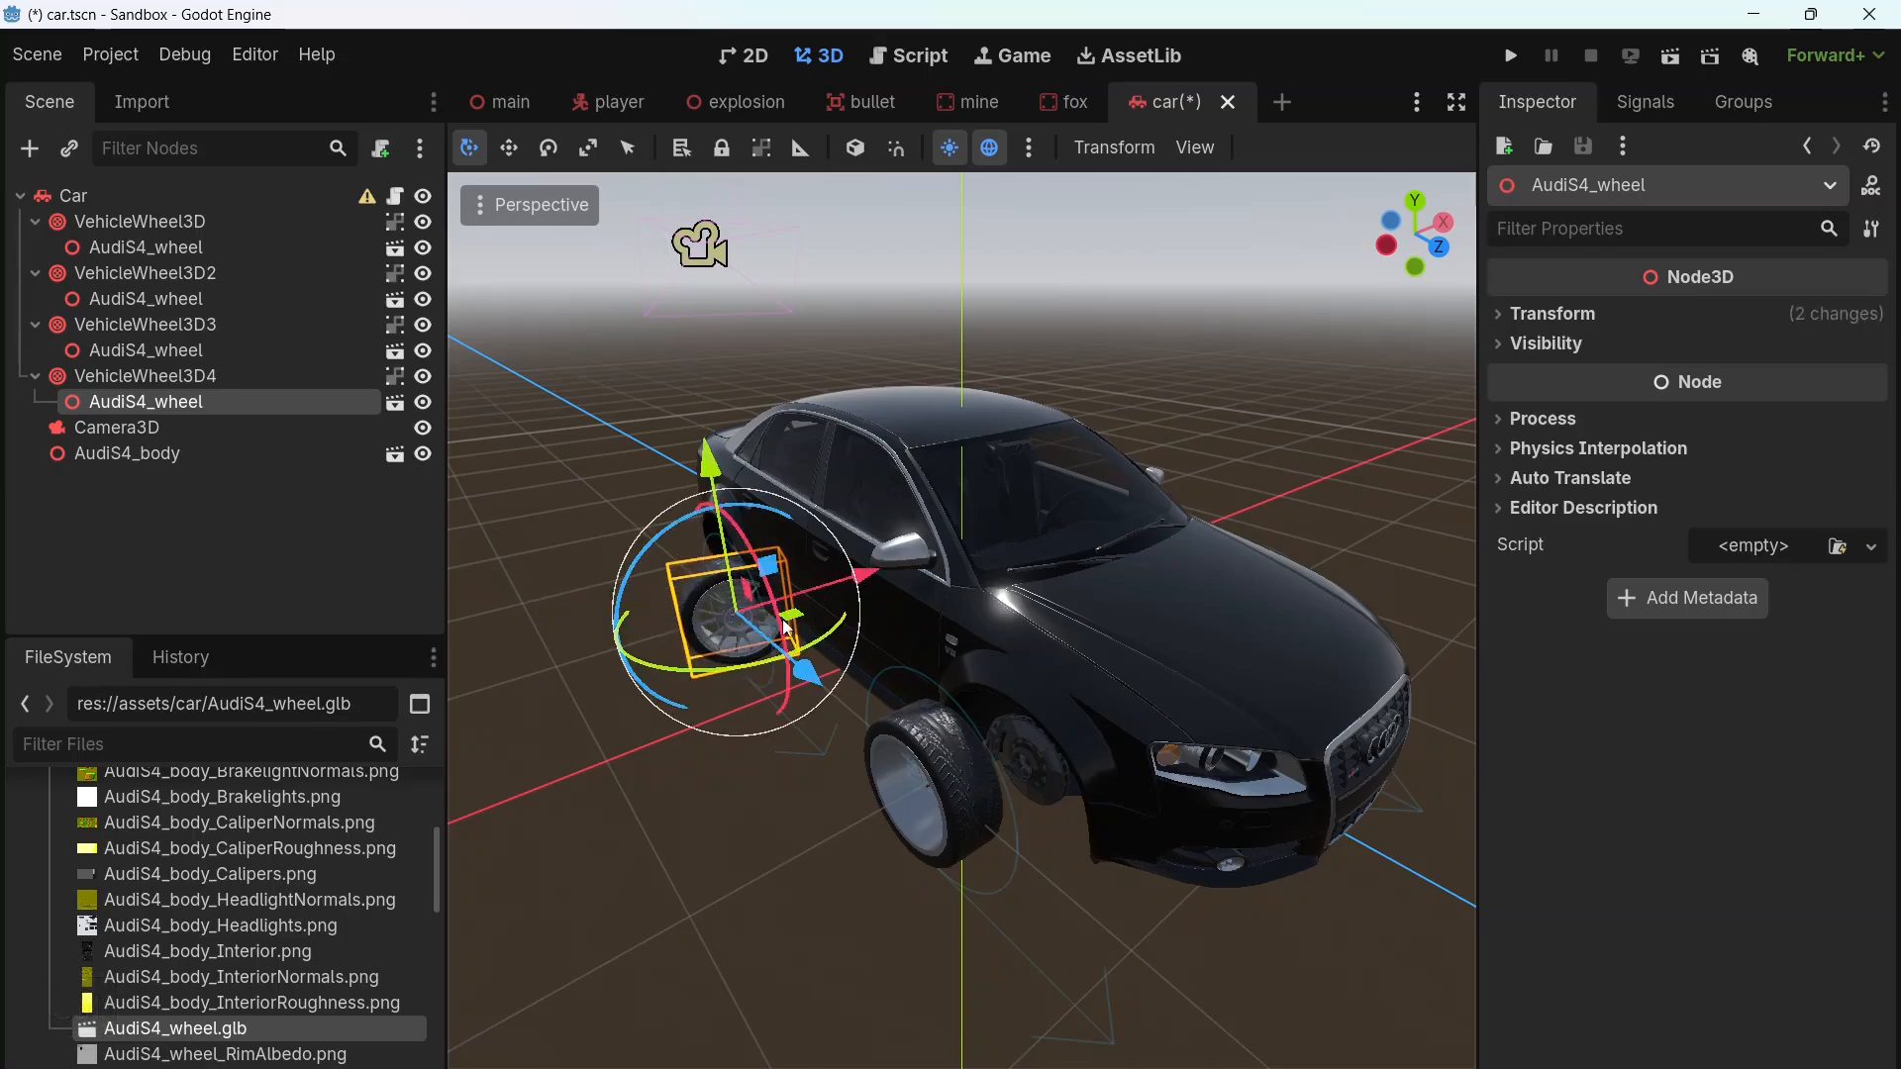
{"action": "left_click_drag", "start_coordinate": [836, 636], "coordinate": [711, 683], "text": "ctrl"}
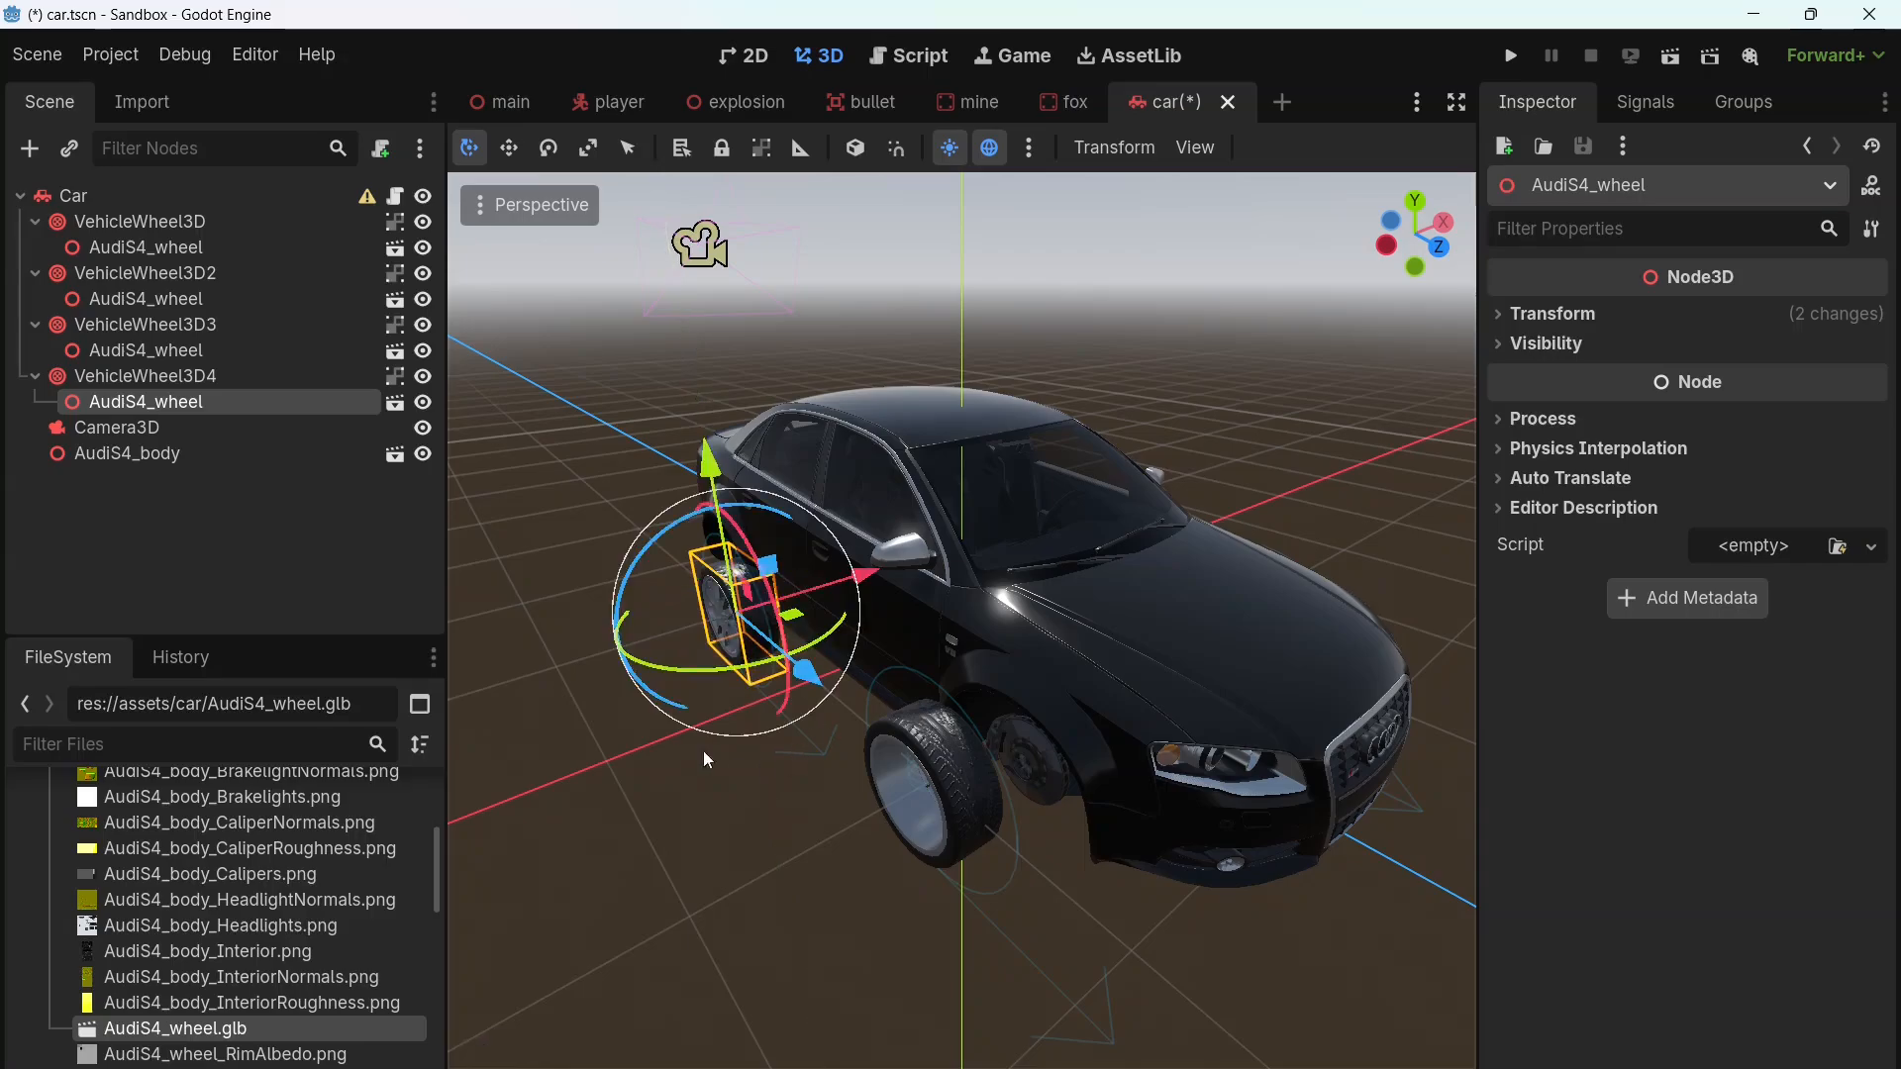
{"action": "left_click", "coordinate": [205, 380]}
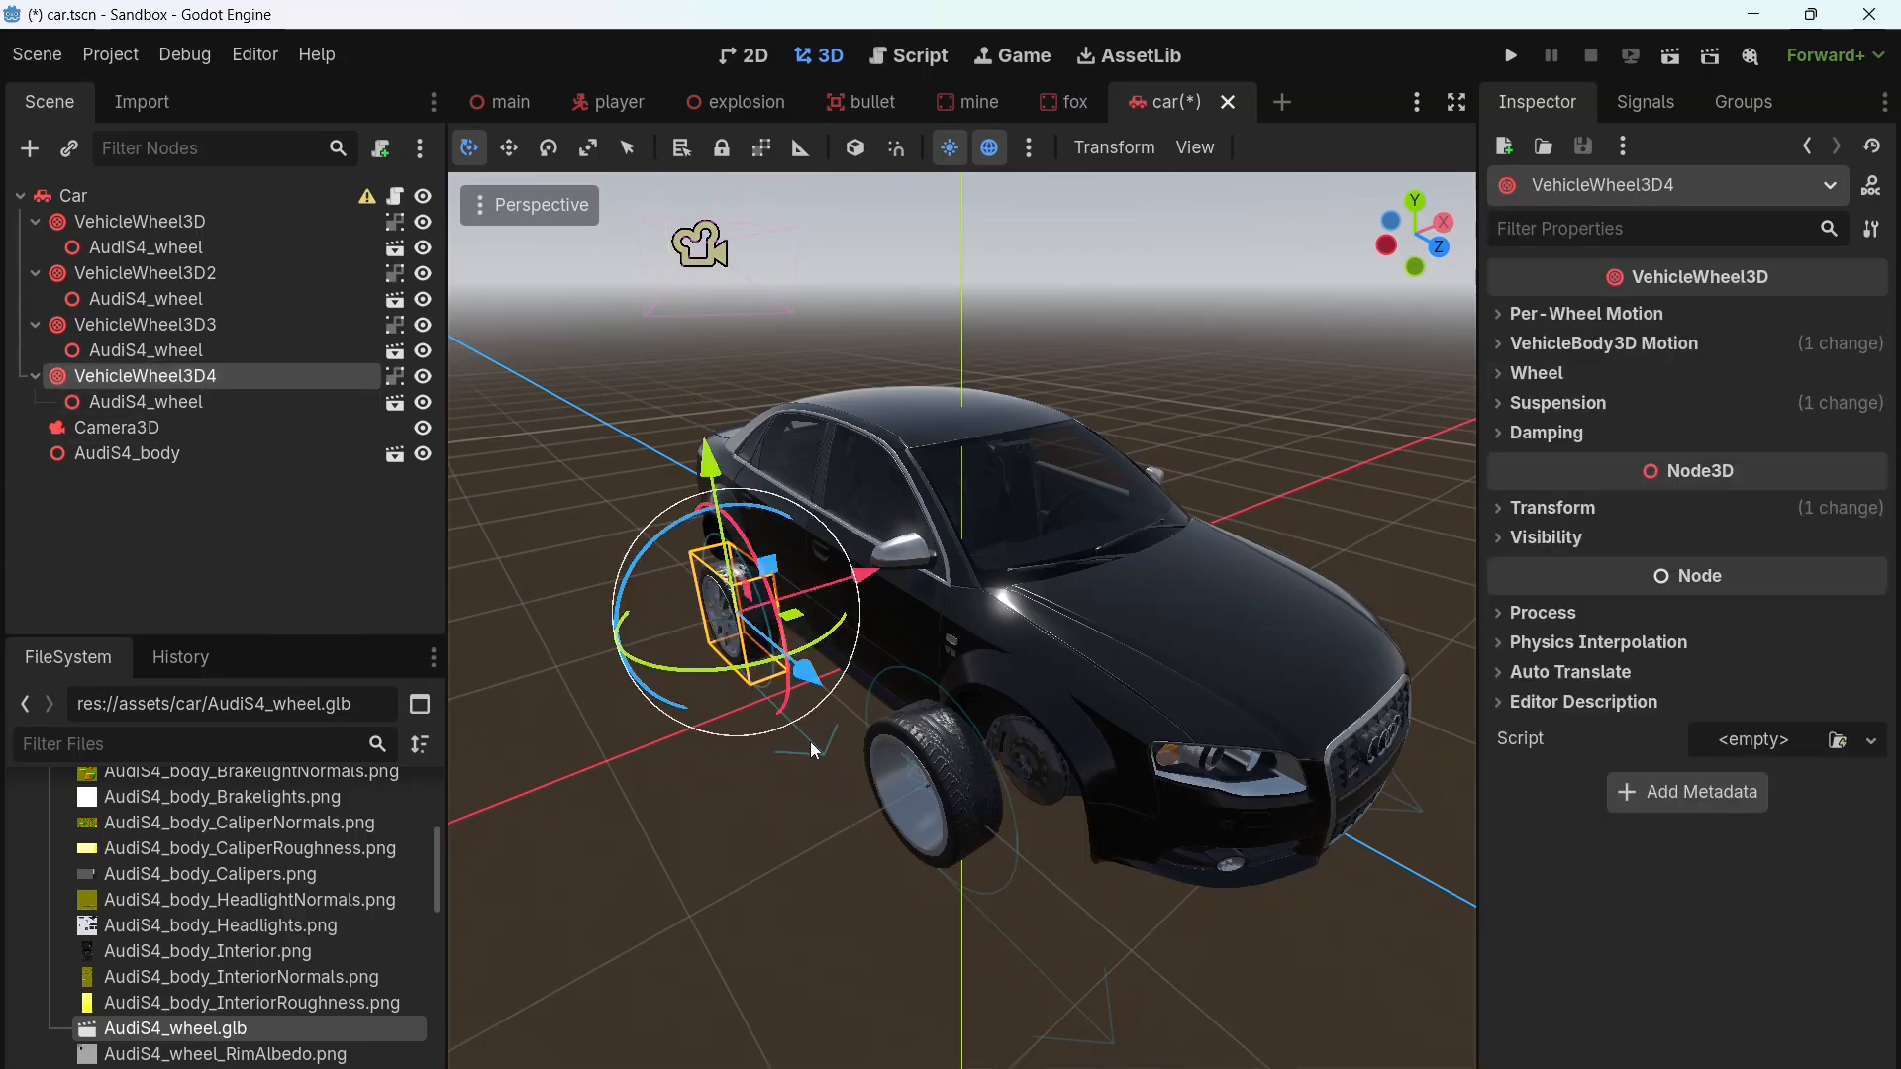
{"action": "left_click", "coordinate": [186, 354]}
{"action": "left_click", "coordinate": [186, 402]}
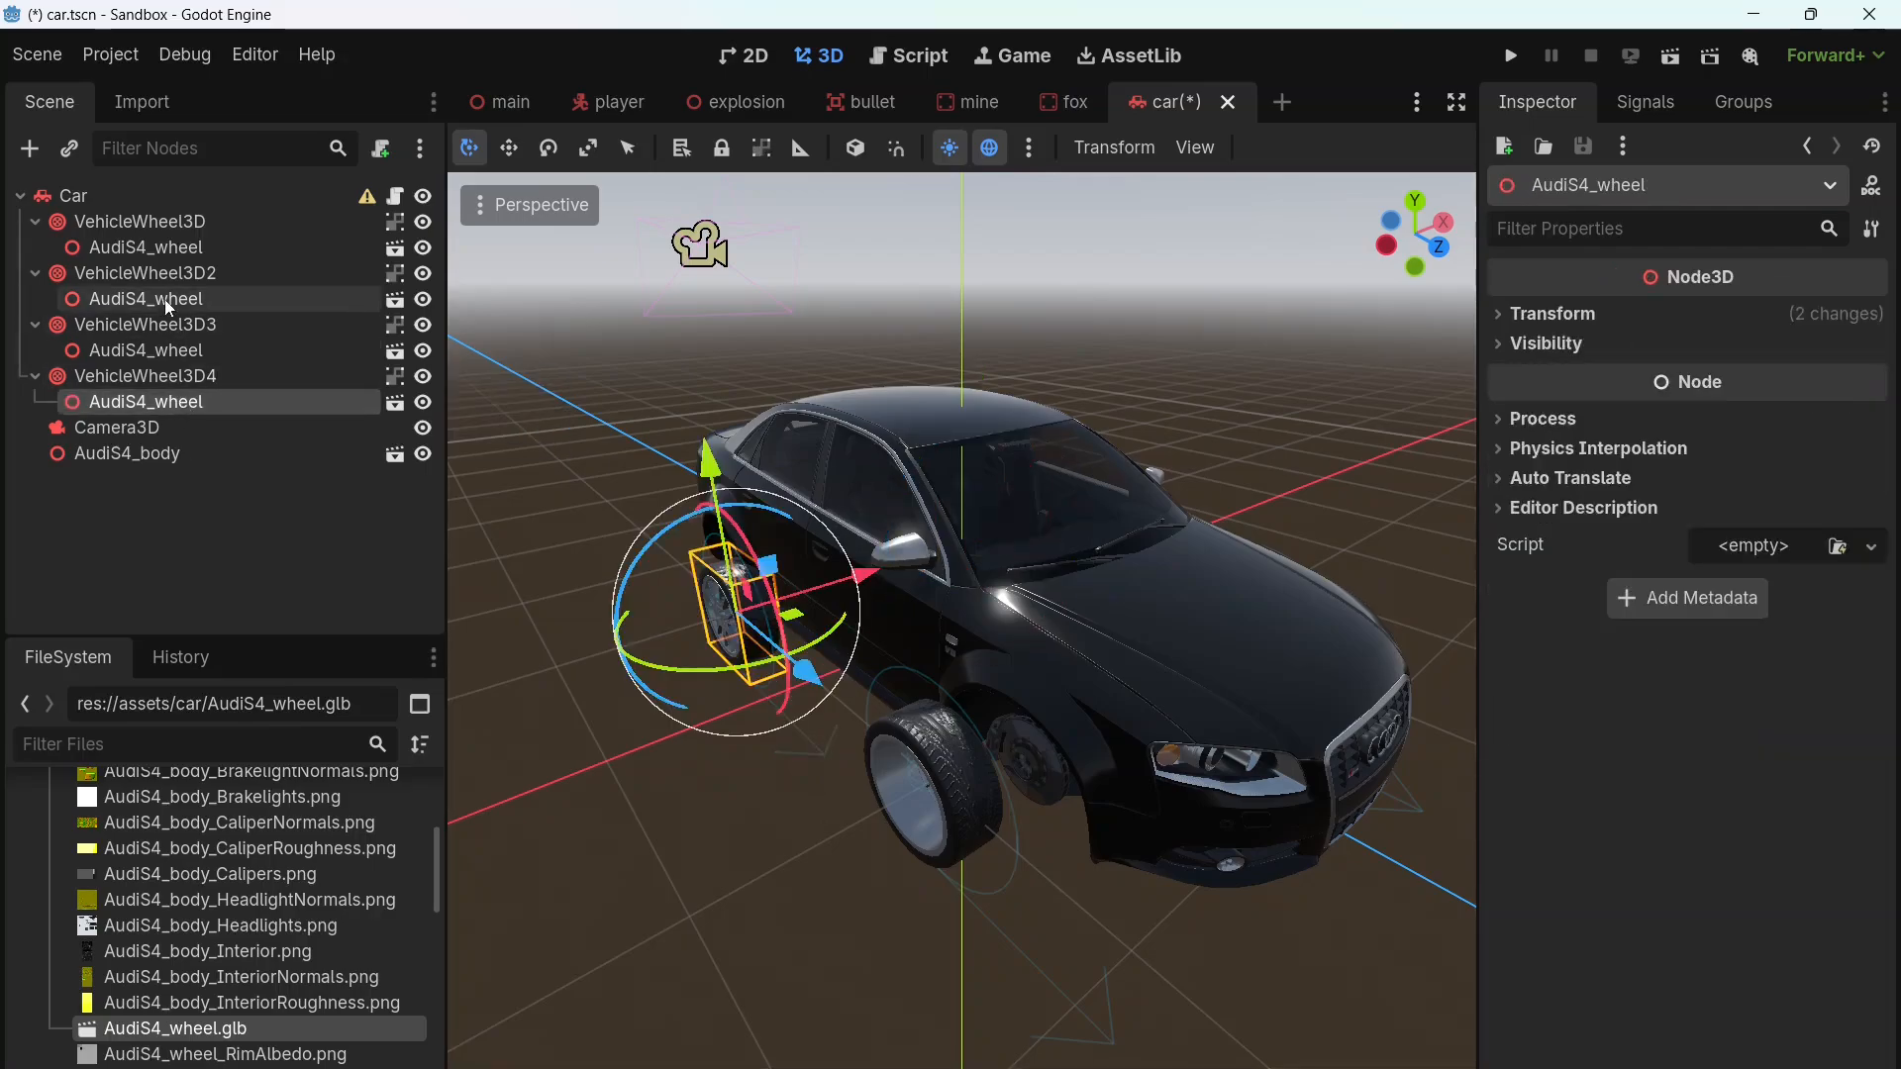
{"action": "left_click", "coordinate": [178, 299]}
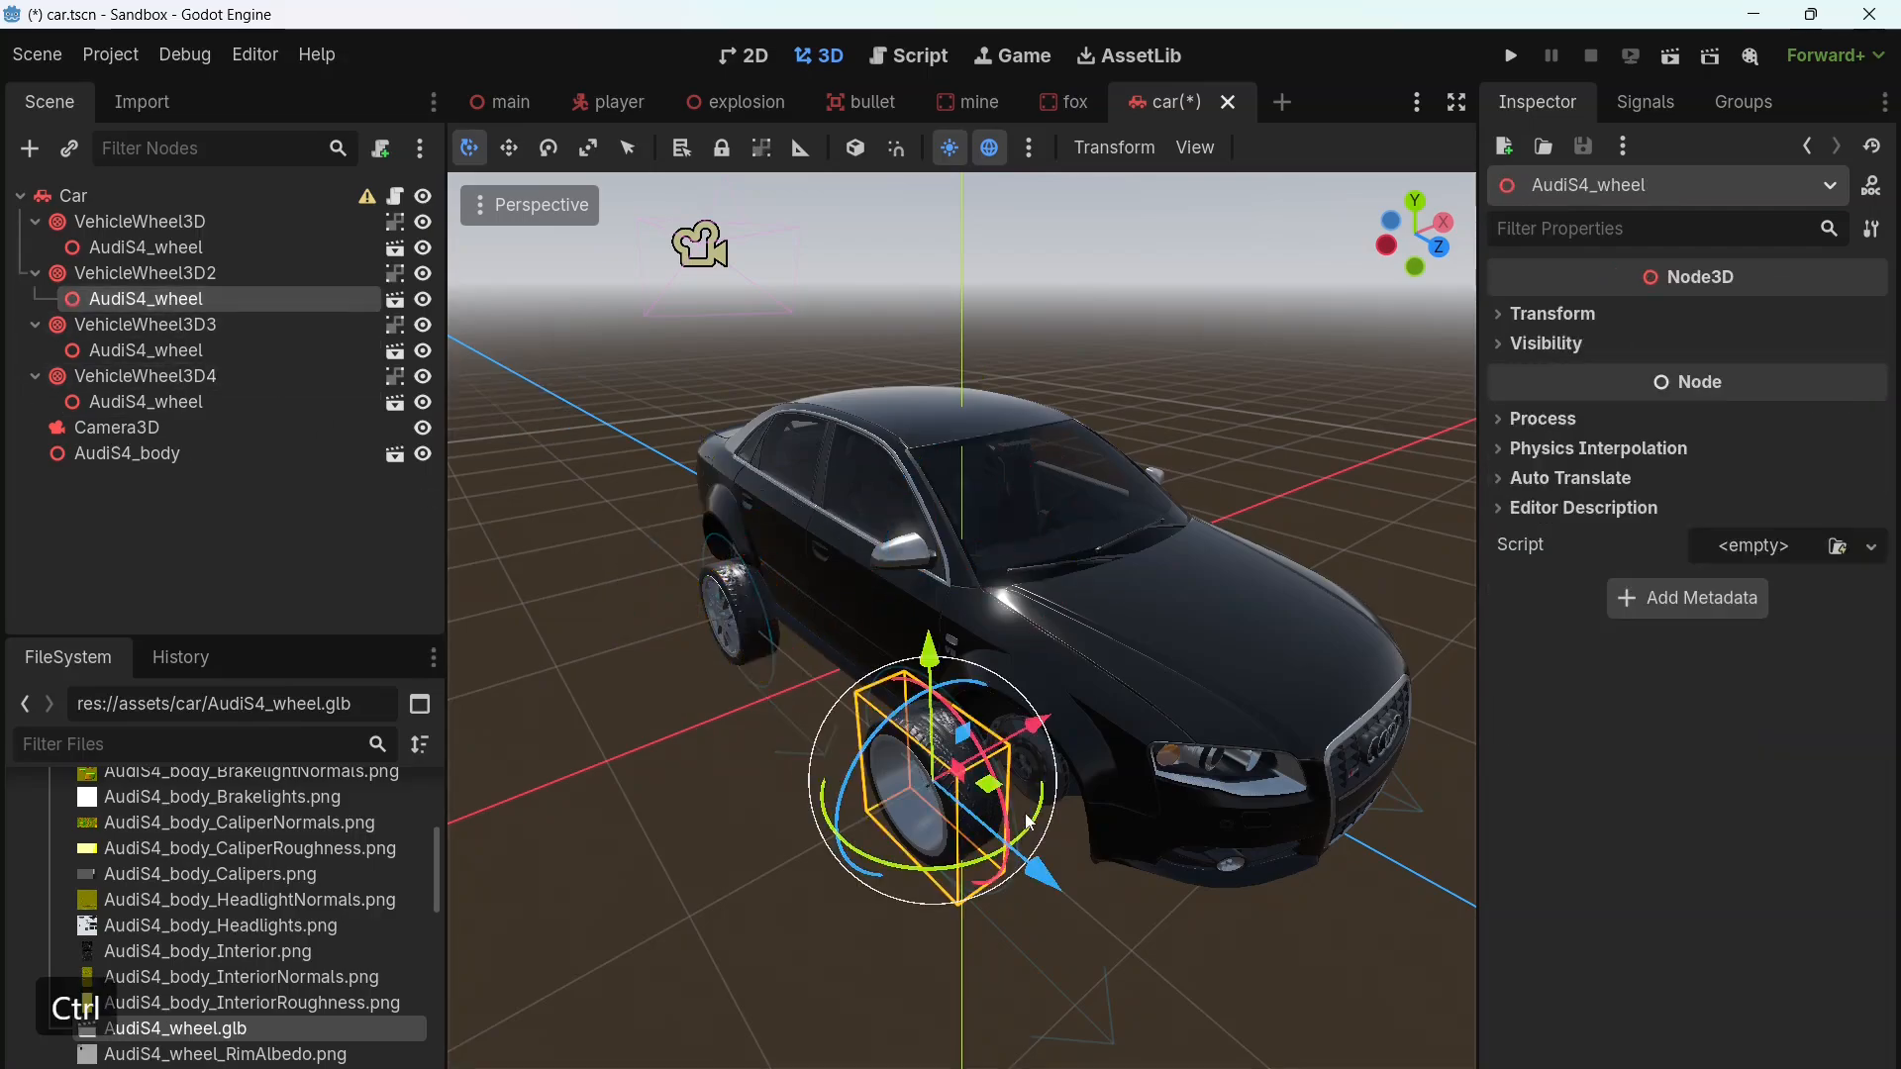
{"action": "left_click_drag", "start_coordinate": [1035, 824], "coordinate": [733, 695], "text": "ctrl"}
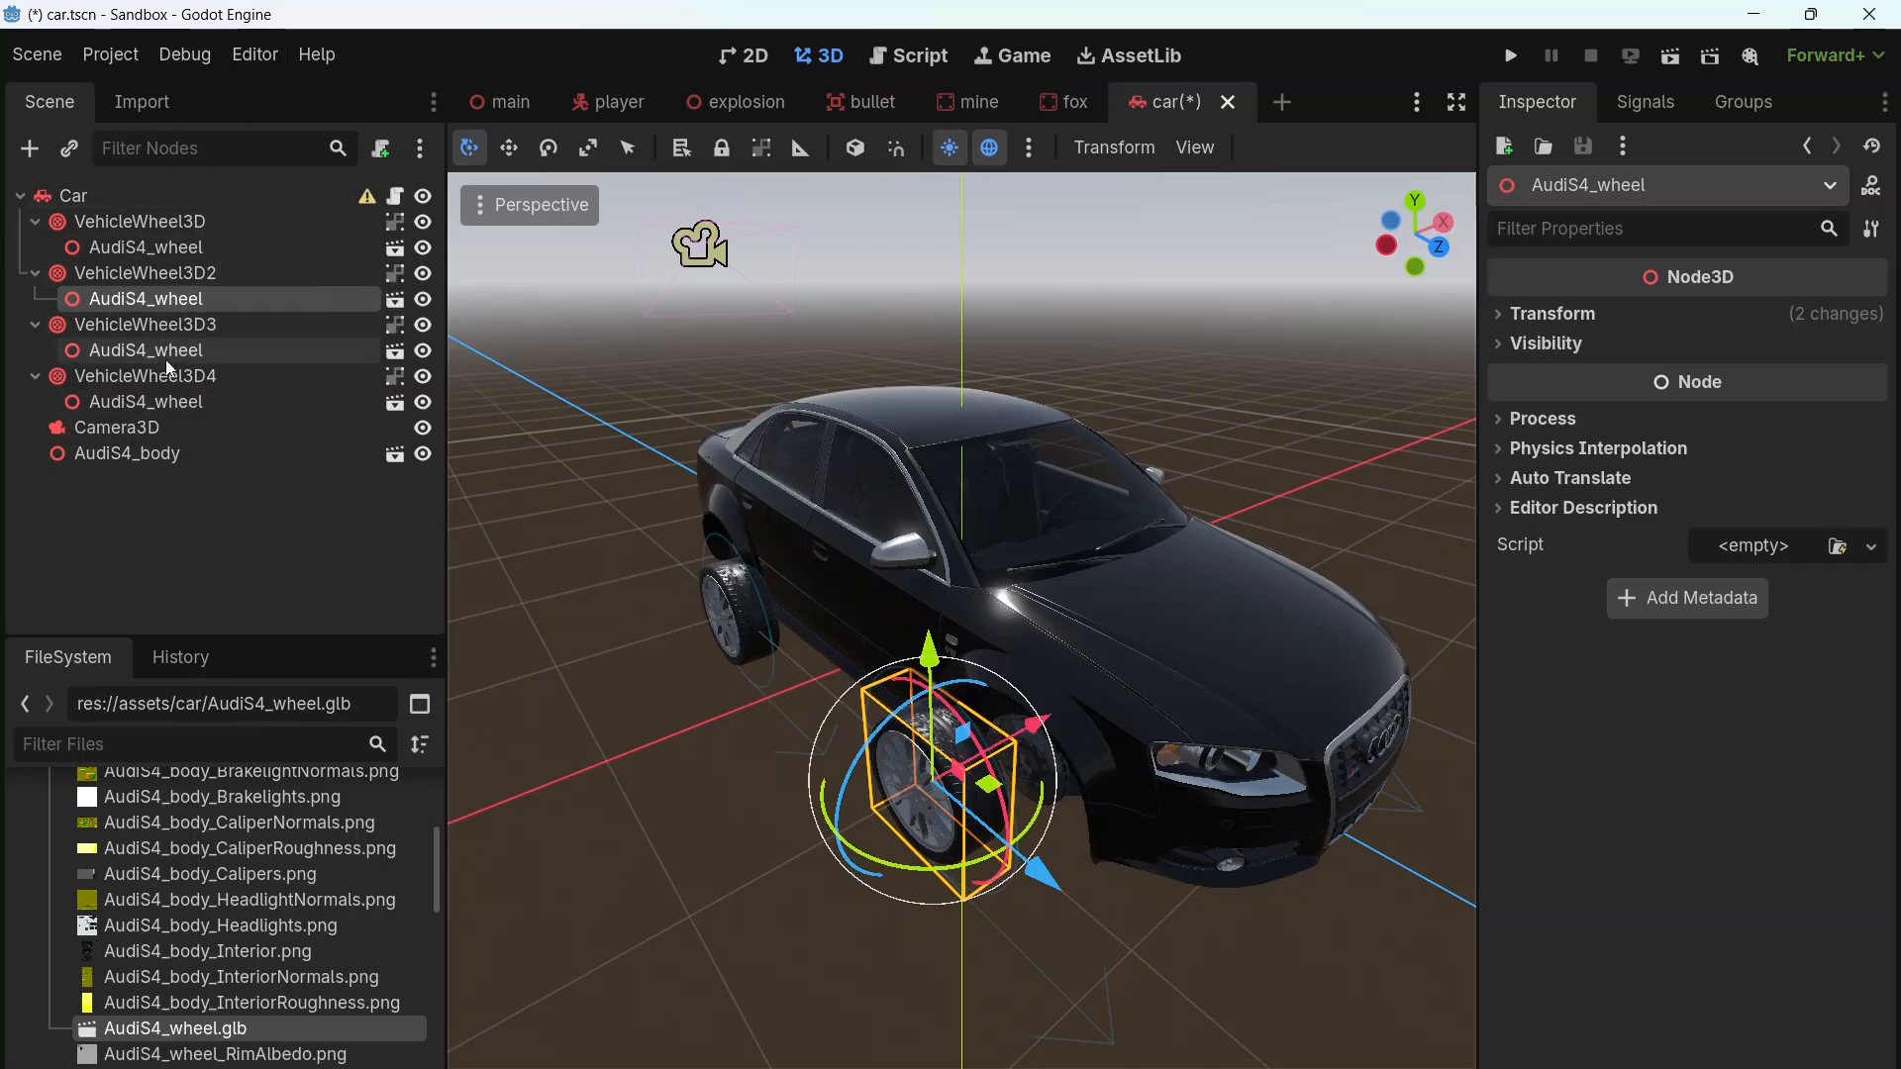
Step: Set the VehicleWheel3D2 node's position to x -0.795, y 0.185 and z 1.324 m
{"action": "left_click", "coordinate": [139, 274]}
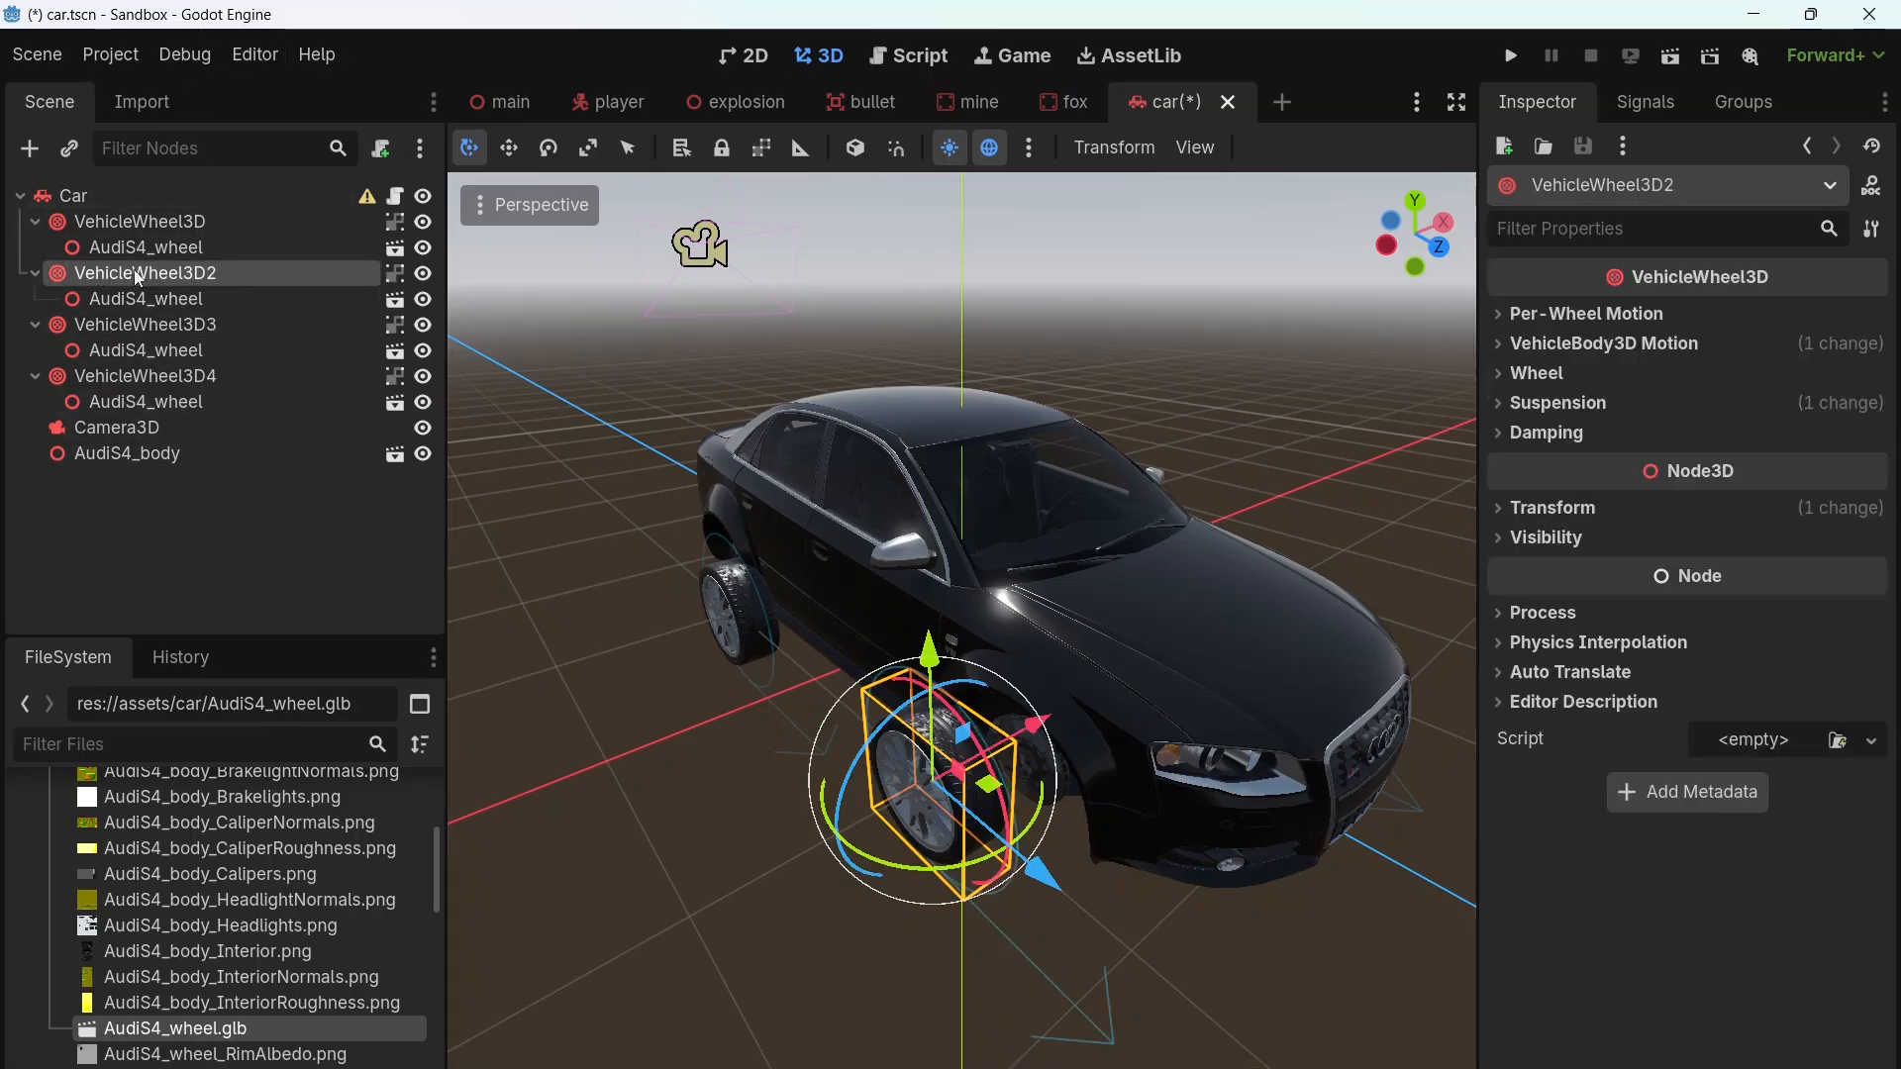
{"action": "left_click", "coordinate": [1554, 507]}
{"action": "left_click", "coordinate": [1567, 576]}
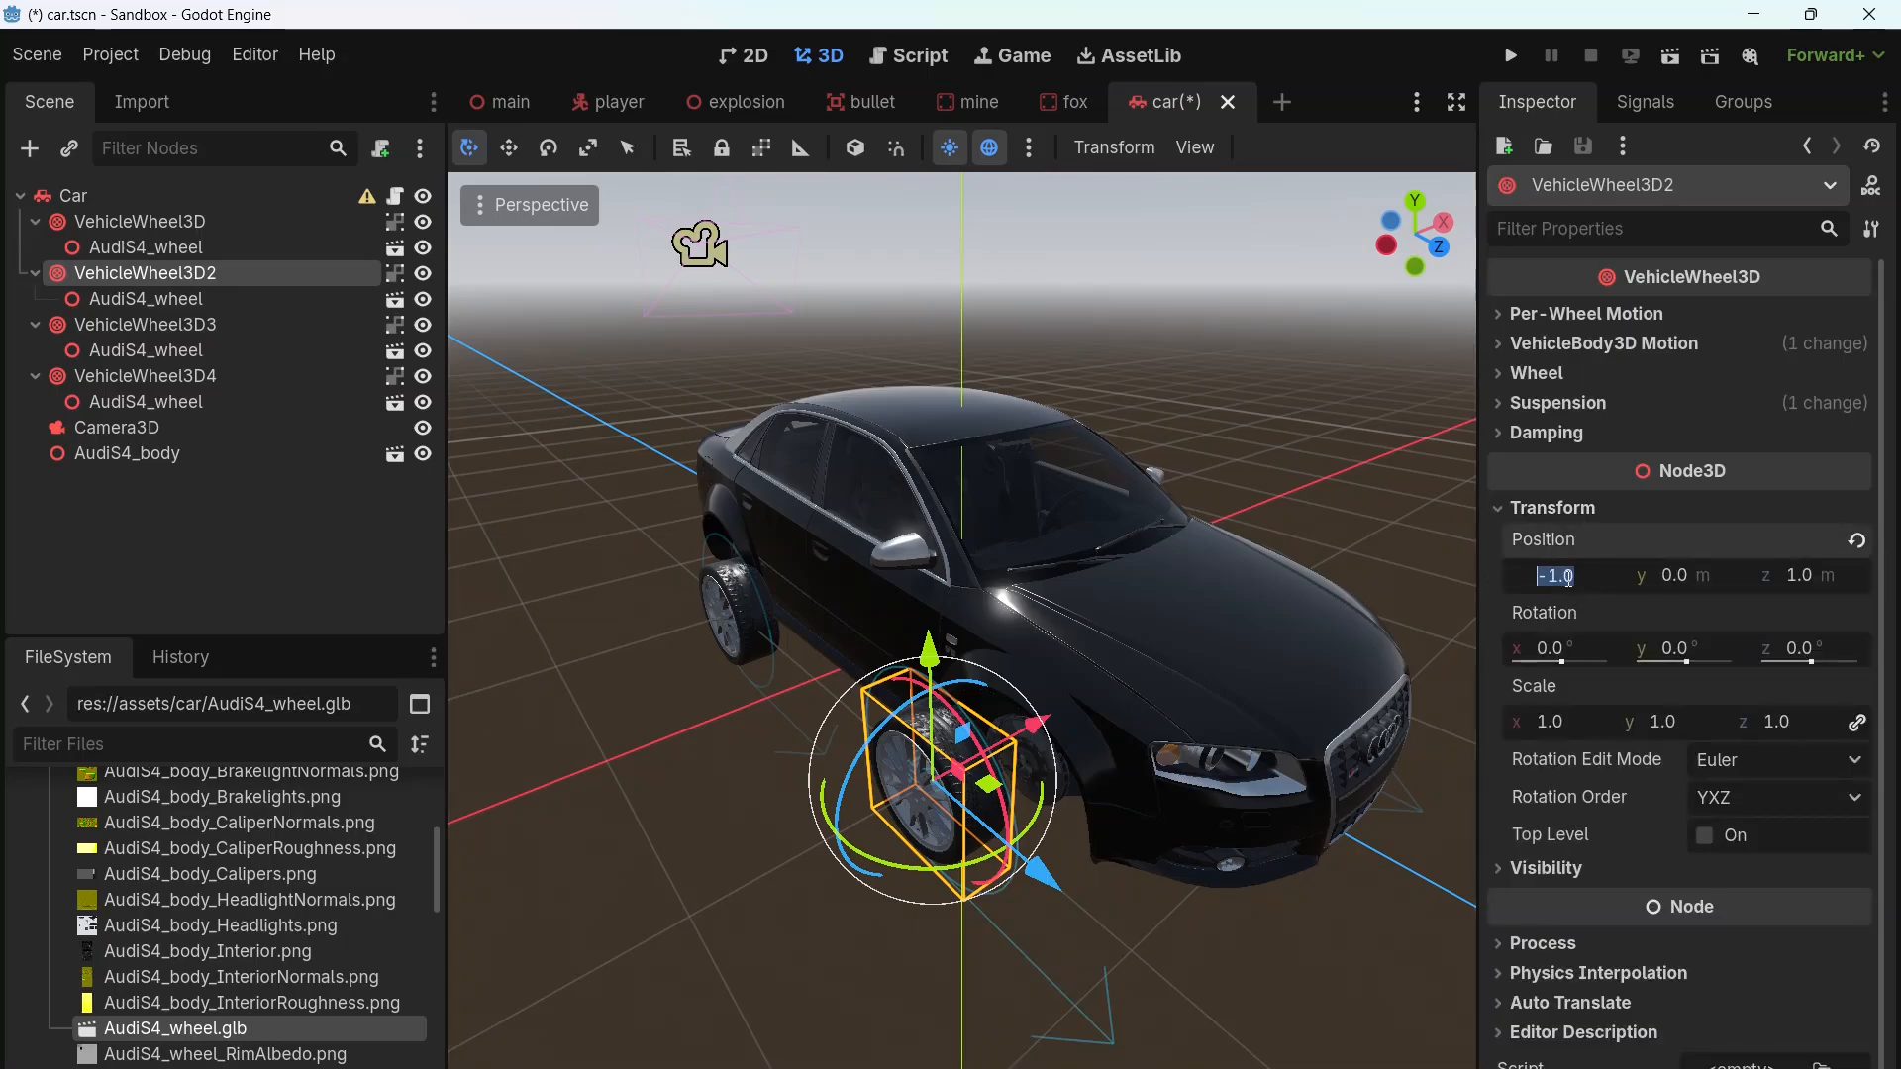
{"action": "type", "text": "-."}
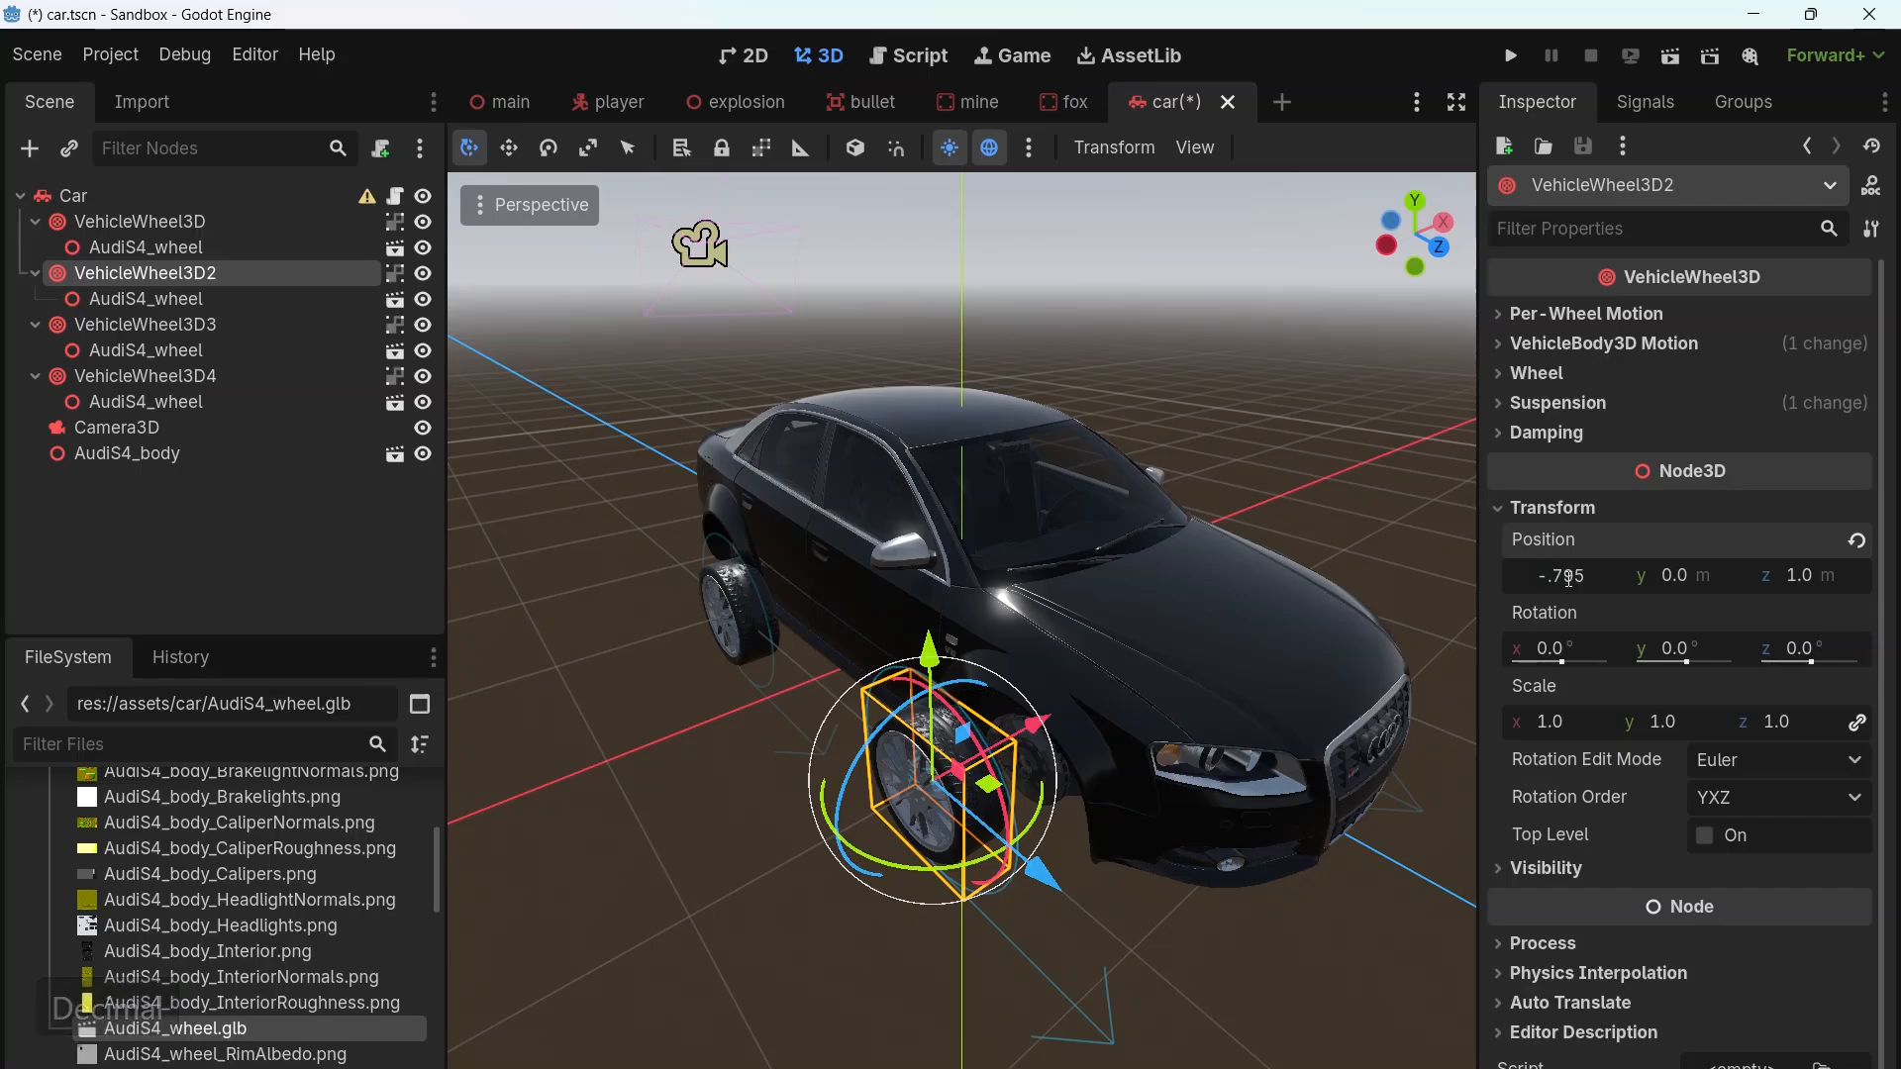
{"action": "key", "text": "Tab"}
{"action": "type", "text": ".18"}
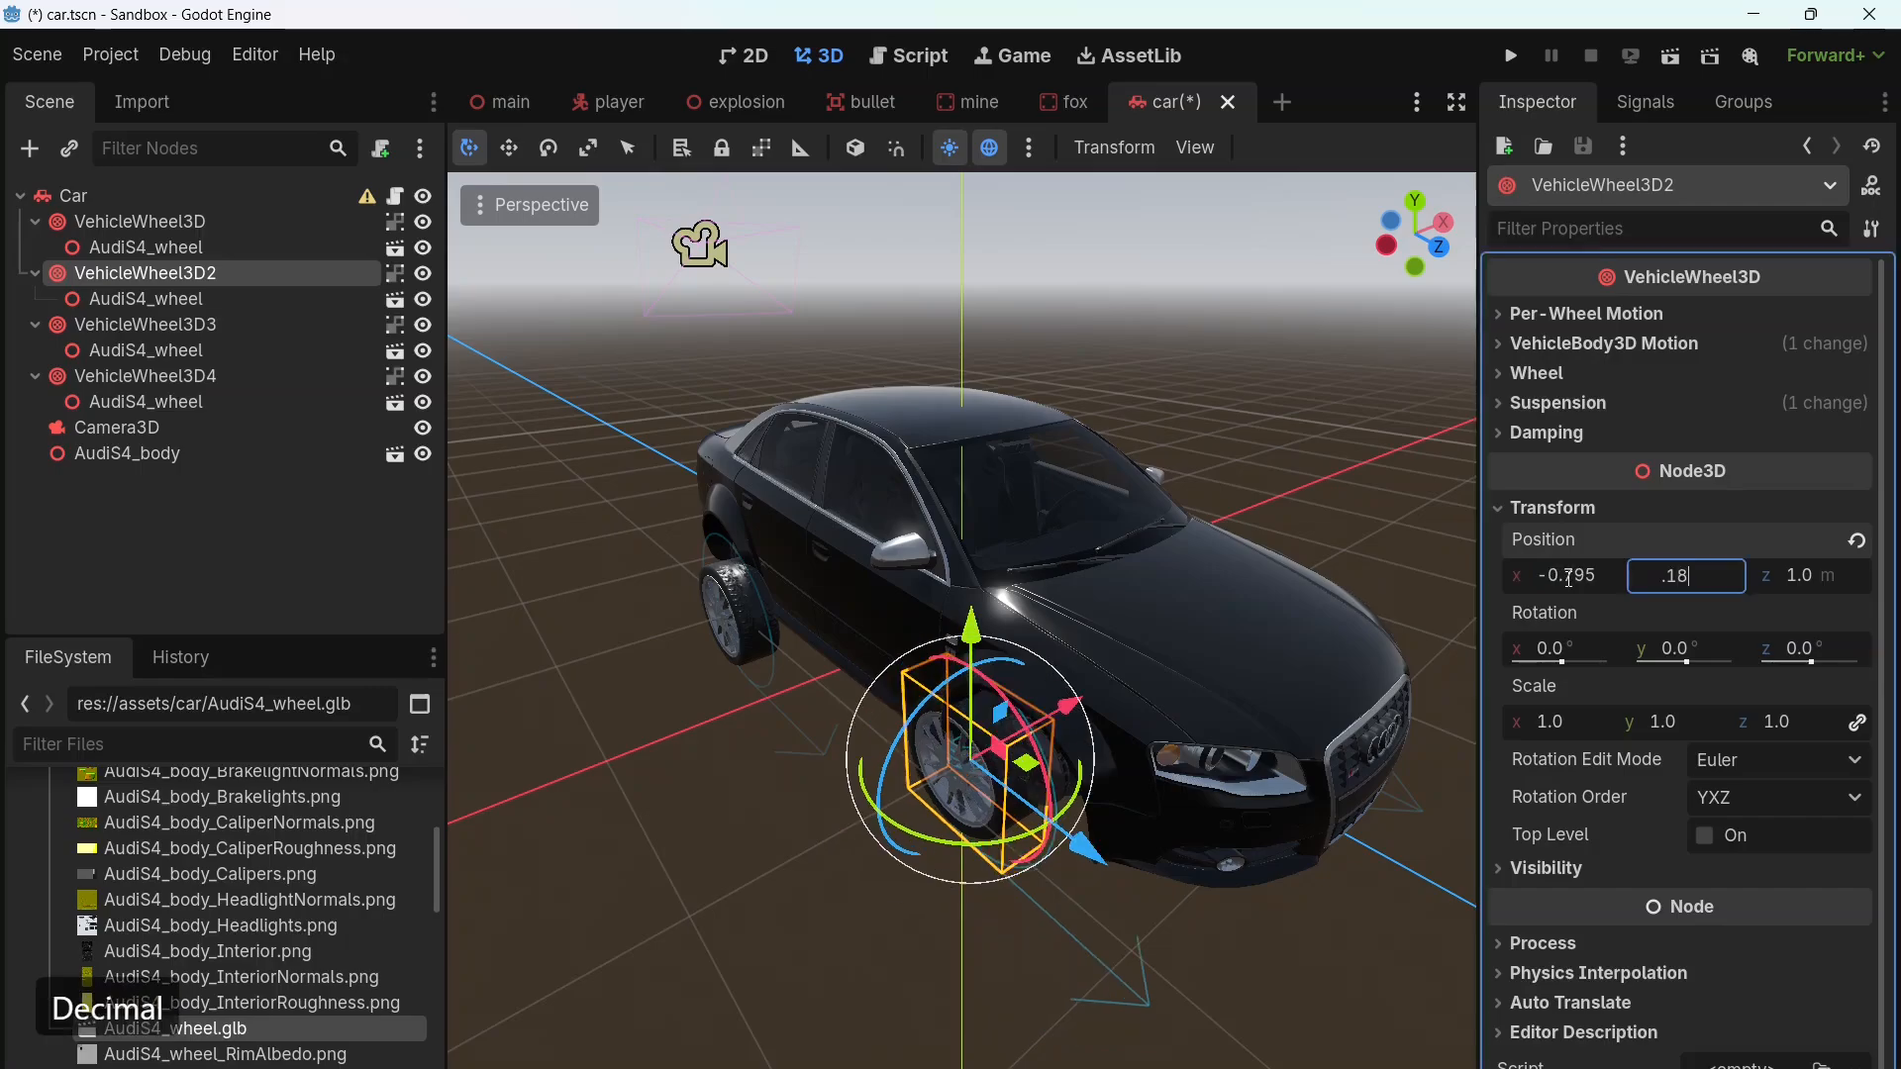
{"action": "type", "text": "5"}
{"action": "key", "text": "Tab"}
{"action": "type", "text": "1.32"}
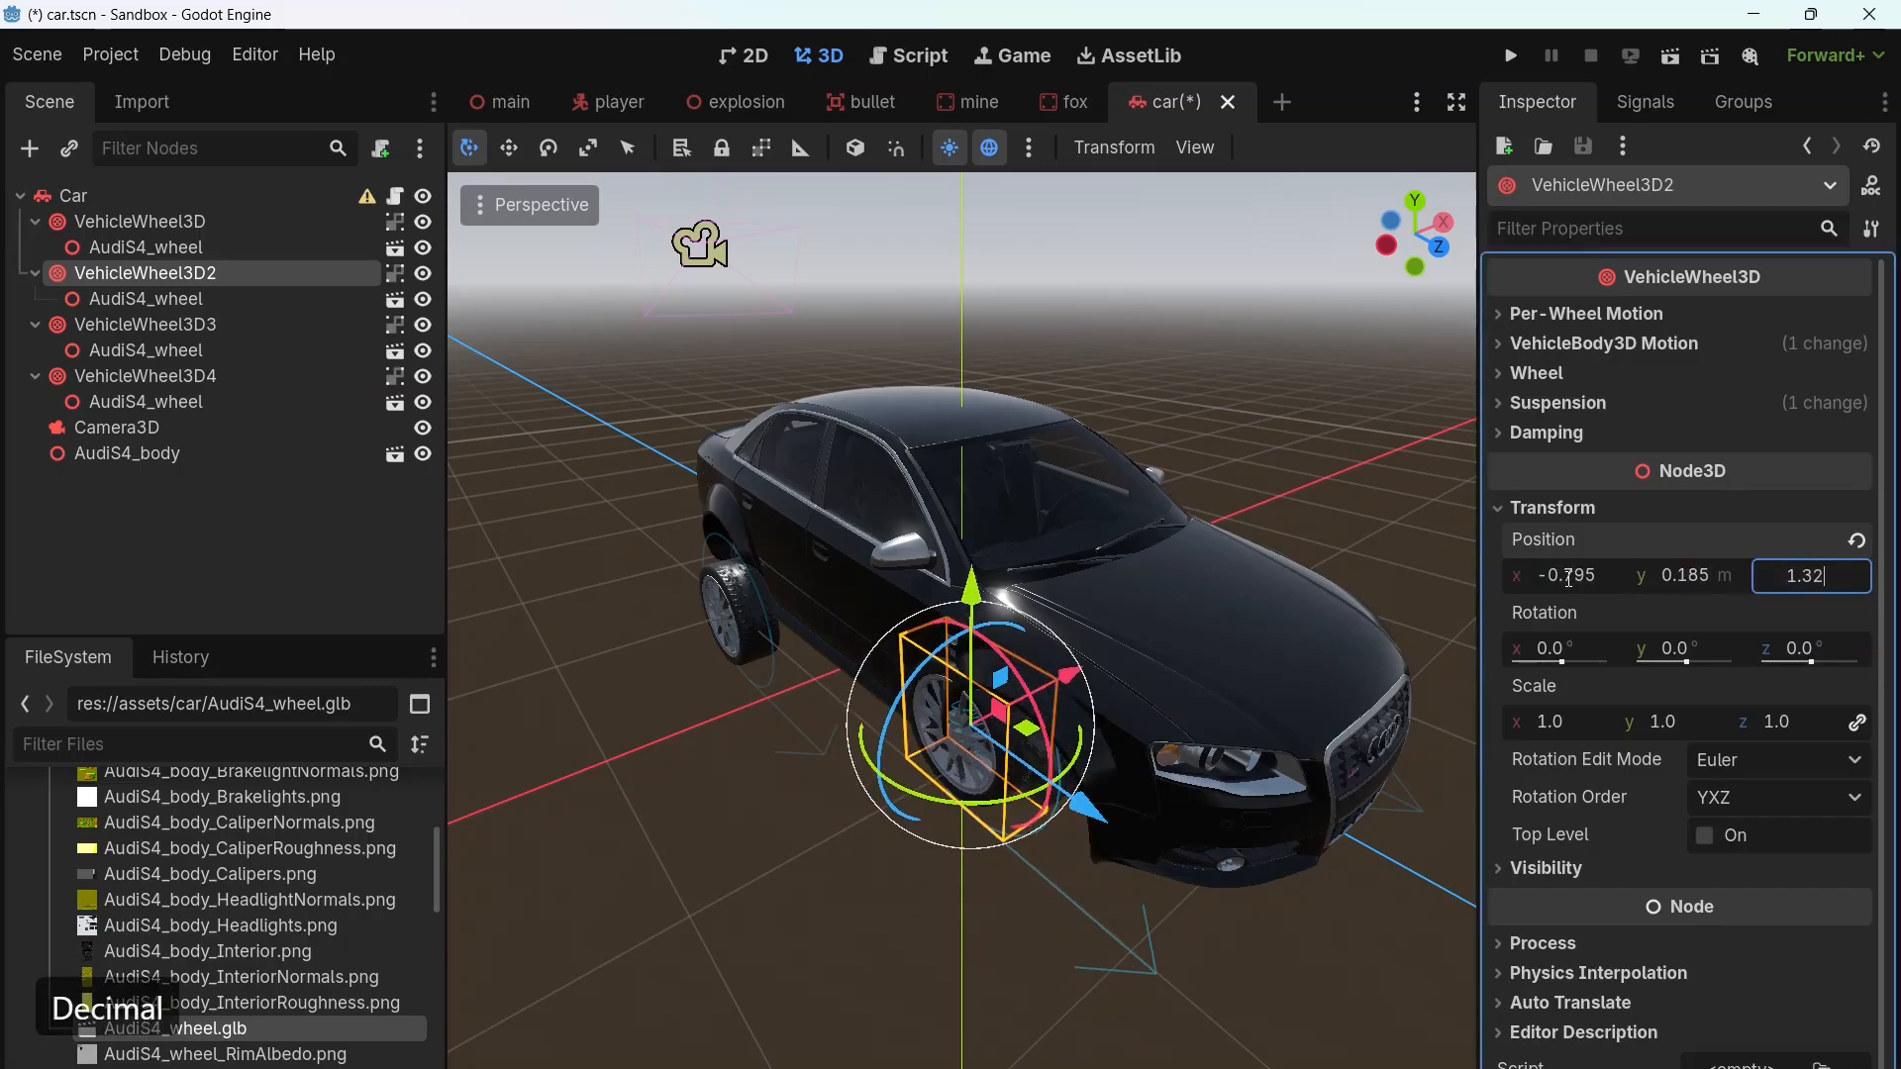
{"action": "key", "text": "Return"}
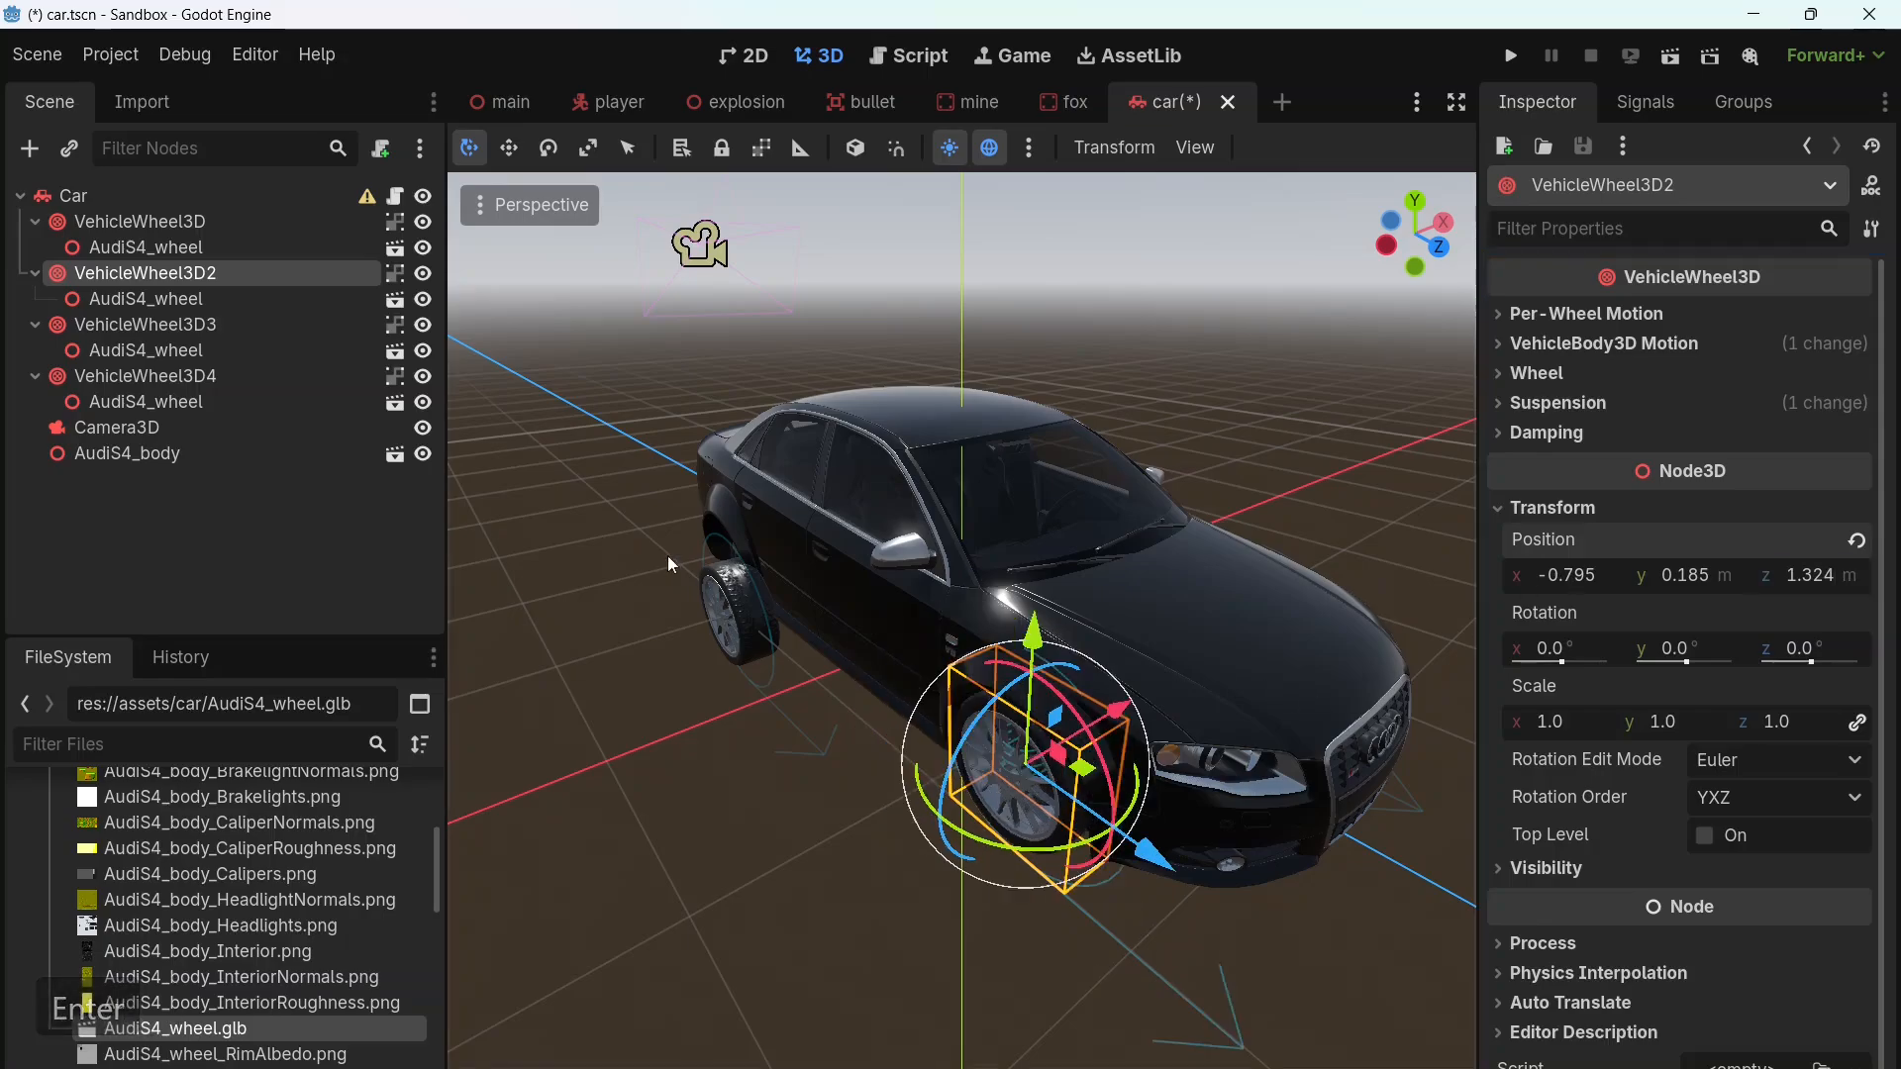
Step: Set the VehicleWheel3D3 node's position to x 0.795, y 0.185 and z -1.324 m
{"action": "left_click", "coordinate": [177, 352]}
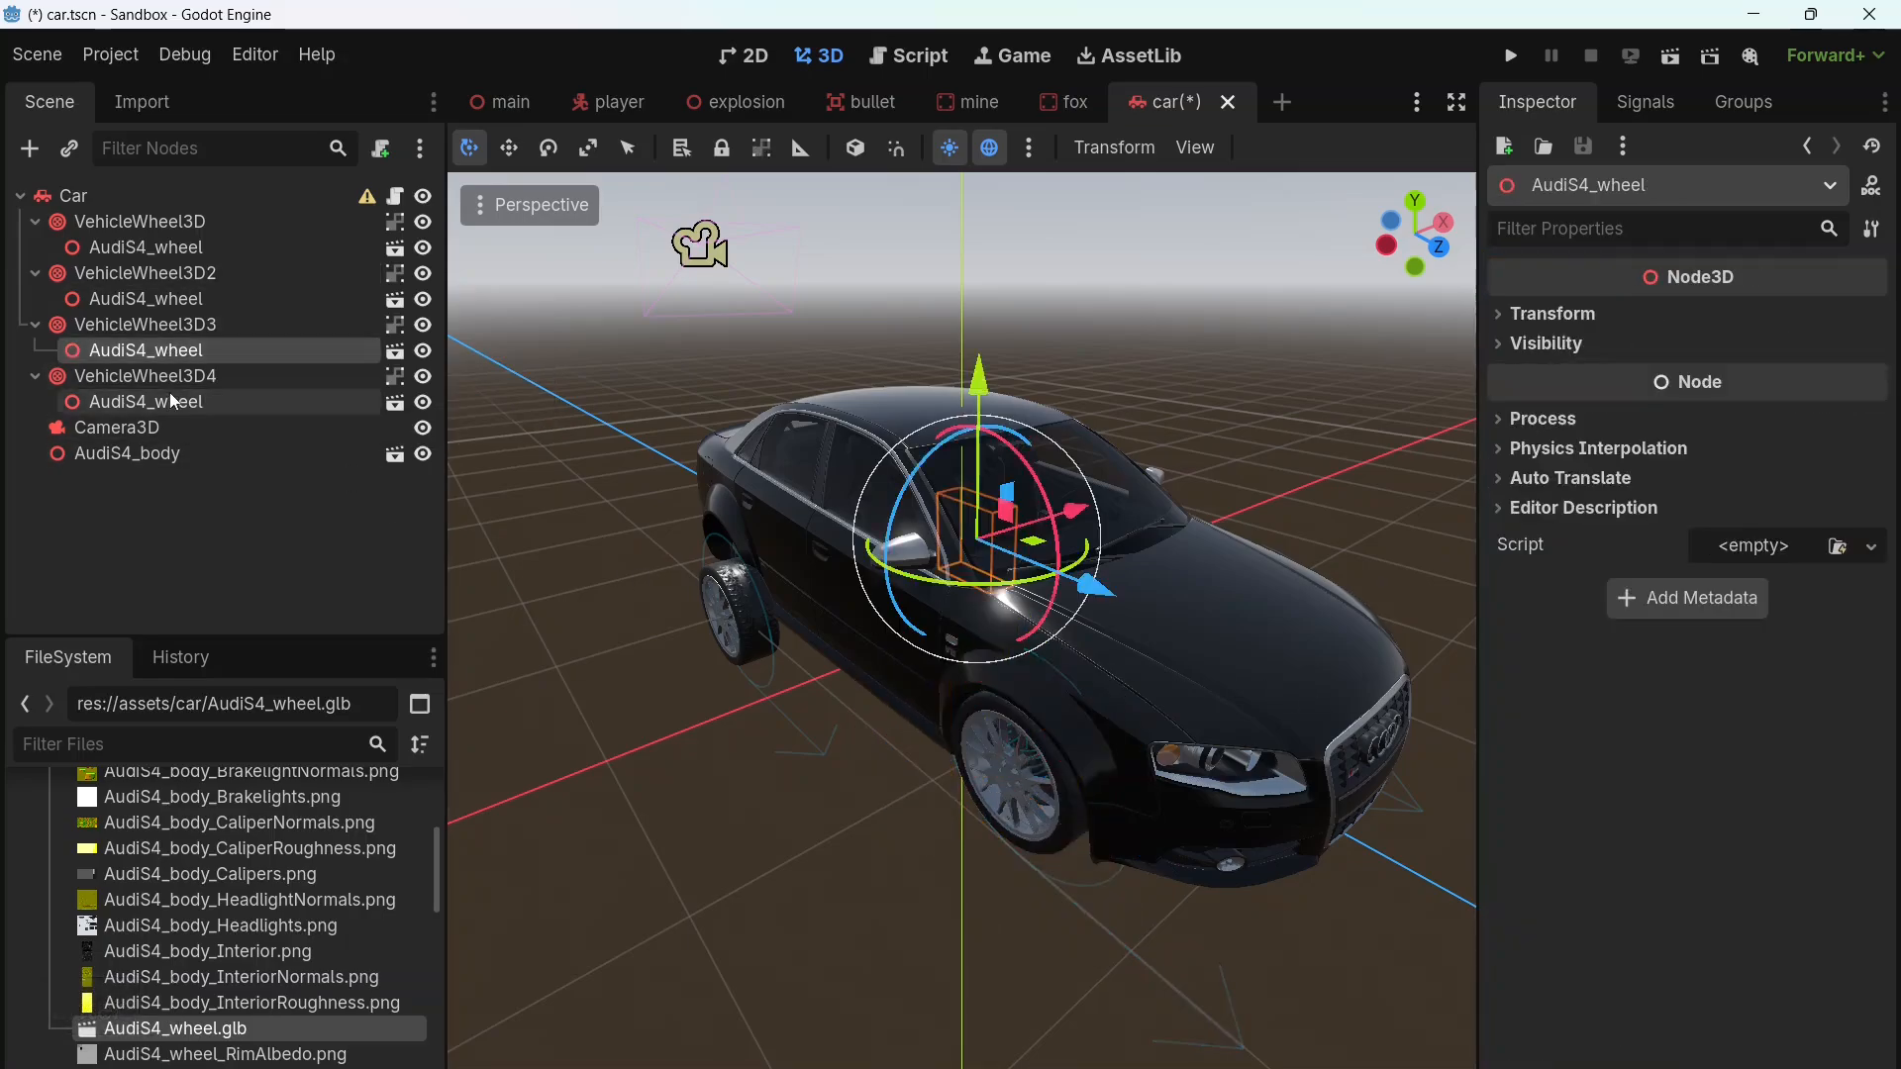
{"action": "middle_click_drag", "start_coordinate": [1256, 542], "coordinate": [894, 580]}
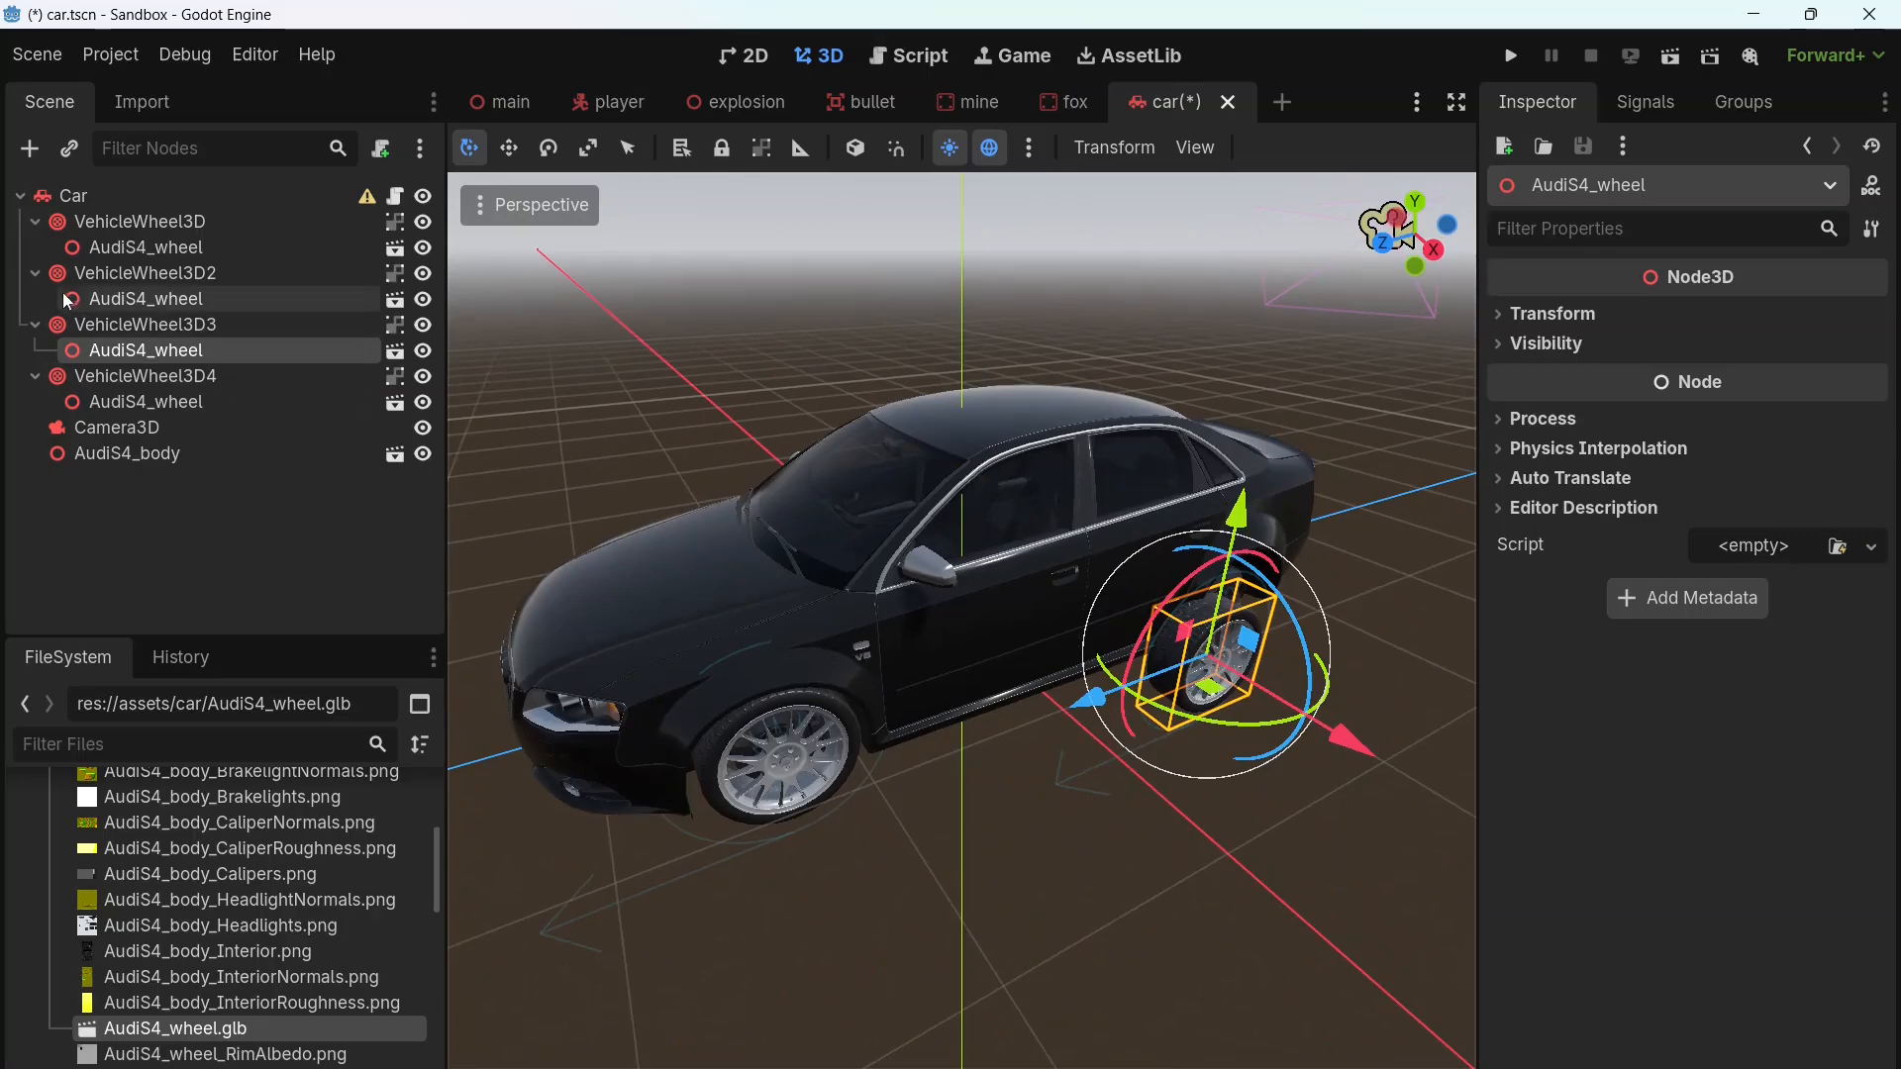
{"action": "left_click", "coordinate": [124, 327]}
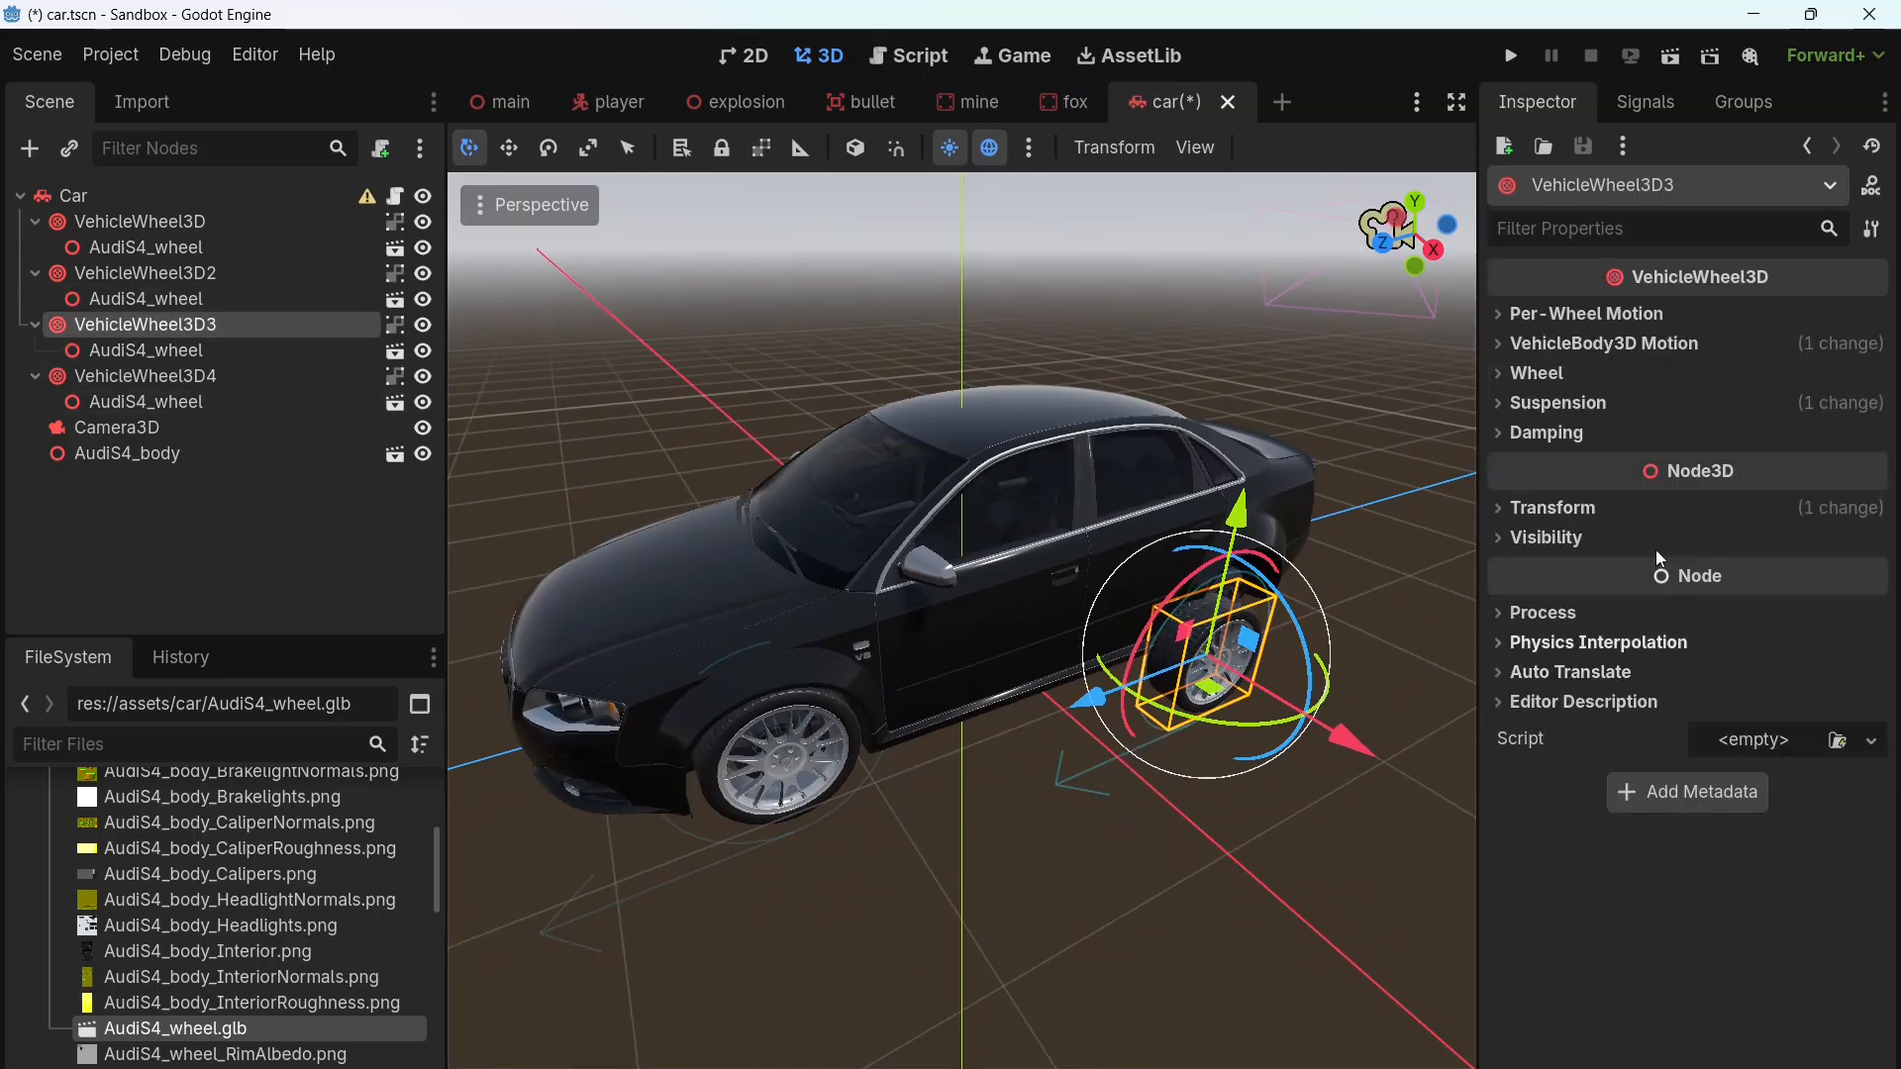
{"action": "left_click", "coordinate": [1550, 508]}
{"action": "left_click", "coordinate": [1564, 578]}
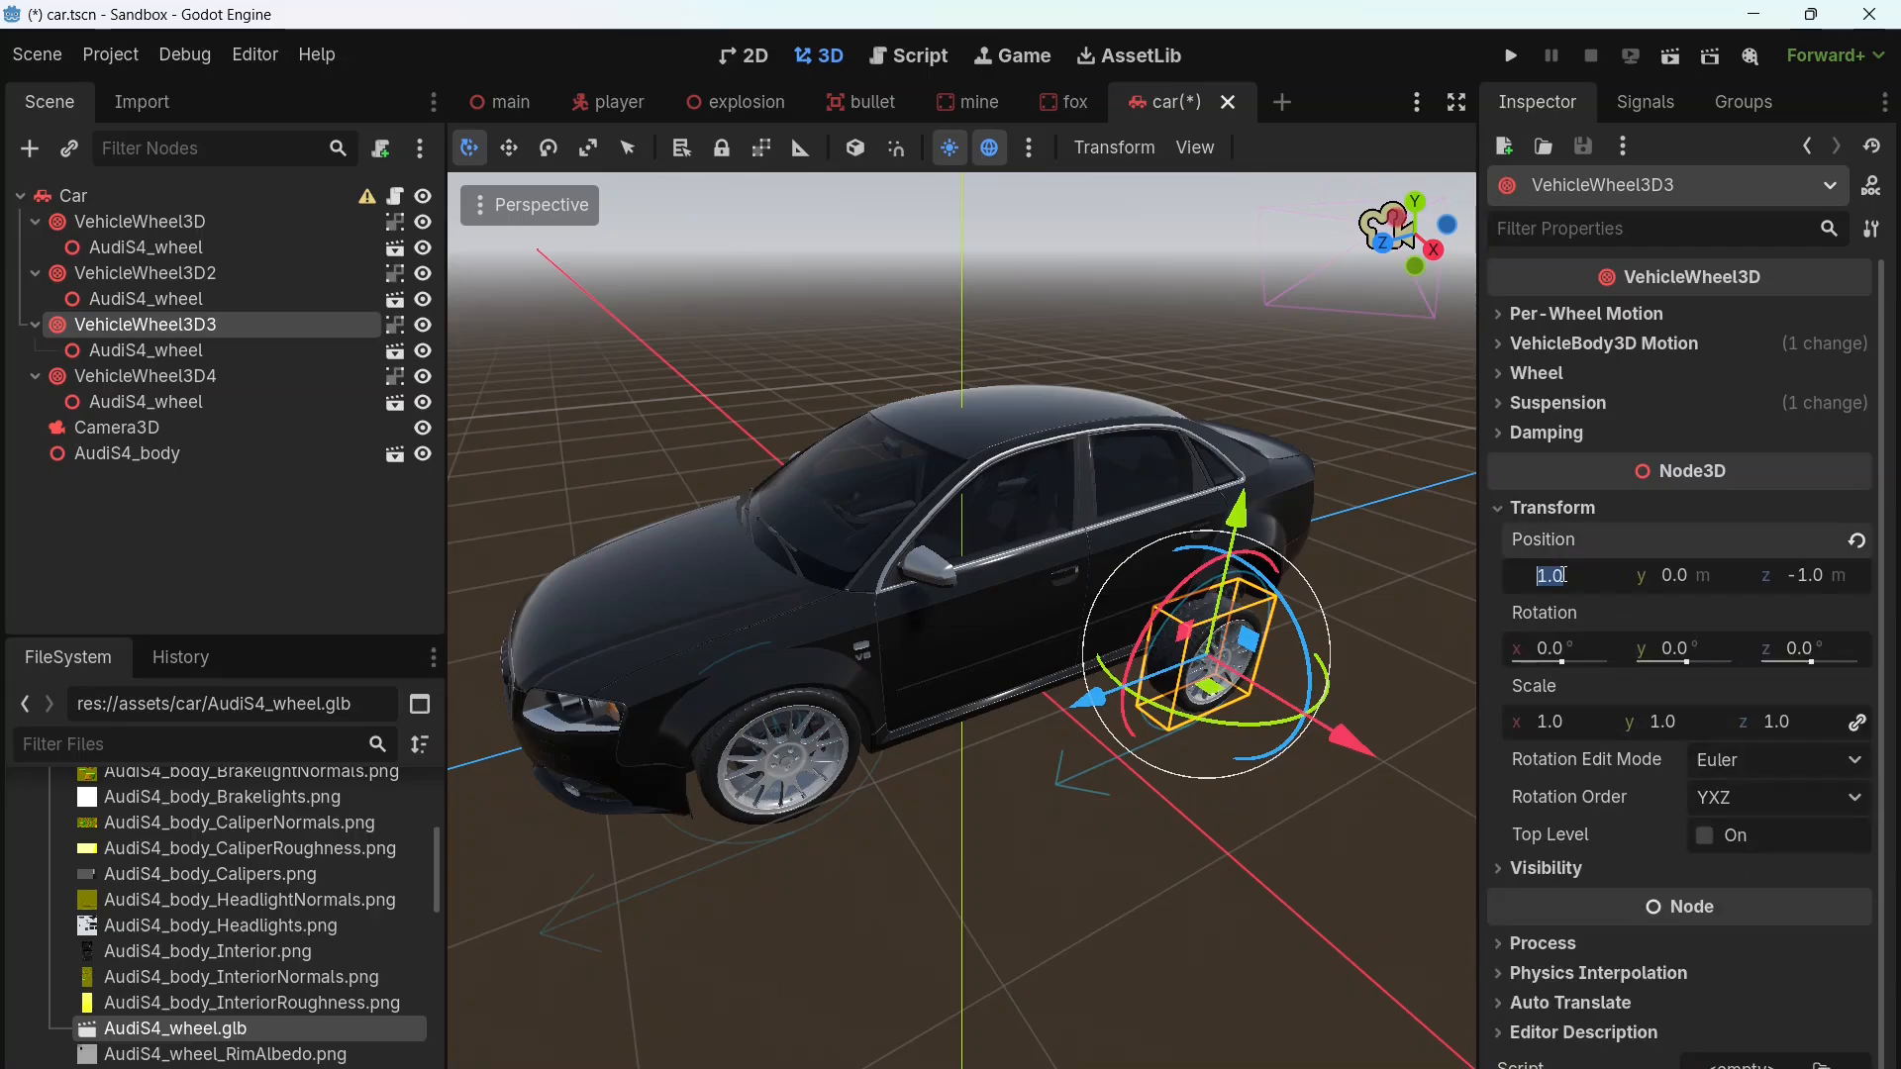
{"action": "type", "text": ".795"}
{"action": "key", "text": "Tab"}
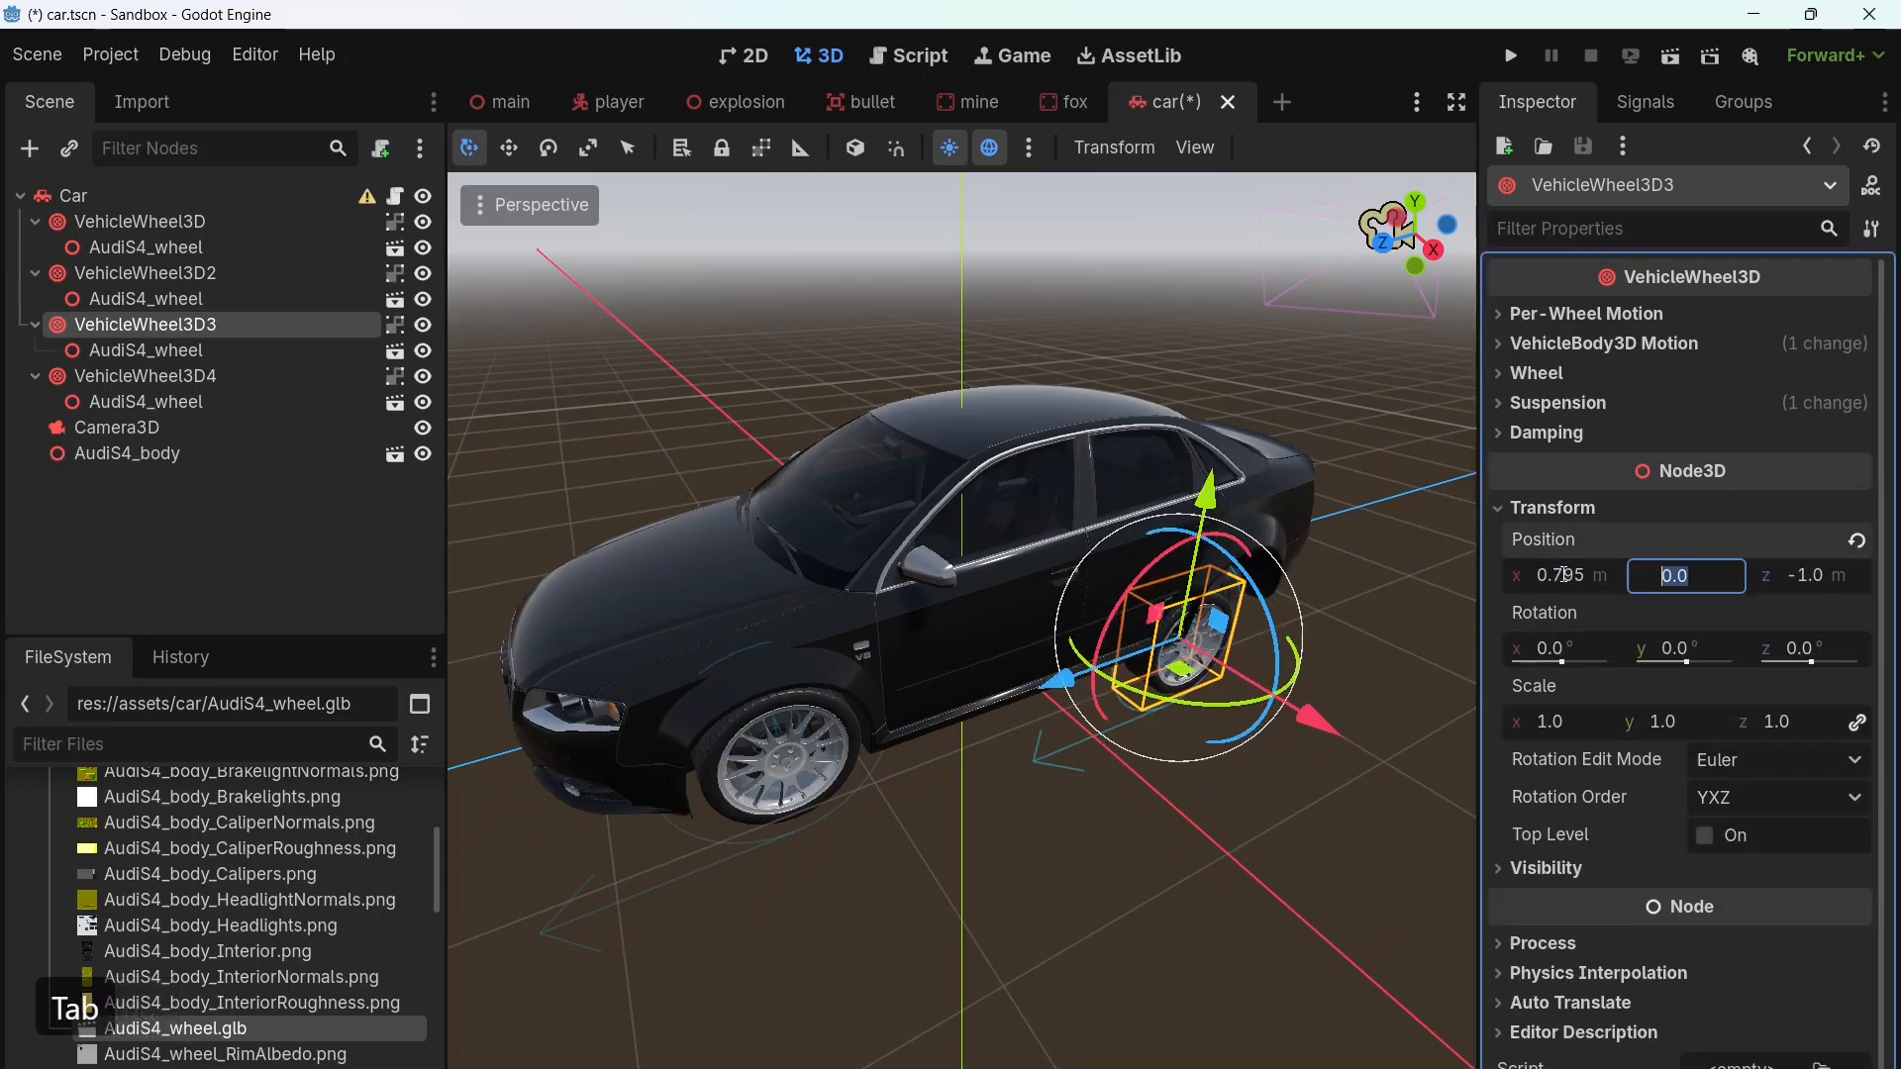
{"action": "type", "text": ".185"}
{"action": "key", "text": "Tab"}
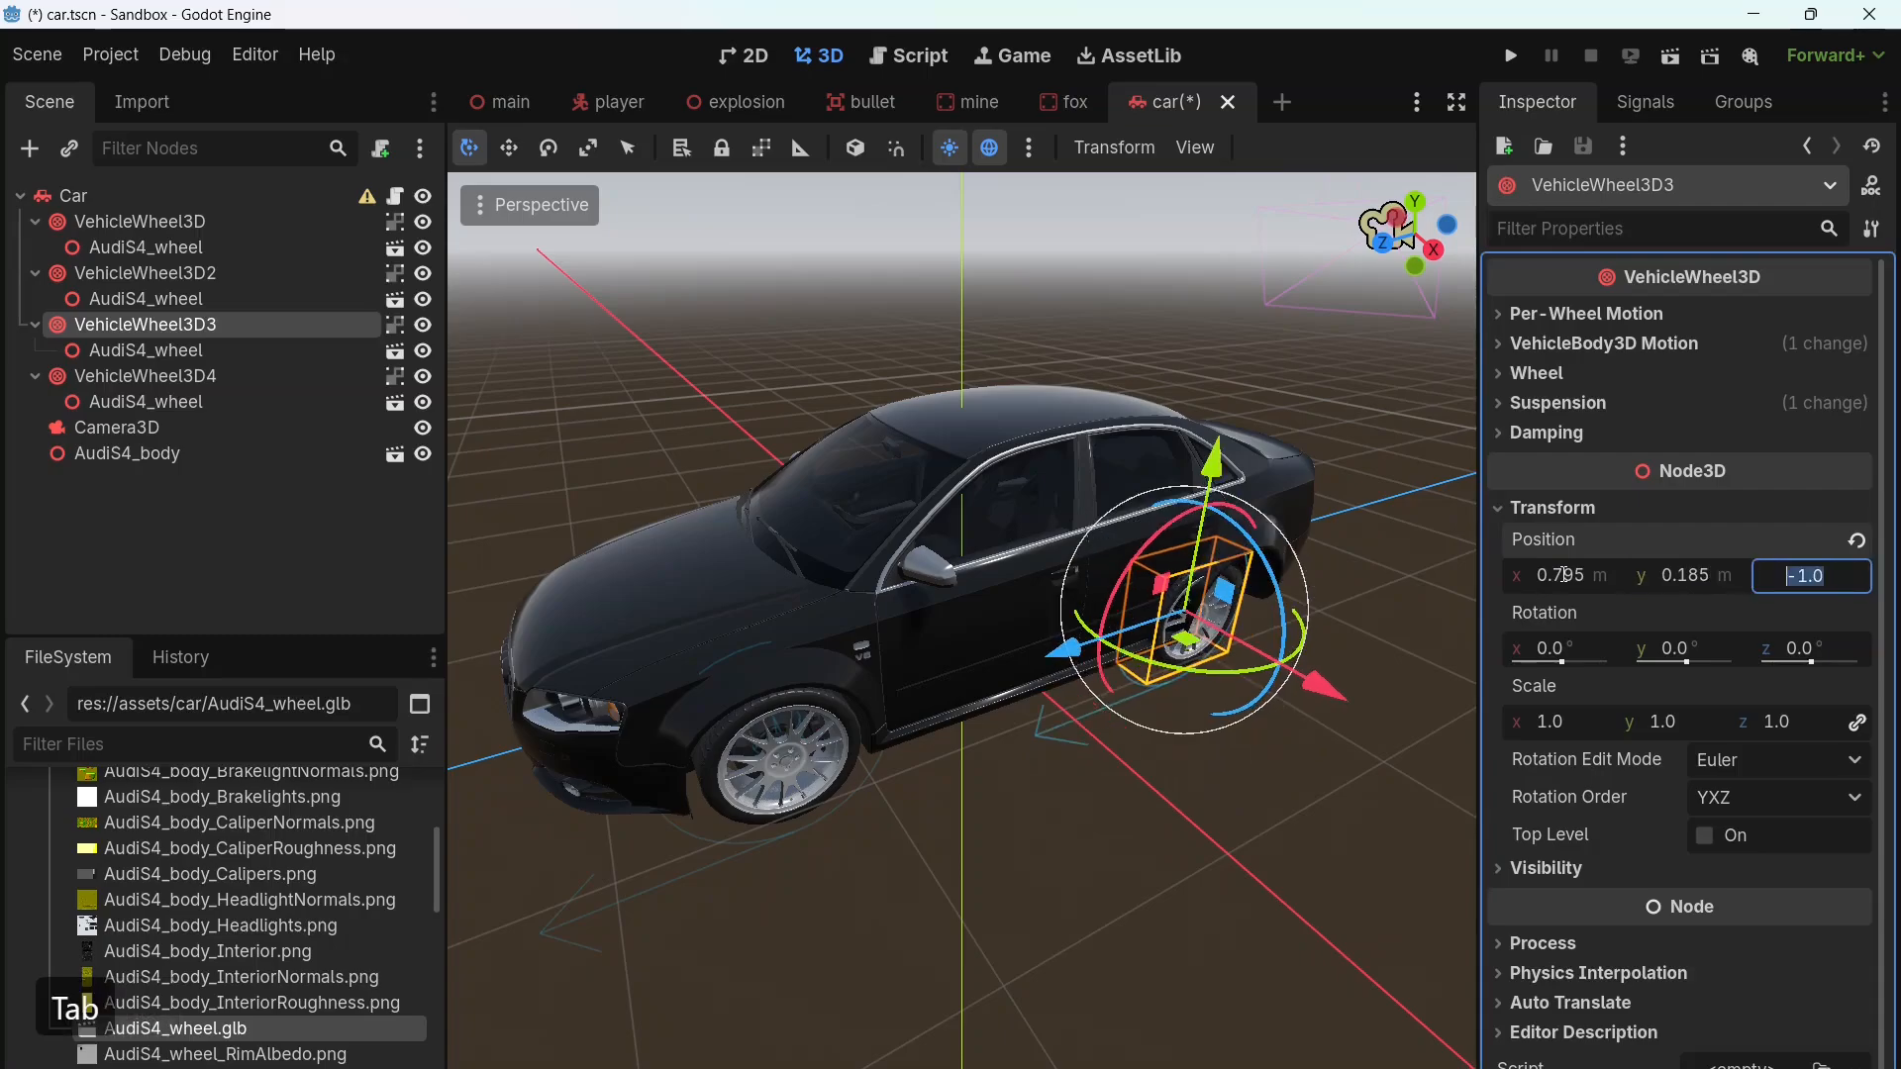
{"action": "type", "text": "-1."}
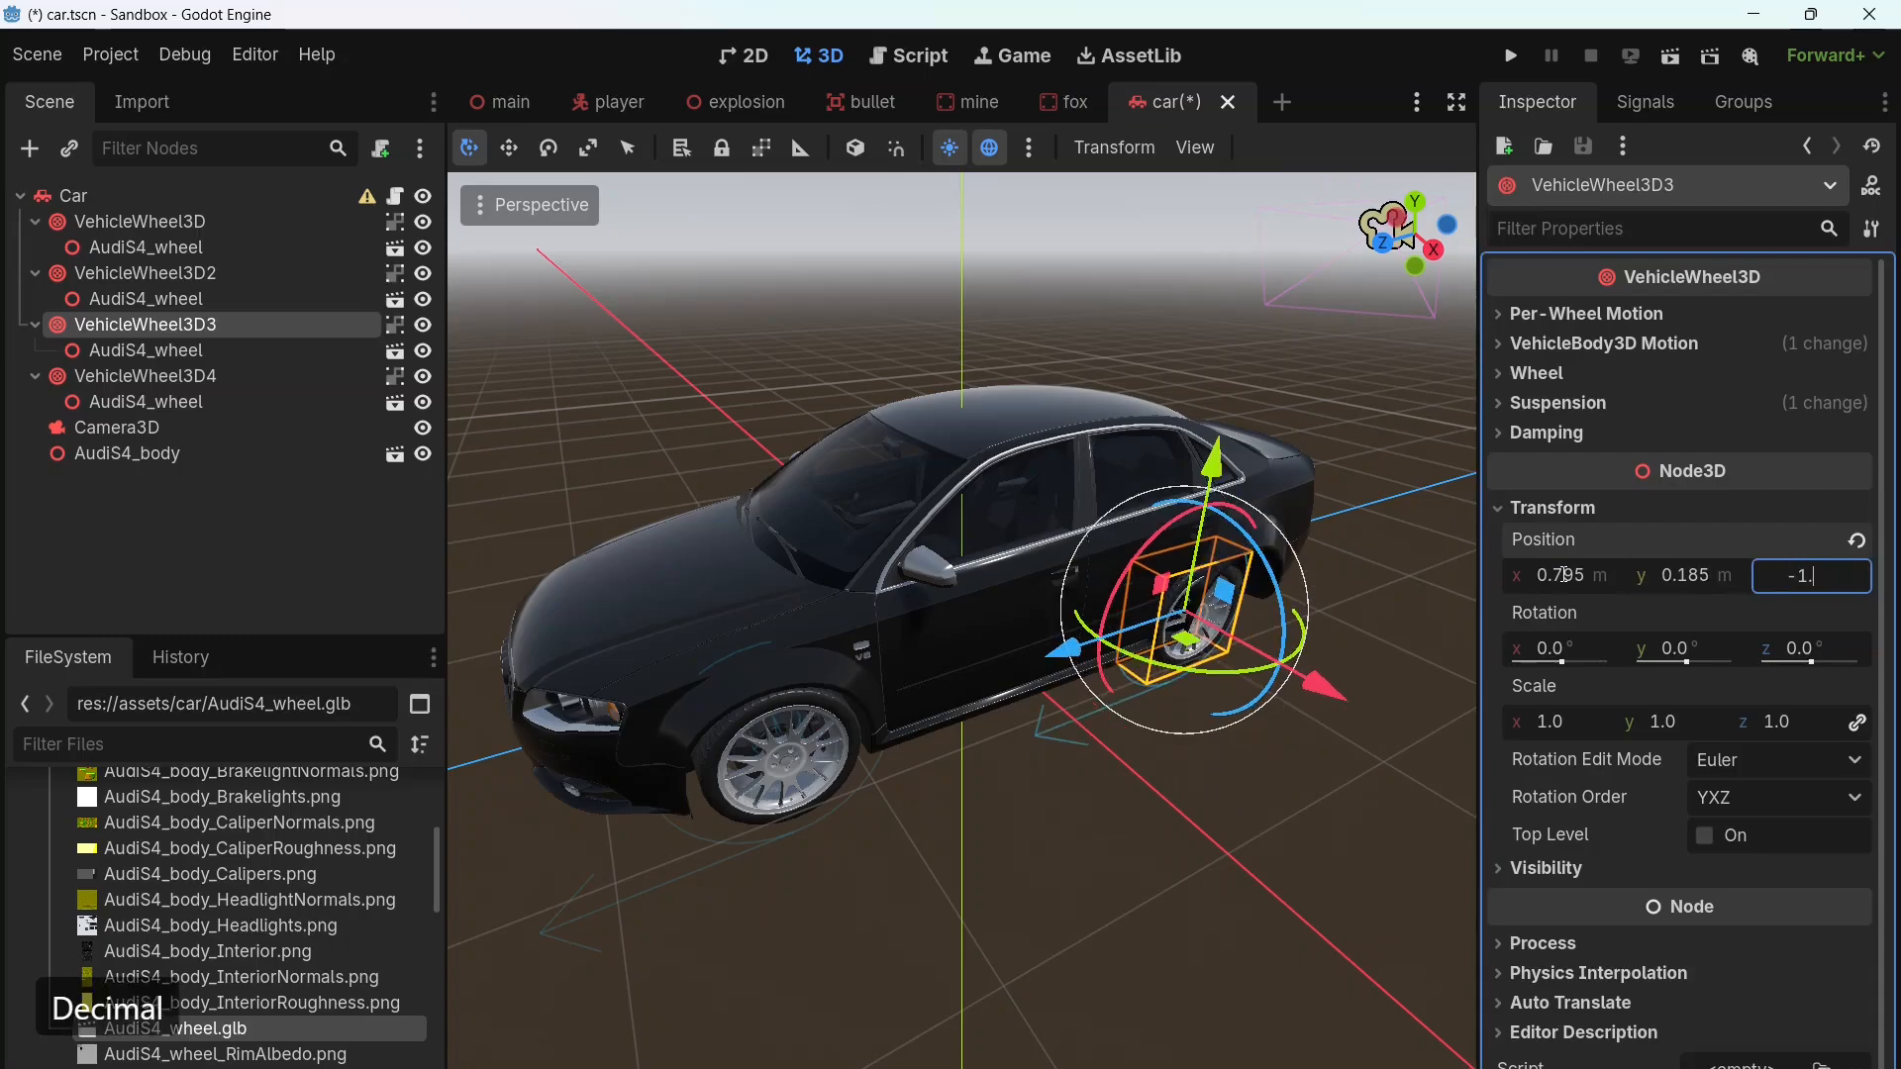
{"action": "type", "text": "34"}
{"action": "key", "text": "BackSpace"}
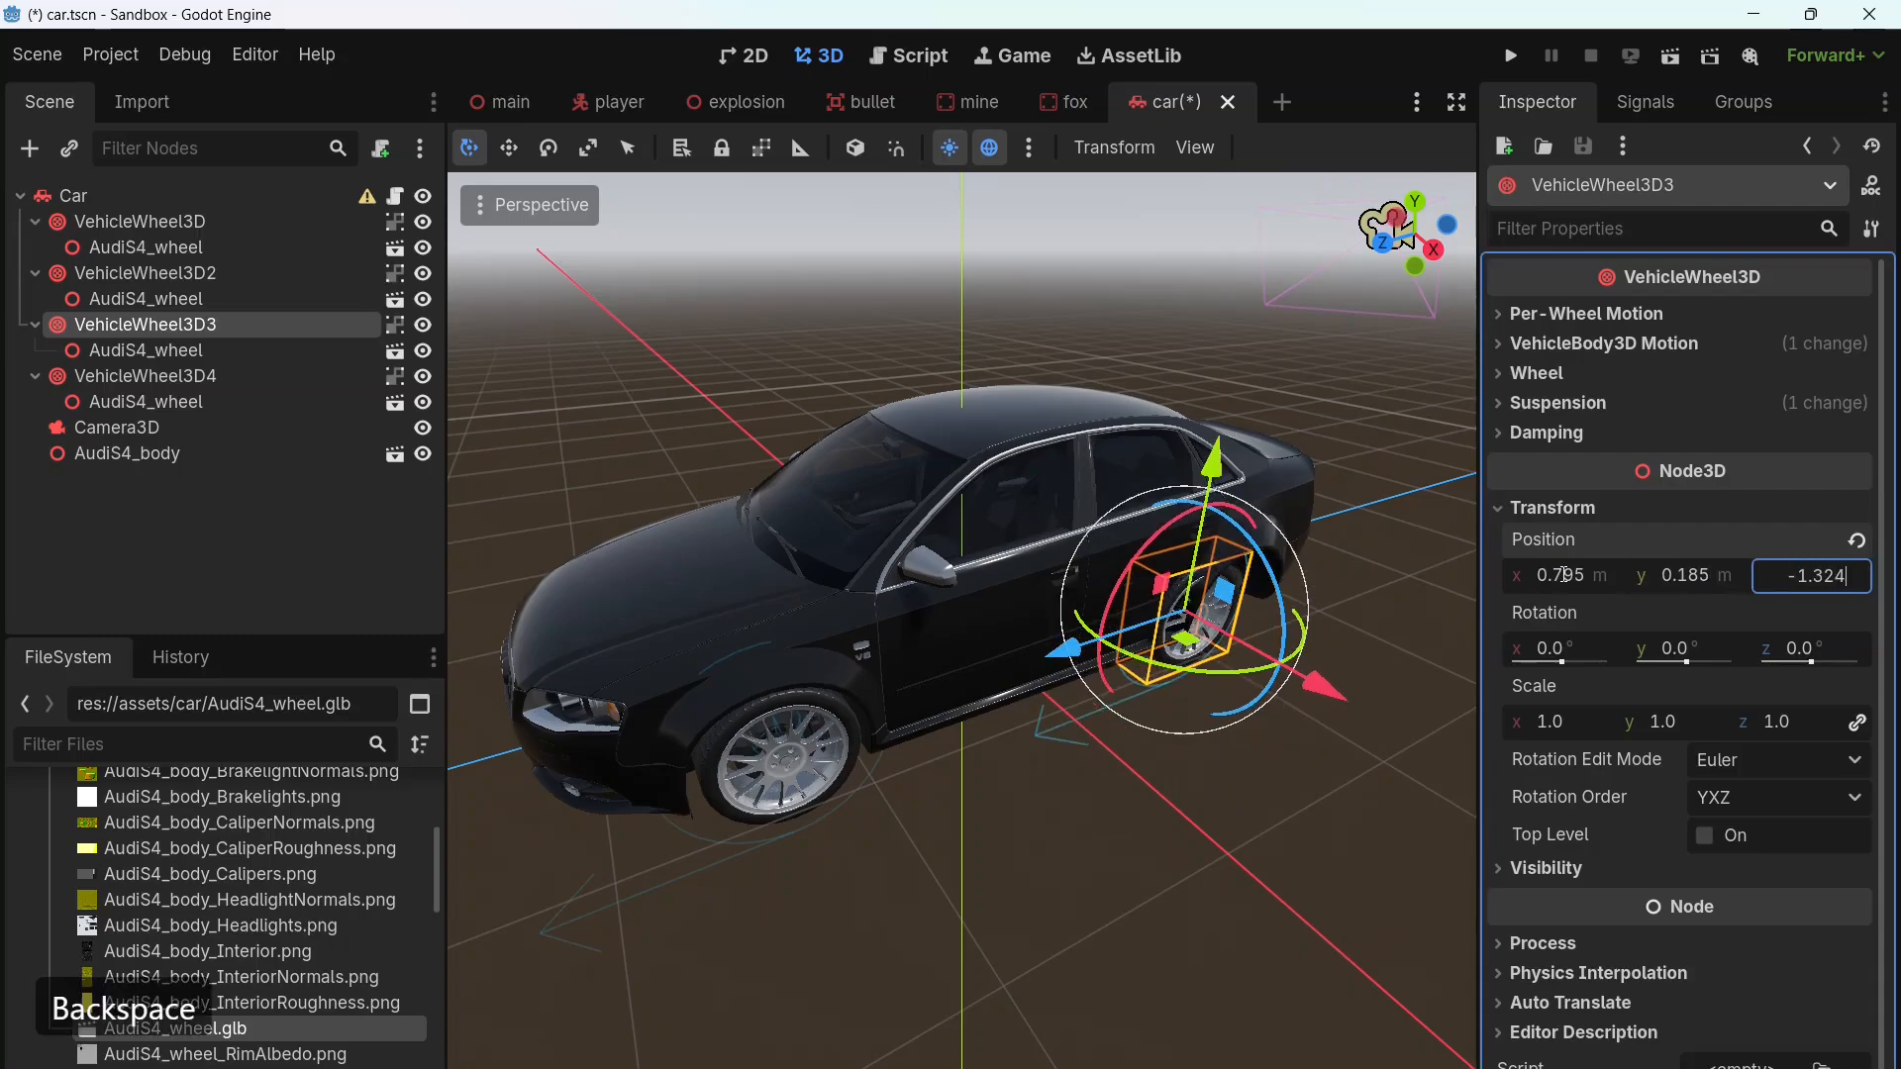
{"action": "key", "text": "Return"}
Step: Set the VehicleWheel3D4 node's position to x -0.795, y 0.185 and z -1.324 m, and clear the selection
{"action": "middle_click_drag", "start_coordinate": [835, 796], "coordinate": [1463, 800]}
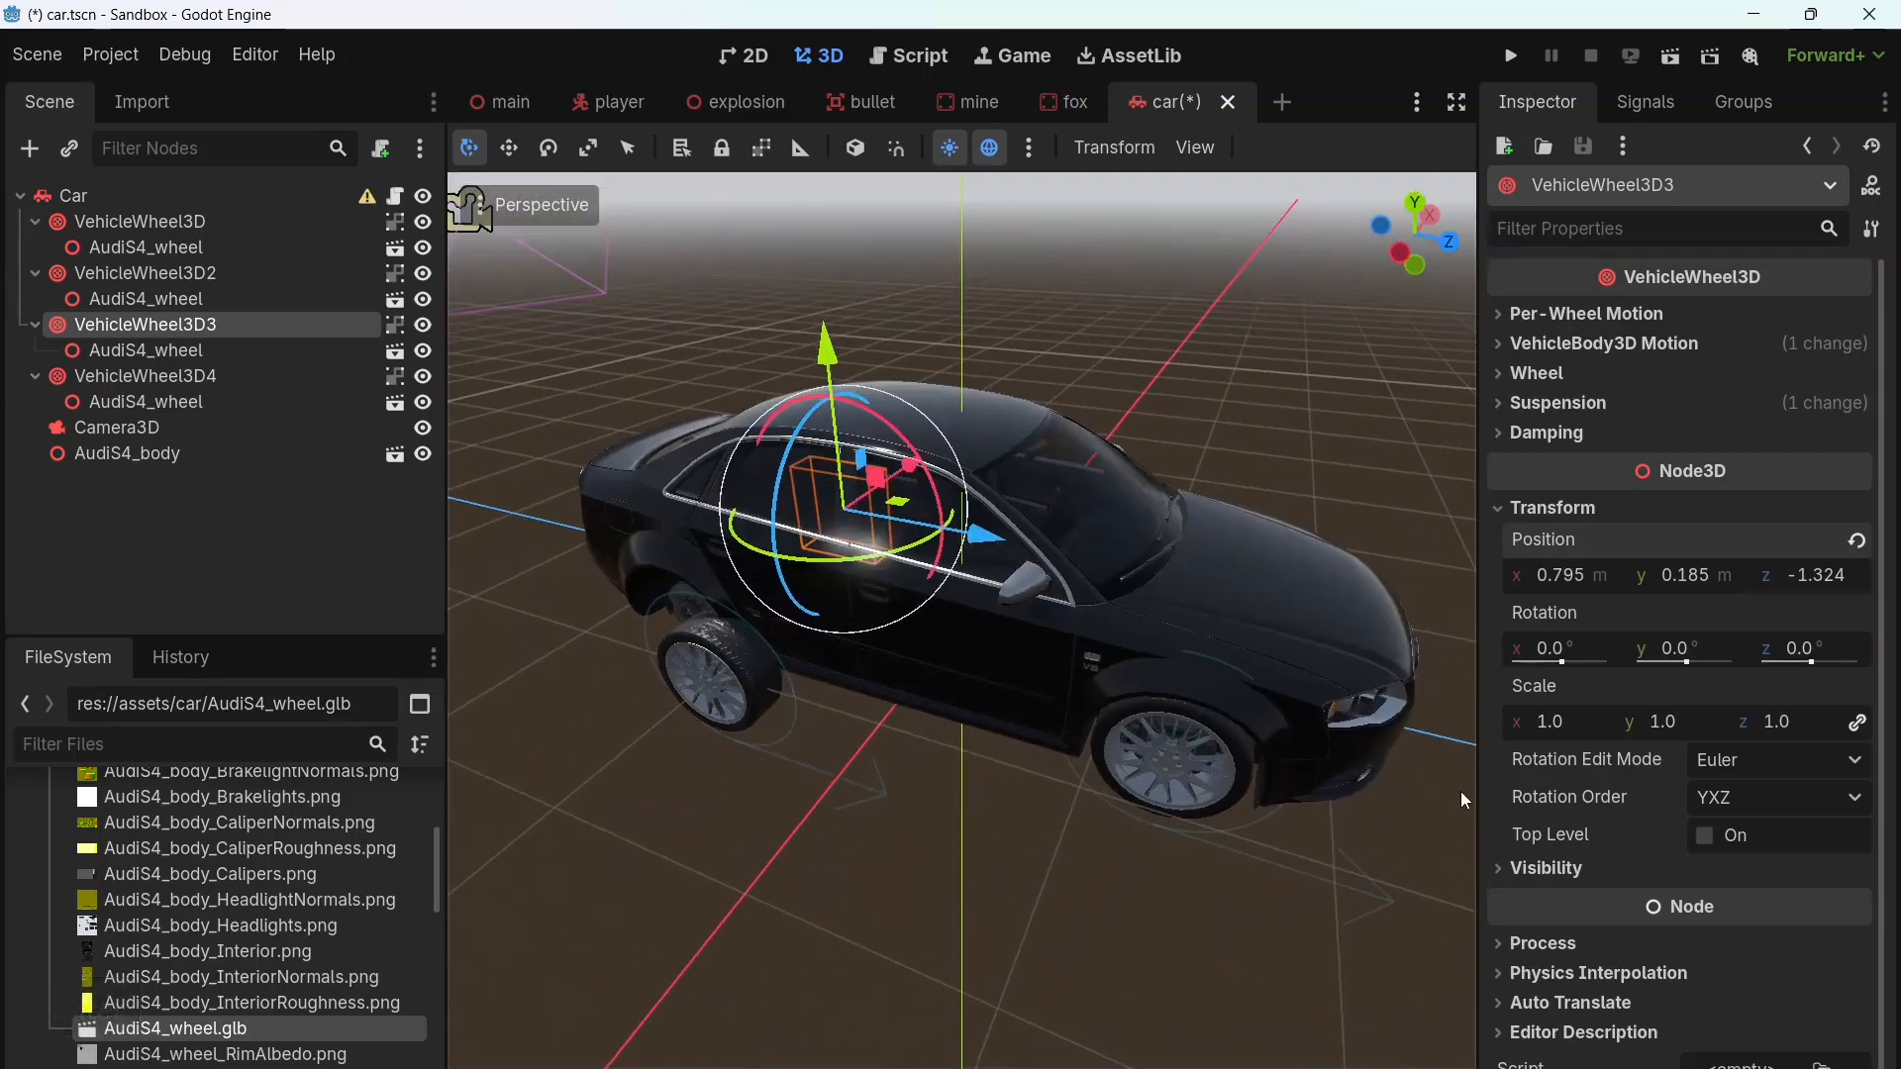
{"action": "left_click", "coordinate": [133, 377]}
{"action": "left_click", "coordinate": [1556, 509]}
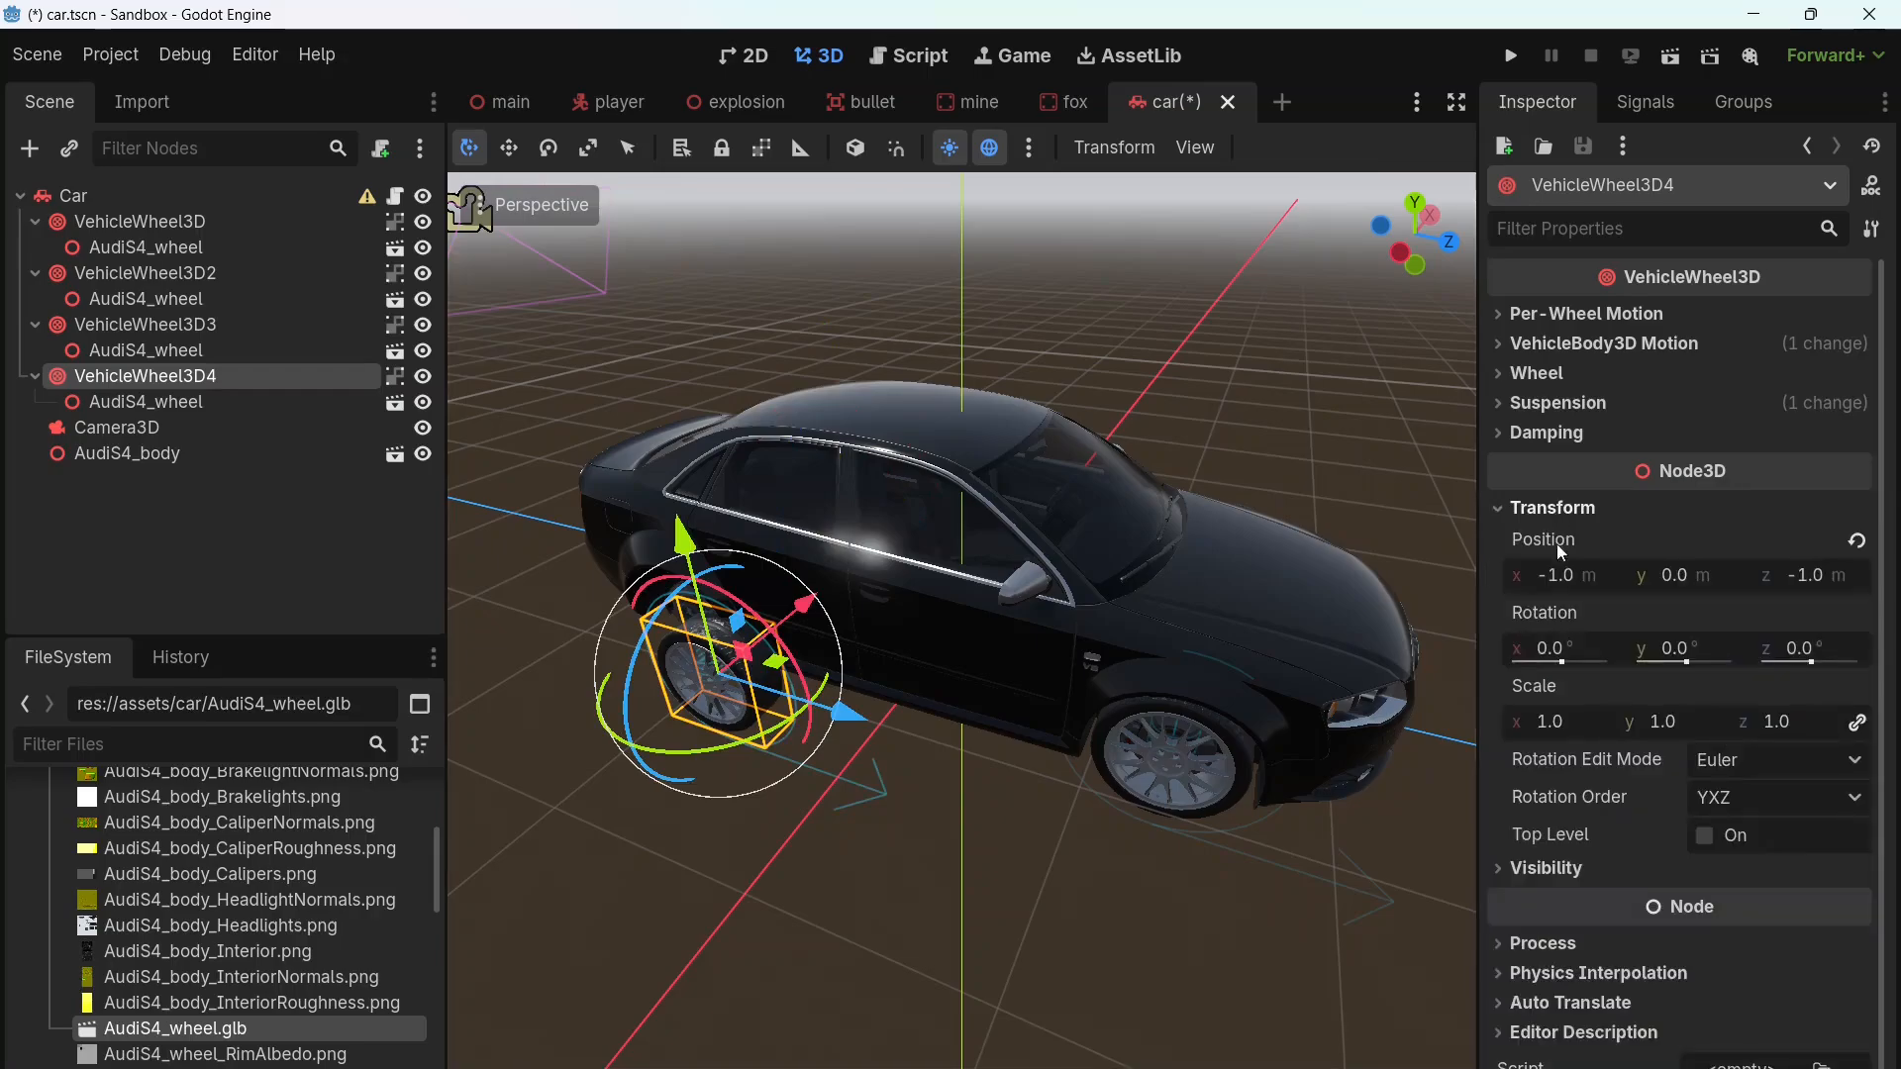
{"action": "left_click", "coordinate": [1565, 578]}
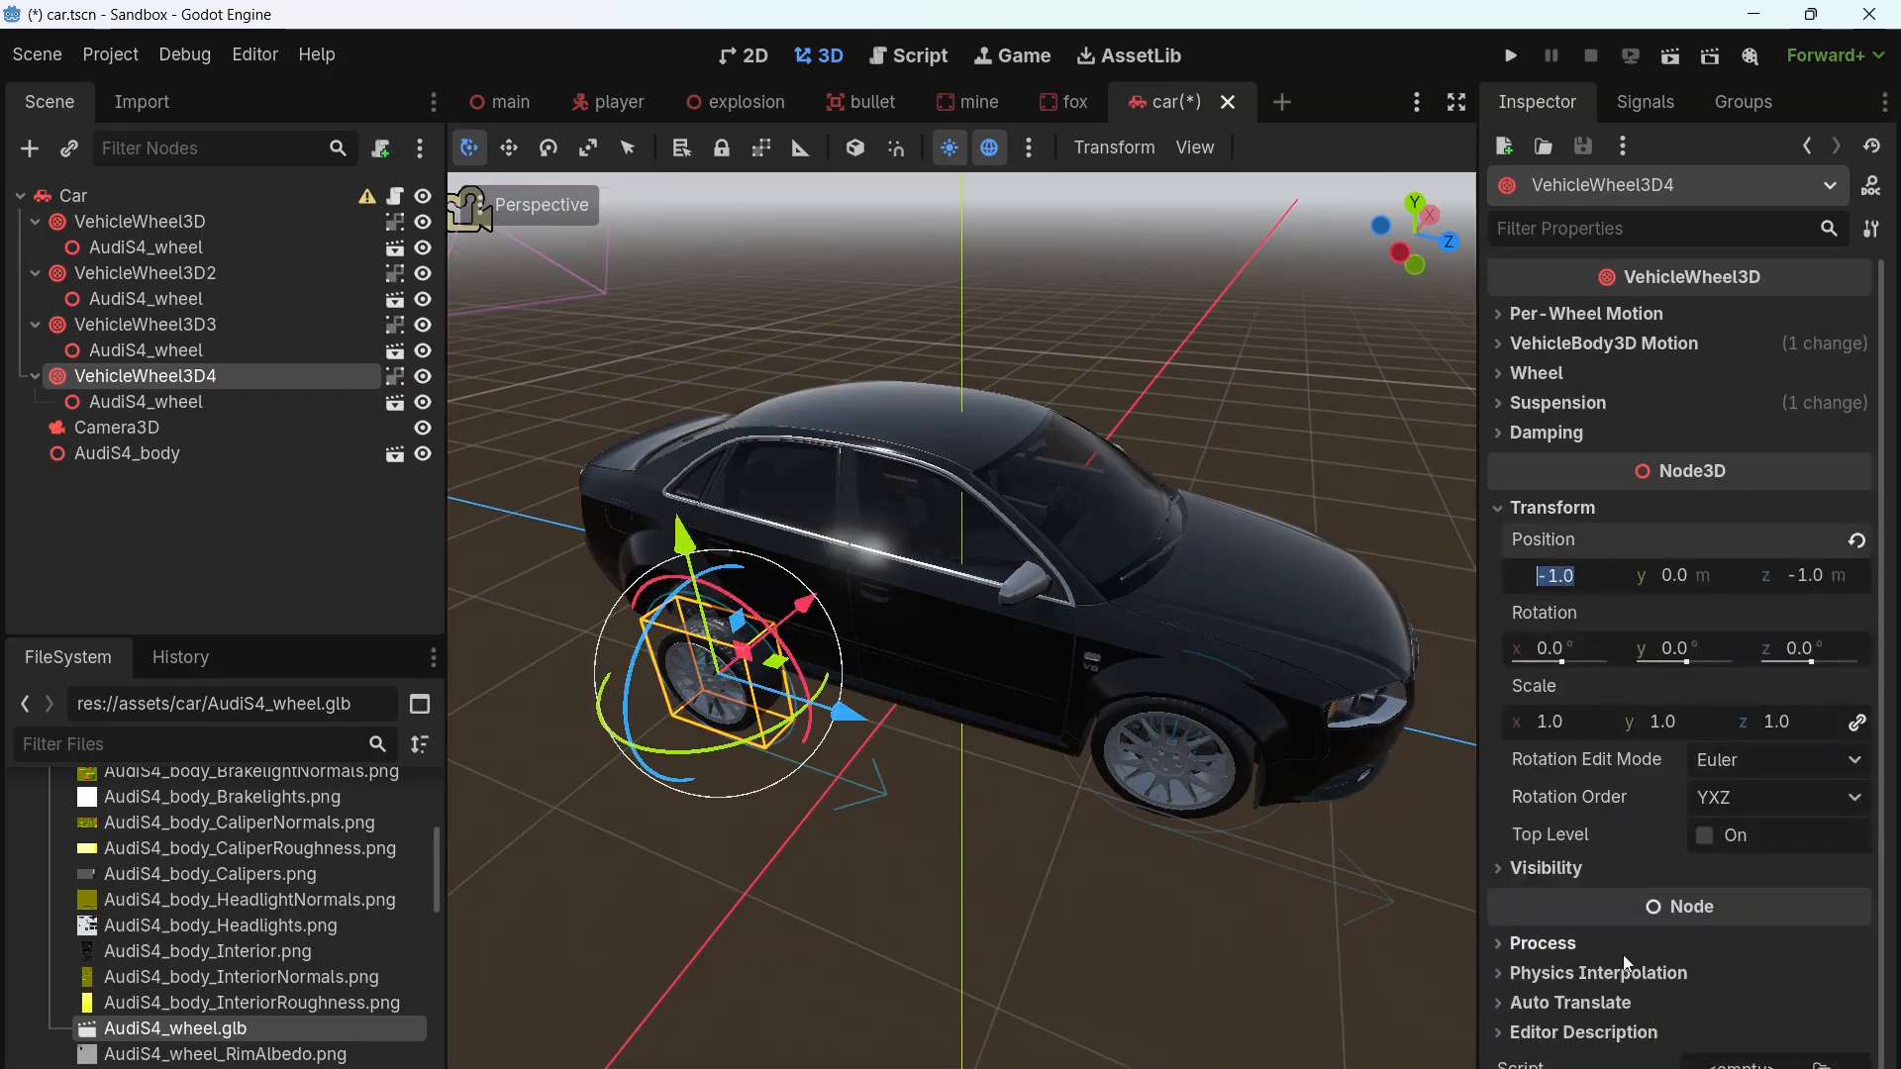
{"action": "type", "text": "-0"}
{"action": "type", "text": "."}
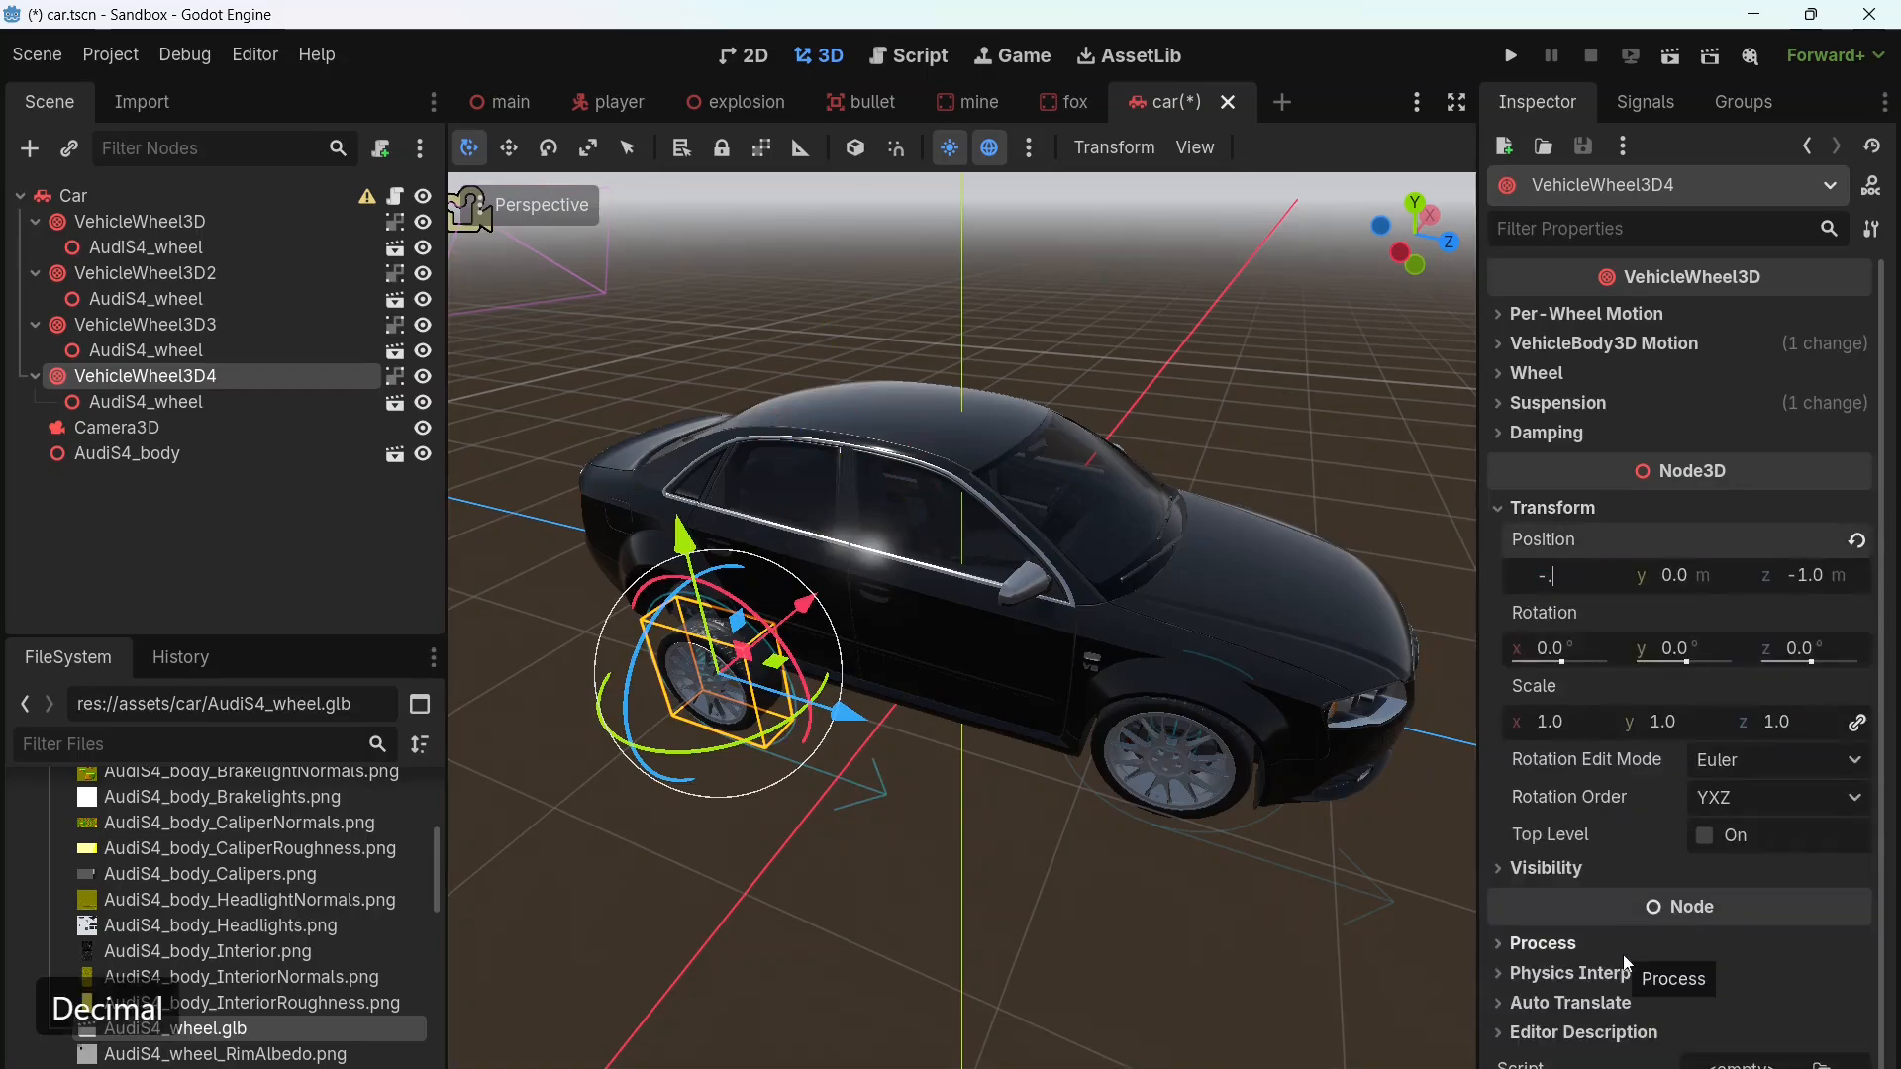
{"action": "type", "text": "795"}
{"action": "key", "text": "Tab"}
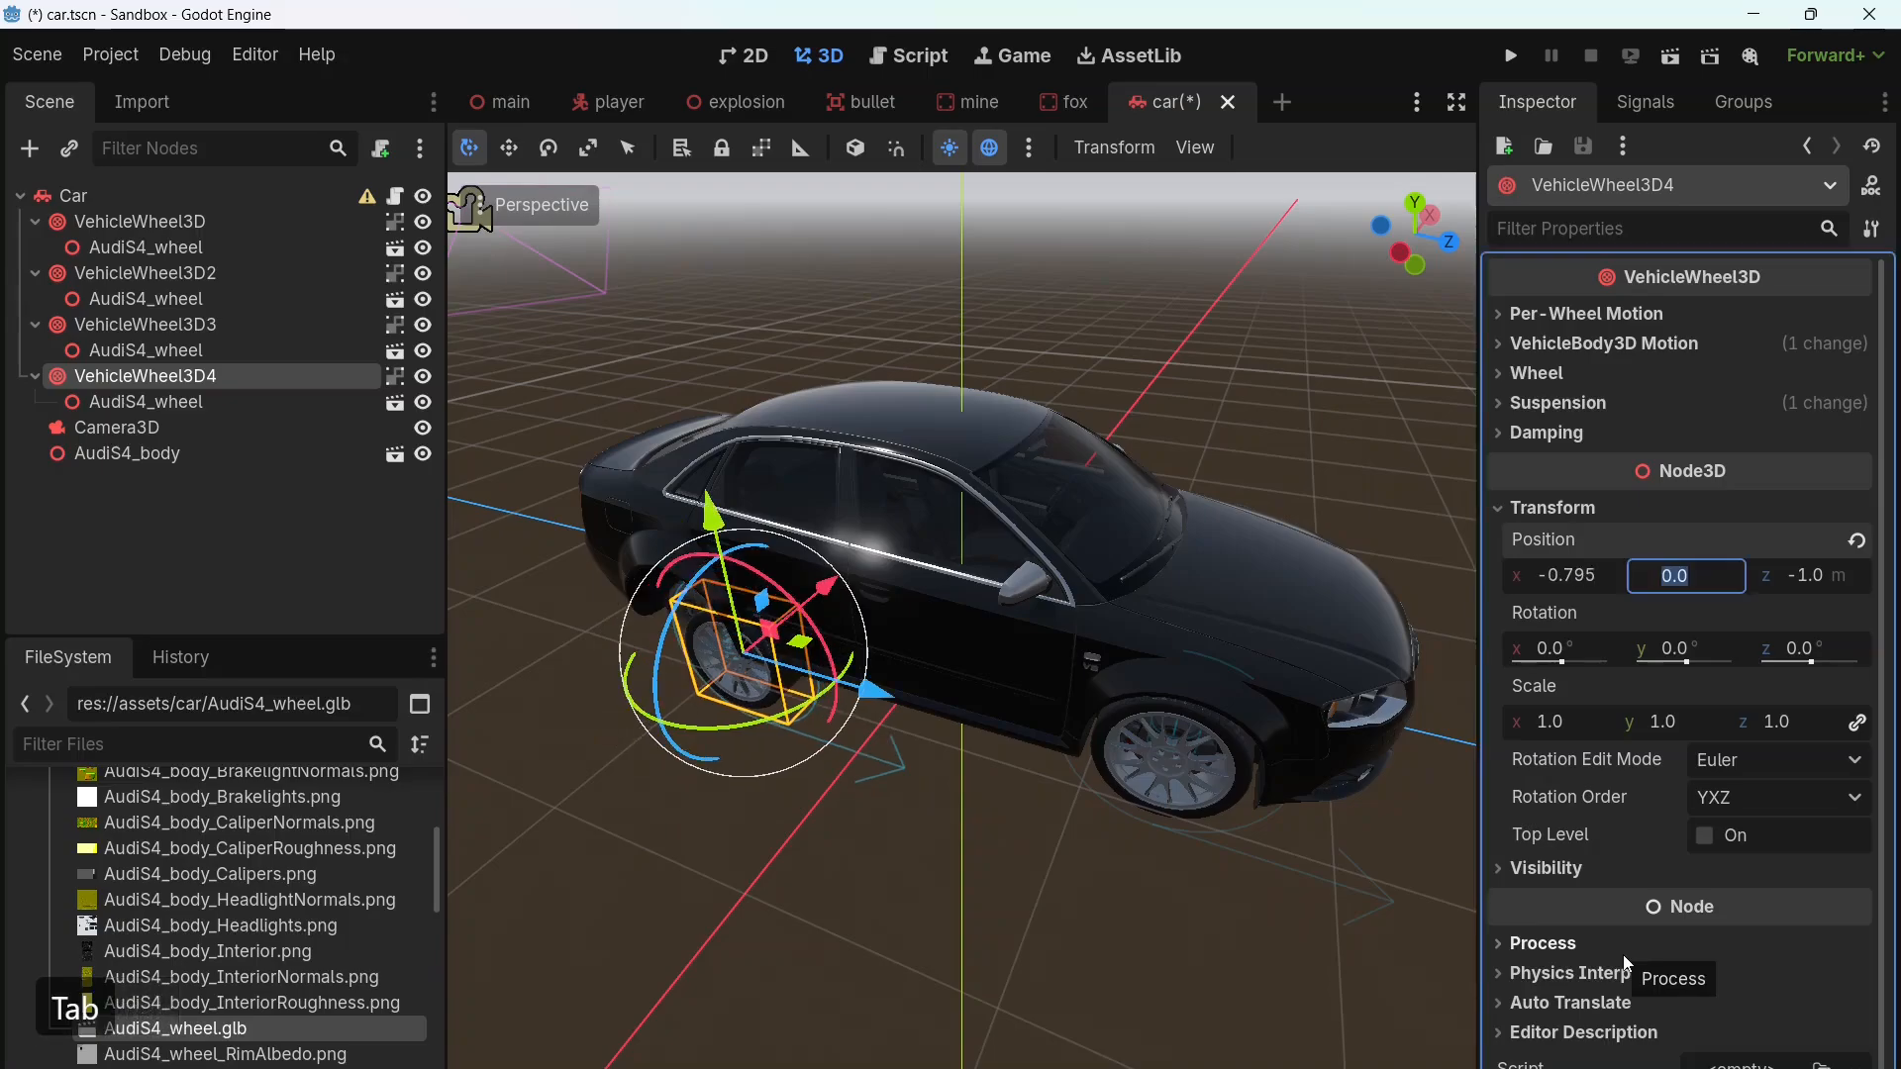
{"action": "type", "text": ".185"}
{"action": "key", "text": "Tab"}
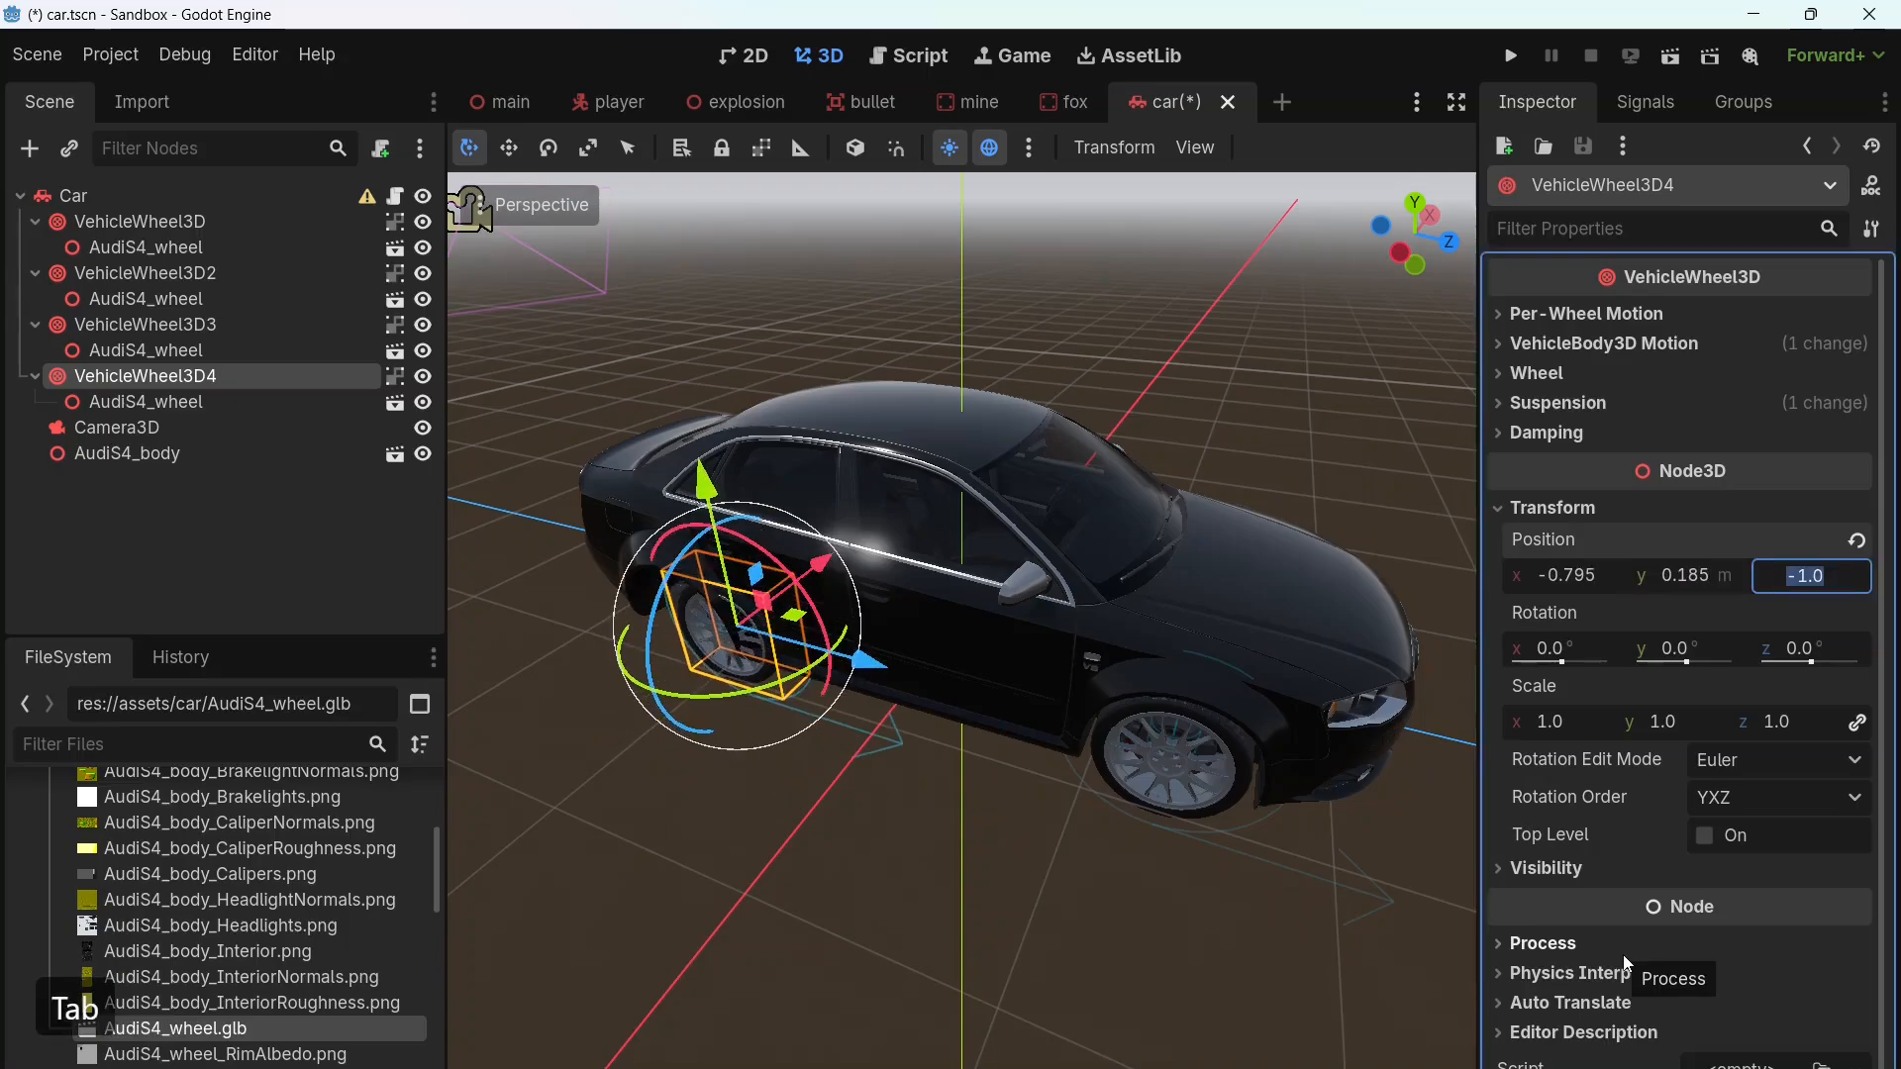
{"action": "type", "text": "-1.324"}
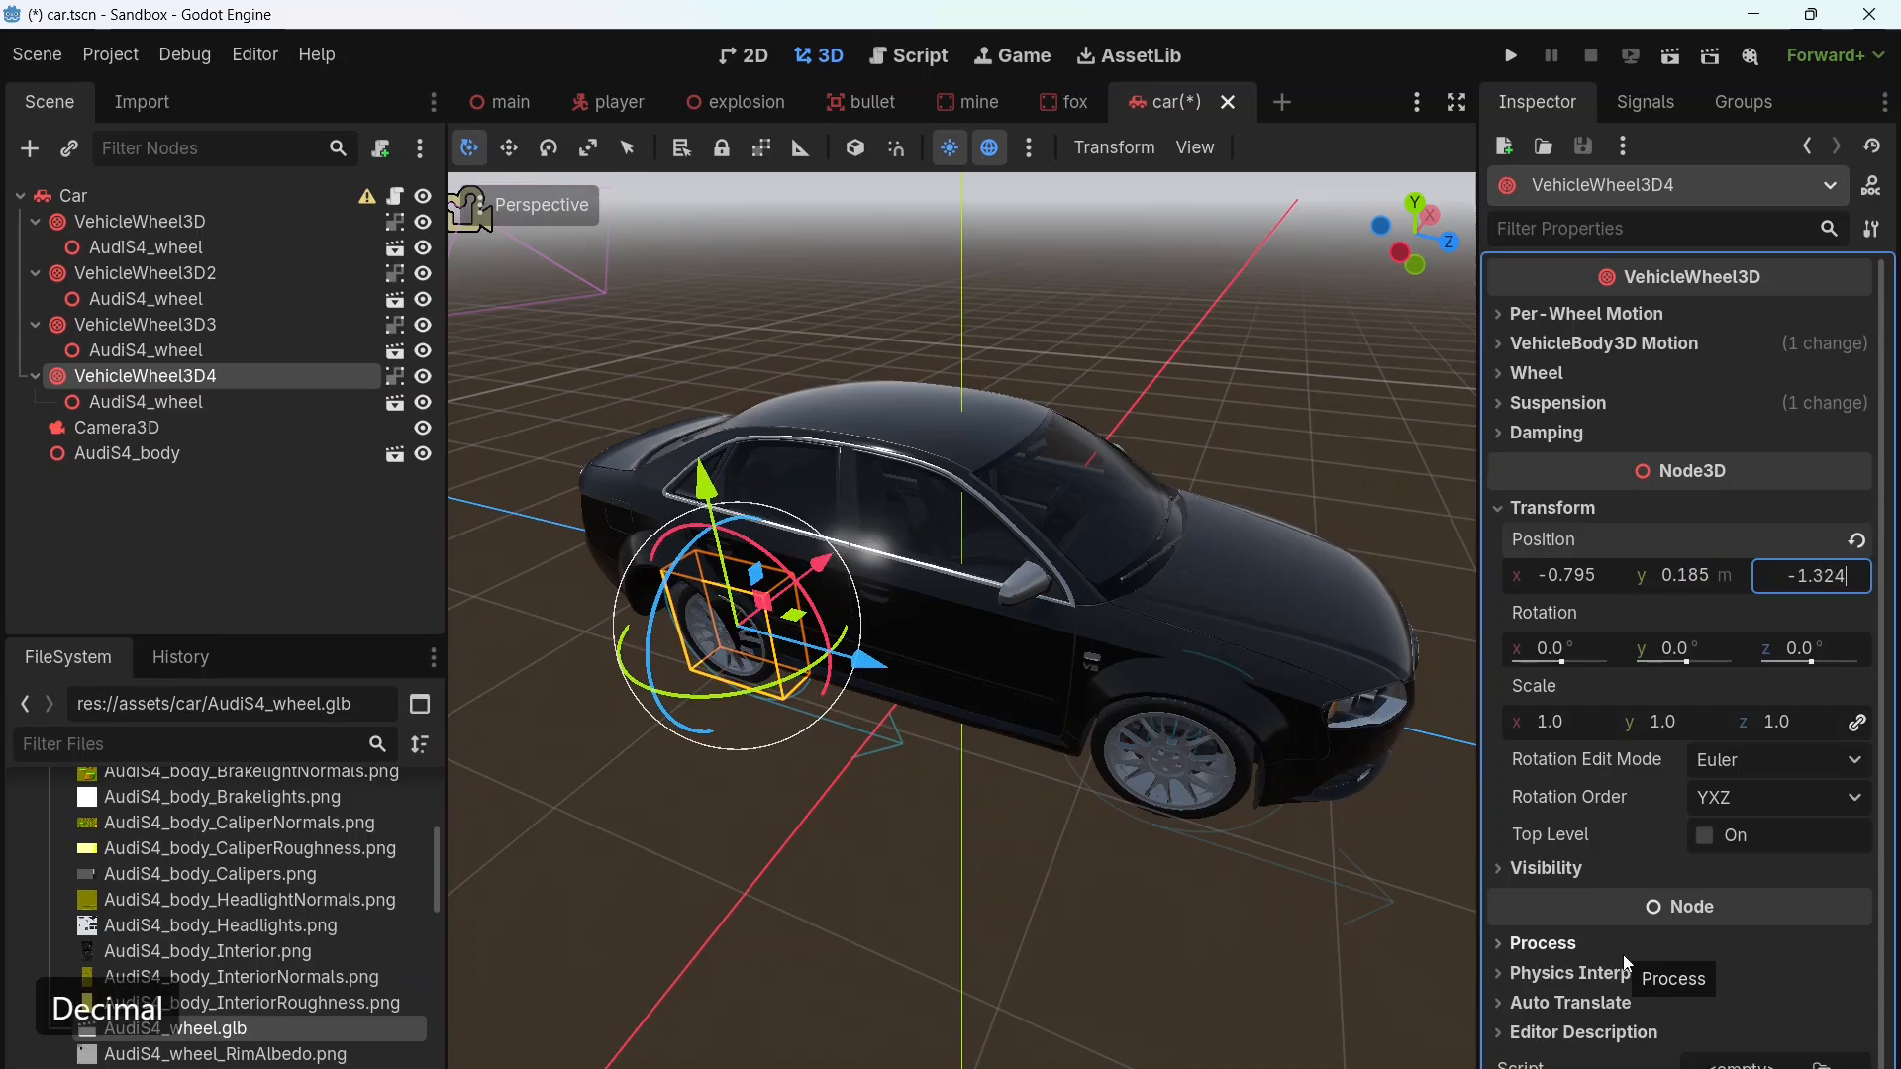
{"action": "key", "text": "Return"}
{"action": "key", "text": "Escape"}
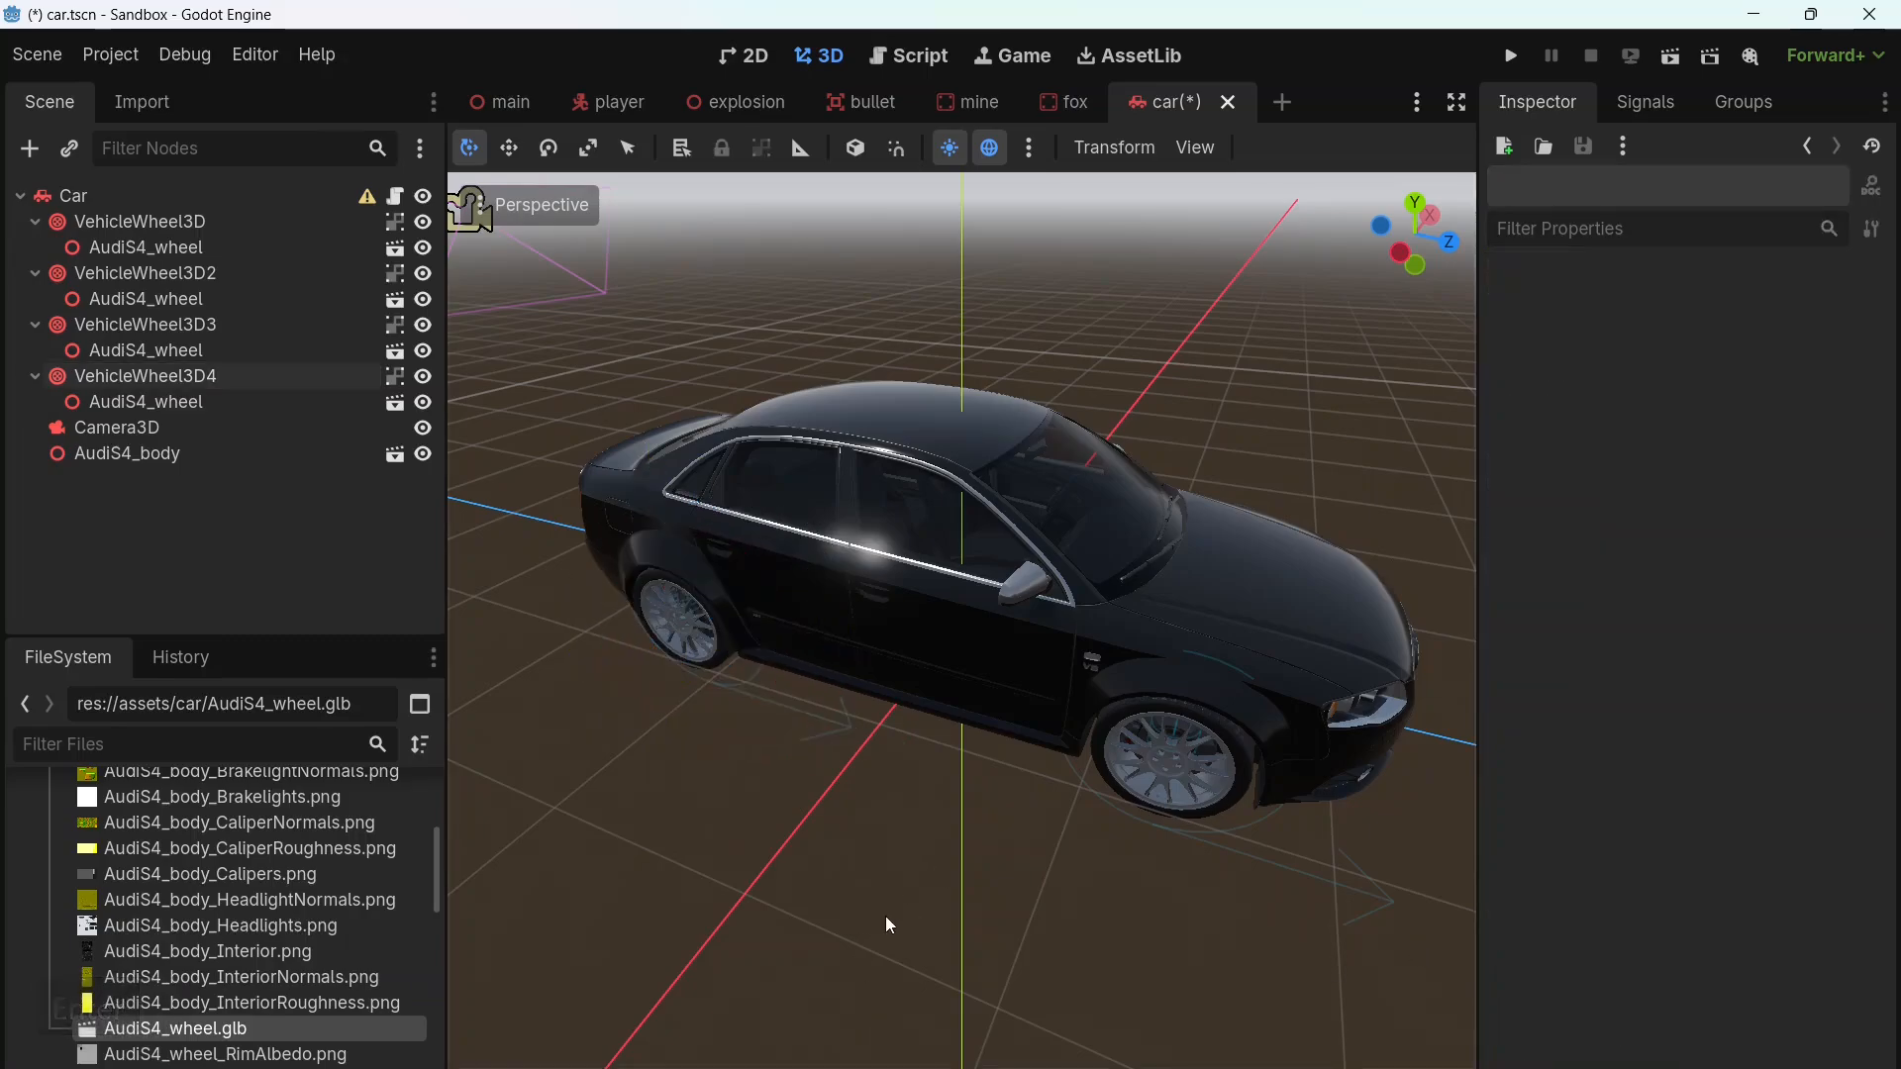
Step: Examine how the four wheels fit the Audi S4 body's wheel arches from the front and side
{"action": "middle_click_drag", "start_coordinate": [875, 880], "coordinate": [1014, 760]}
{"action": "middle_click_drag", "start_coordinate": [1235, 742], "coordinate": [884, 795]}
{"action": "middle_click_drag", "start_coordinate": [1145, 817], "coordinate": [1084, 812]}
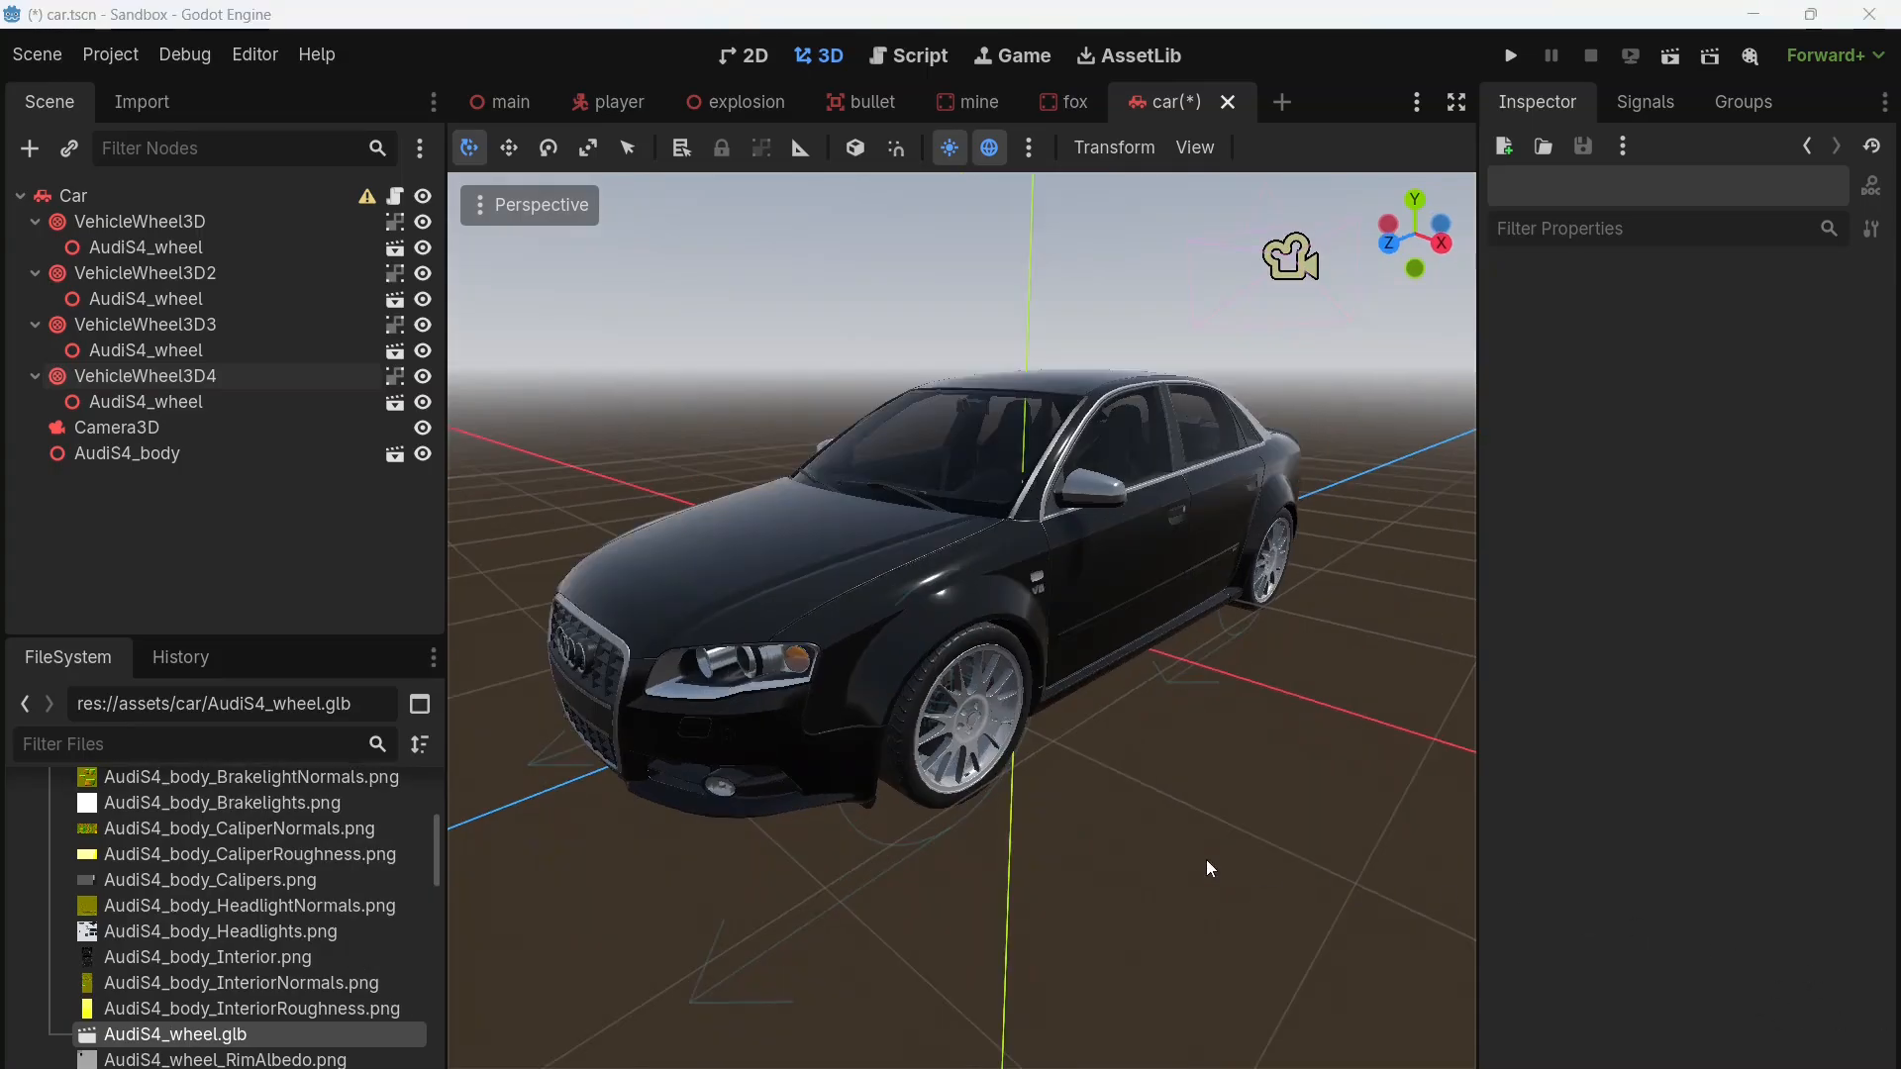
{"action": "middle_click_drag", "start_coordinate": [1208, 867], "coordinate": [1116, 818]}
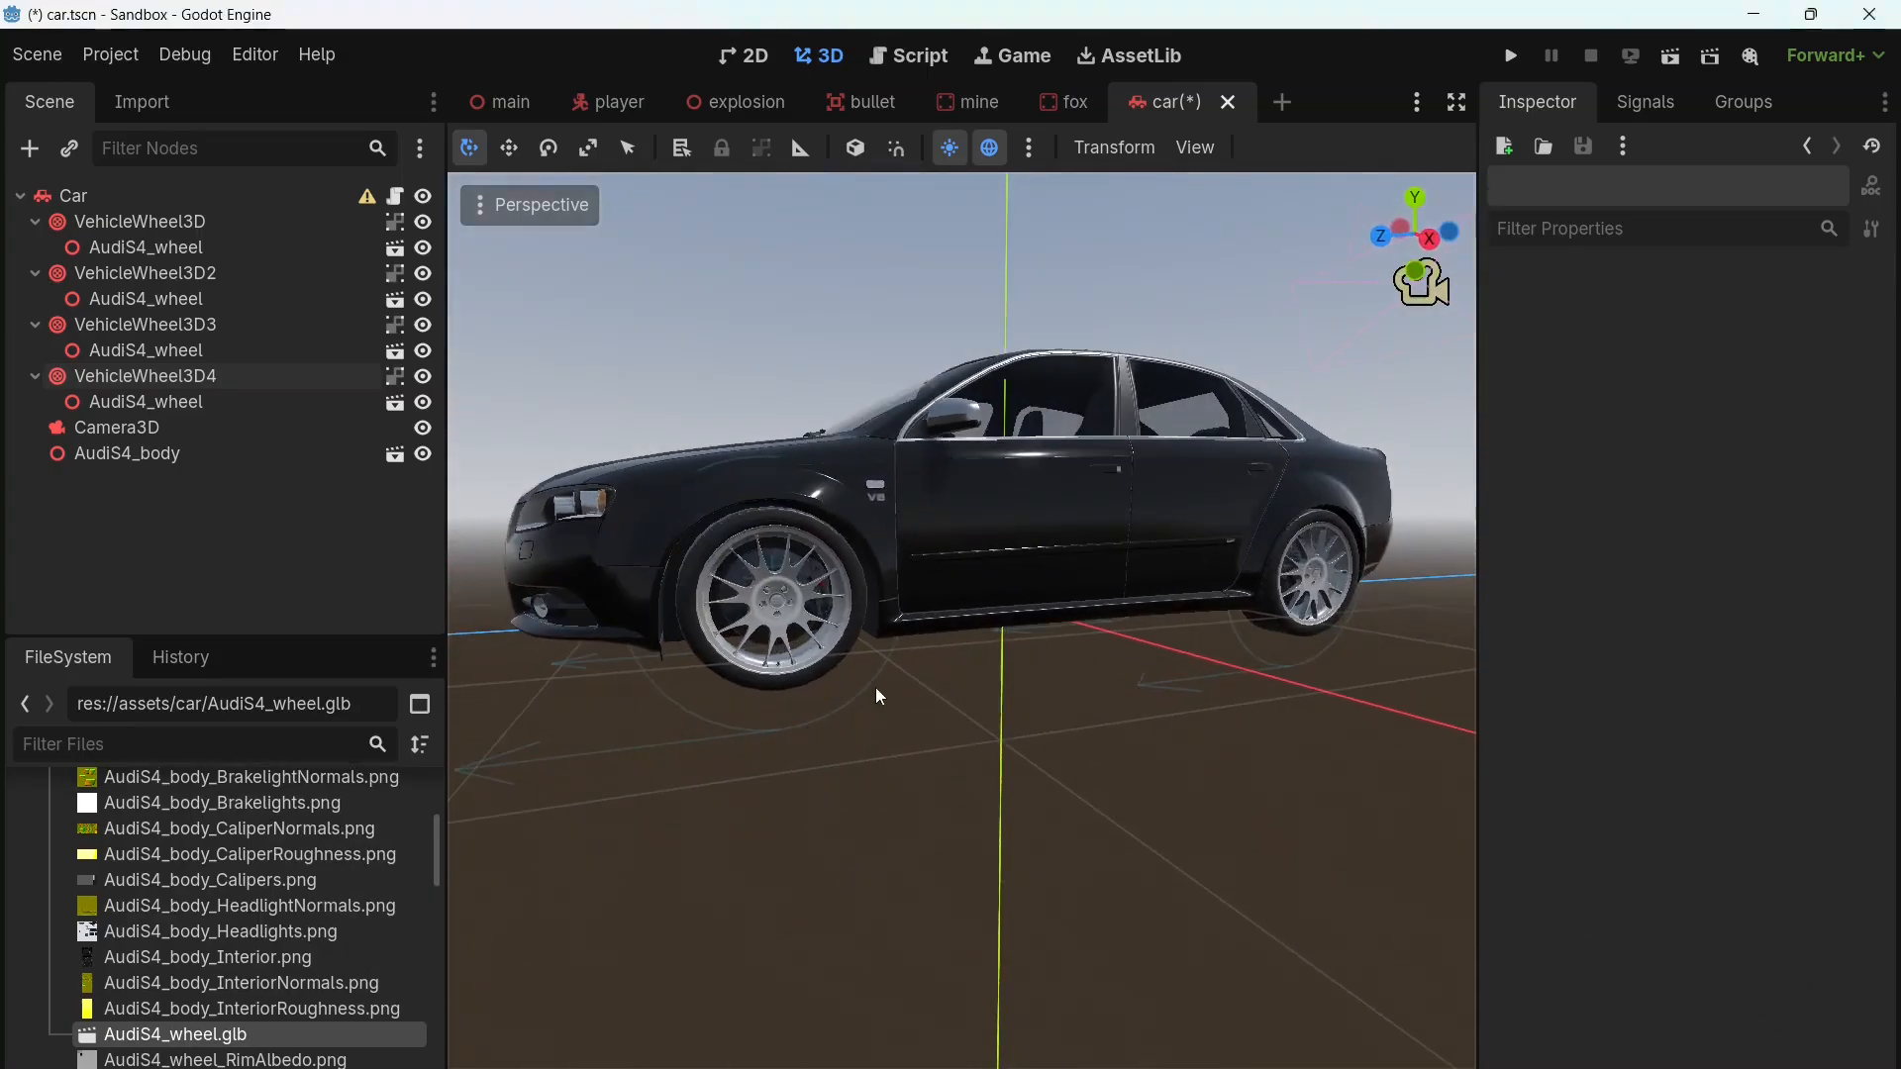
{"action": "middle_click_drag", "start_coordinate": [782, 691], "coordinate": [824, 768]}
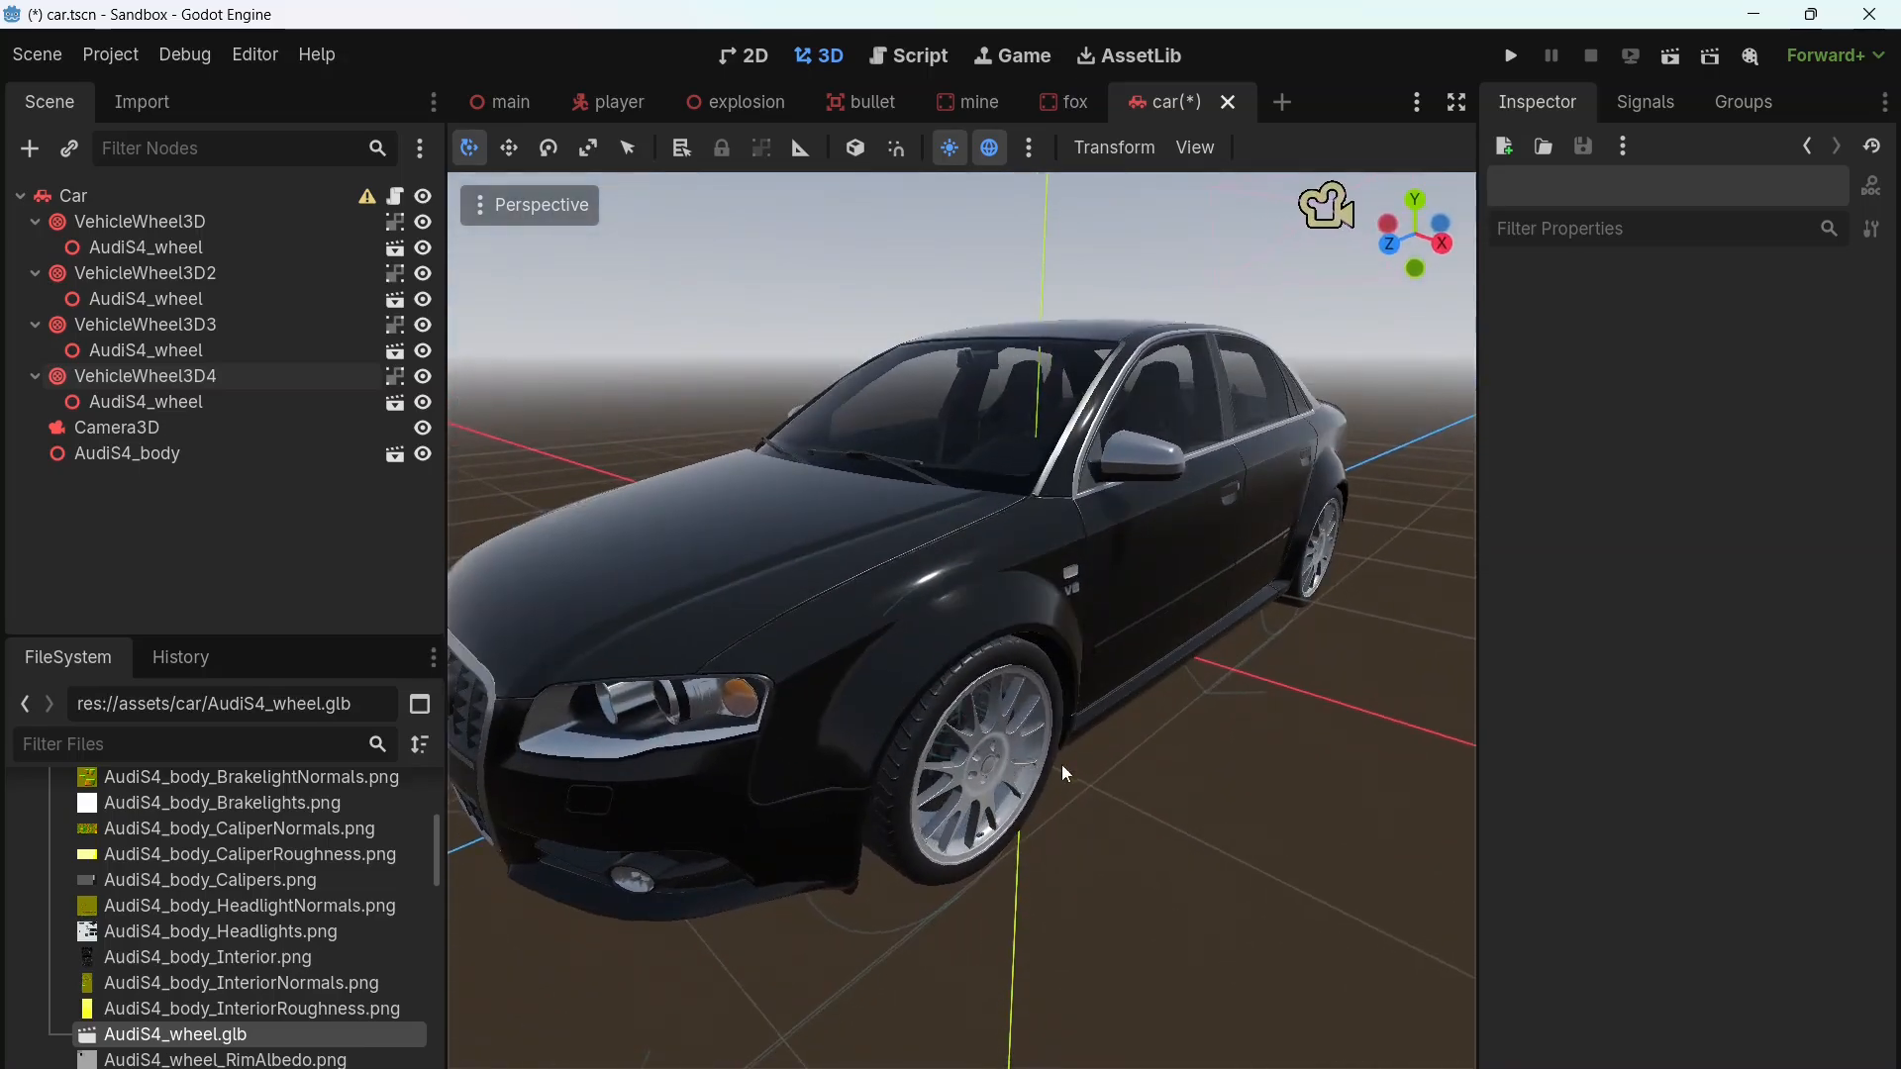
Step: Set the wheel radius of all four VehicleWheel3D nodes together to 0.326 m
{"action": "left_click", "coordinate": [113, 228]}
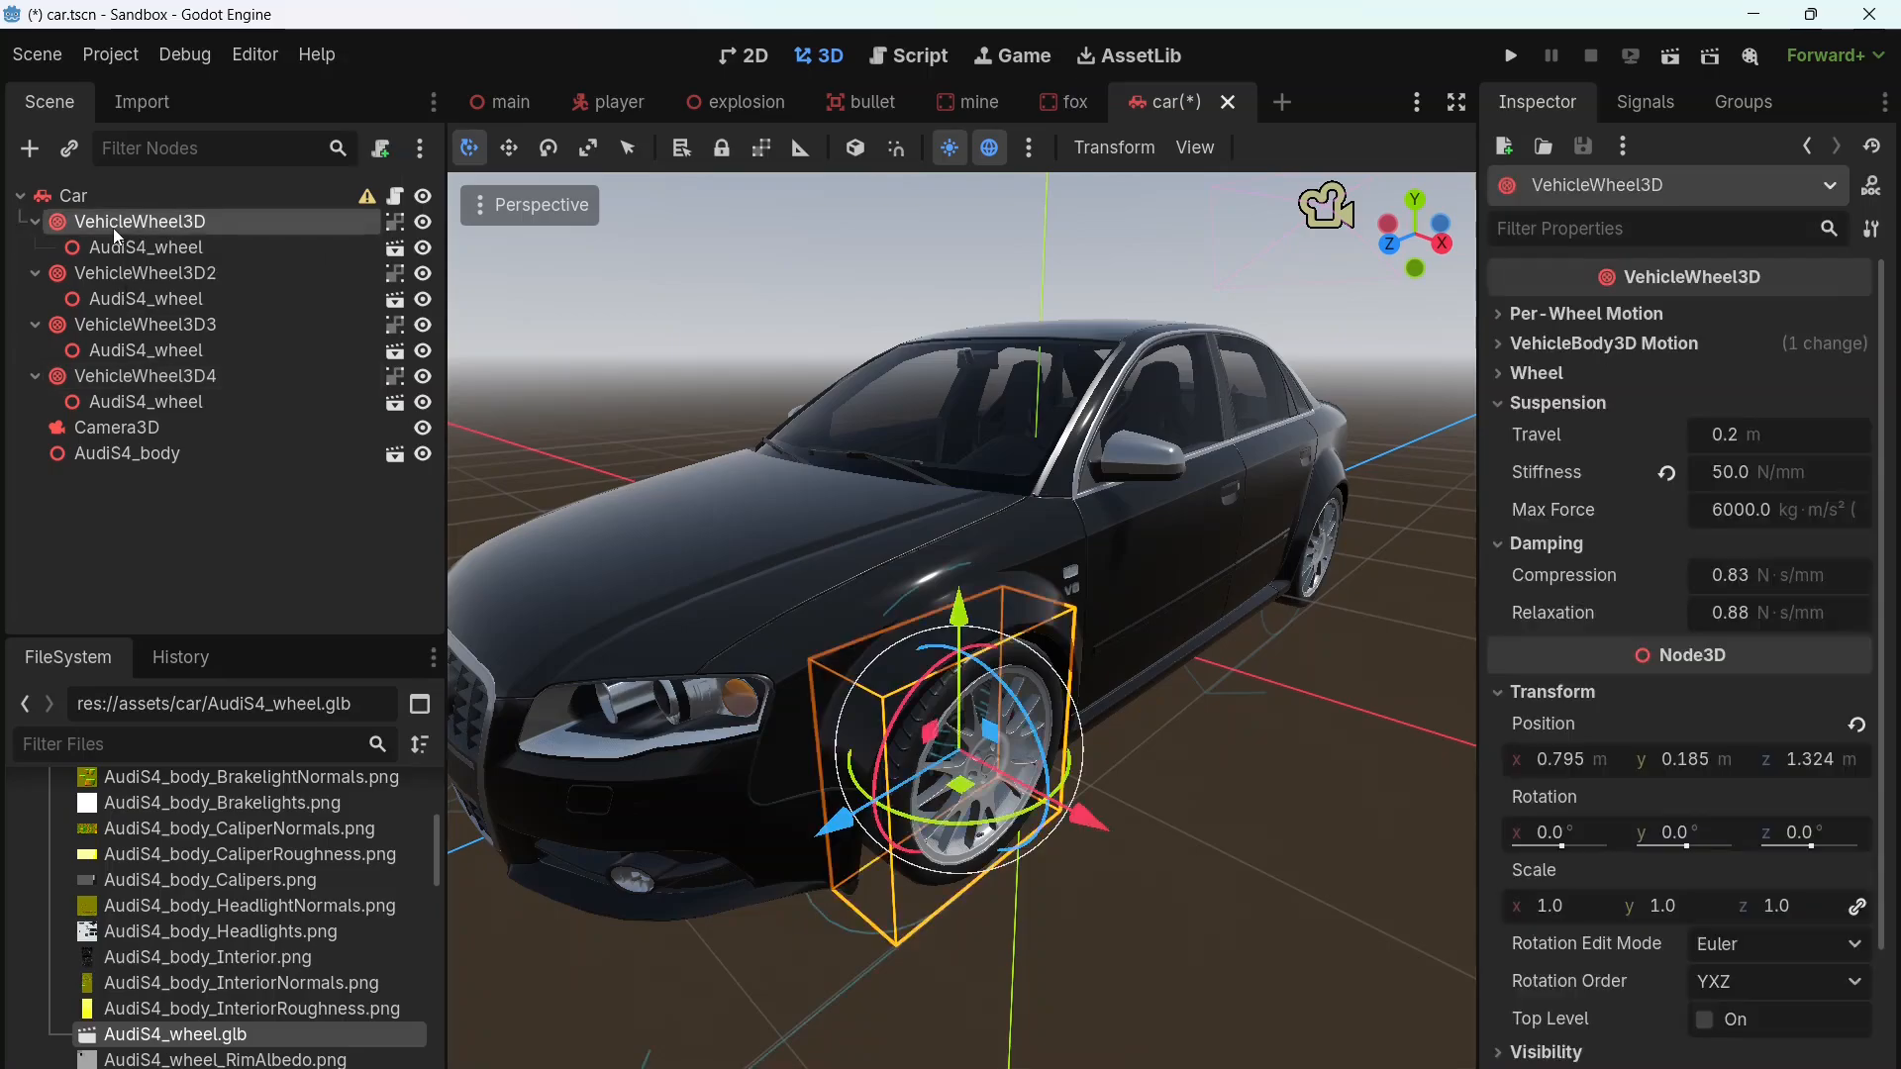
{"action": "left_click", "coordinate": [129, 277], "text": "ctrl"}
{"action": "left_click", "coordinate": [138, 324], "text": "ctrl"}
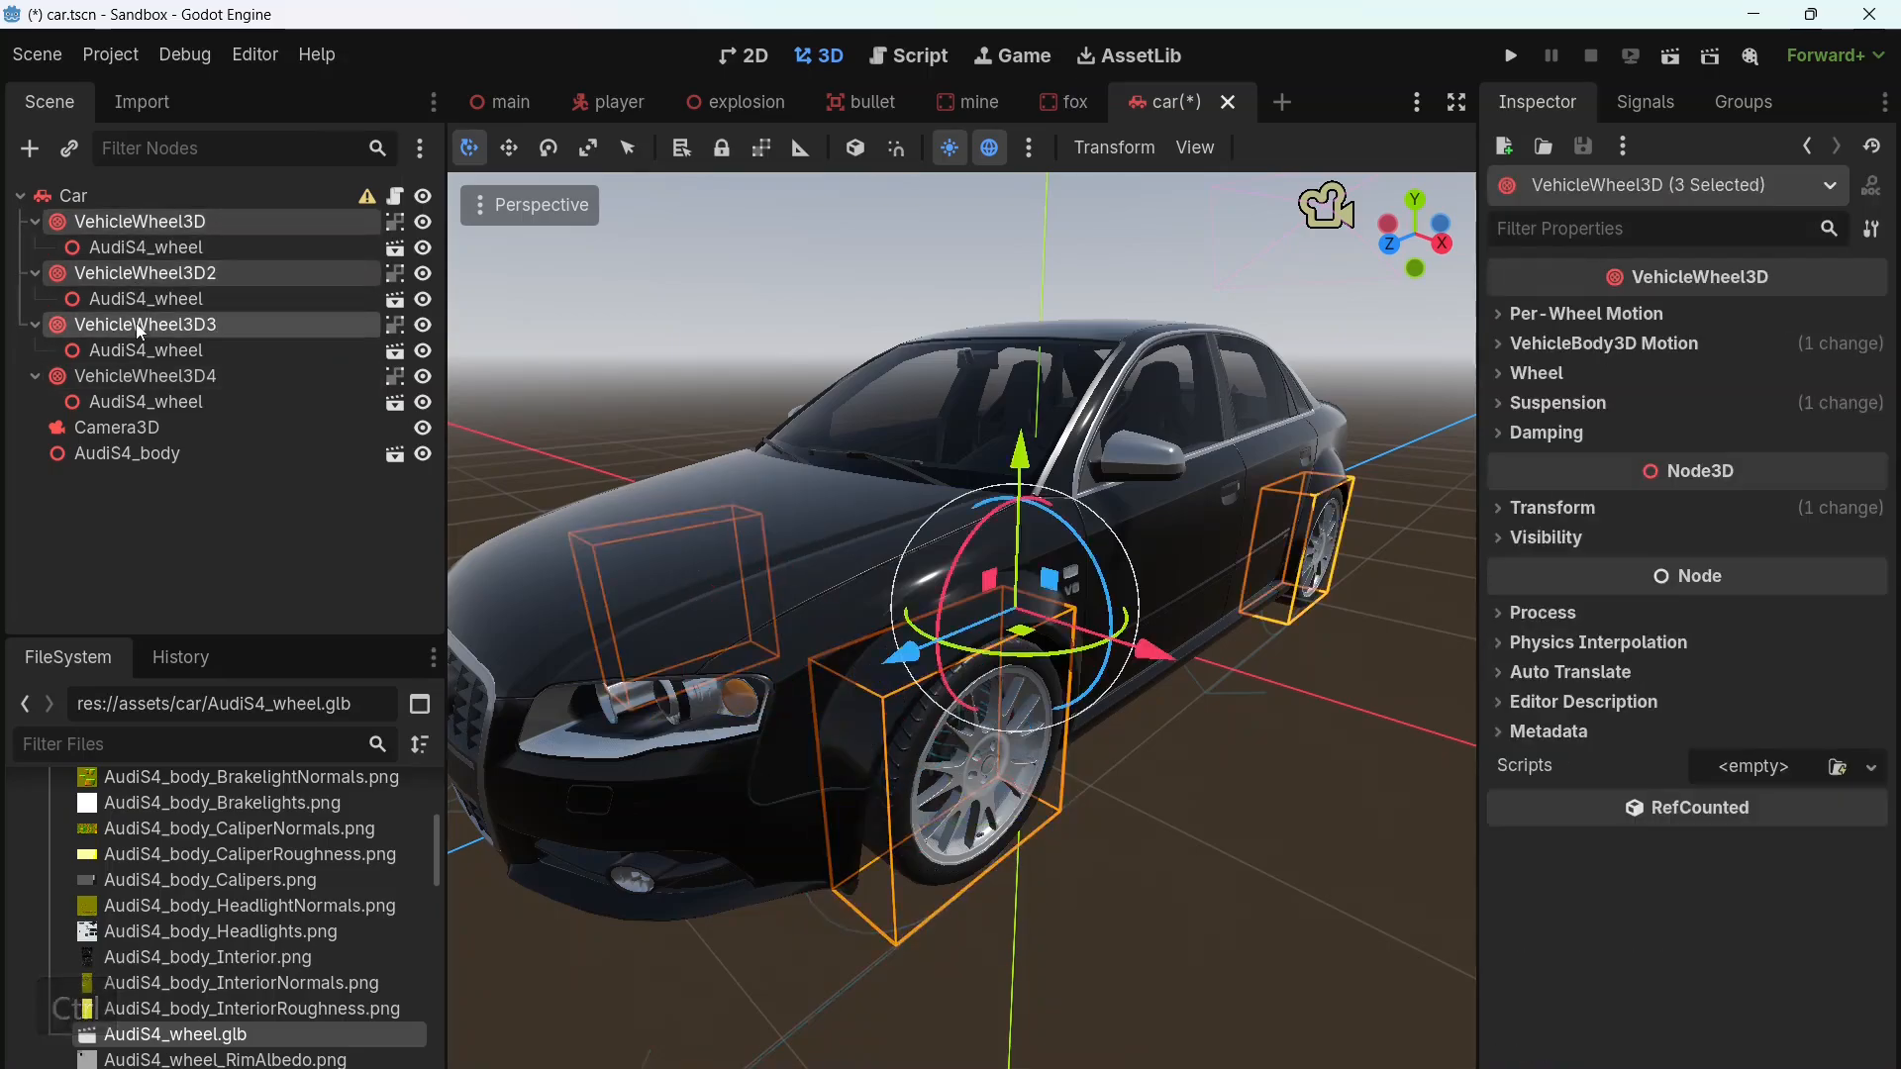
{"action": "left_click", "coordinate": [144, 378], "text": "ctrl"}
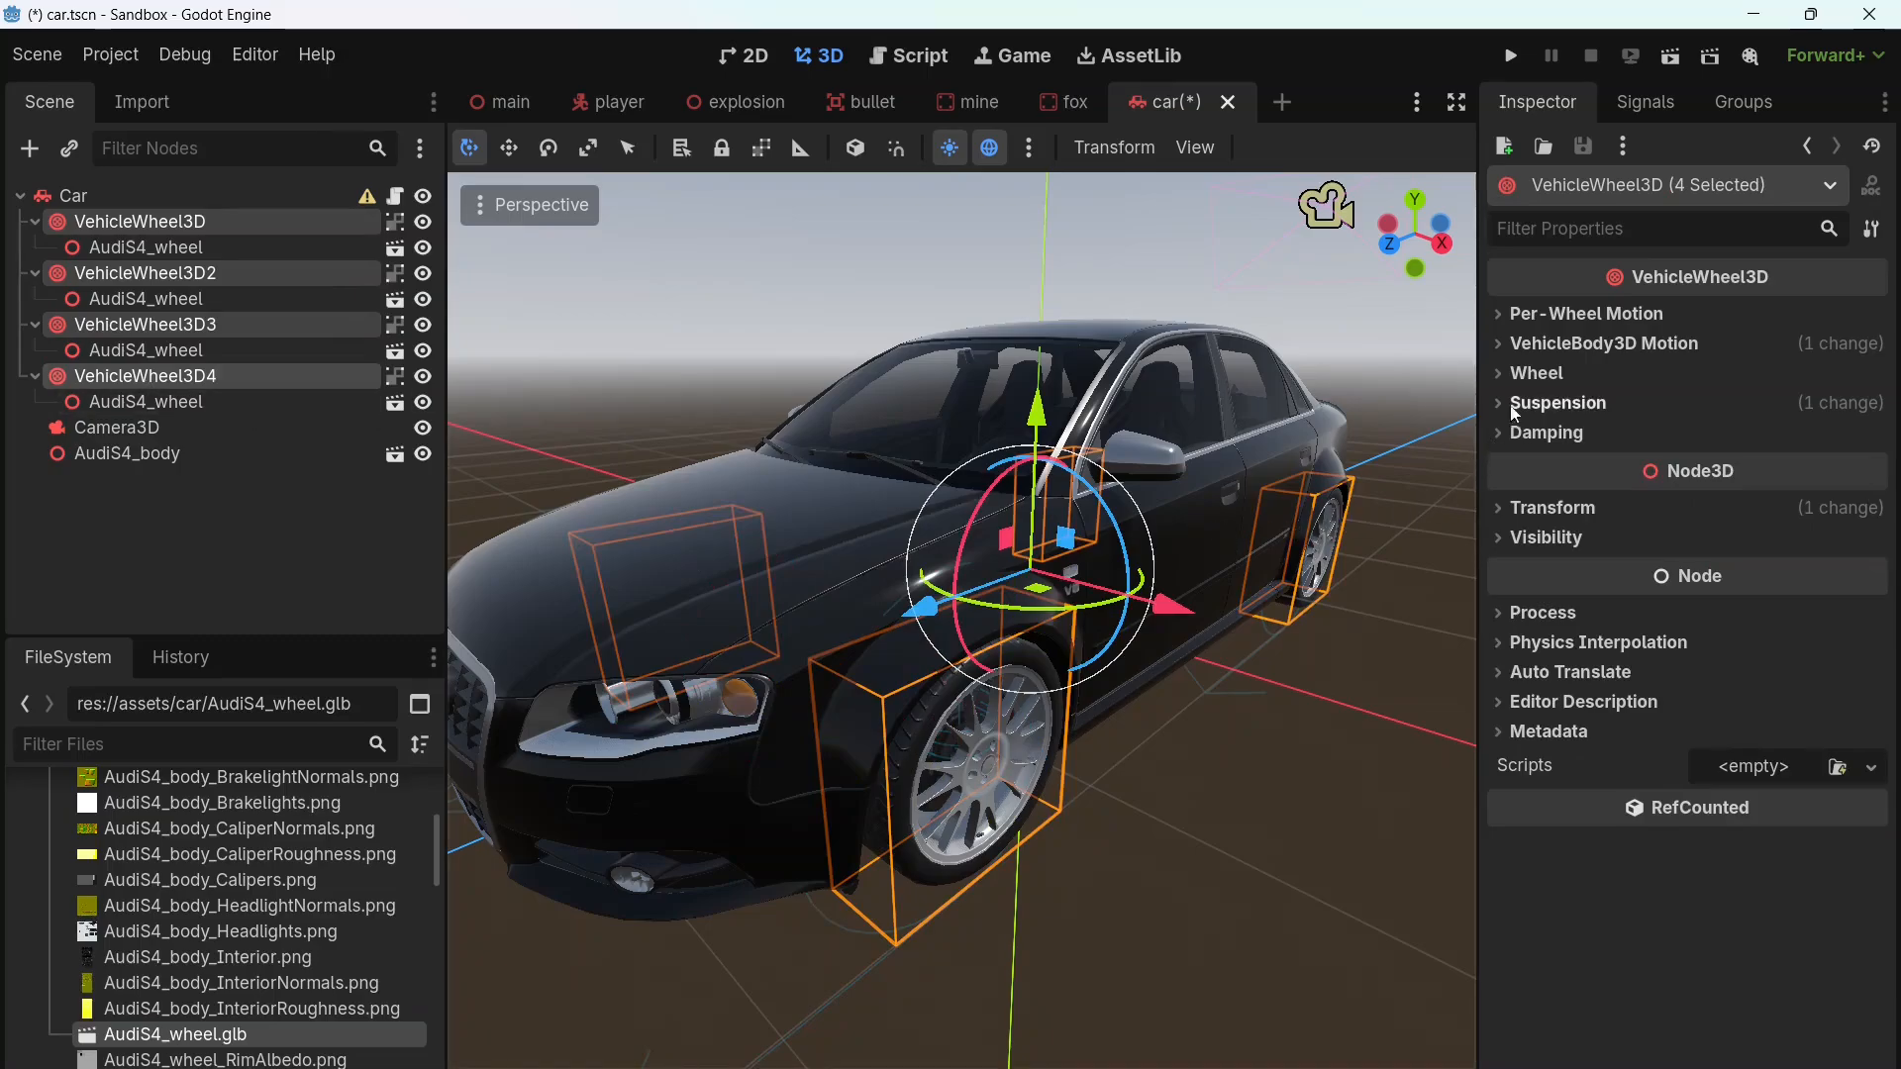
{"action": "left_click", "coordinate": [1544, 374]}
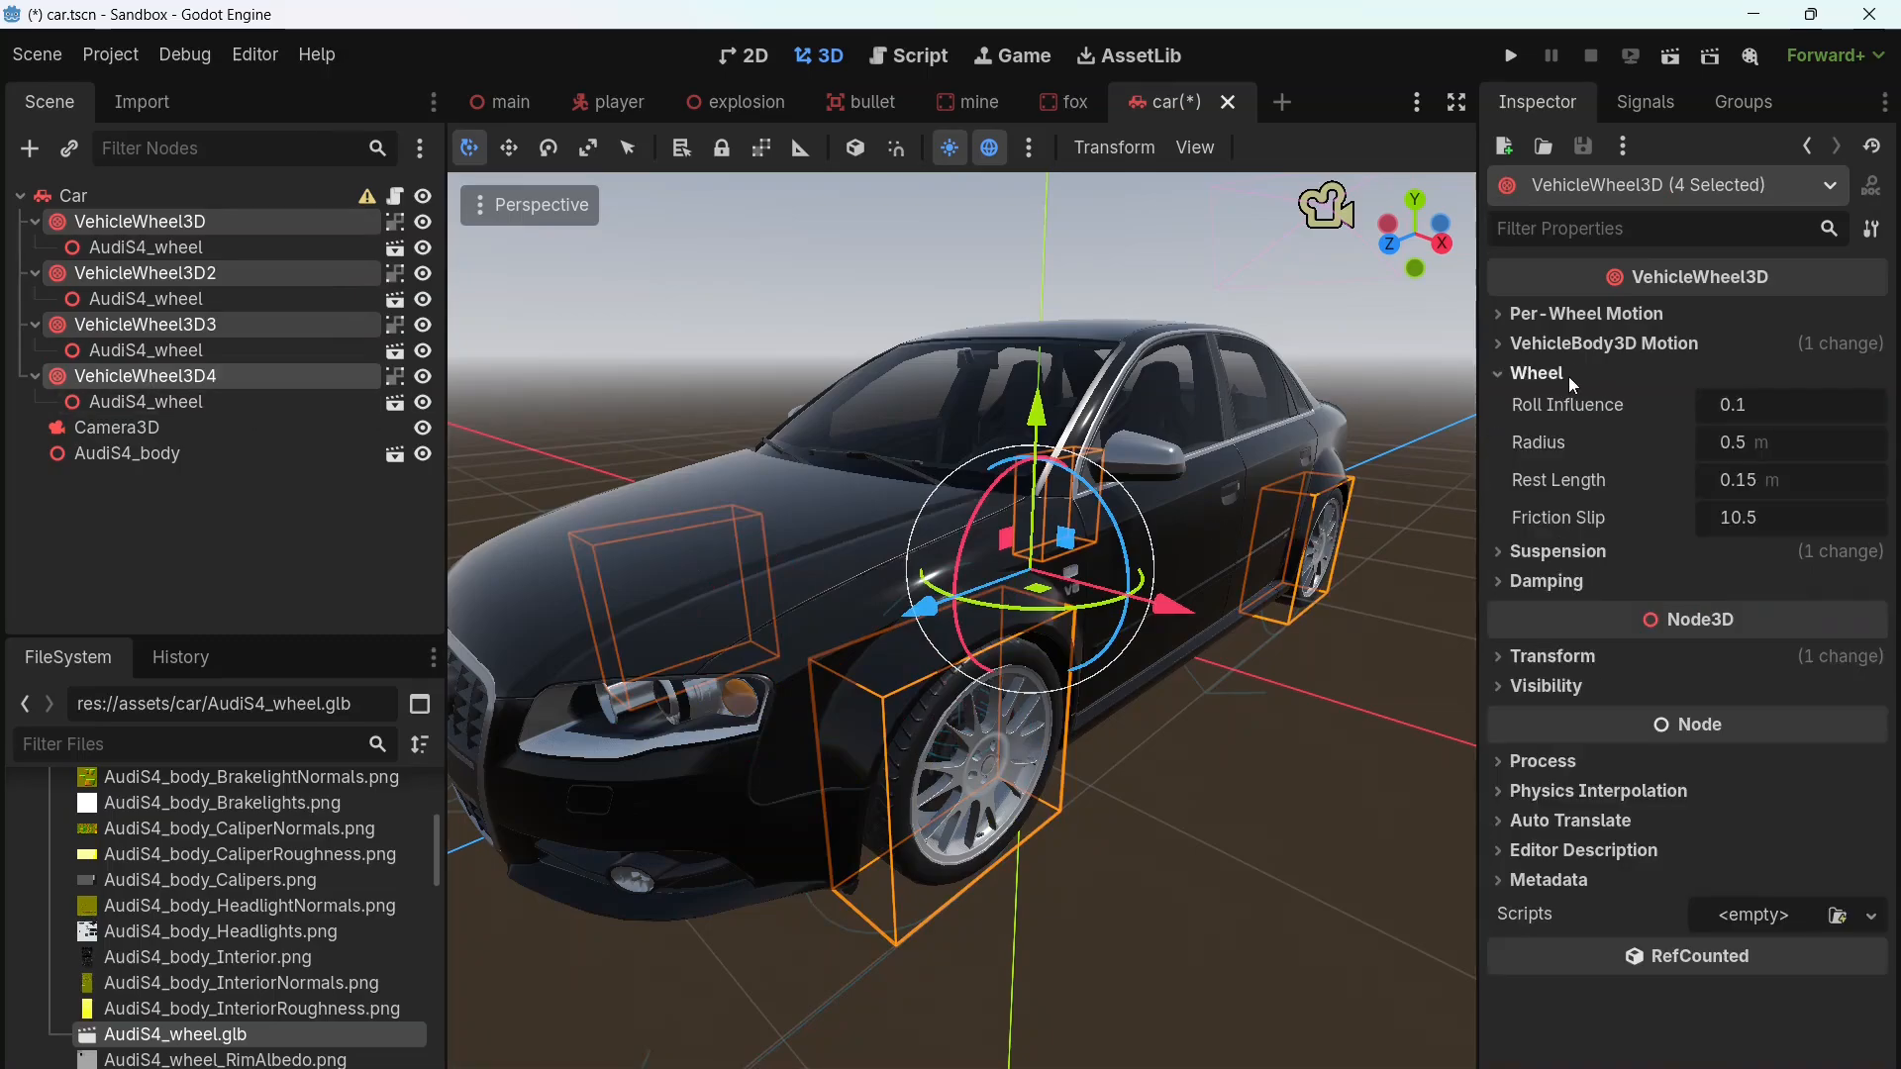
{"action": "left_click", "coordinate": [1754, 448]}
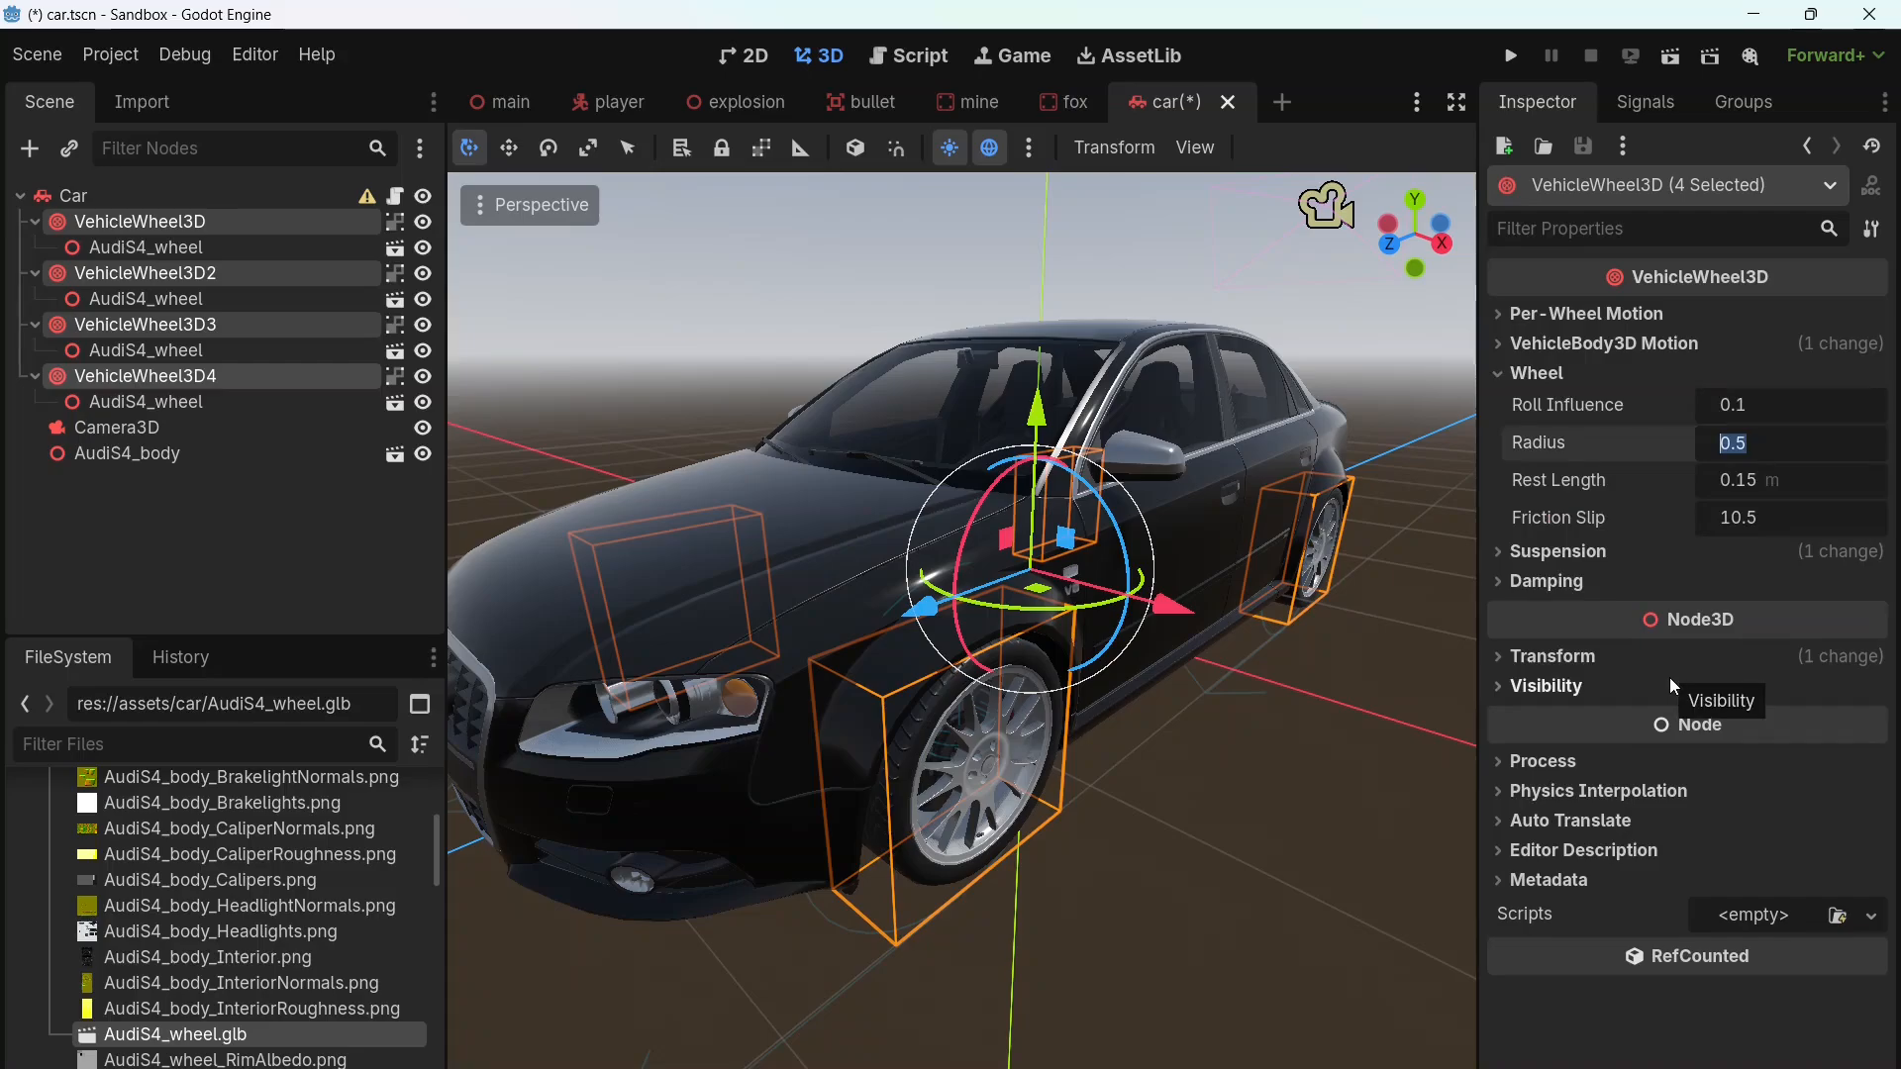
{"action": "type", "text": "."}
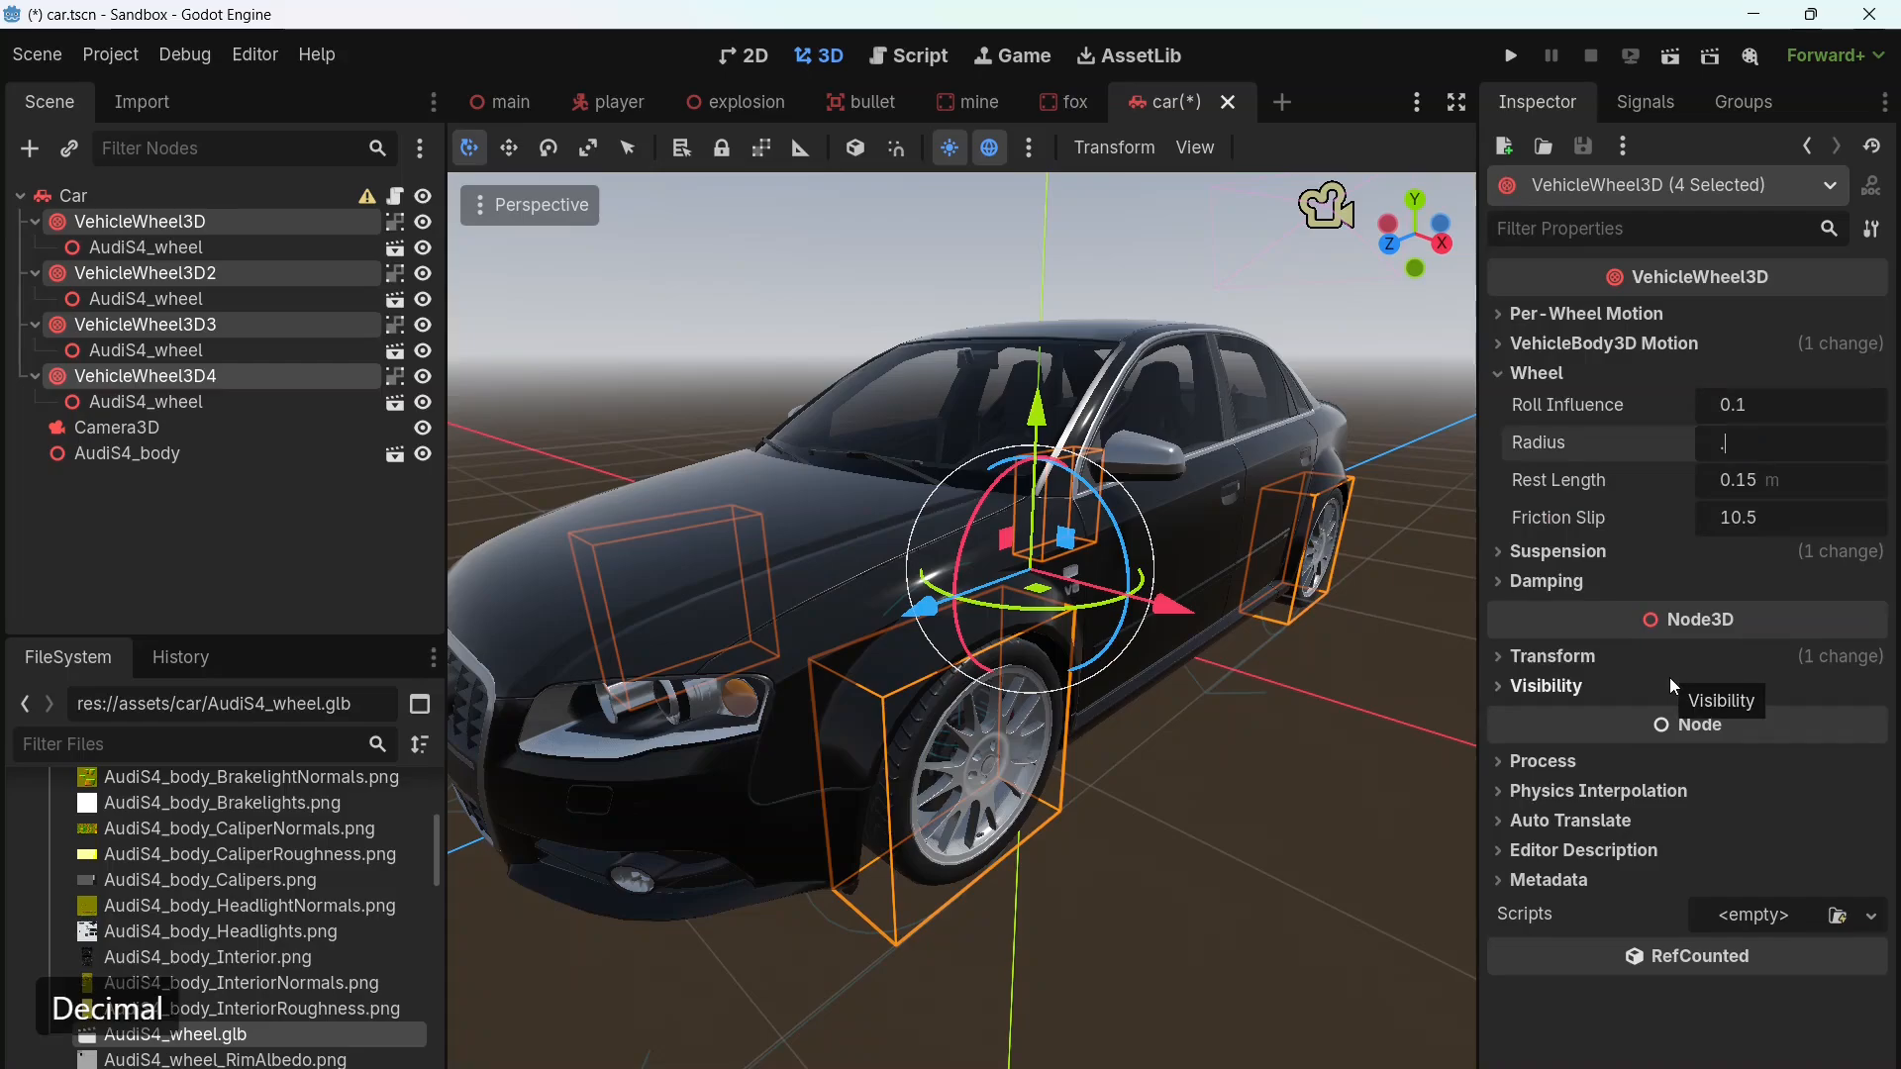
{"action": "type", "text": "326"}
{"action": "key", "text": "Return"}
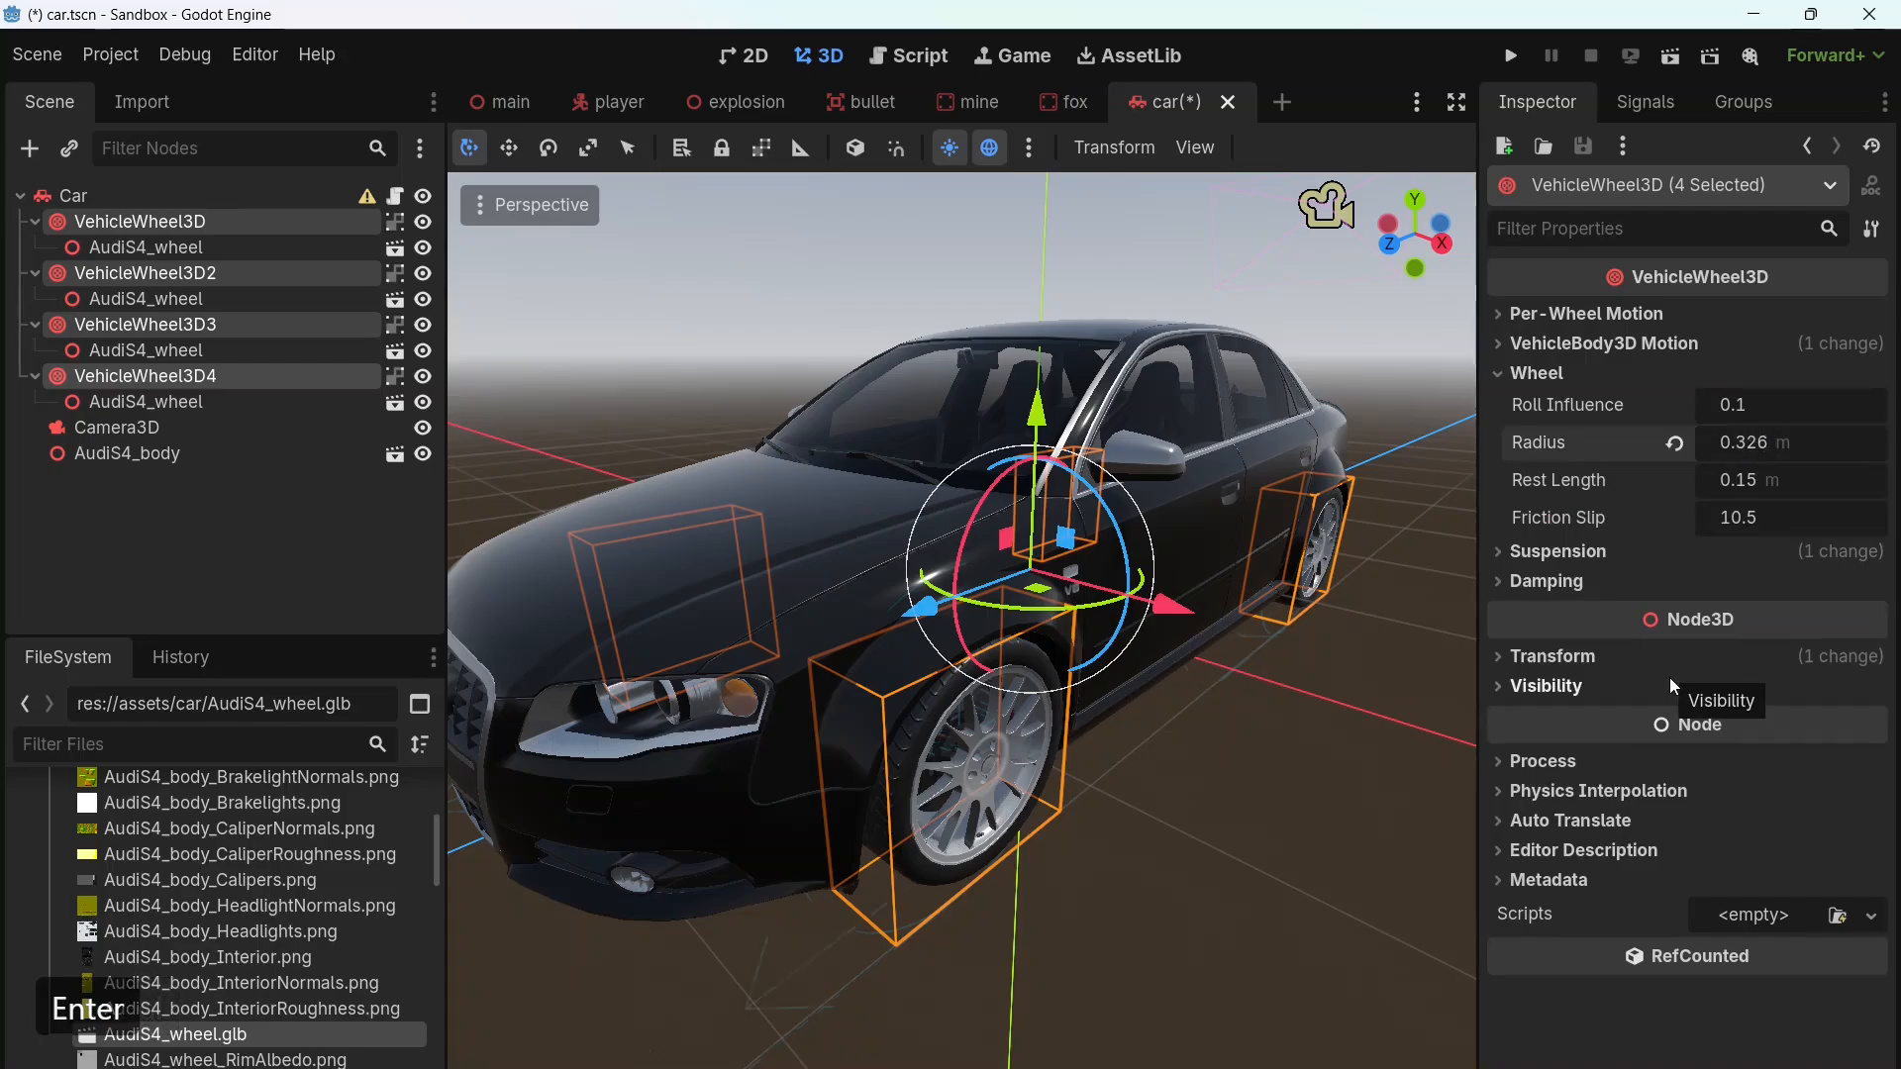
Step: Reimport AudiS4_body.glb with its material extraction set to Extract Once
{"action": "middle_click_drag", "start_coordinate": [1176, 912], "coordinate": [1128, 858]}
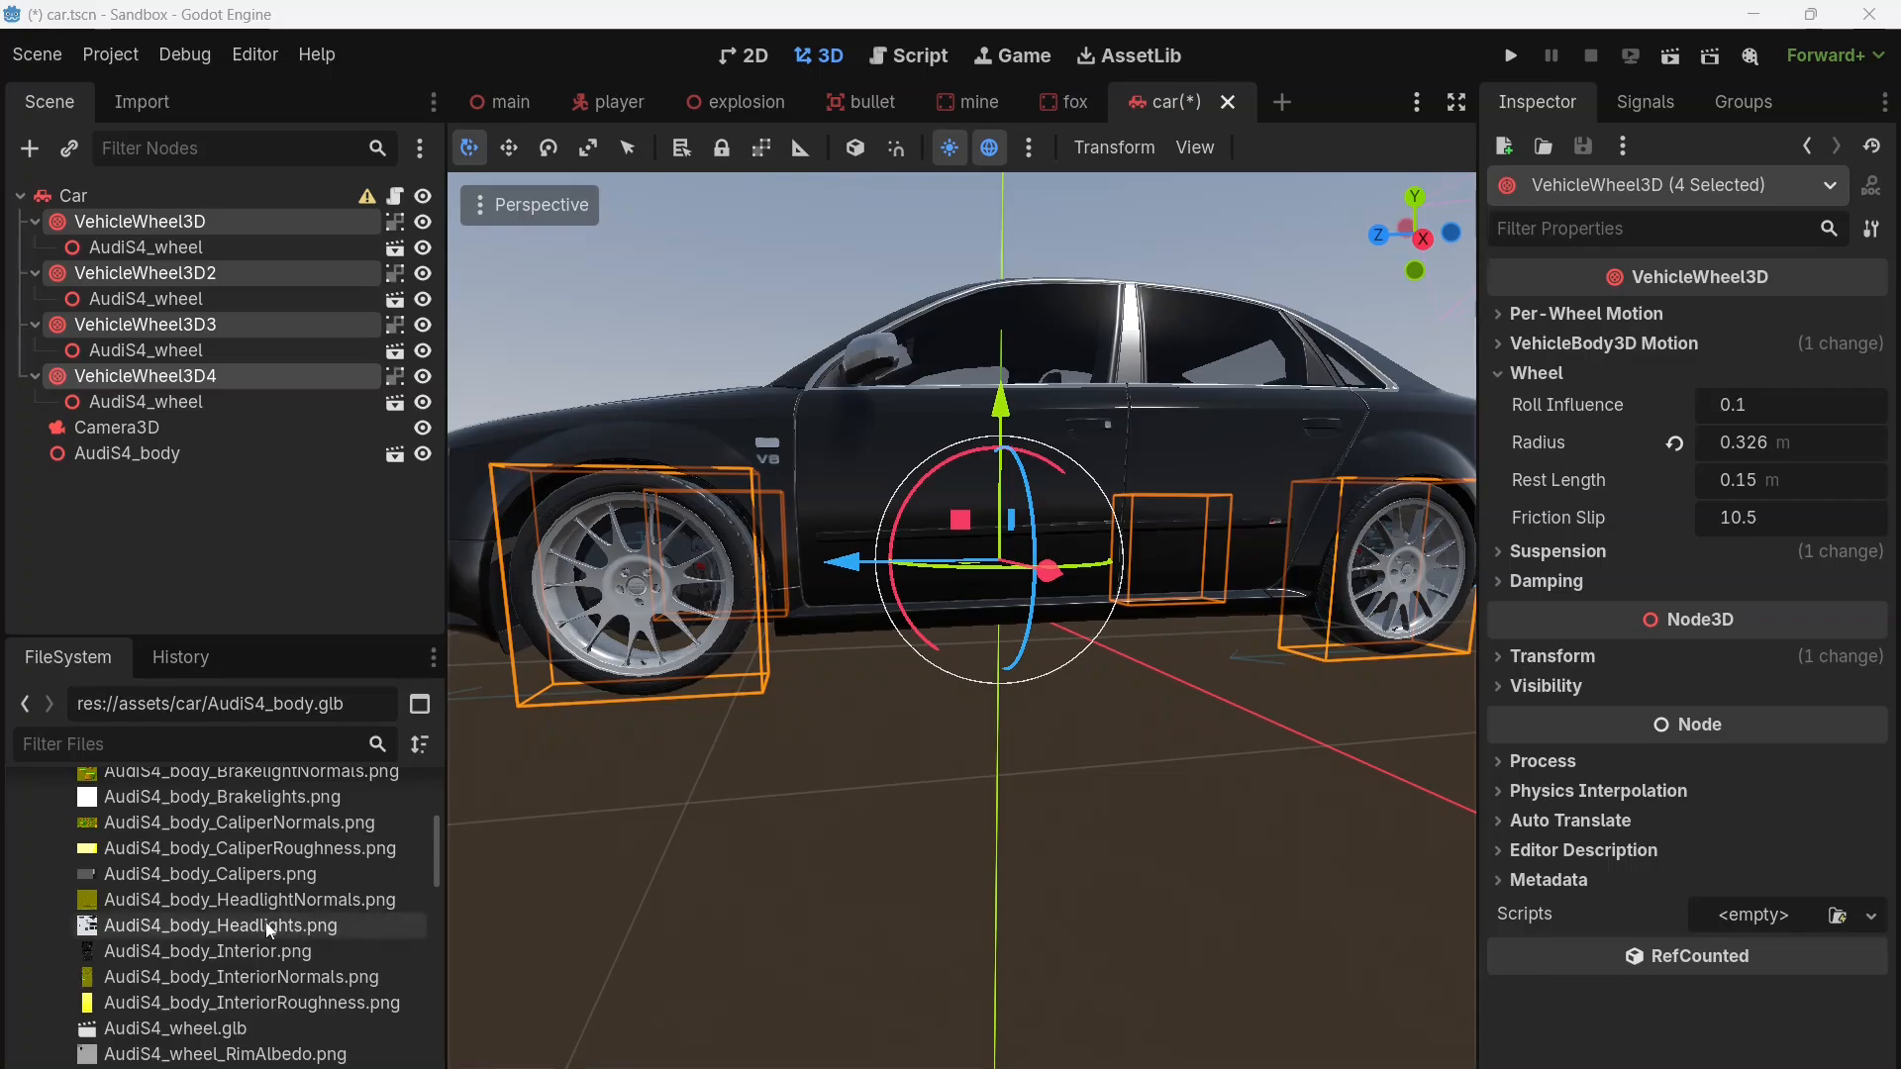
{"action": "scroll", "coordinate": [297, 903], "scroll_direction": "up", "scroll_amount": 5}
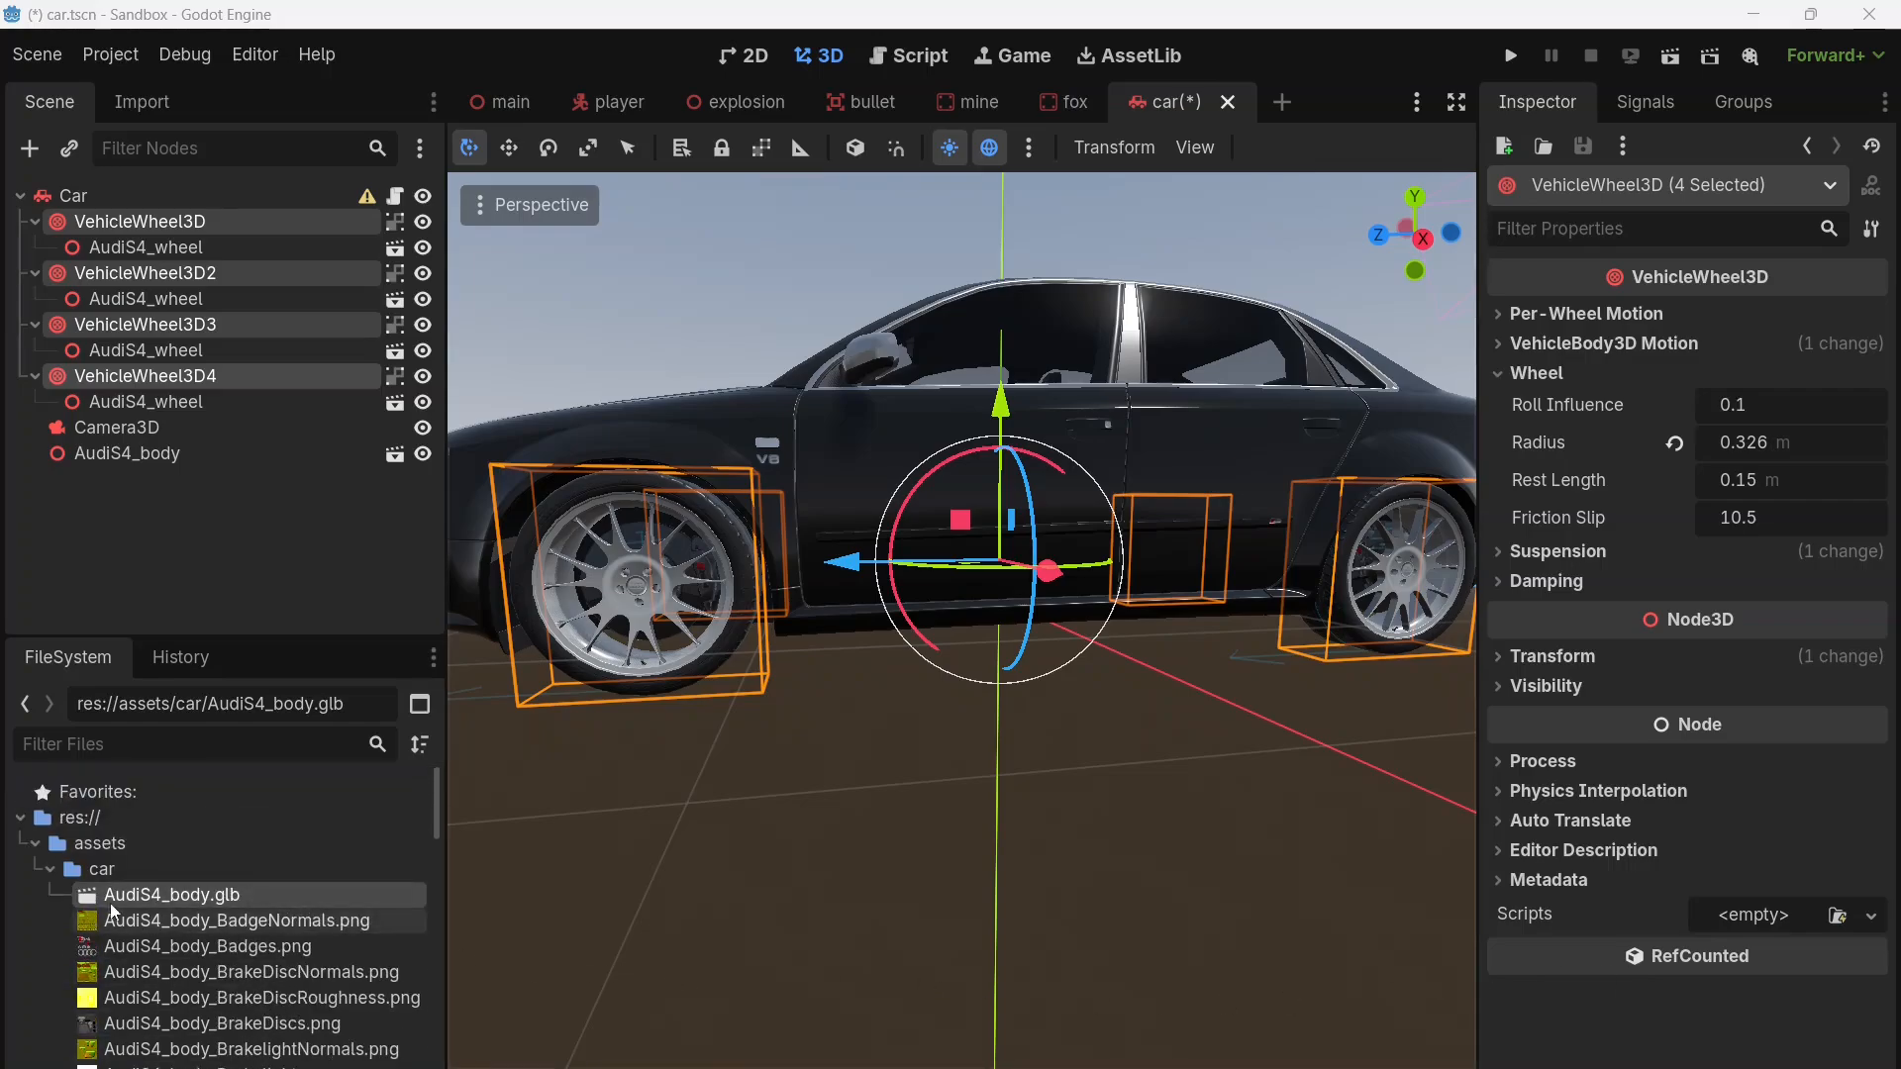
{"action": "double_click", "coordinate": [176, 899]}
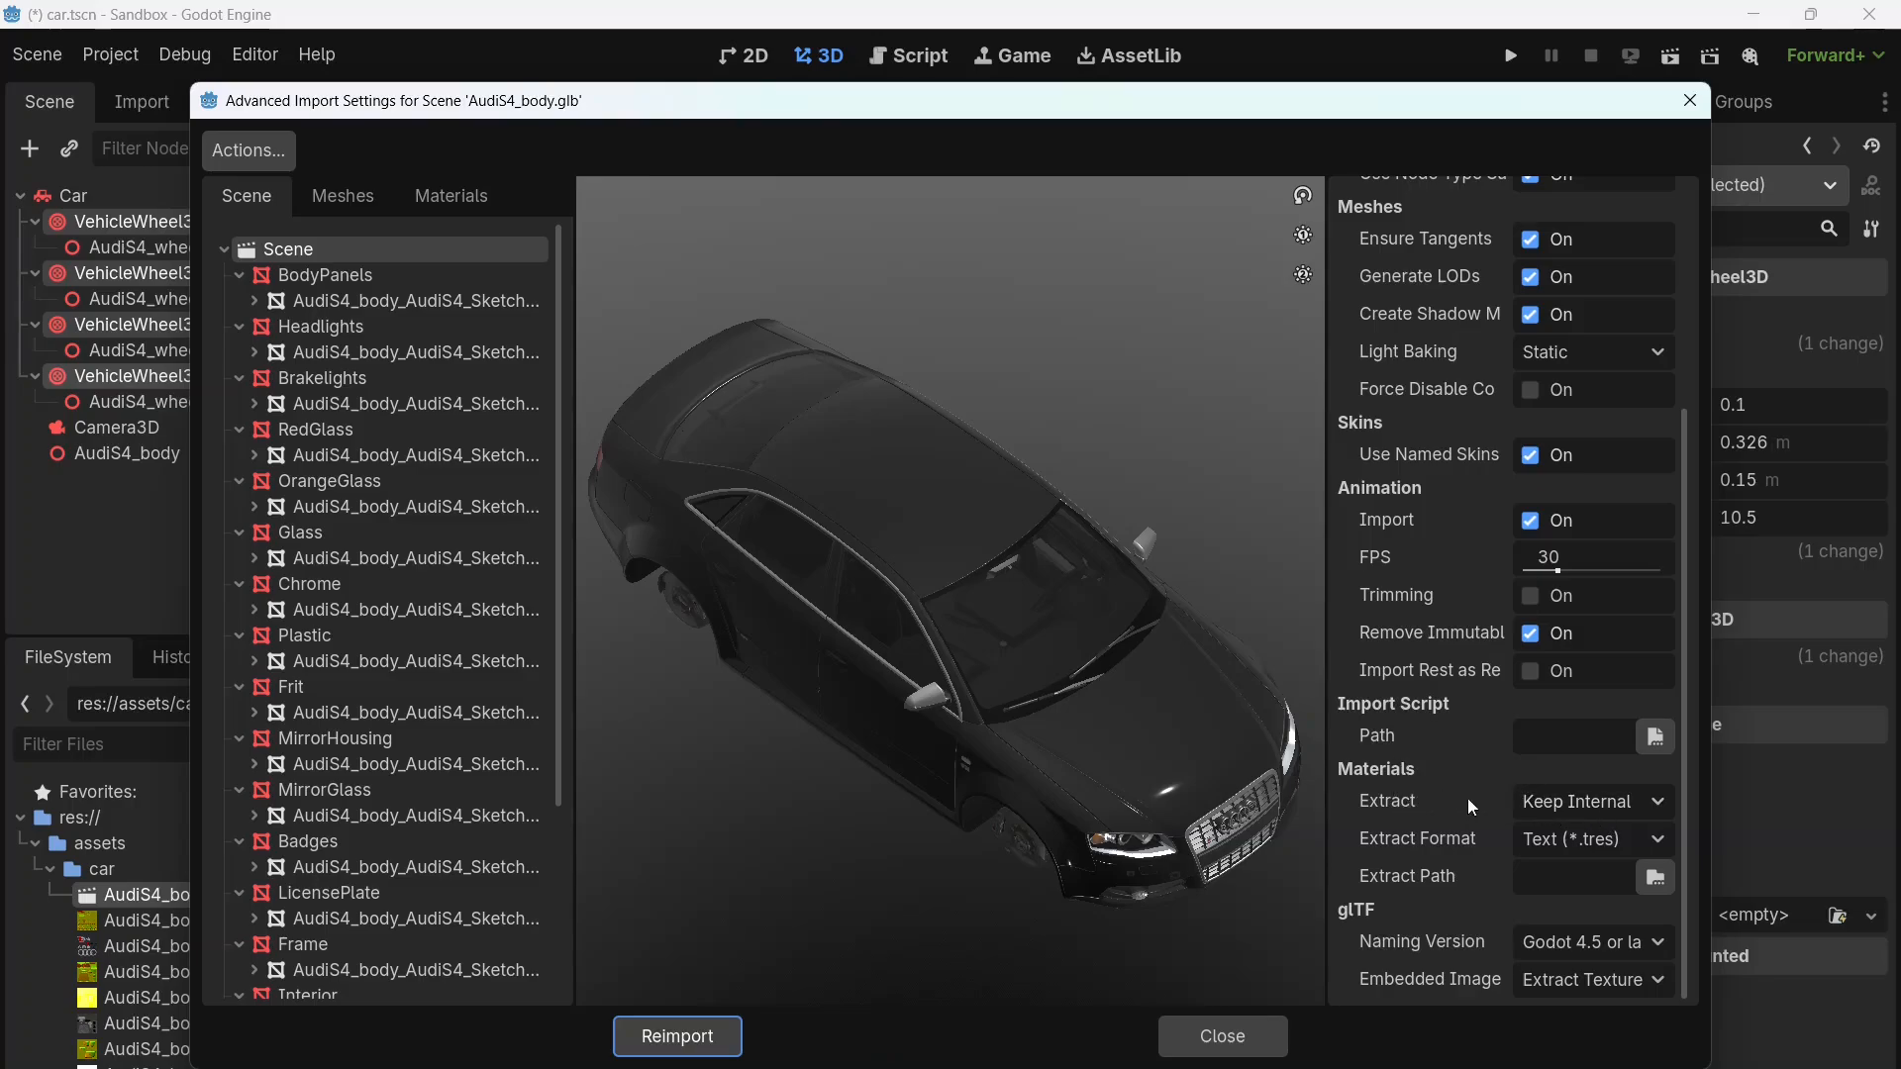
{"action": "mouse_move", "coordinate": [1467, 798]}
{"action": "left_click", "coordinate": [1541, 804]}
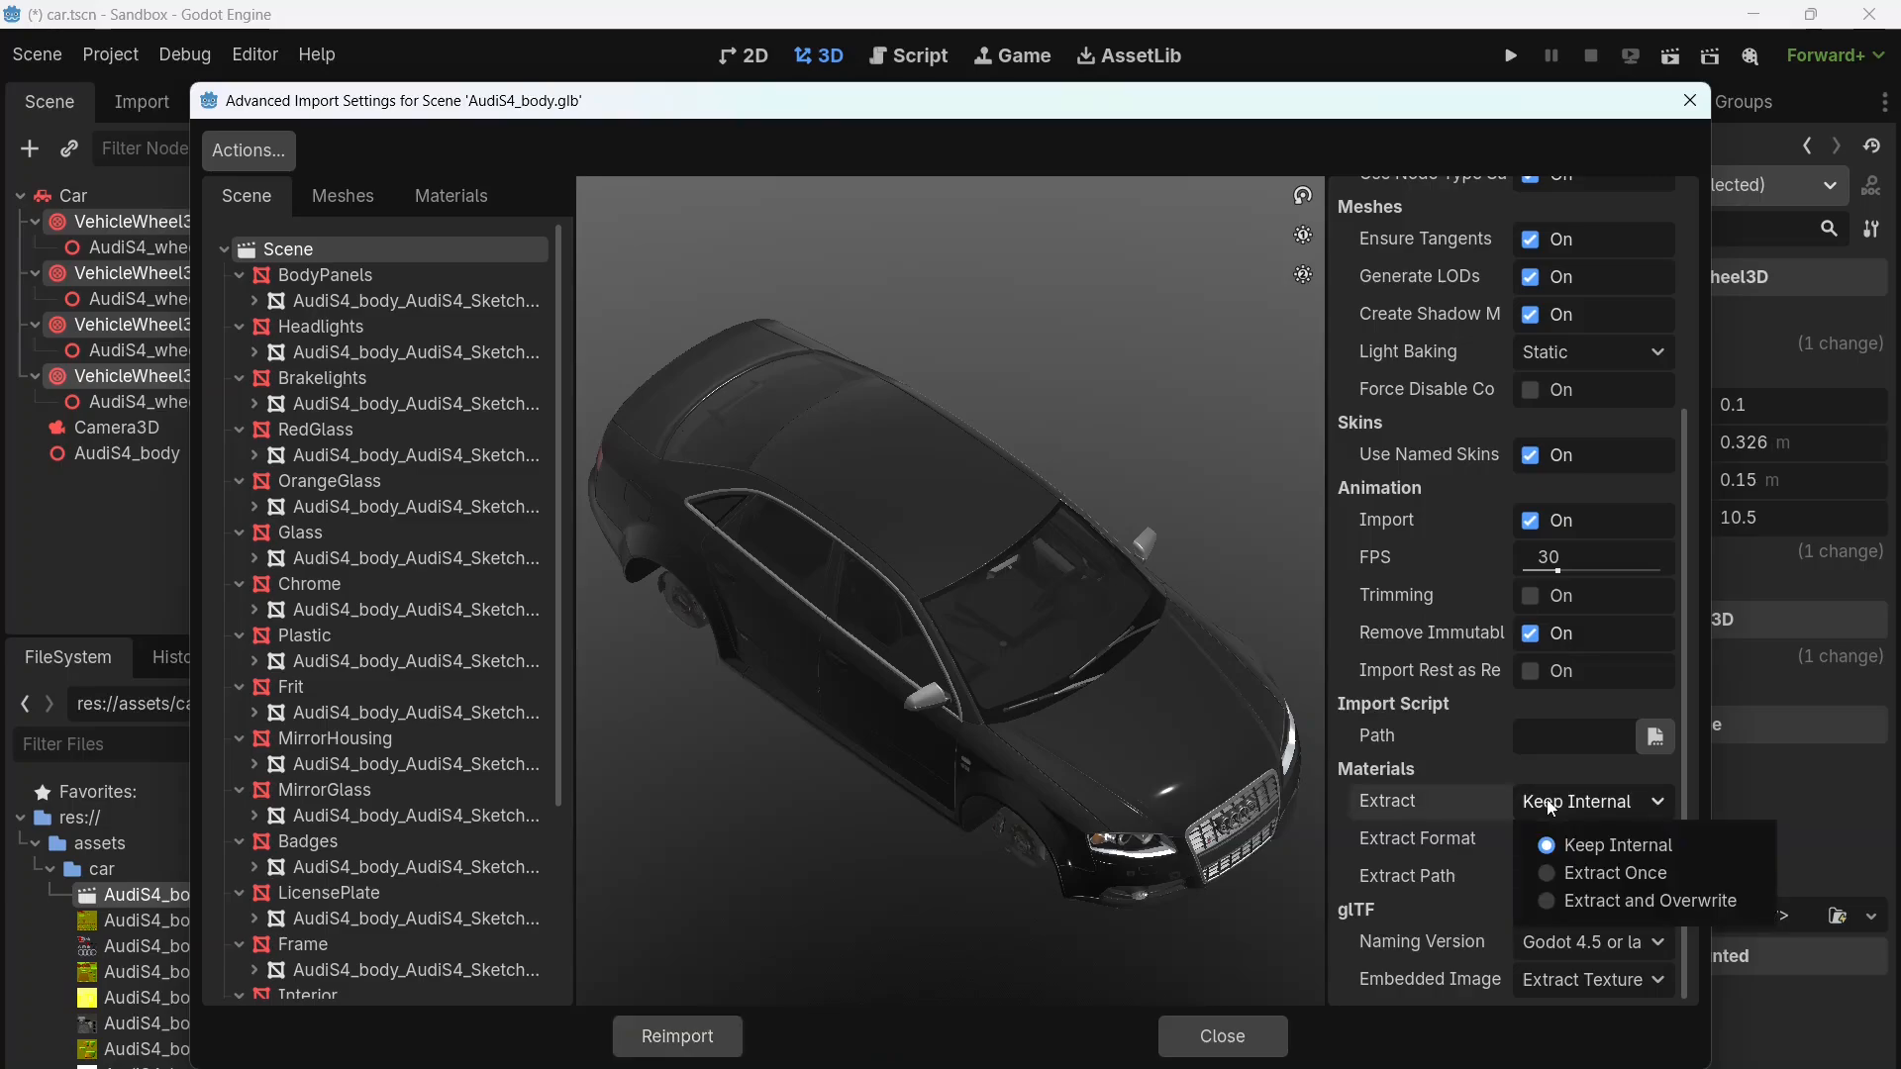
{"action": "left_click", "coordinate": [1601, 872]}
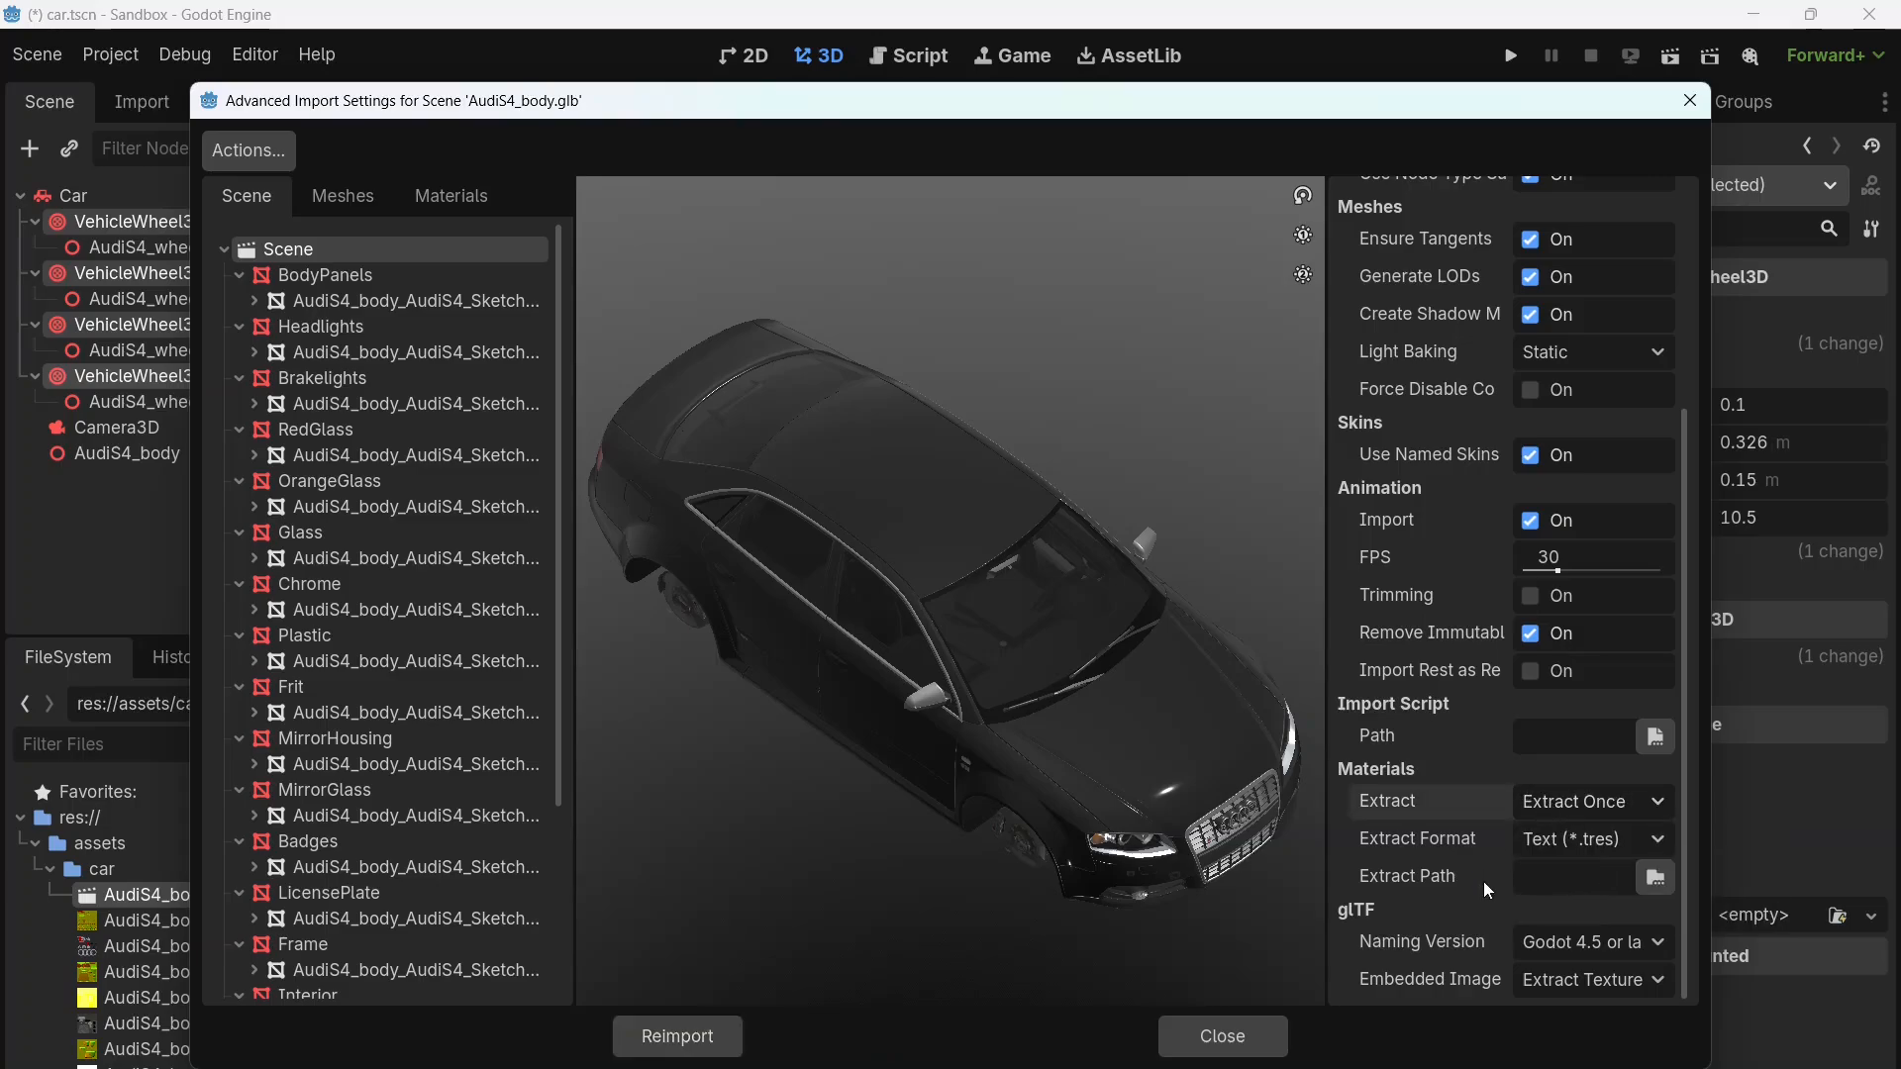
{"action": "left_click", "coordinate": [707, 1026]}
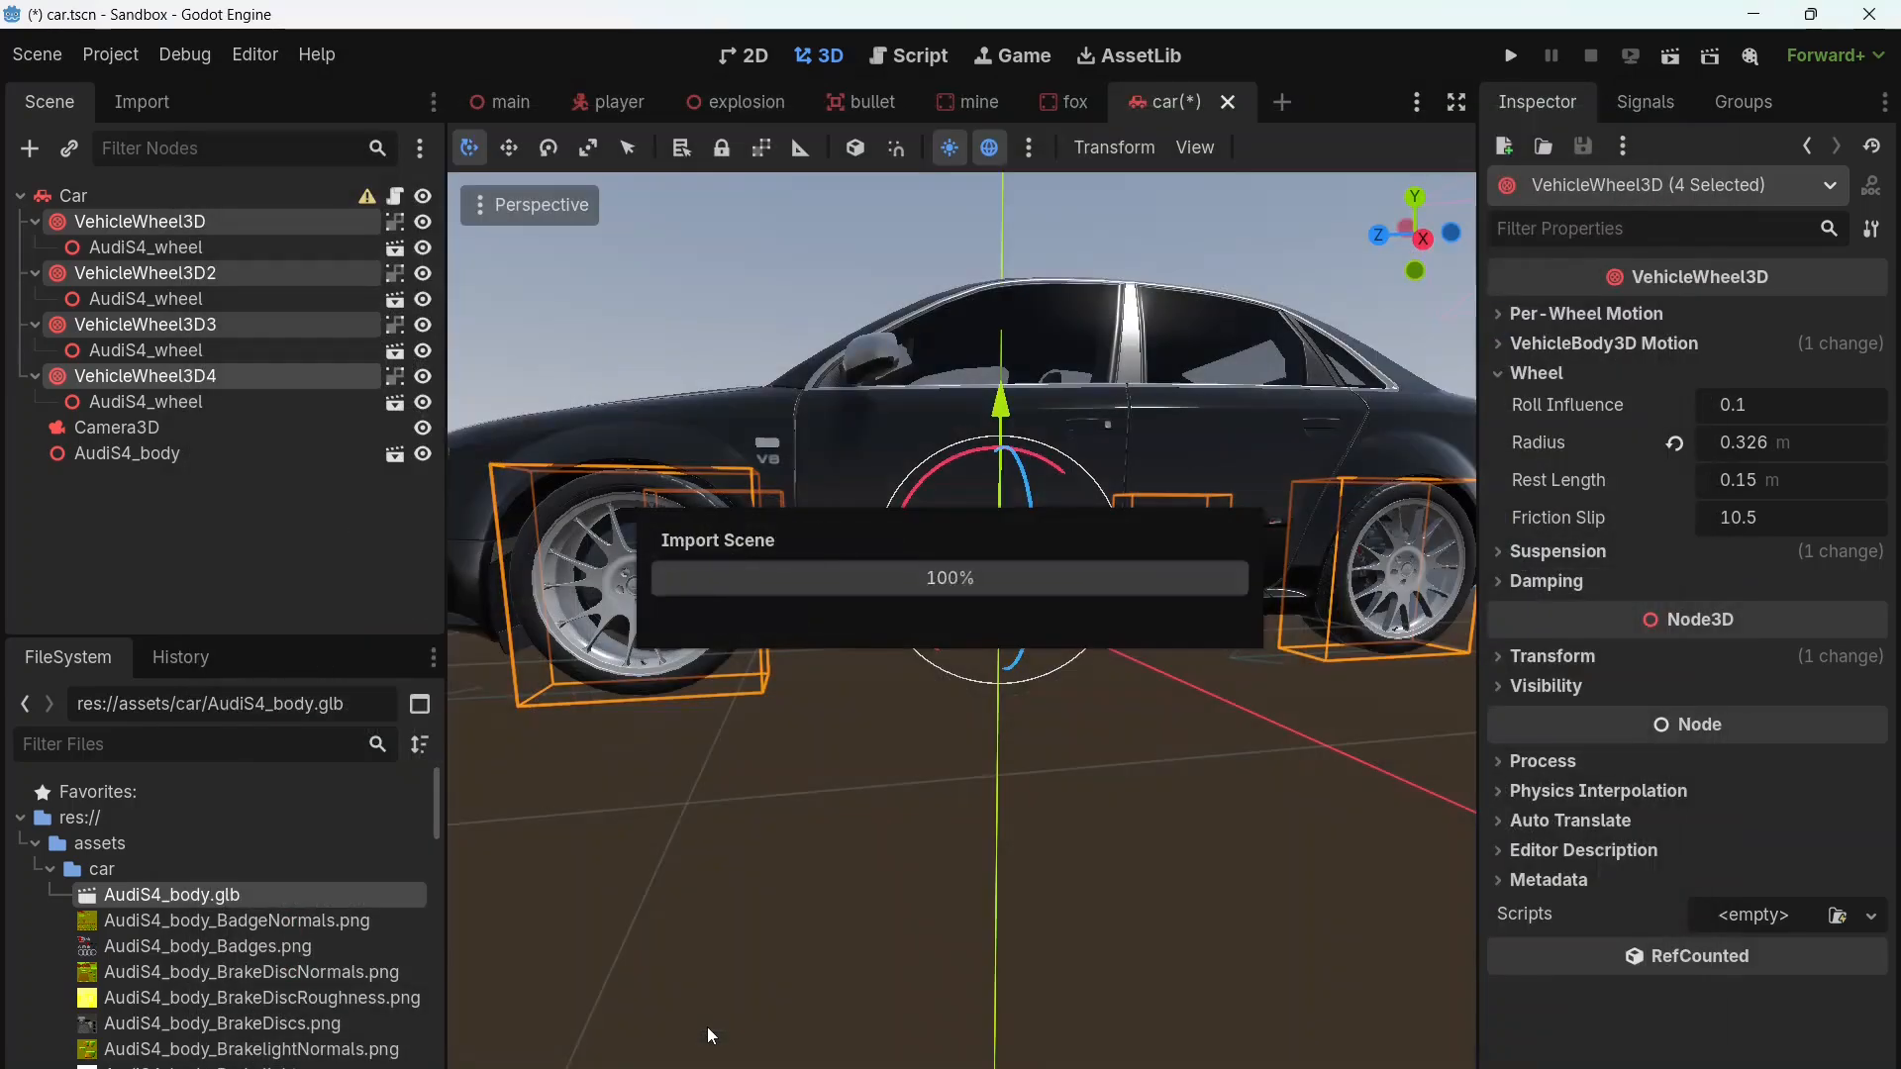
Step: Enable Editable Children on the AudiS4_body node
{"action": "middle_click_drag", "start_coordinate": [749, 789], "coordinate": [1079, 970]}
{"action": "scroll", "coordinate": [1253, 887], "scroll_direction": "down", "scroll_amount": 3}
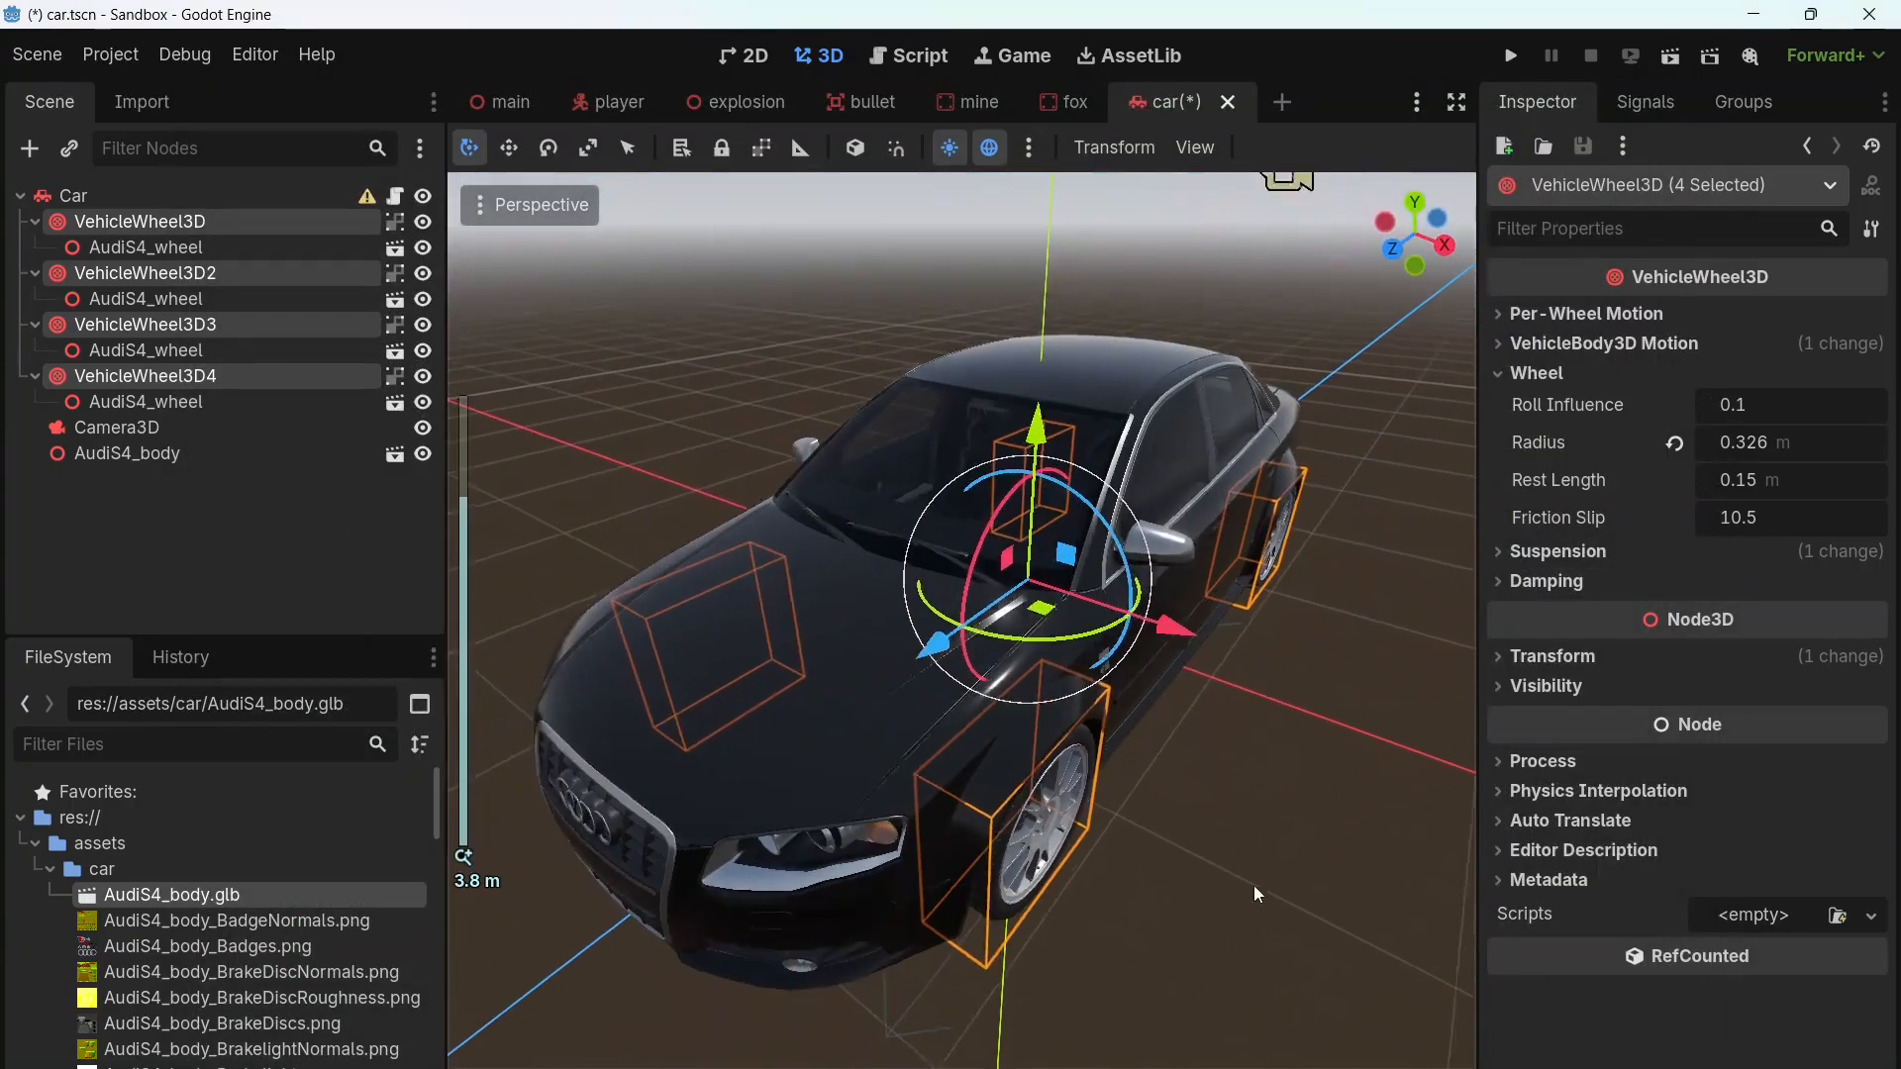
{"action": "middle_click_drag", "start_coordinate": [1253, 887], "coordinate": [1183, 866]}
{"action": "left_click", "coordinate": [335, 544]}
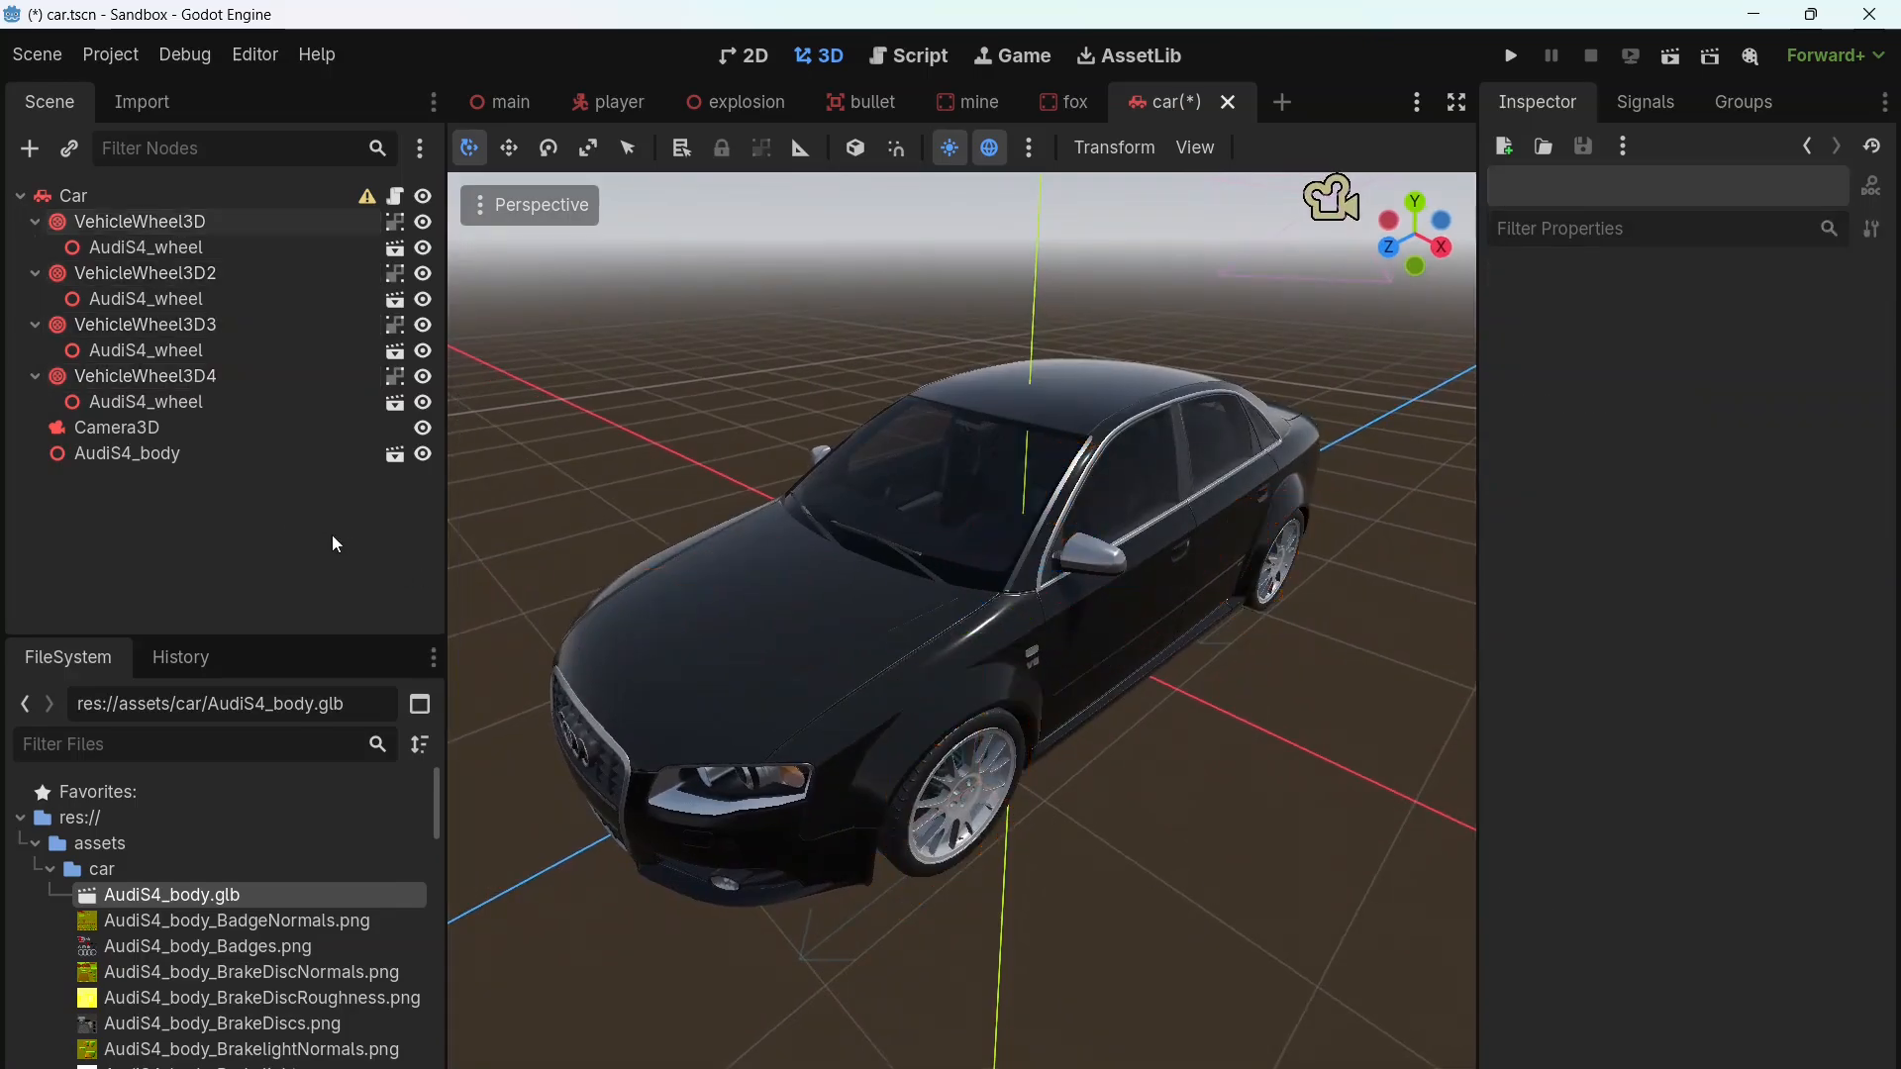
{"action": "left_click", "coordinate": [162, 454]}
{"action": "right_click", "coordinate": [160, 453]}
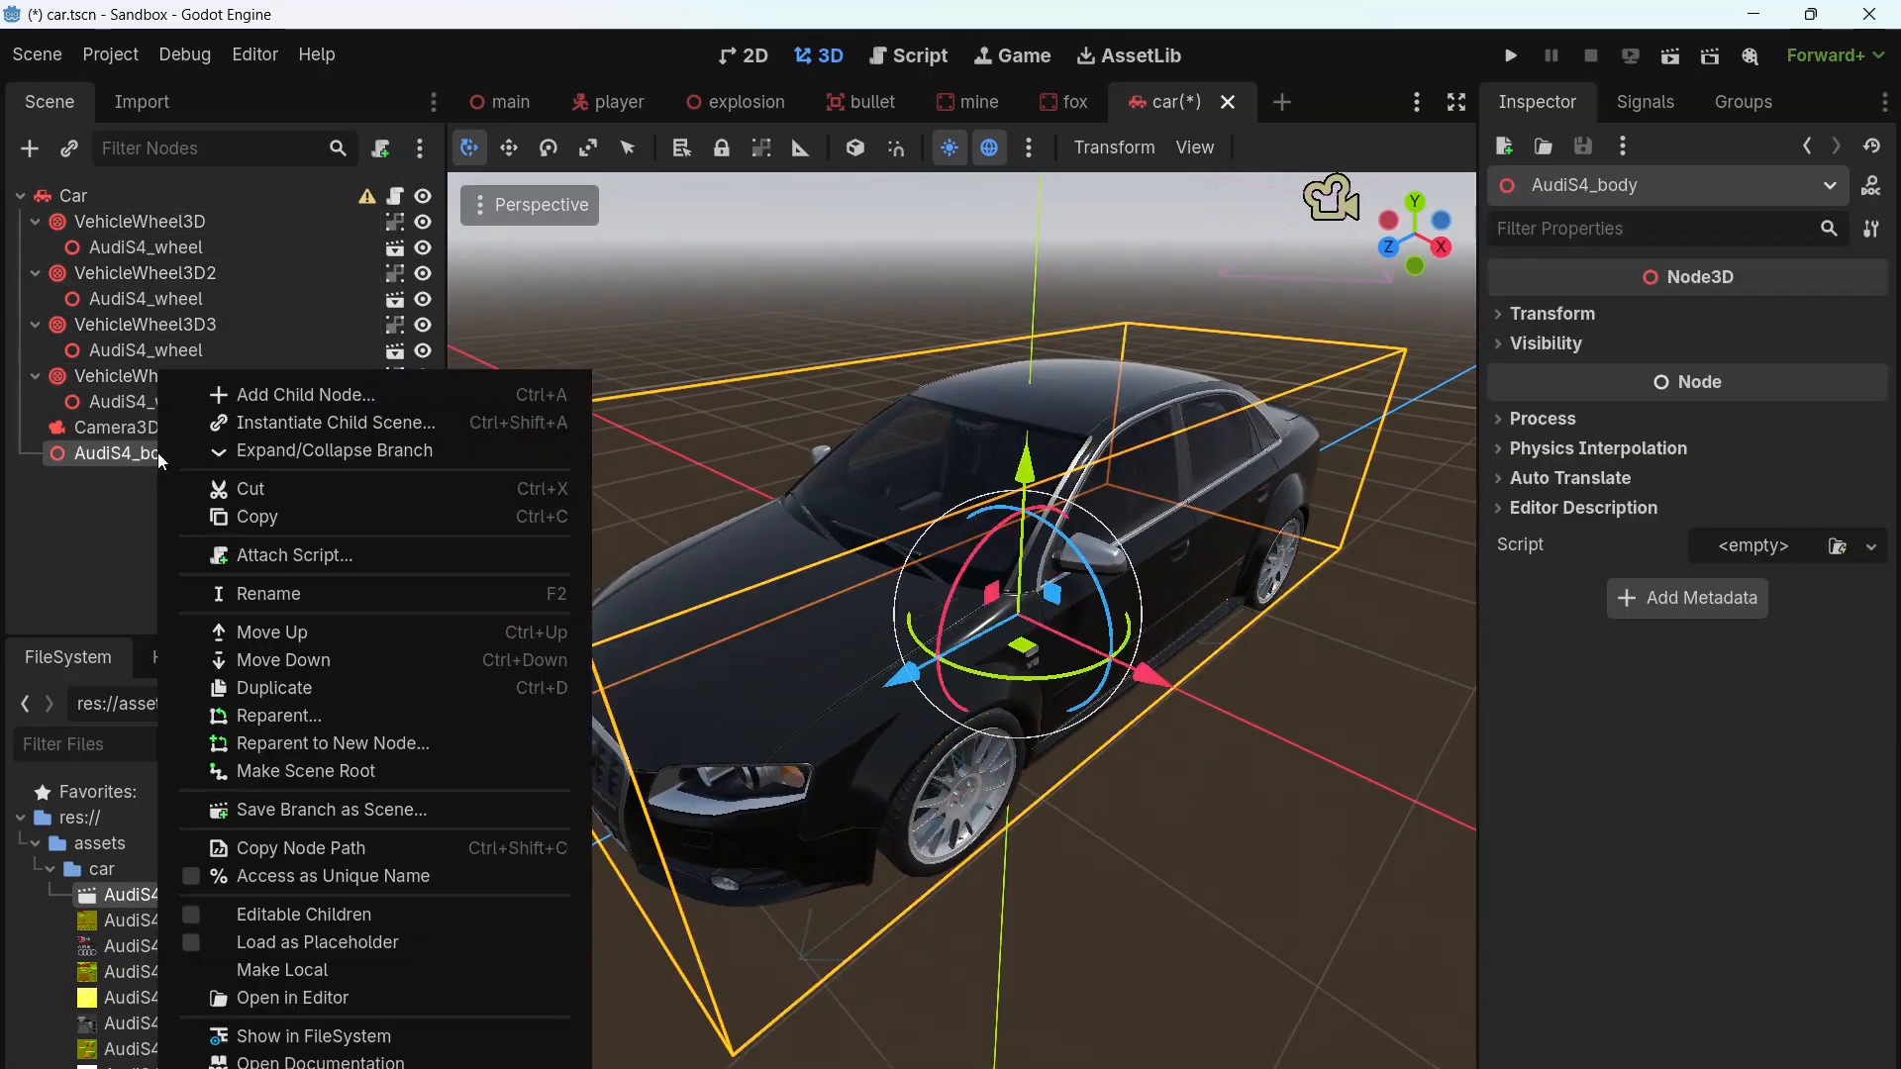
{"action": "left_click", "coordinate": [292, 914]}
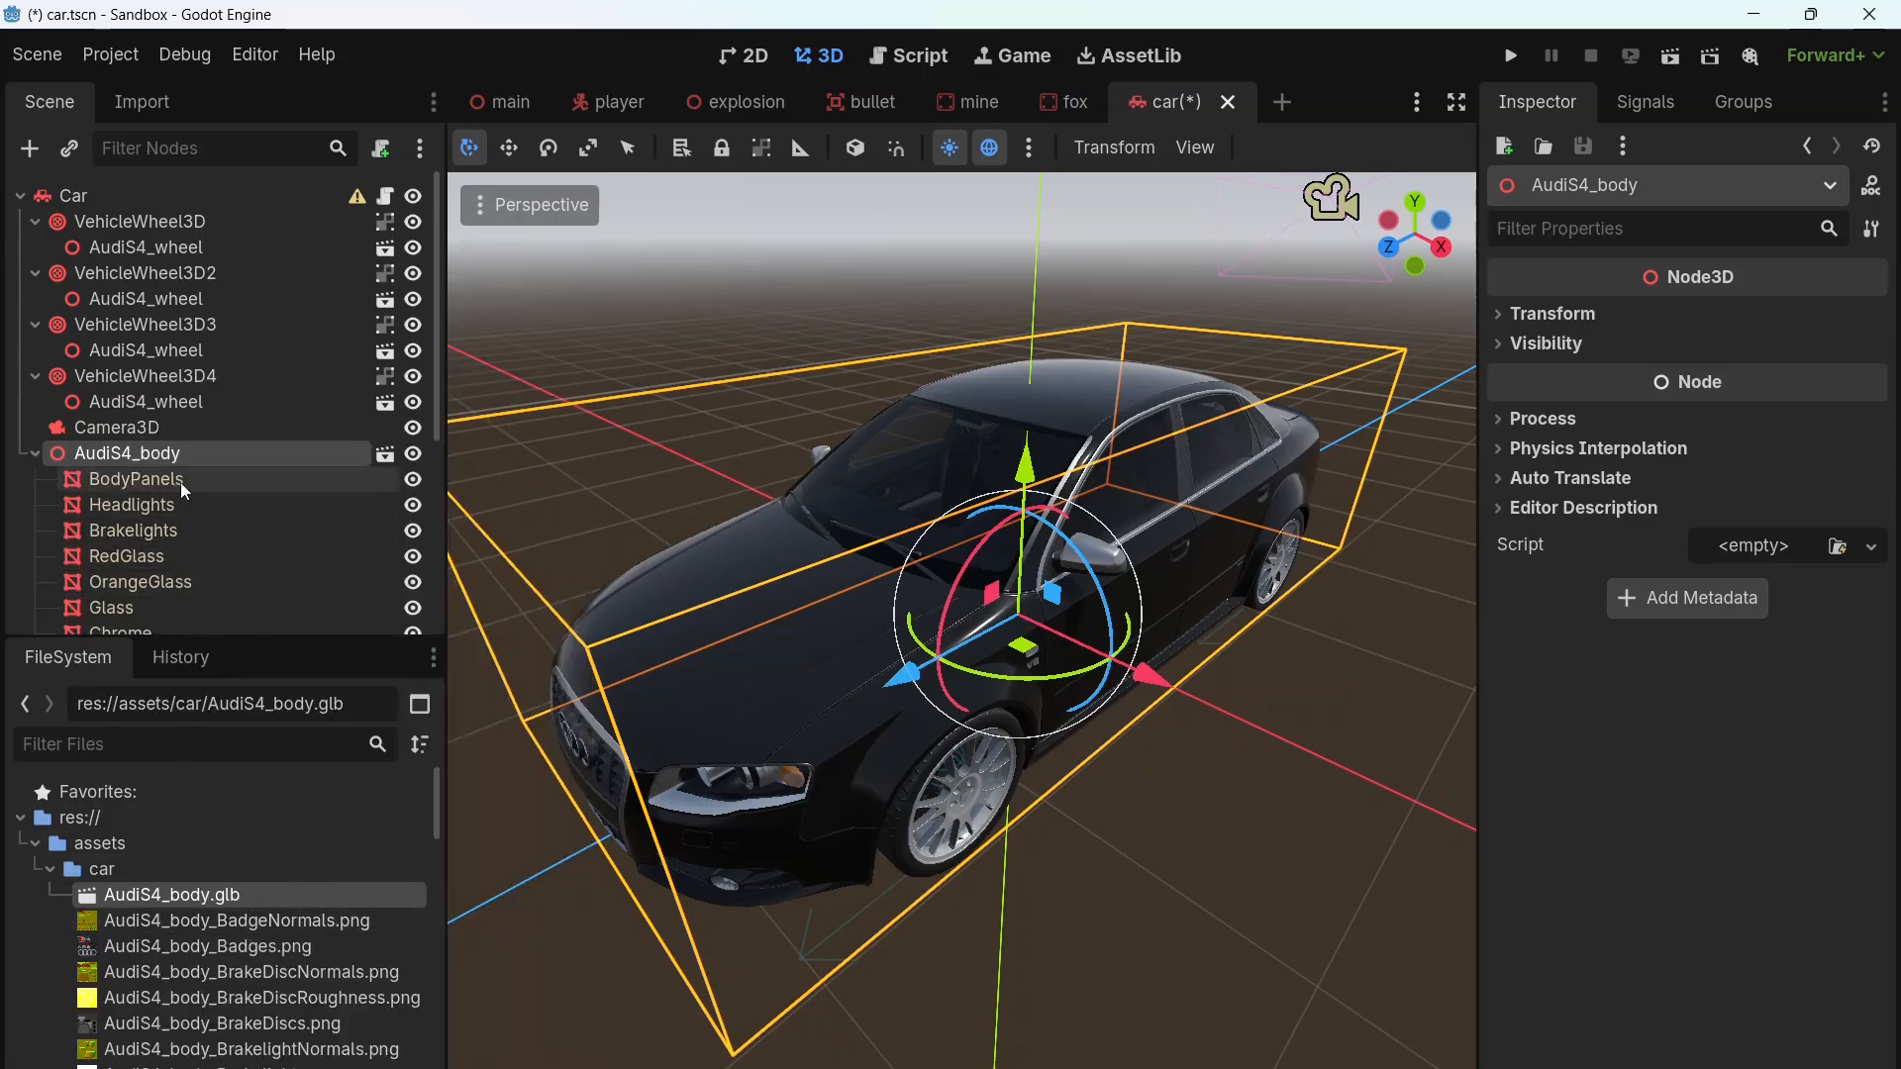
Step: Move the Headlights mesh sideways along x out of the car body to inspect it, and undo the move
{"action": "scroll", "coordinate": [182, 481], "scroll_direction": "down", "scroll_amount": 3}
{"action": "scroll", "coordinate": [184, 475], "scroll_direction": "down", "scroll_amount": 2}
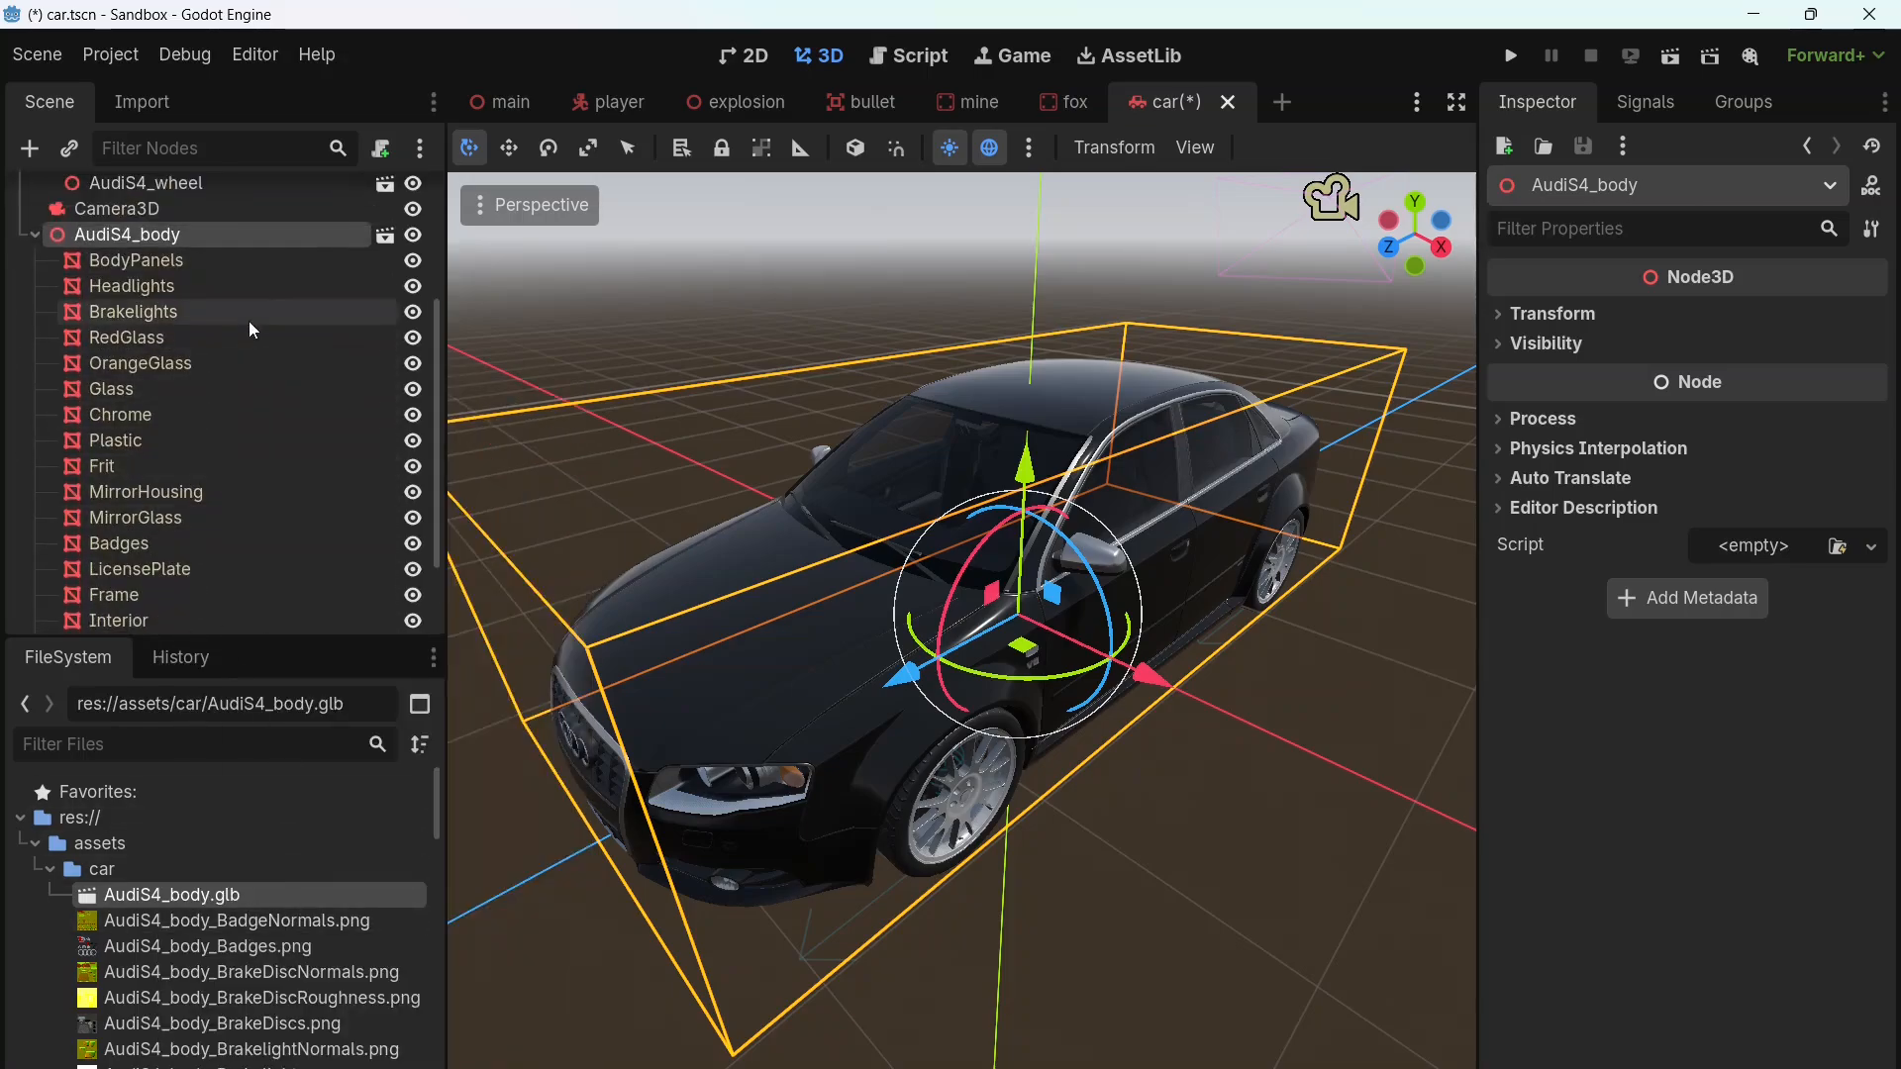
{"action": "left_click", "coordinate": [169, 297]}
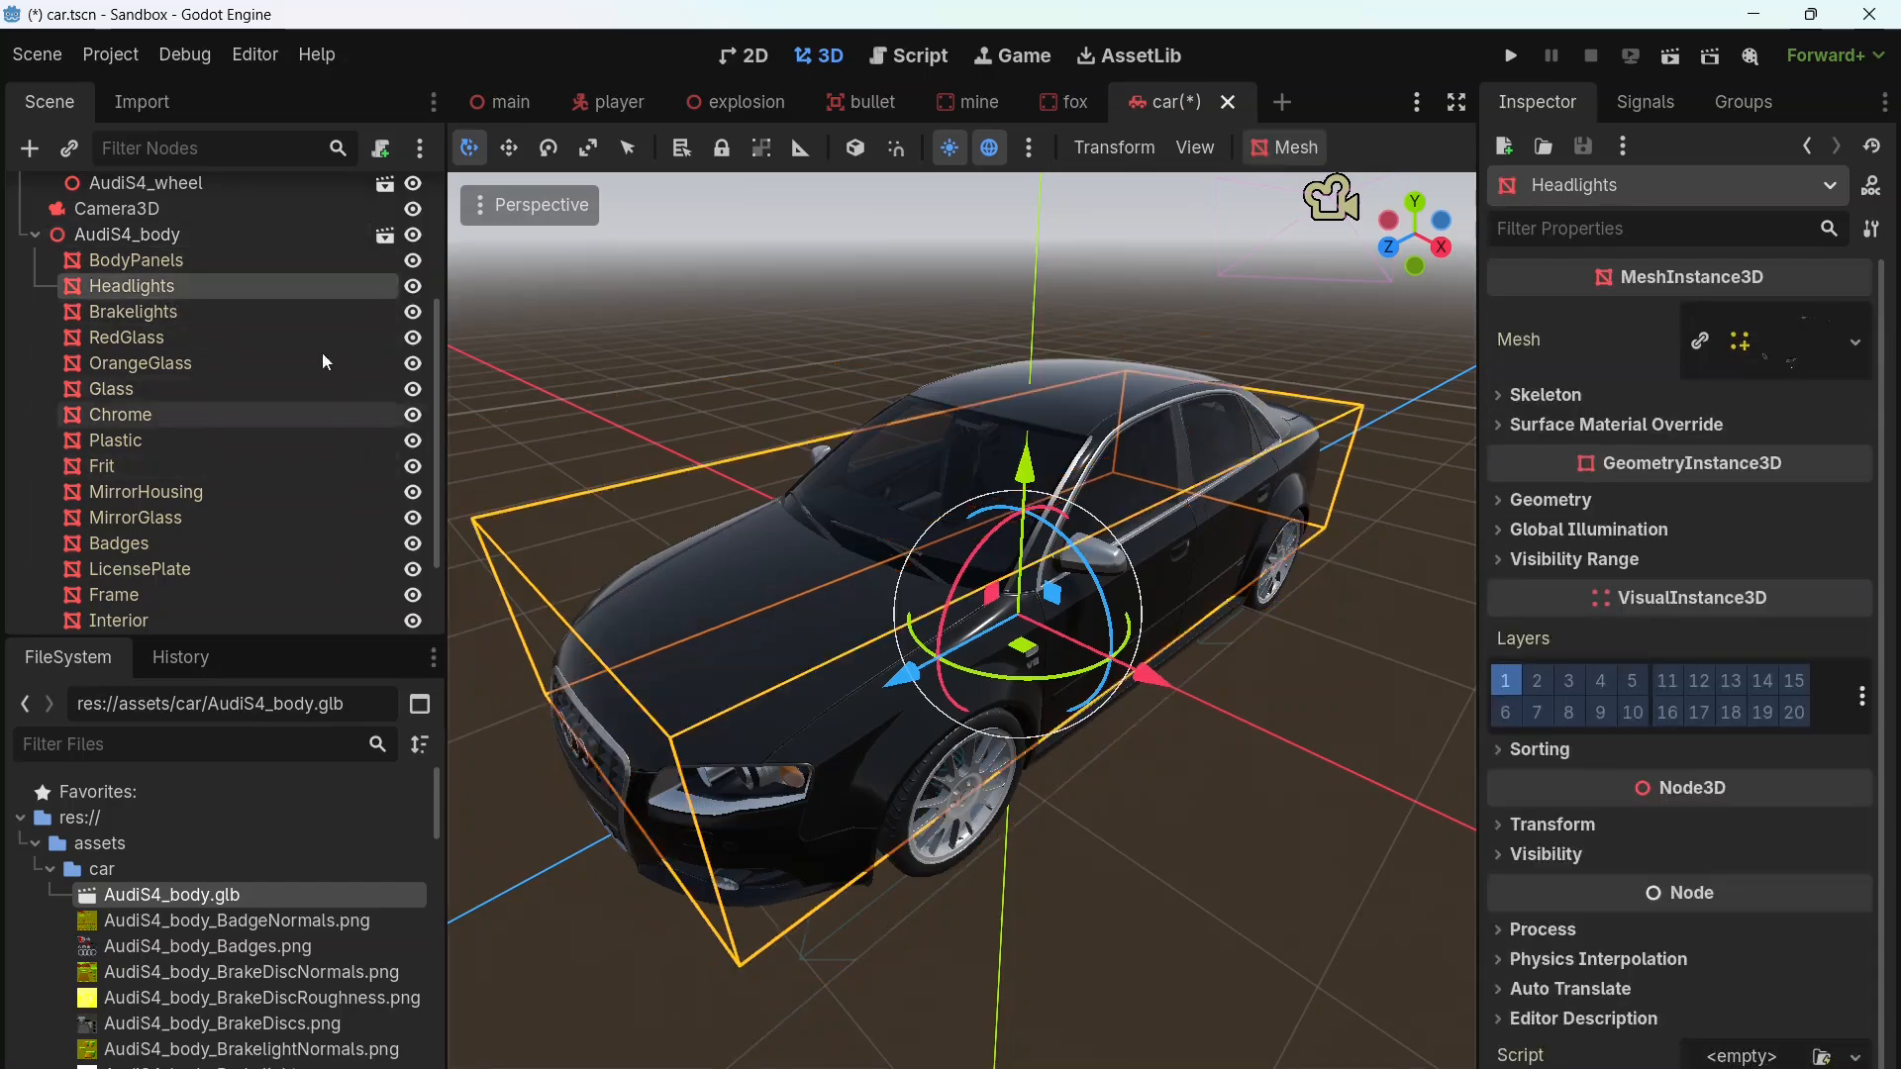
{"action": "left_click_drag", "start_coordinate": [1144, 678], "coordinate": [1333, 734]}
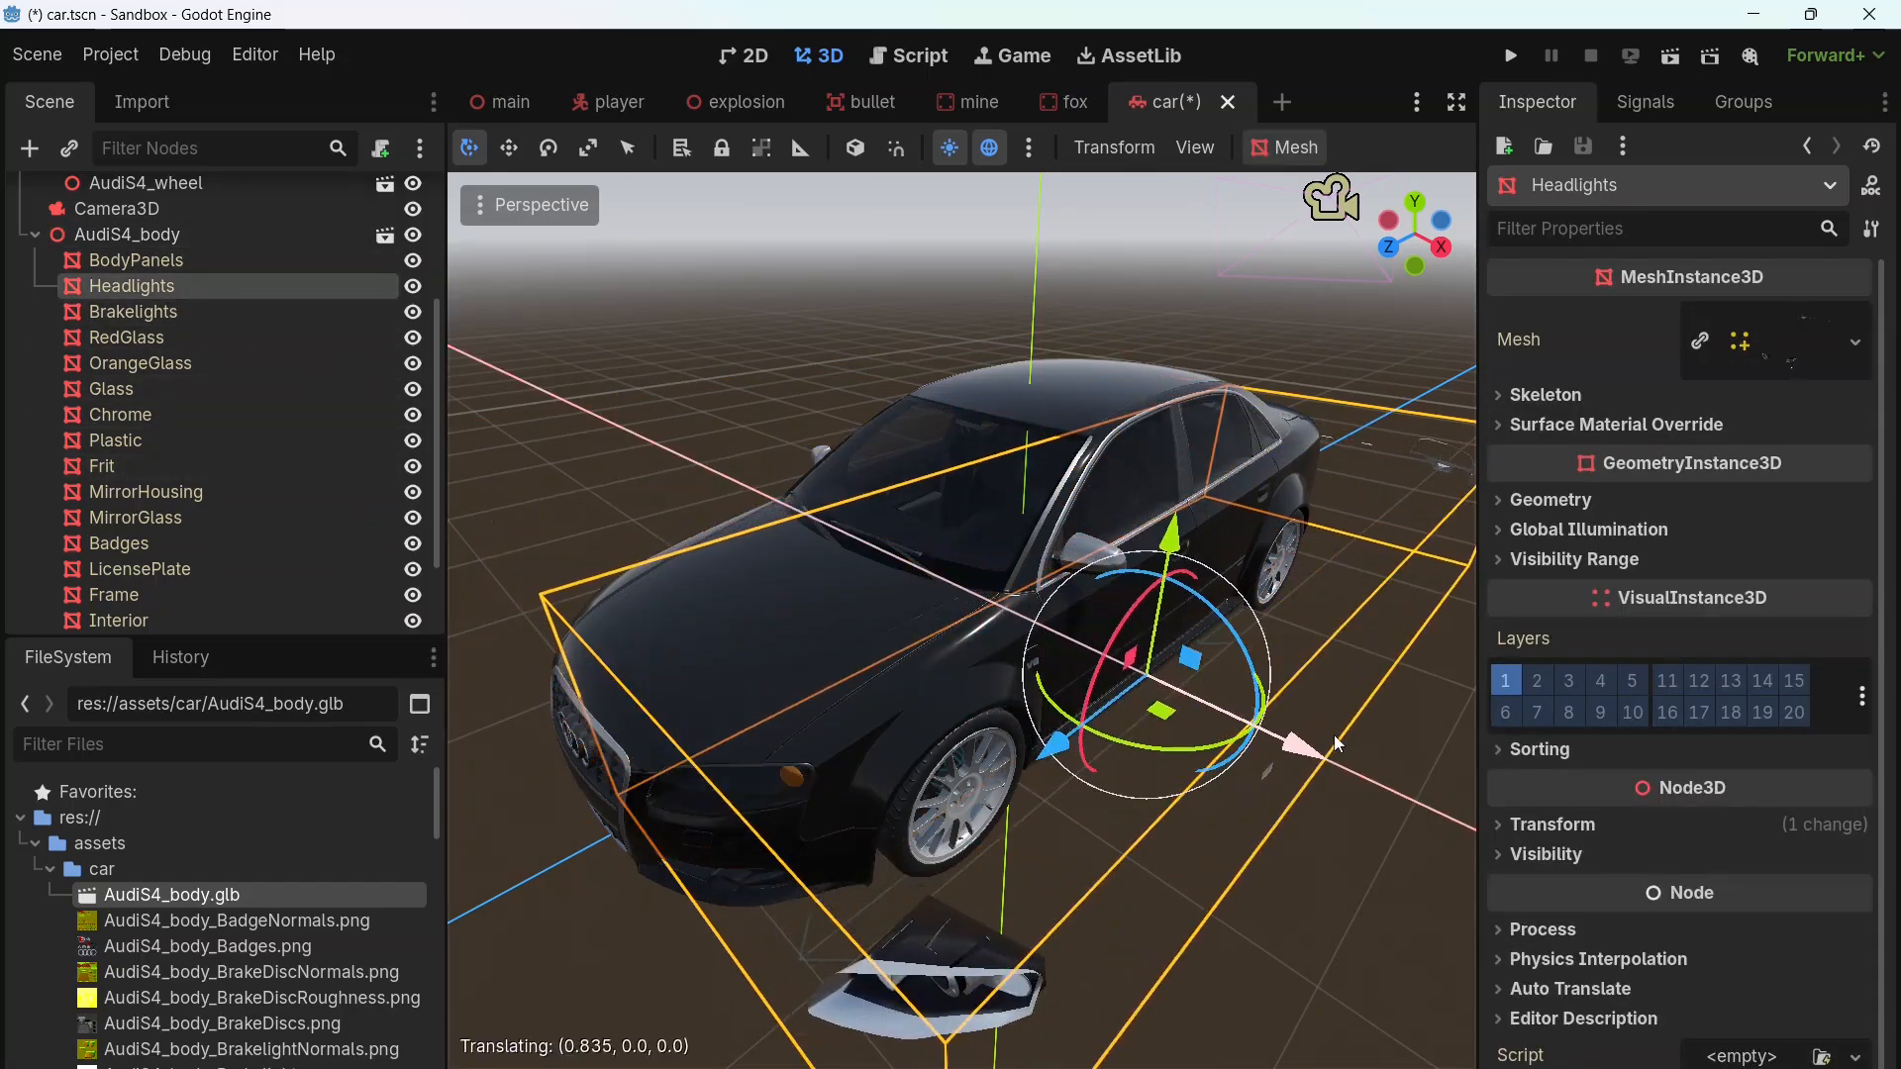
{"action": "key", "text": "ctrl+z"}
Step: Go through the Brakelights, RedGlass, OrangeGlass and Glass meshes, raise the Glass mesh to inspect it, and undo the move
{"action": "left_click", "coordinate": [111, 313]}
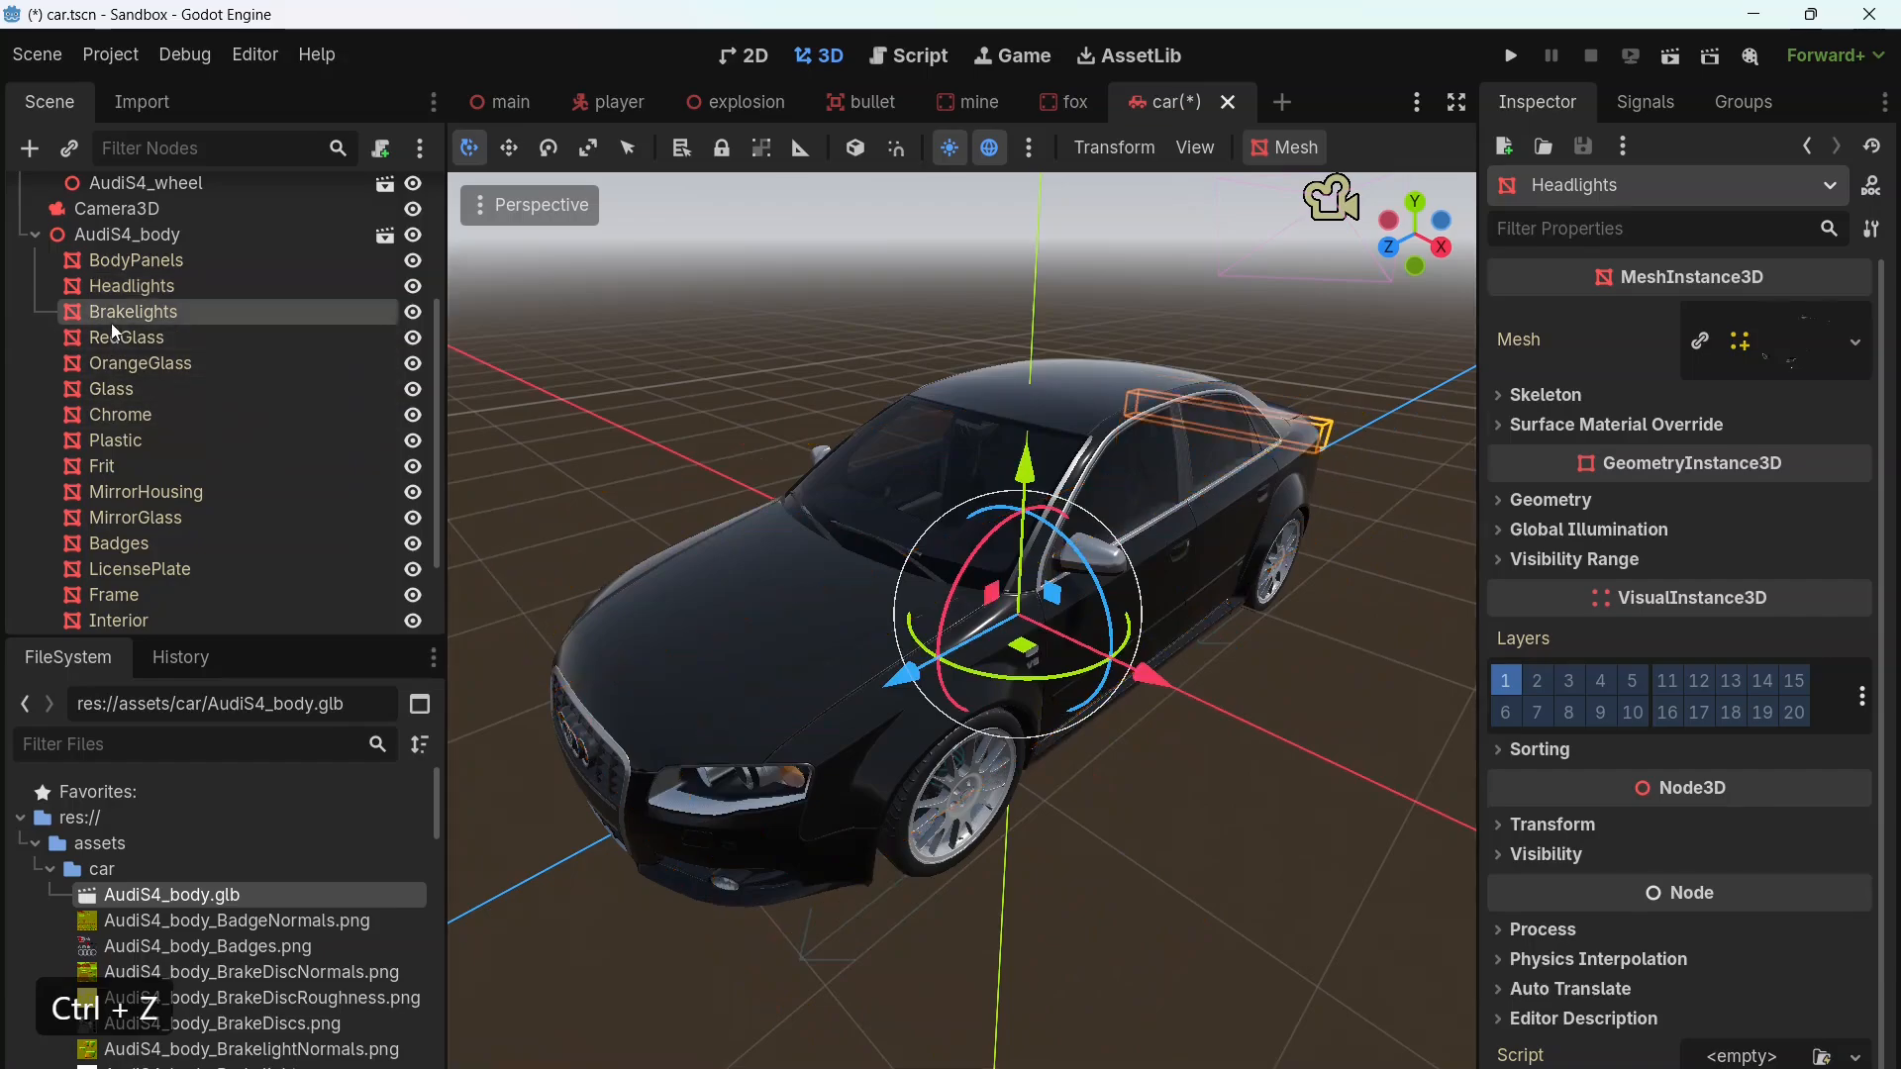
{"action": "left_click", "coordinate": [113, 338]}
{"action": "left_click", "coordinate": [114, 364]}
{"action": "left_click", "coordinate": [117, 390]}
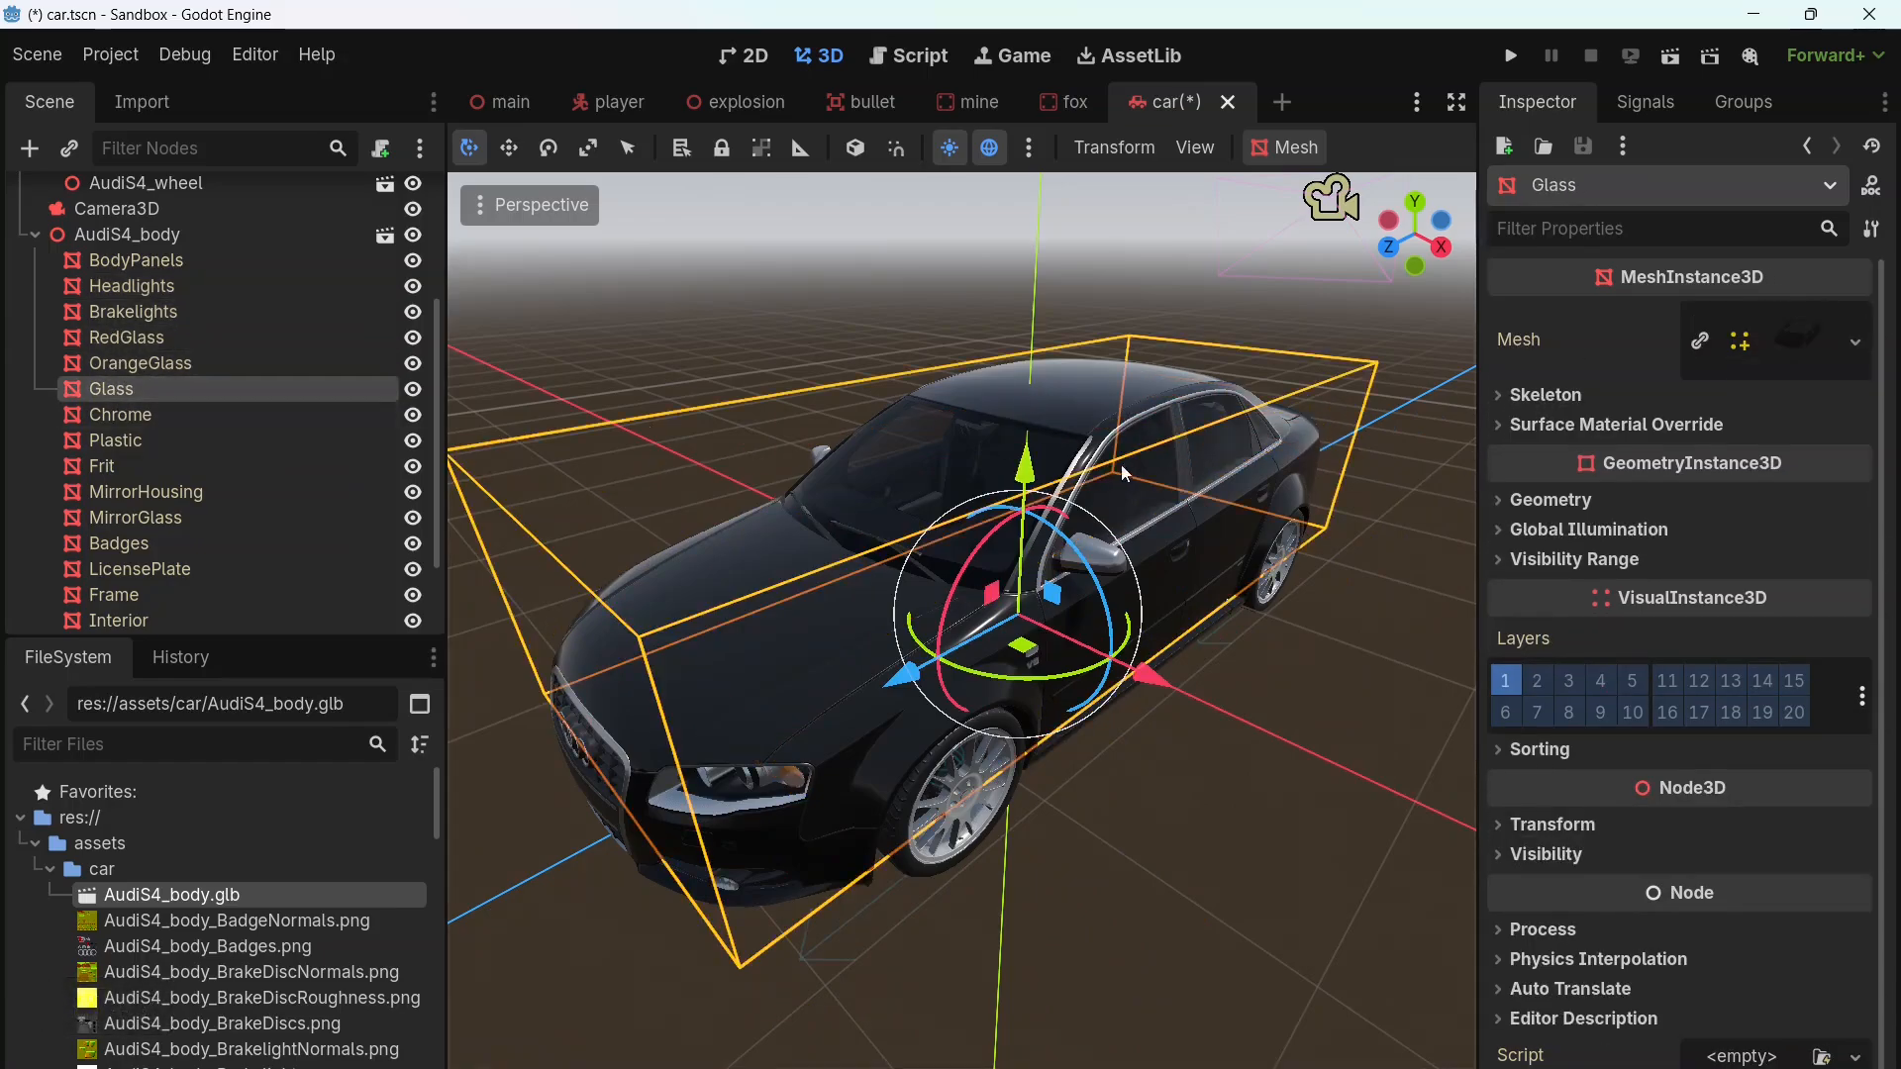
{"action": "left_click_drag", "start_coordinate": [1025, 457], "coordinate": [1029, 394]}
{"action": "key", "text": "ctrl+z"}
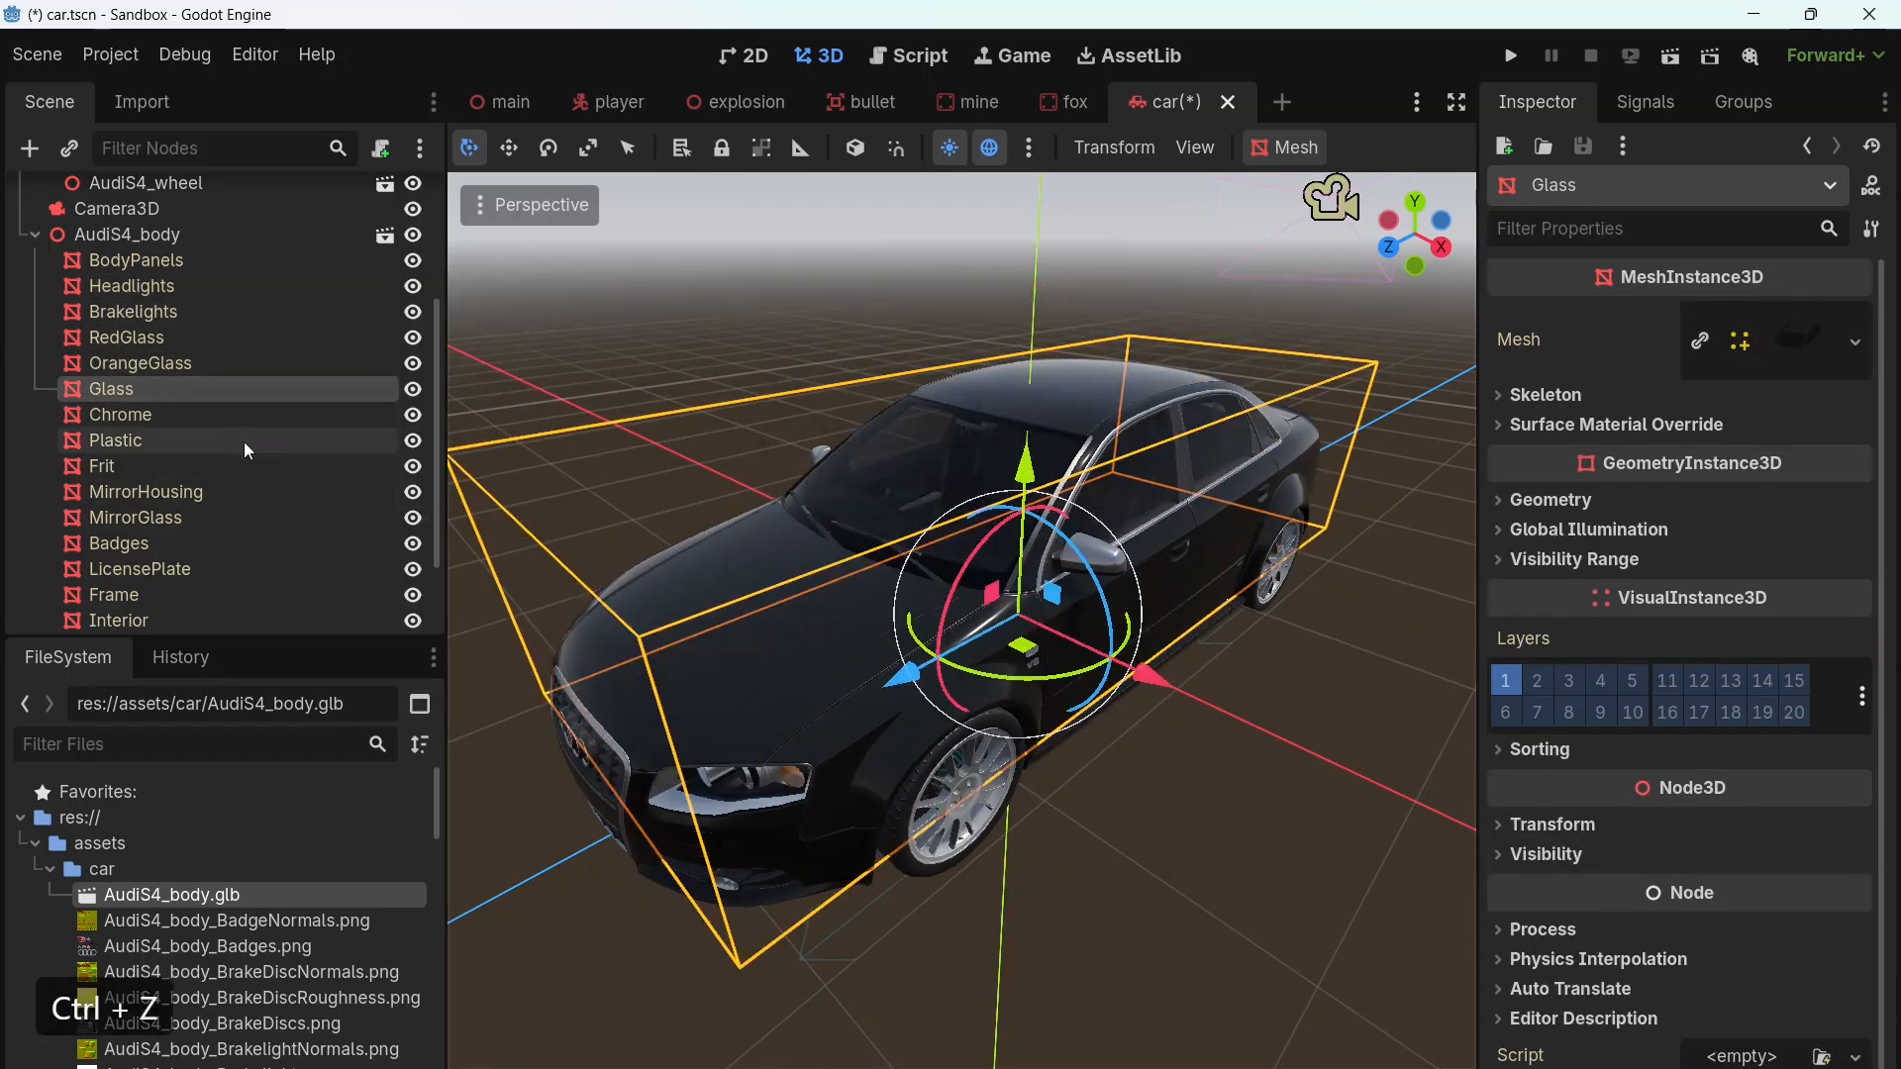
Step: Move the Frame mesh sideways along x out of the car body to inspect it, and undo the move
{"action": "scroll", "coordinate": [240, 442], "scroll_direction": "down", "scroll_amount": 3}
{"action": "left_click", "coordinate": [175, 481]}
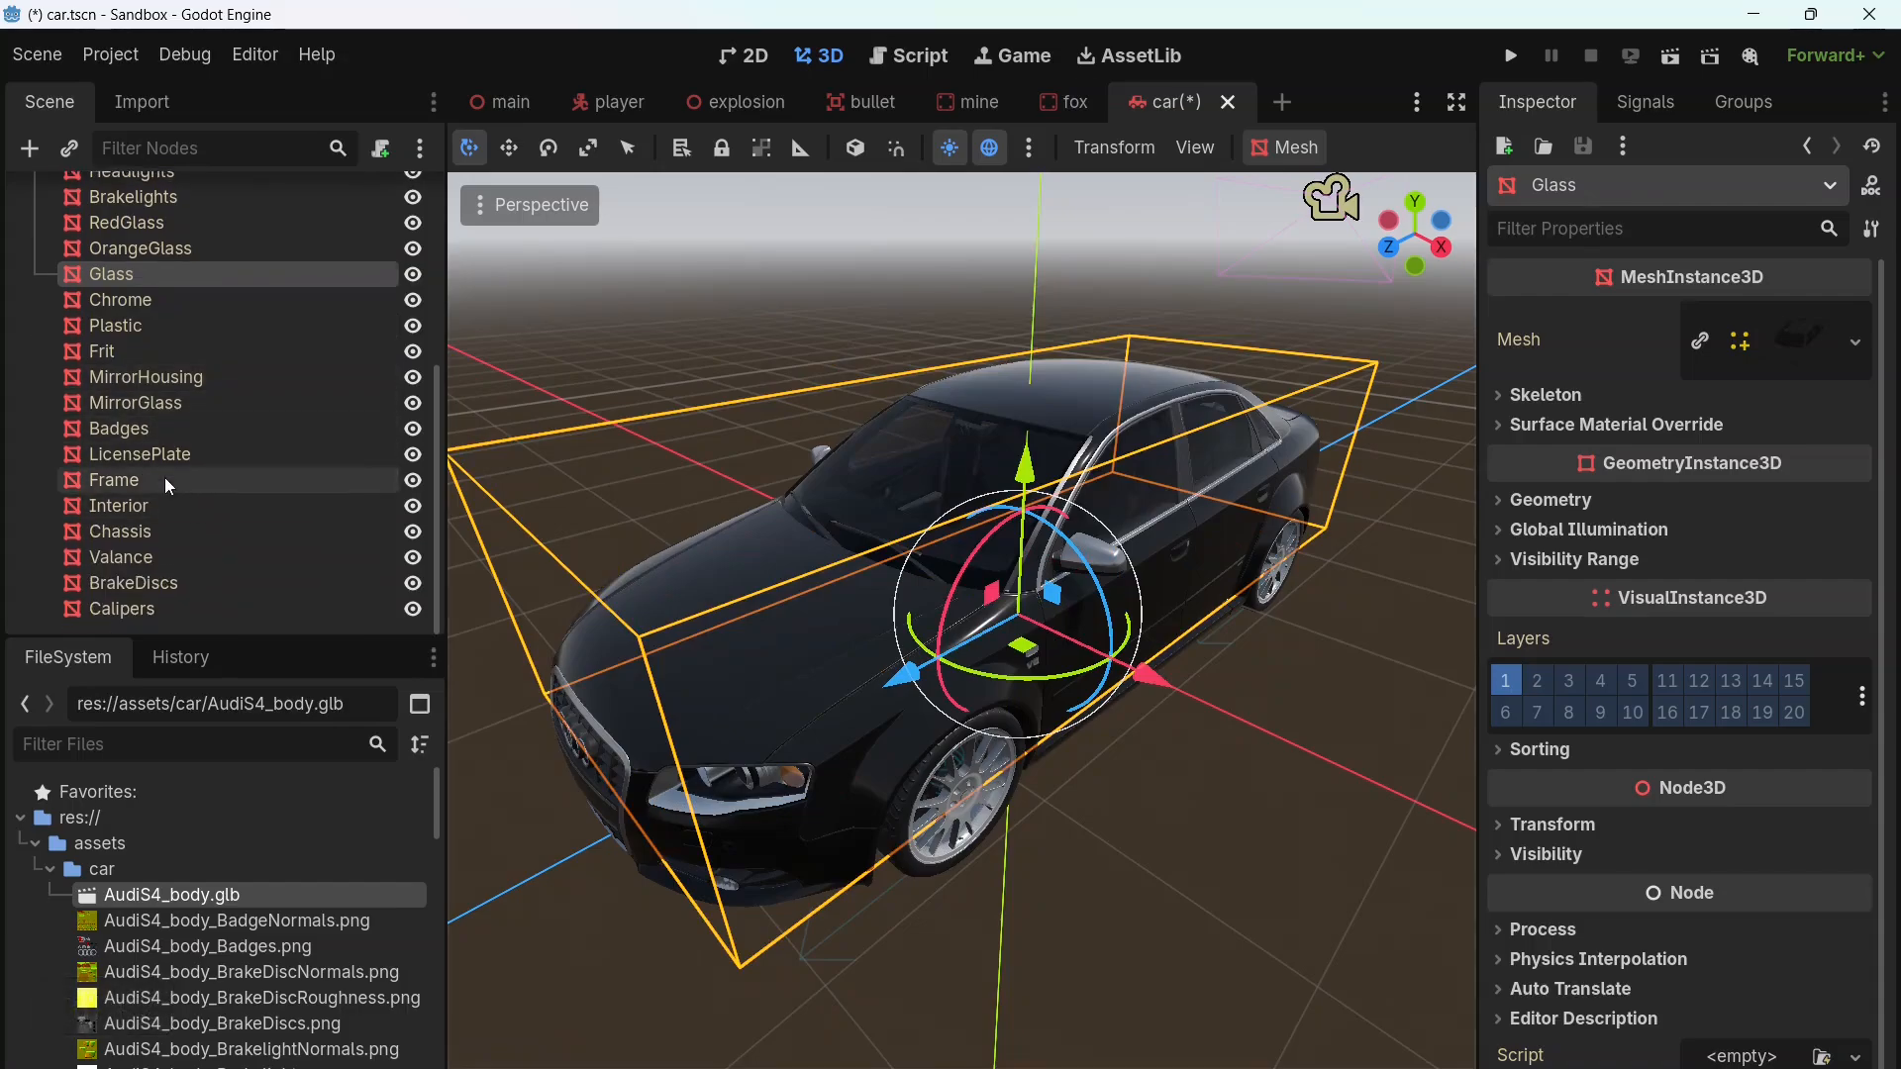
{"action": "left_click_drag", "start_coordinate": [1151, 669], "coordinate": [1338, 754]}
{"action": "key", "text": "ctrl+z"}
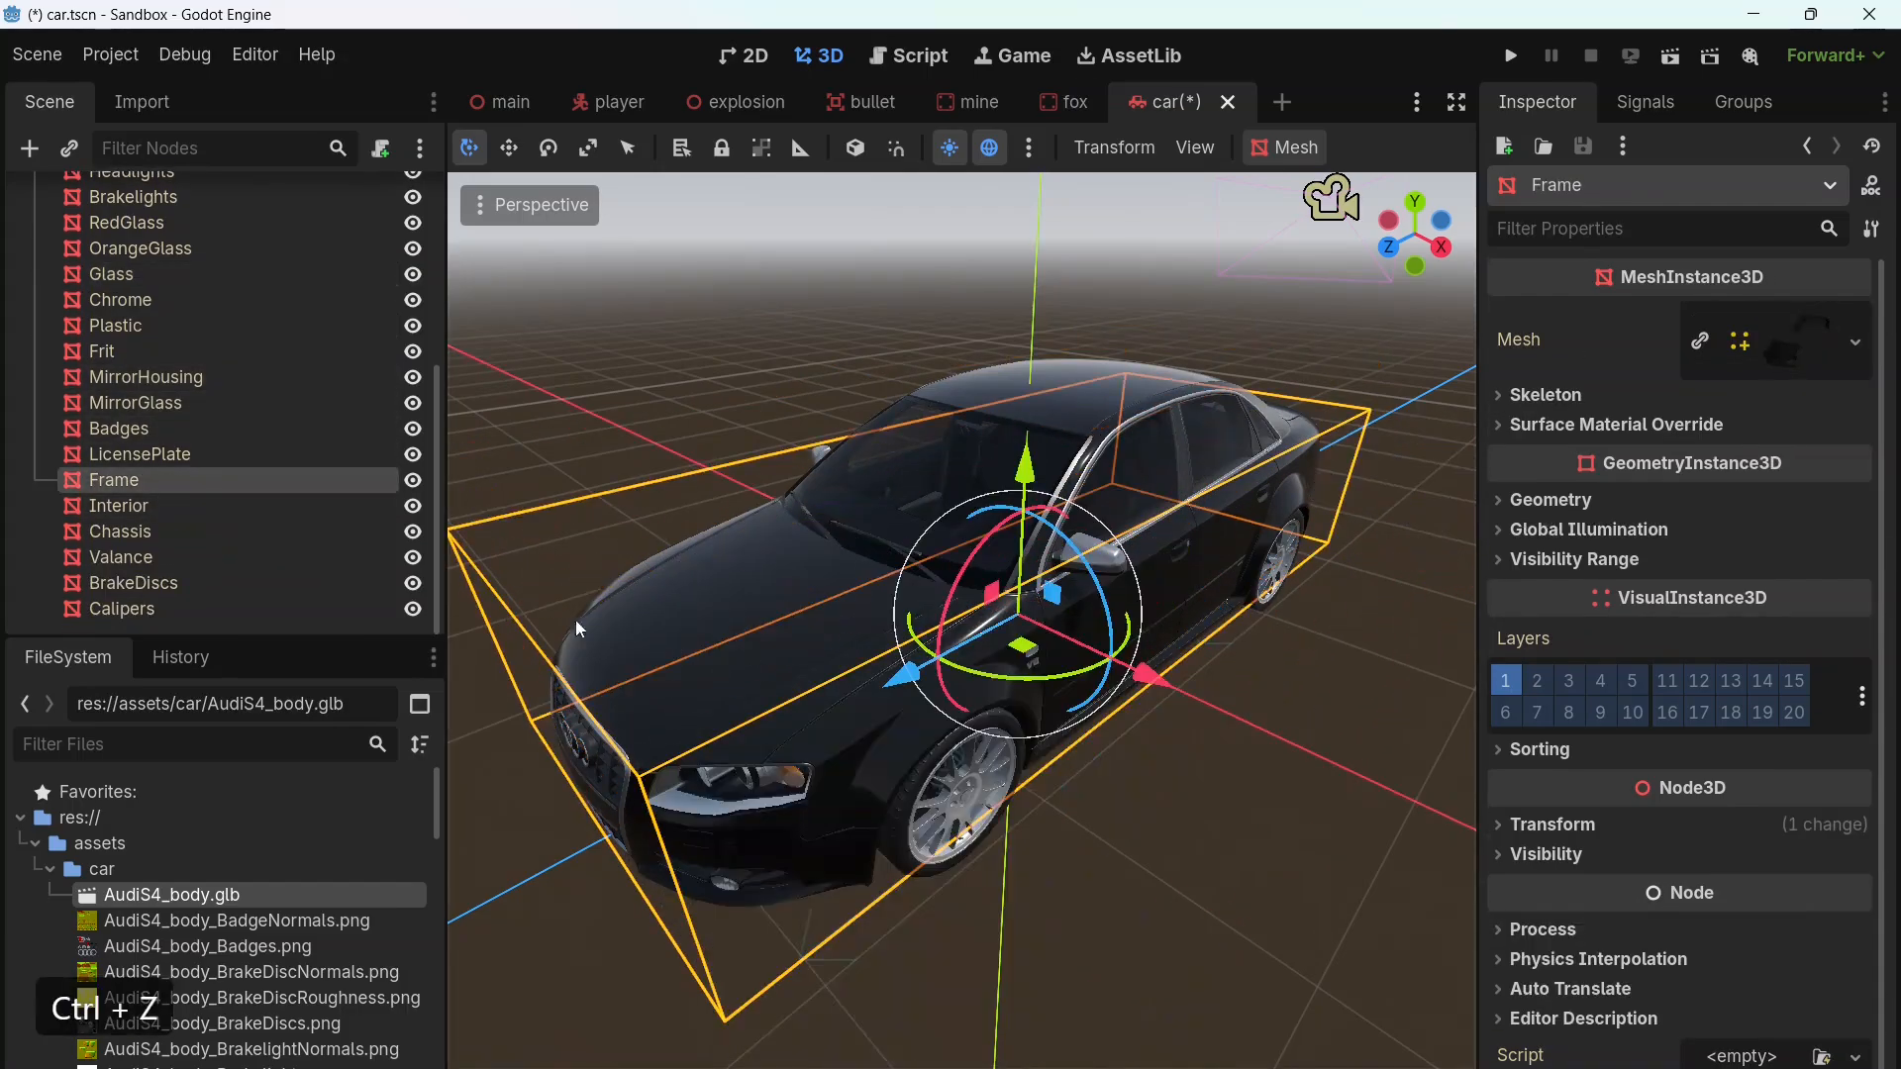
Step: Move the Chassis and Interior meshes sideways out of the car one after the other to inspect them, undoing each move
{"action": "left_click", "coordinate": [170, 533]}
{"action": "left_click_drag", "start_coordinate": [1152, 679], "coordinate": [1486, 787]}
{"action": "key", "text": "ctrl+z"}
{"action": "left_click", "coordinate": [140, 505]}
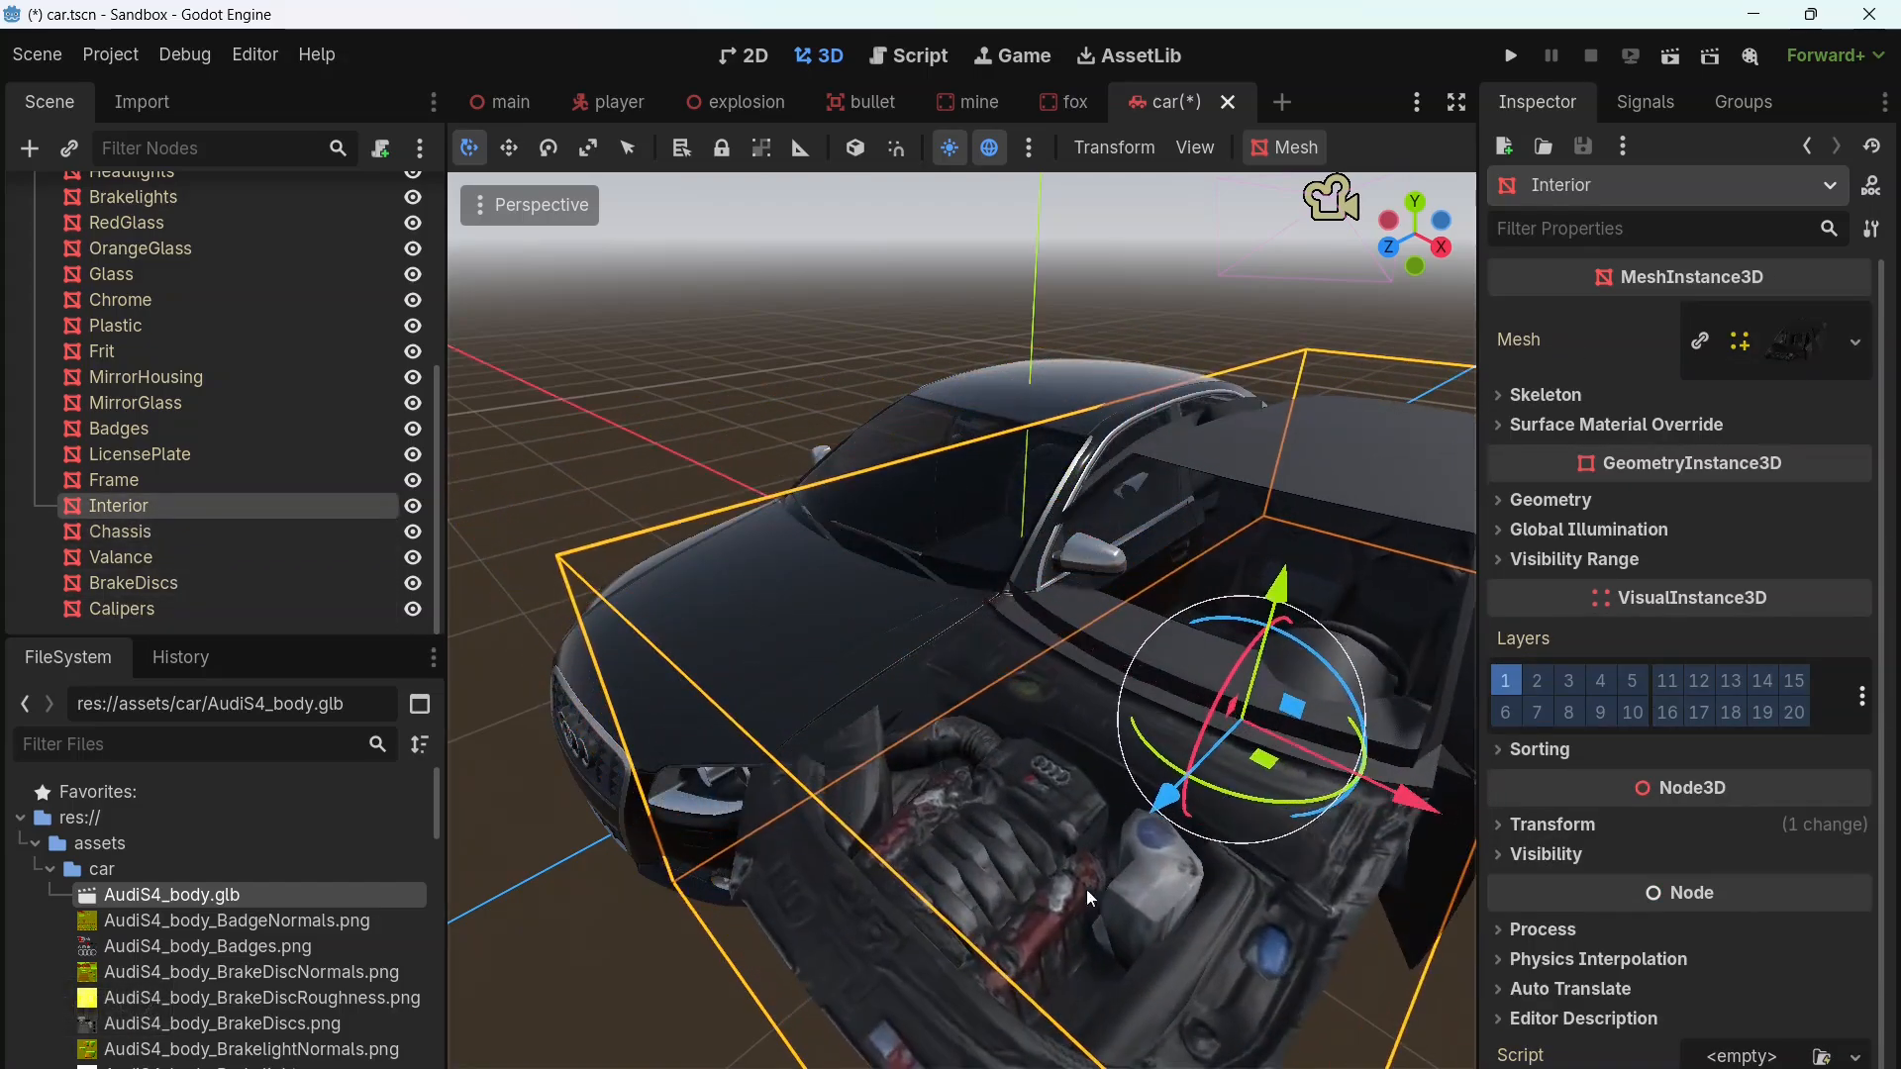
{"action": "key", "text": "ctrl+z"}
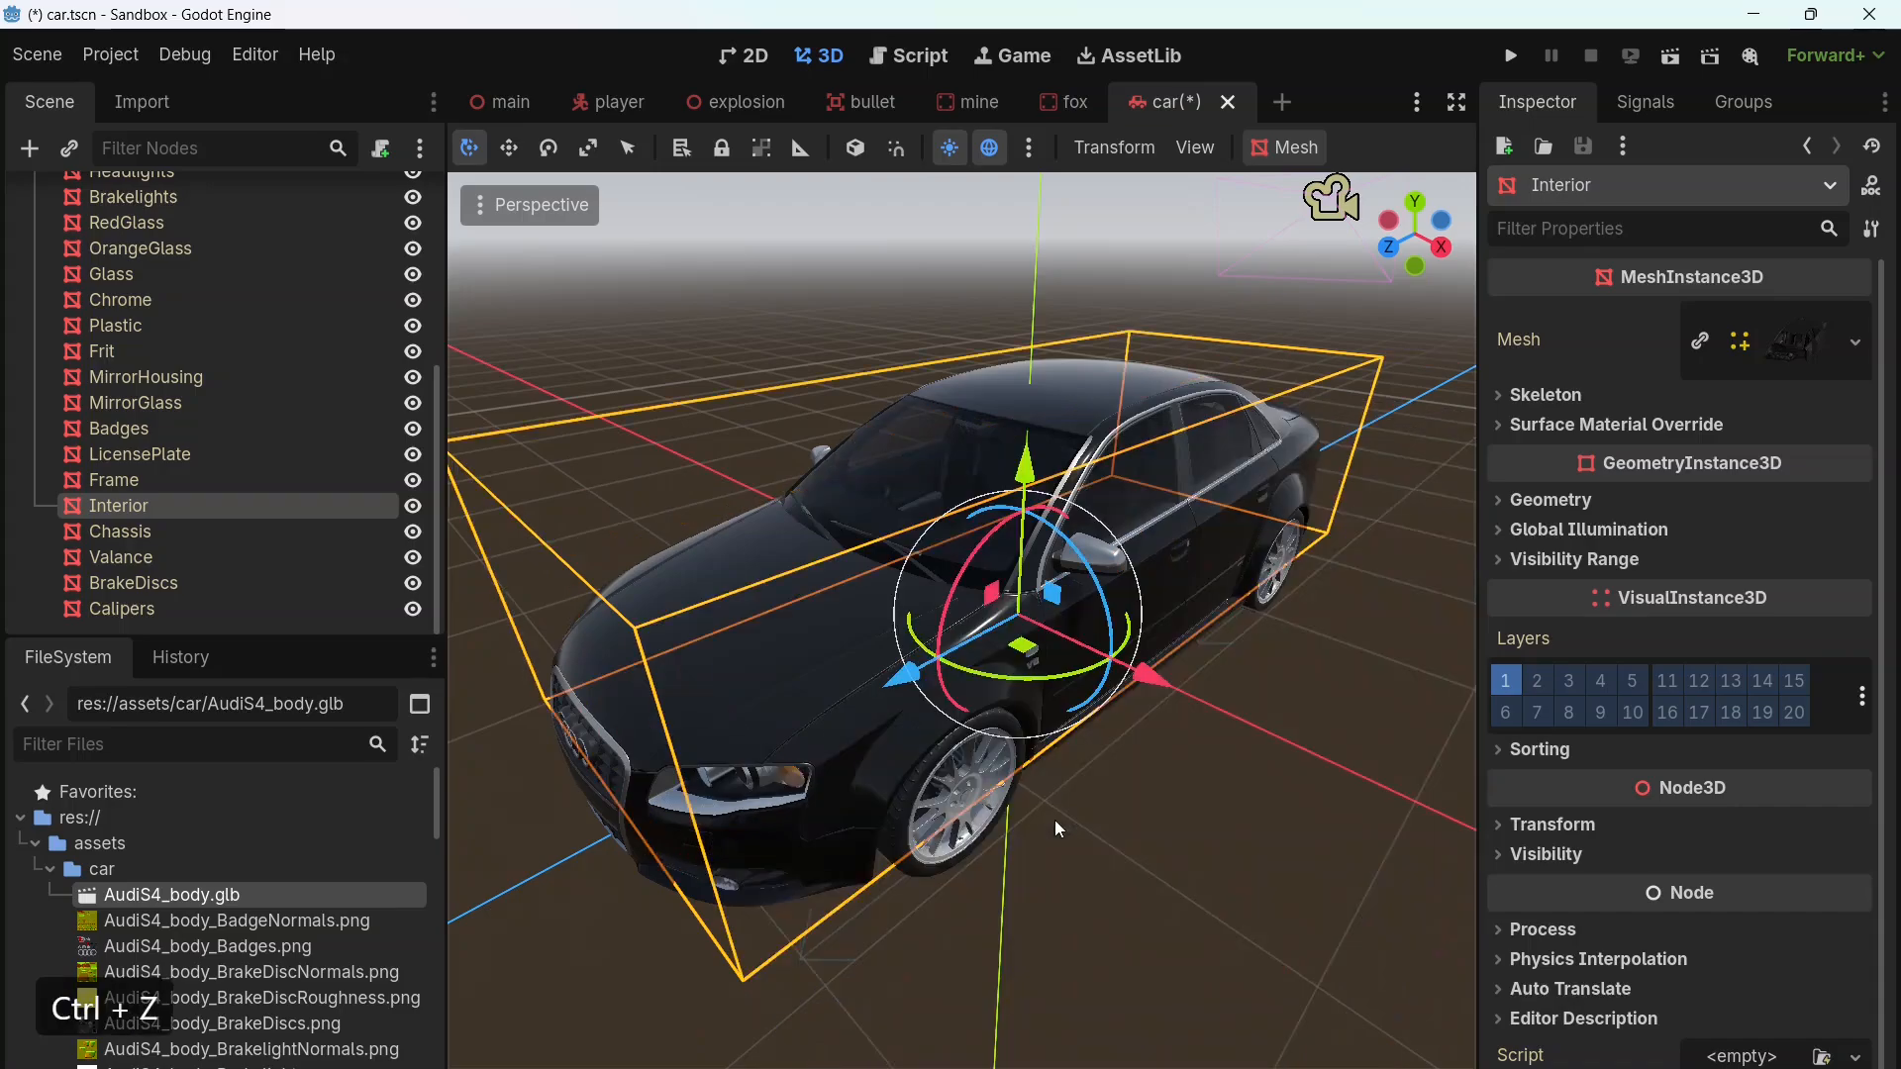
Step: Open the carpaint material on Surface 0 of the BodyPanels mesh and show its albedo settings
{"action": "scroll", "coordinate": [265, 525], "scroll_direction": "up", "scroll_amount": 4}
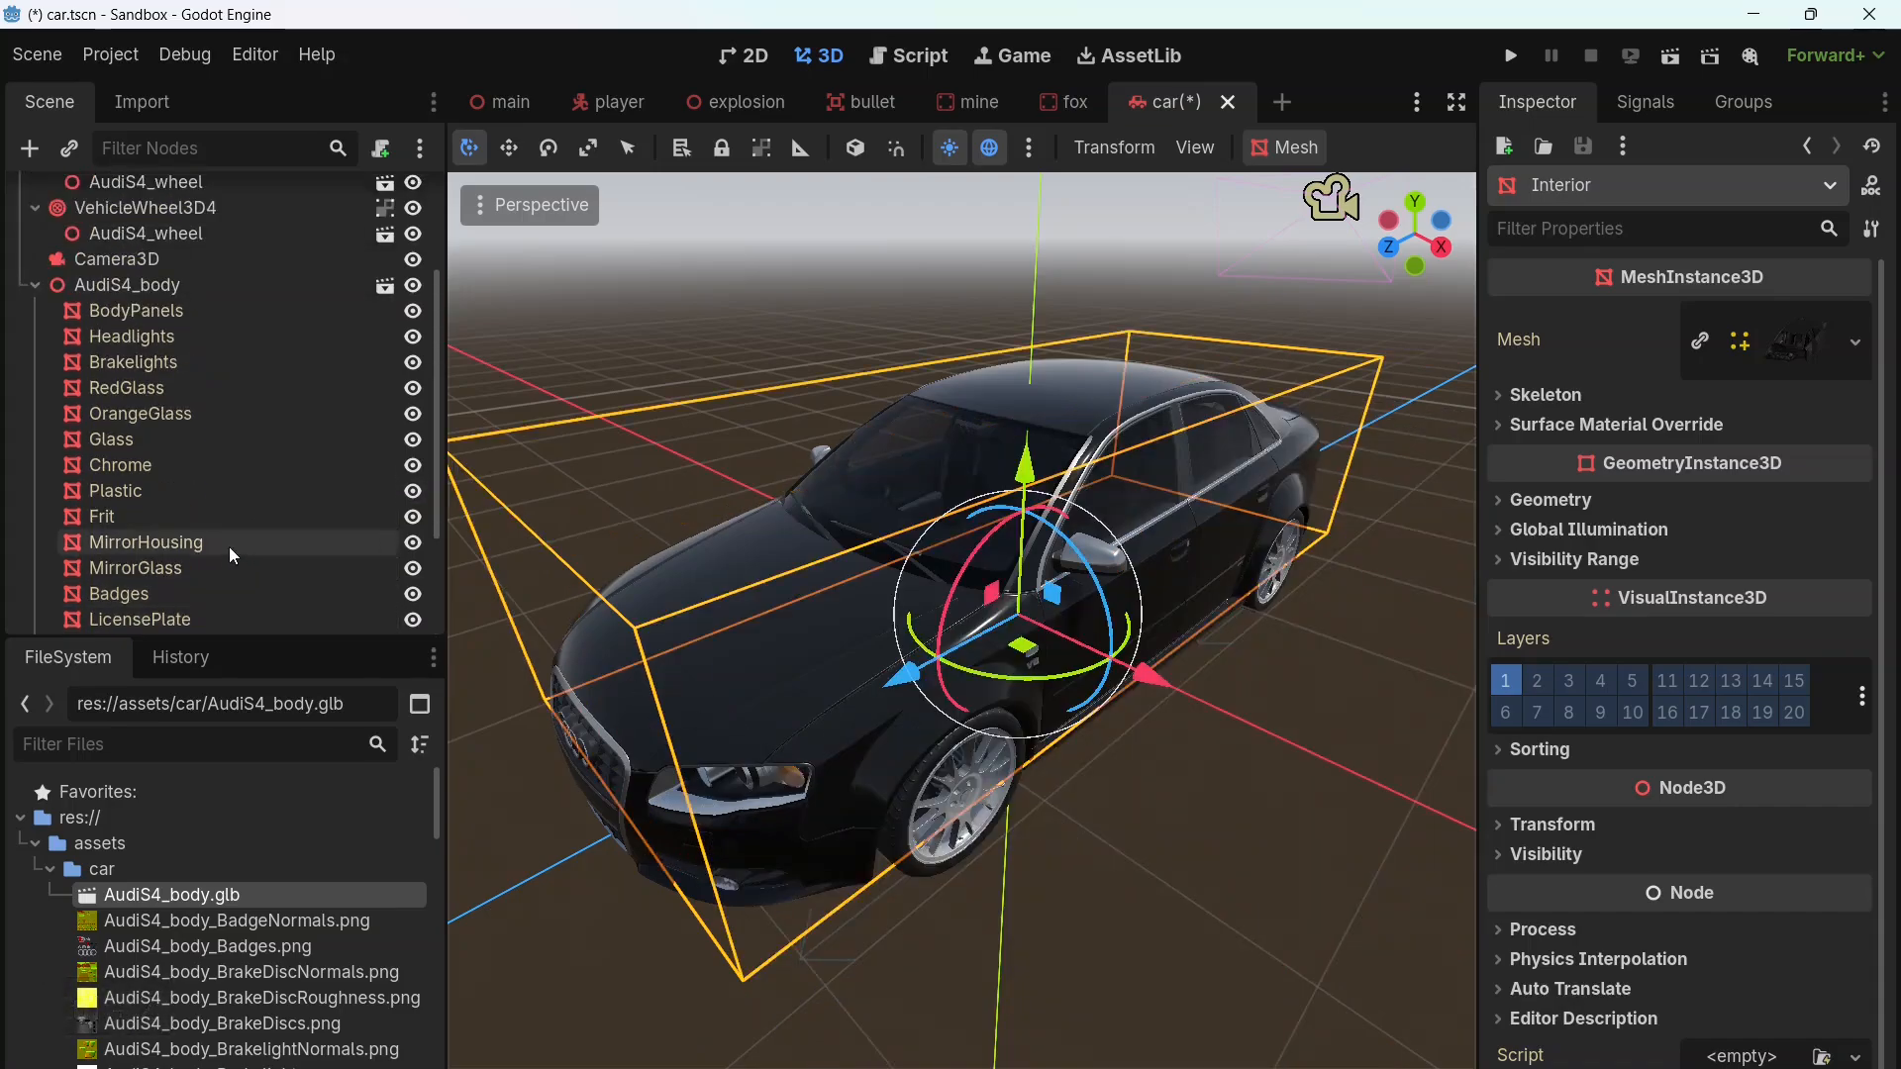
{"action": "left_click", "coordinate": [118, 369]}
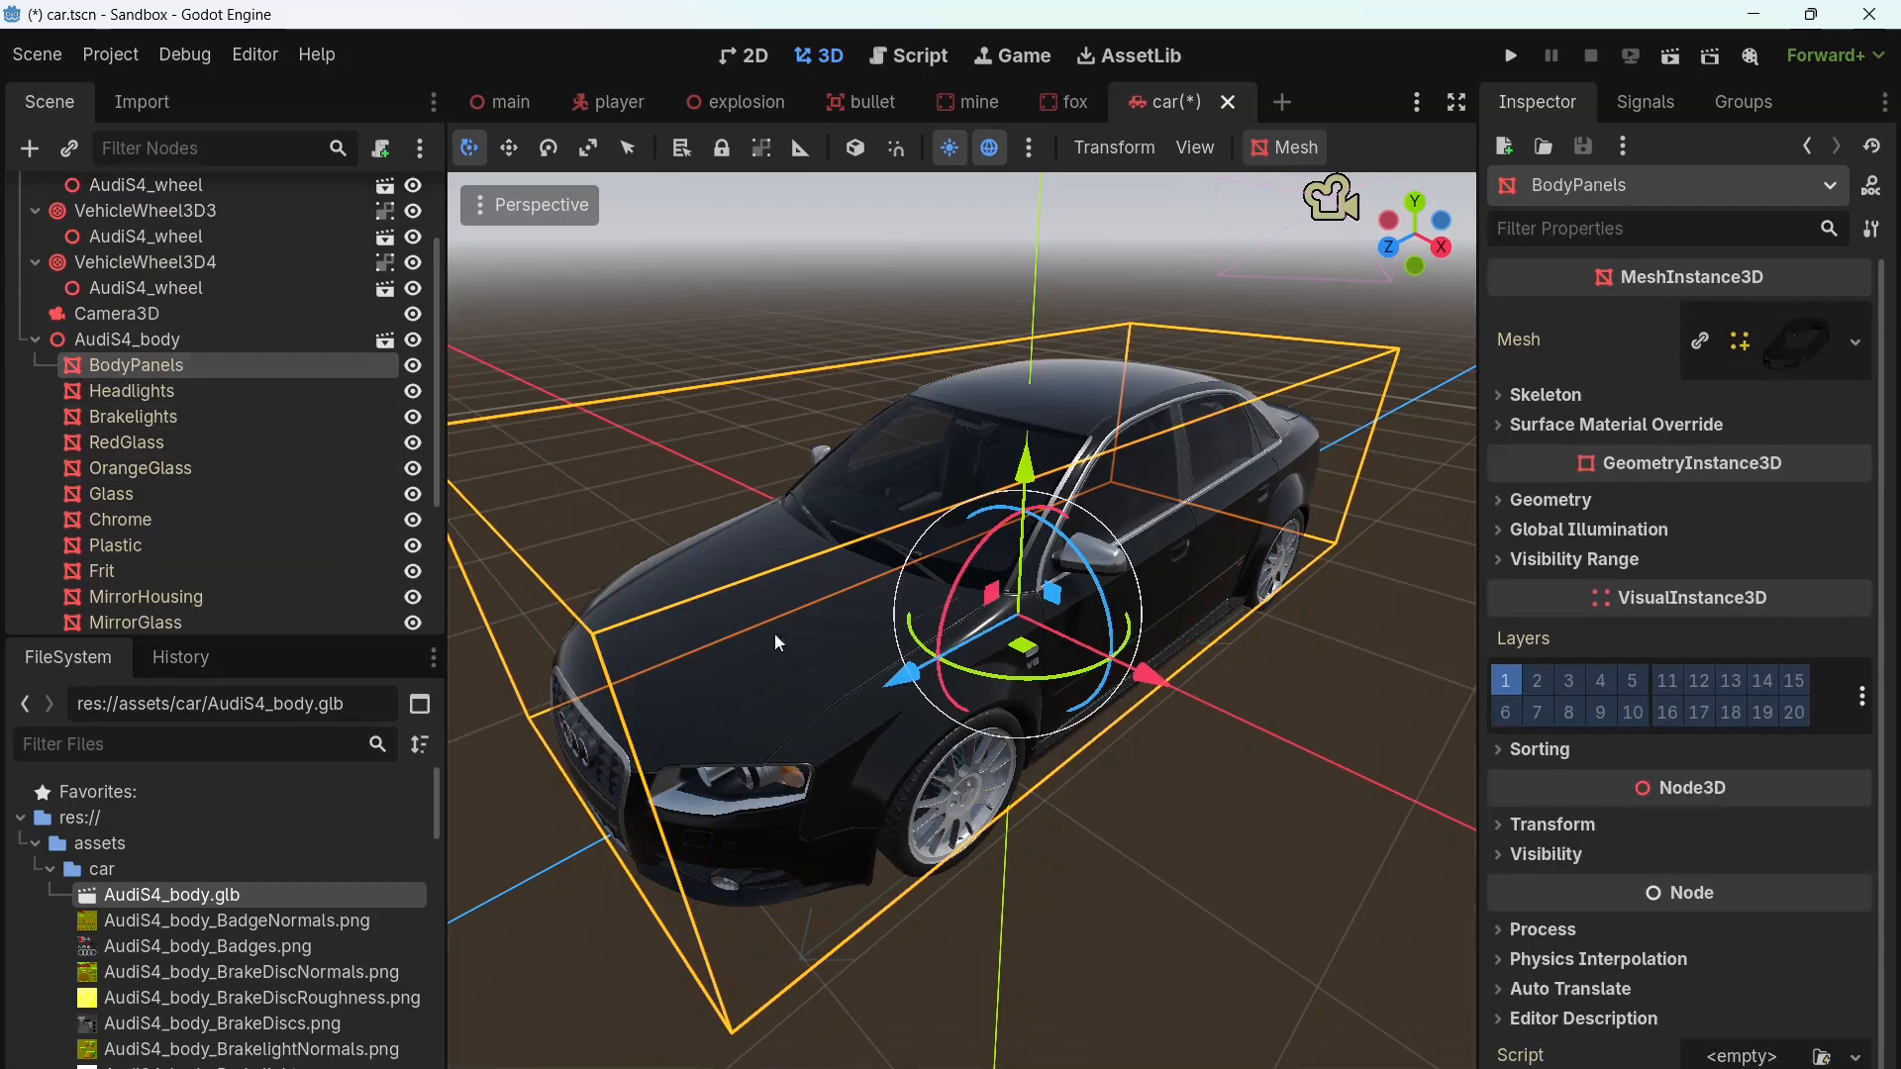
{"action": "middle_click_drag", "start_coordinate": [1182, 760], "coordinate": [1203, 770]}
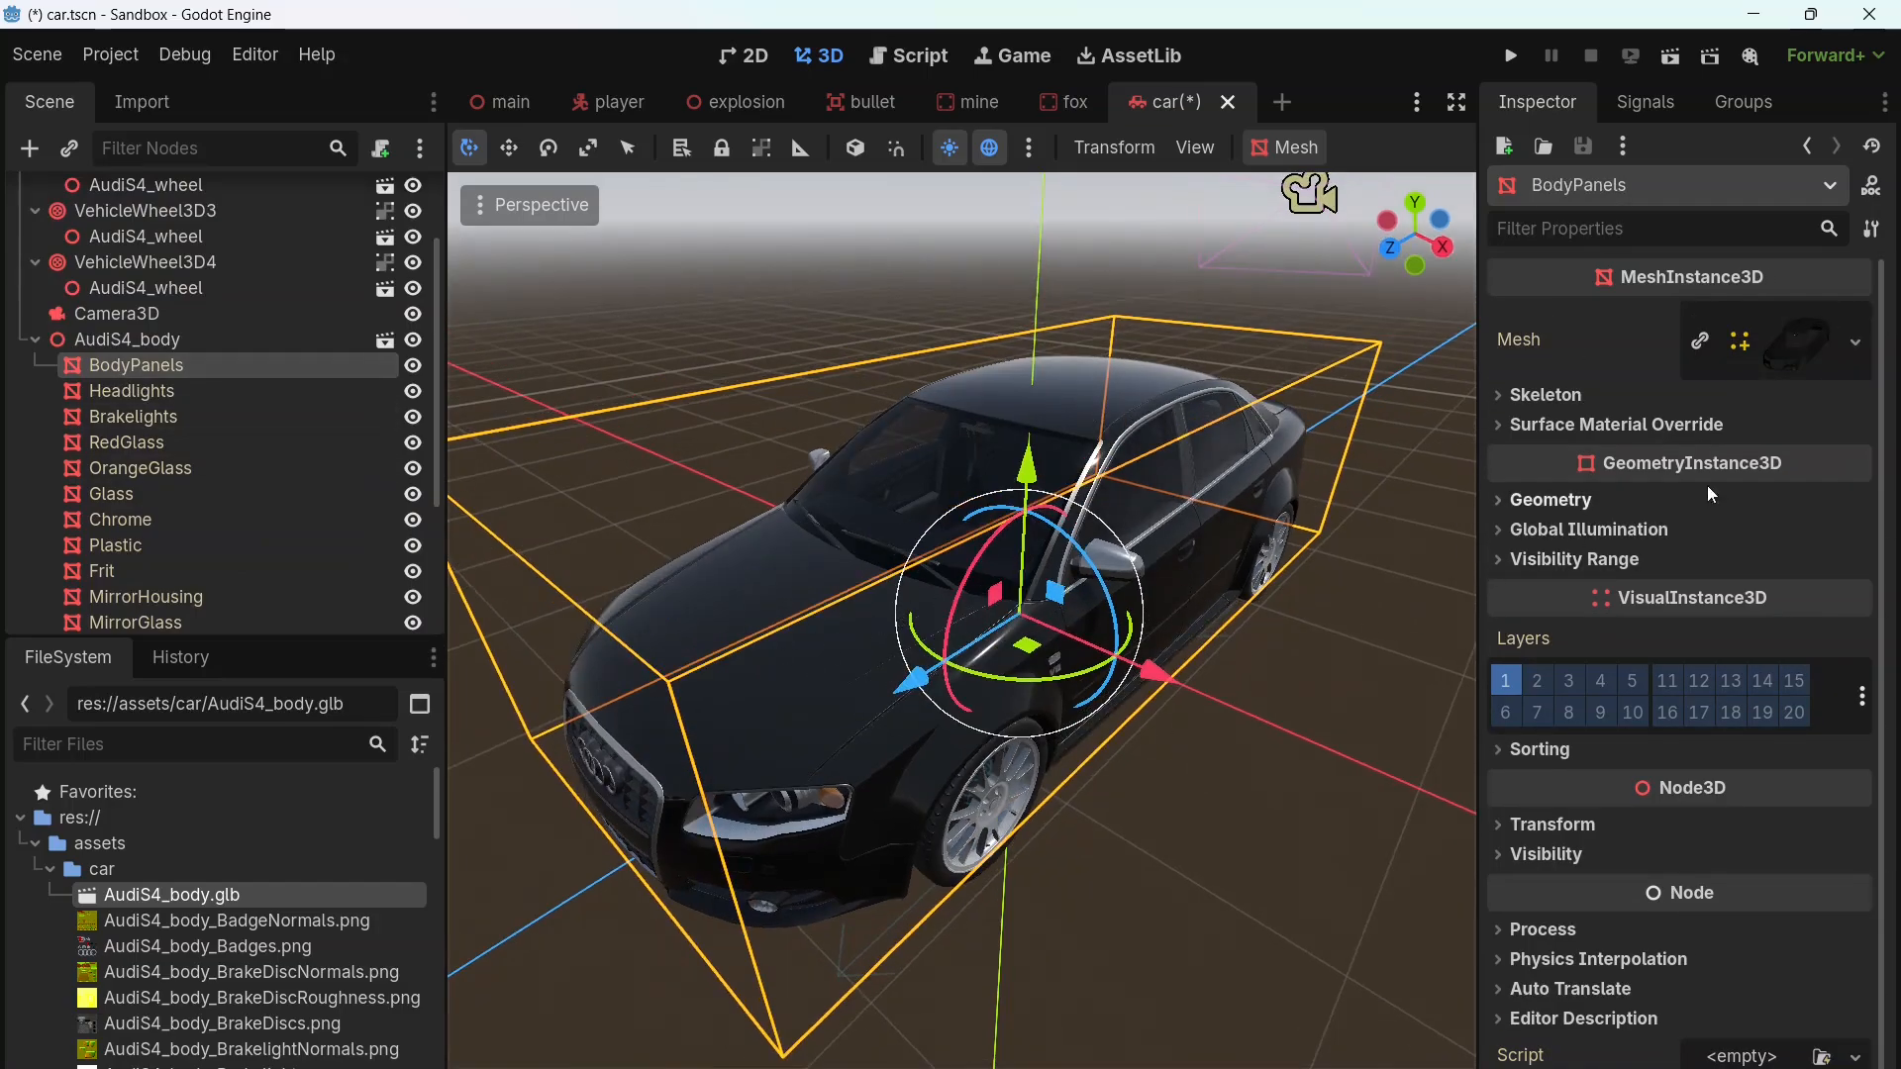
{"action": "left_click", "coordinate": [1793, 353]}
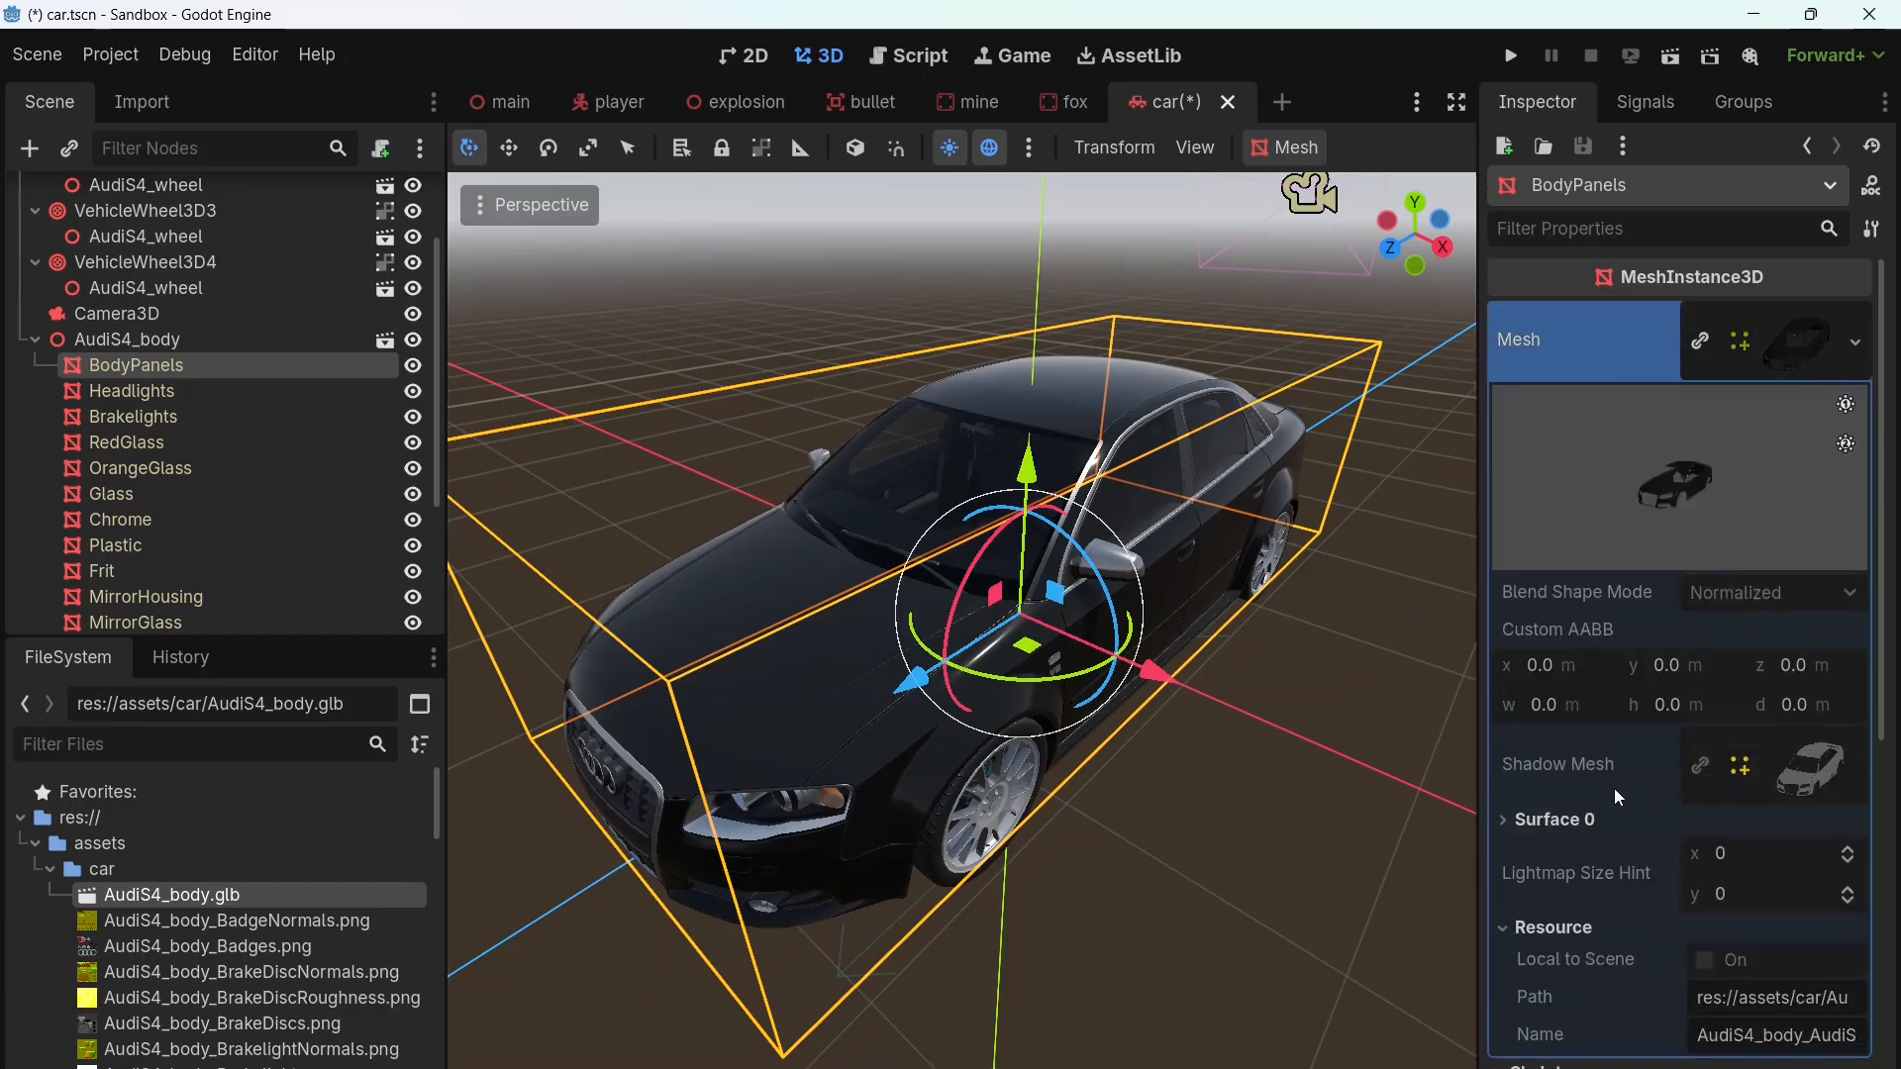
{"action": "scroll", "coordinate": [1614, 788], "scroll_direction": "down", "scroll_amount": 1}
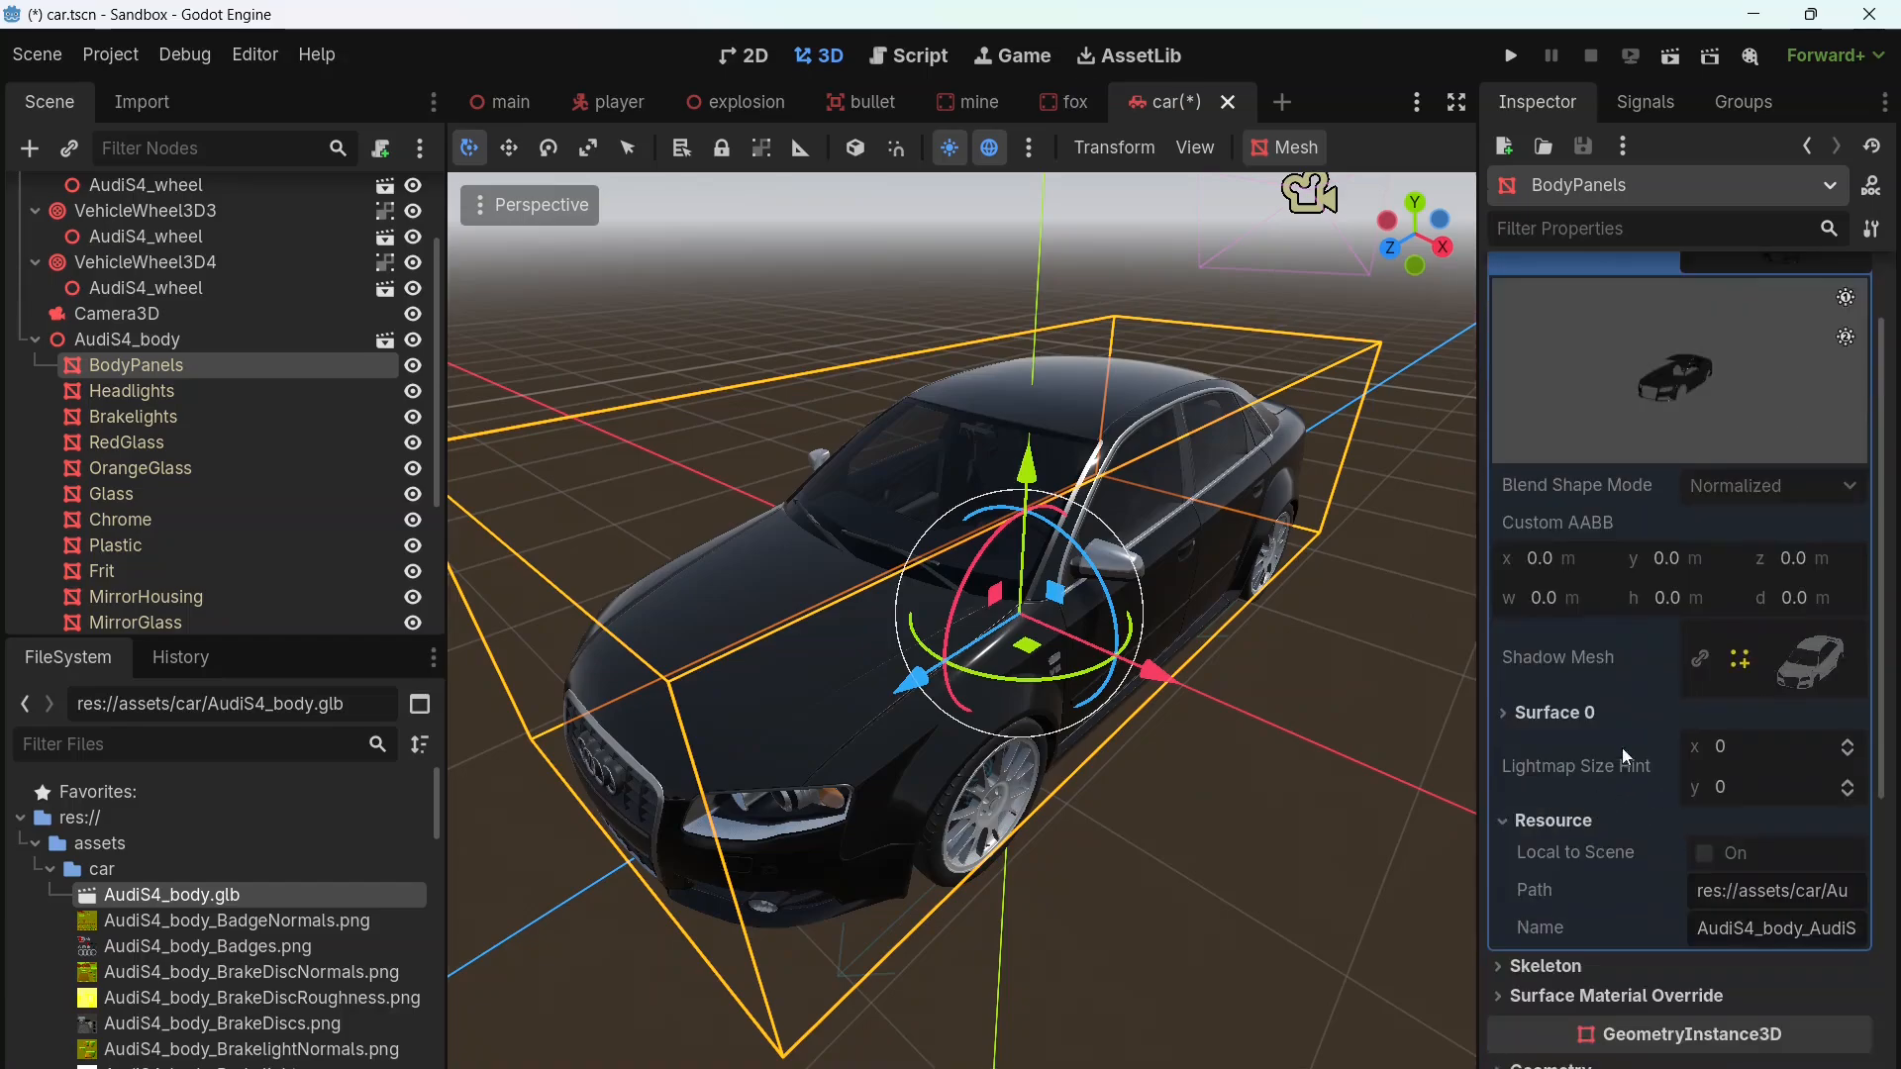
{"action": "left_click", "coordinate": [1548, 715]}
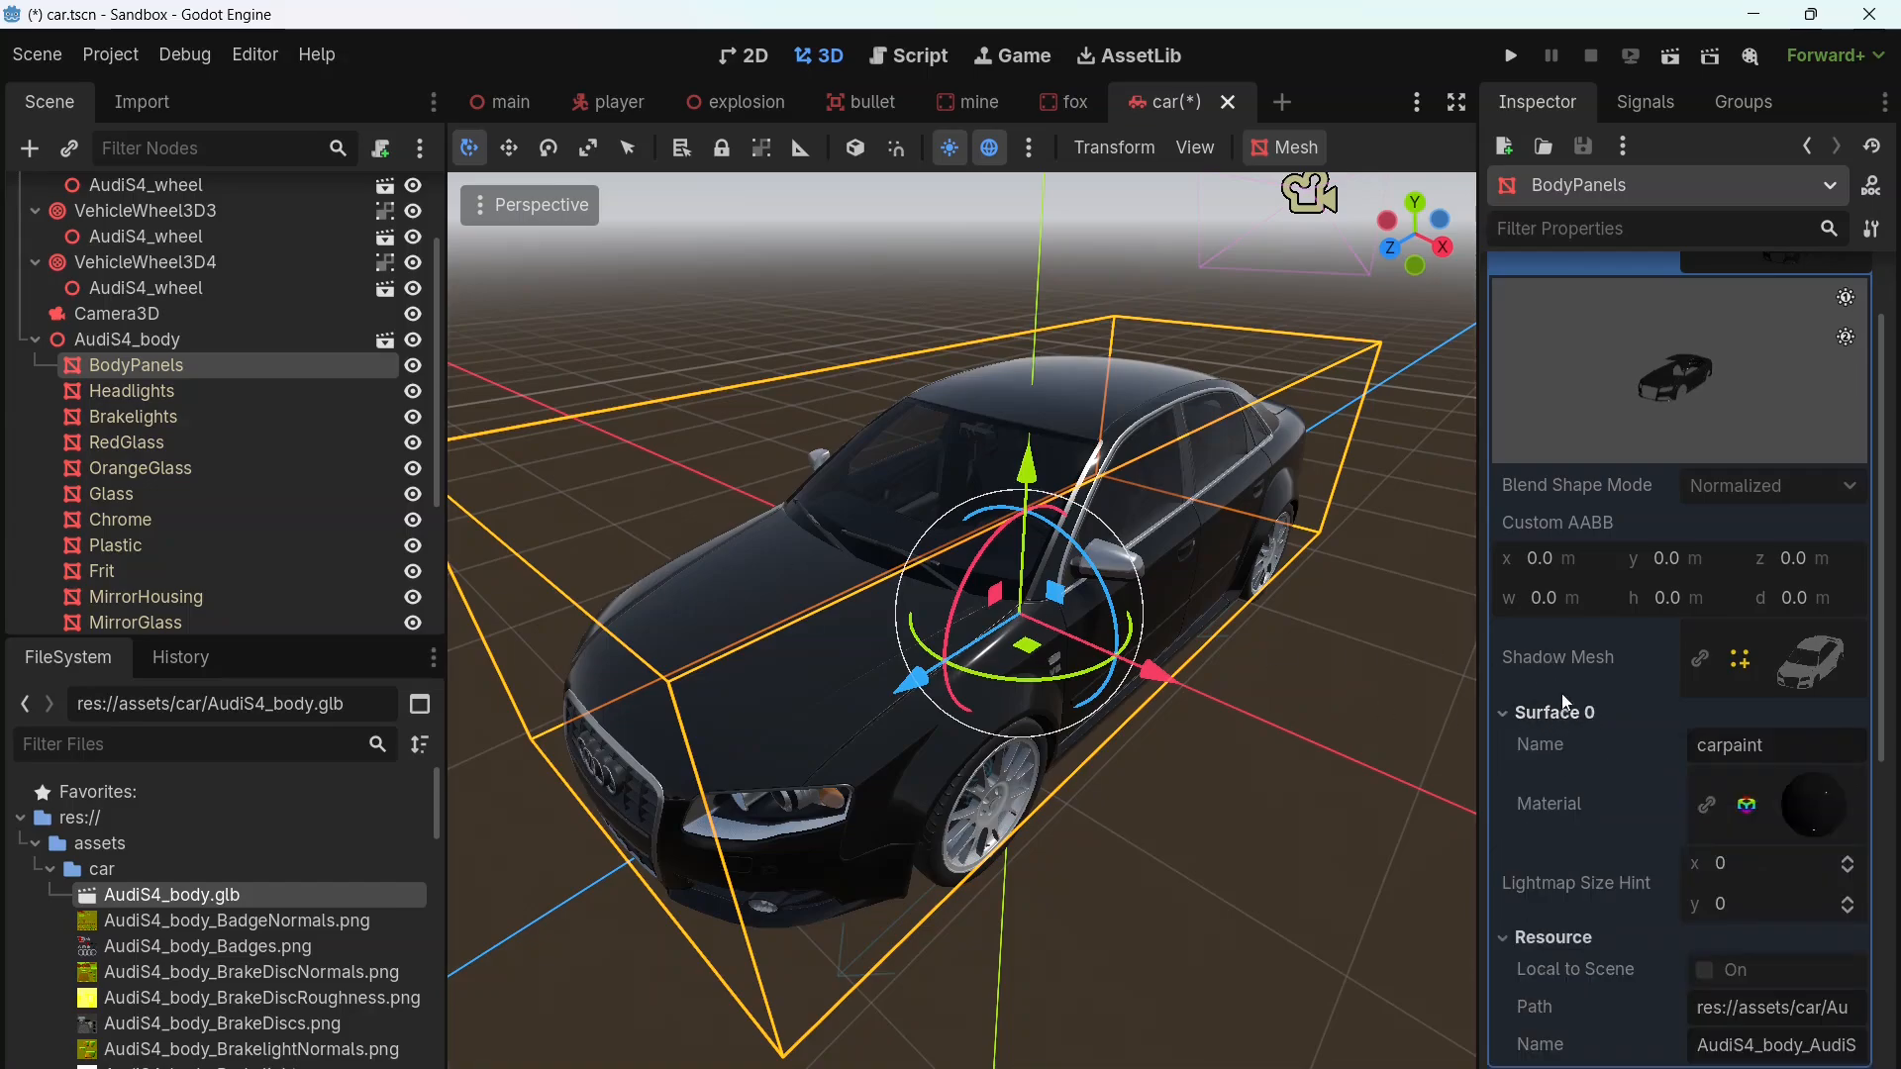
{"action": "scroll", "coordinate": [1623, 705], "scroll_direction": "down", "scroll_amount": 2}
{"action": "left_click", "coordinate": [1831, 612]}
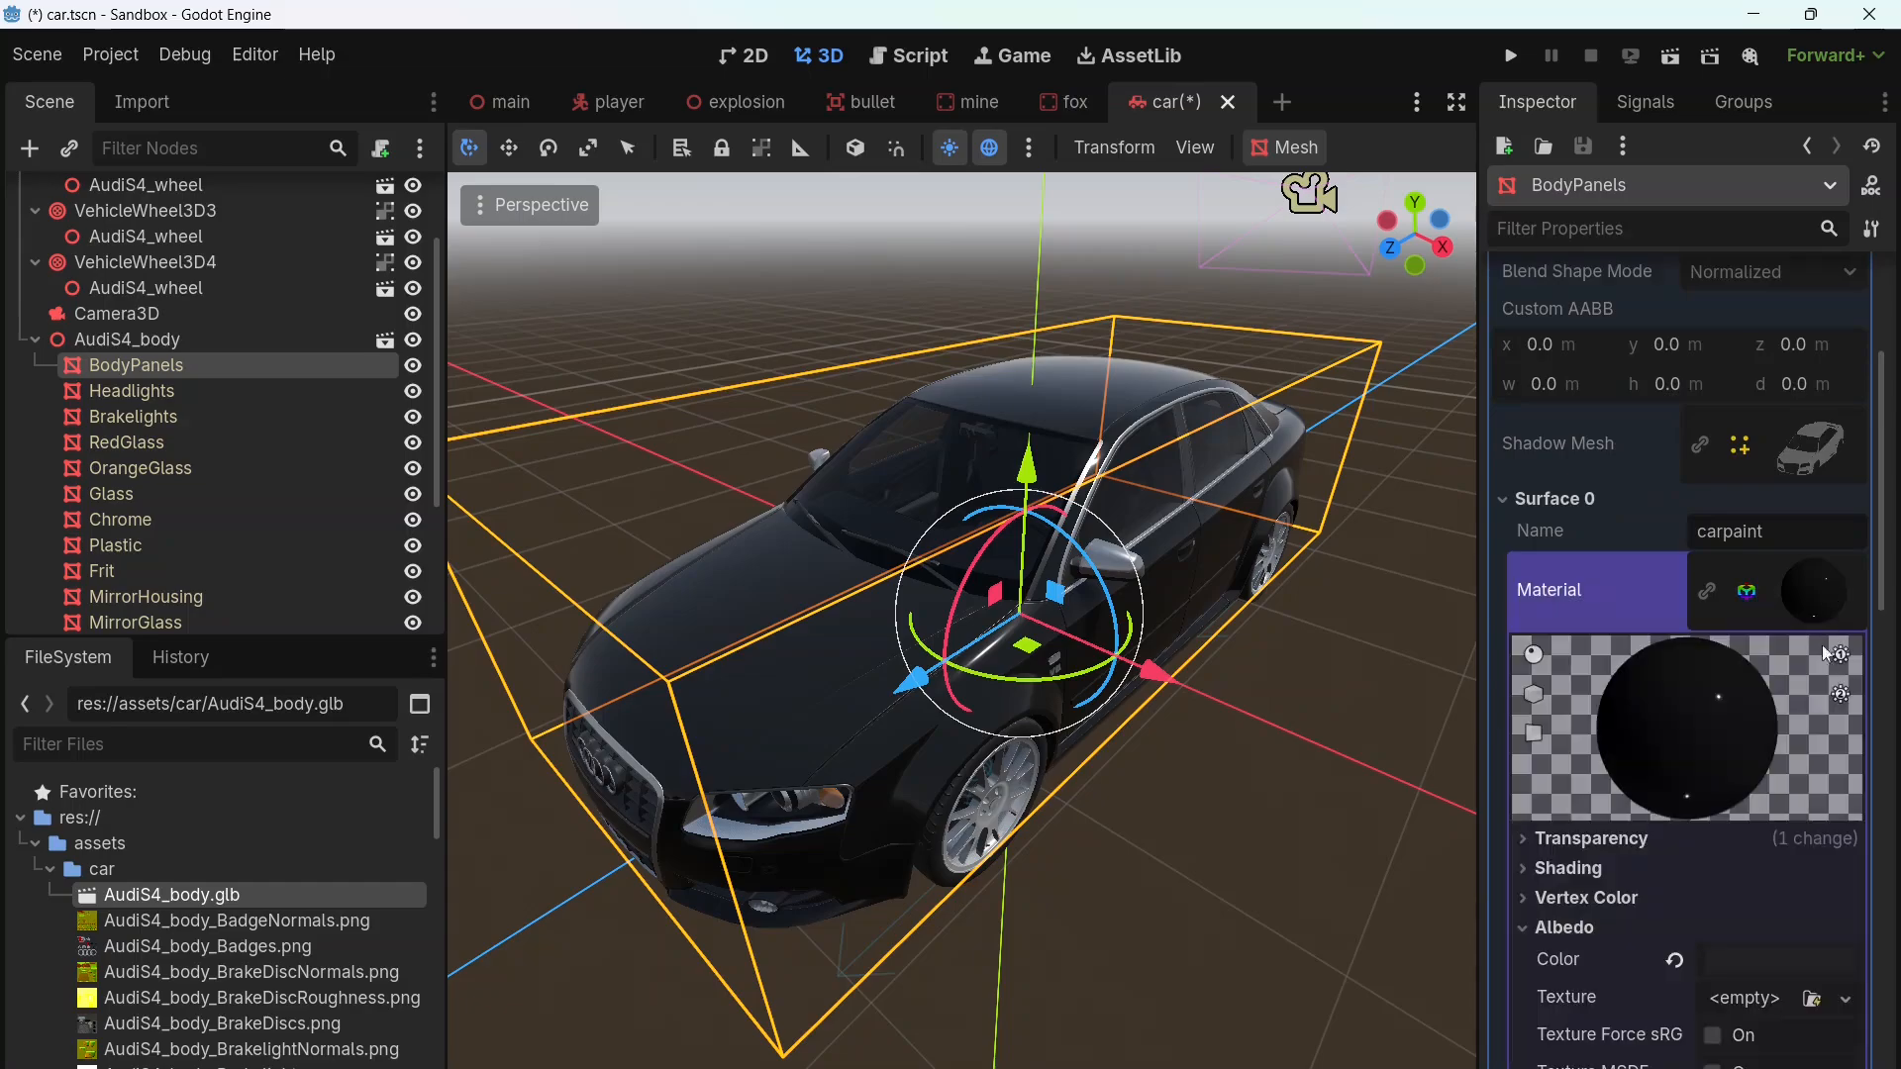
{"action": "scroll", "coordinate": [1822, 713], "scroll_direction": "down", "scroll_amount": 2}
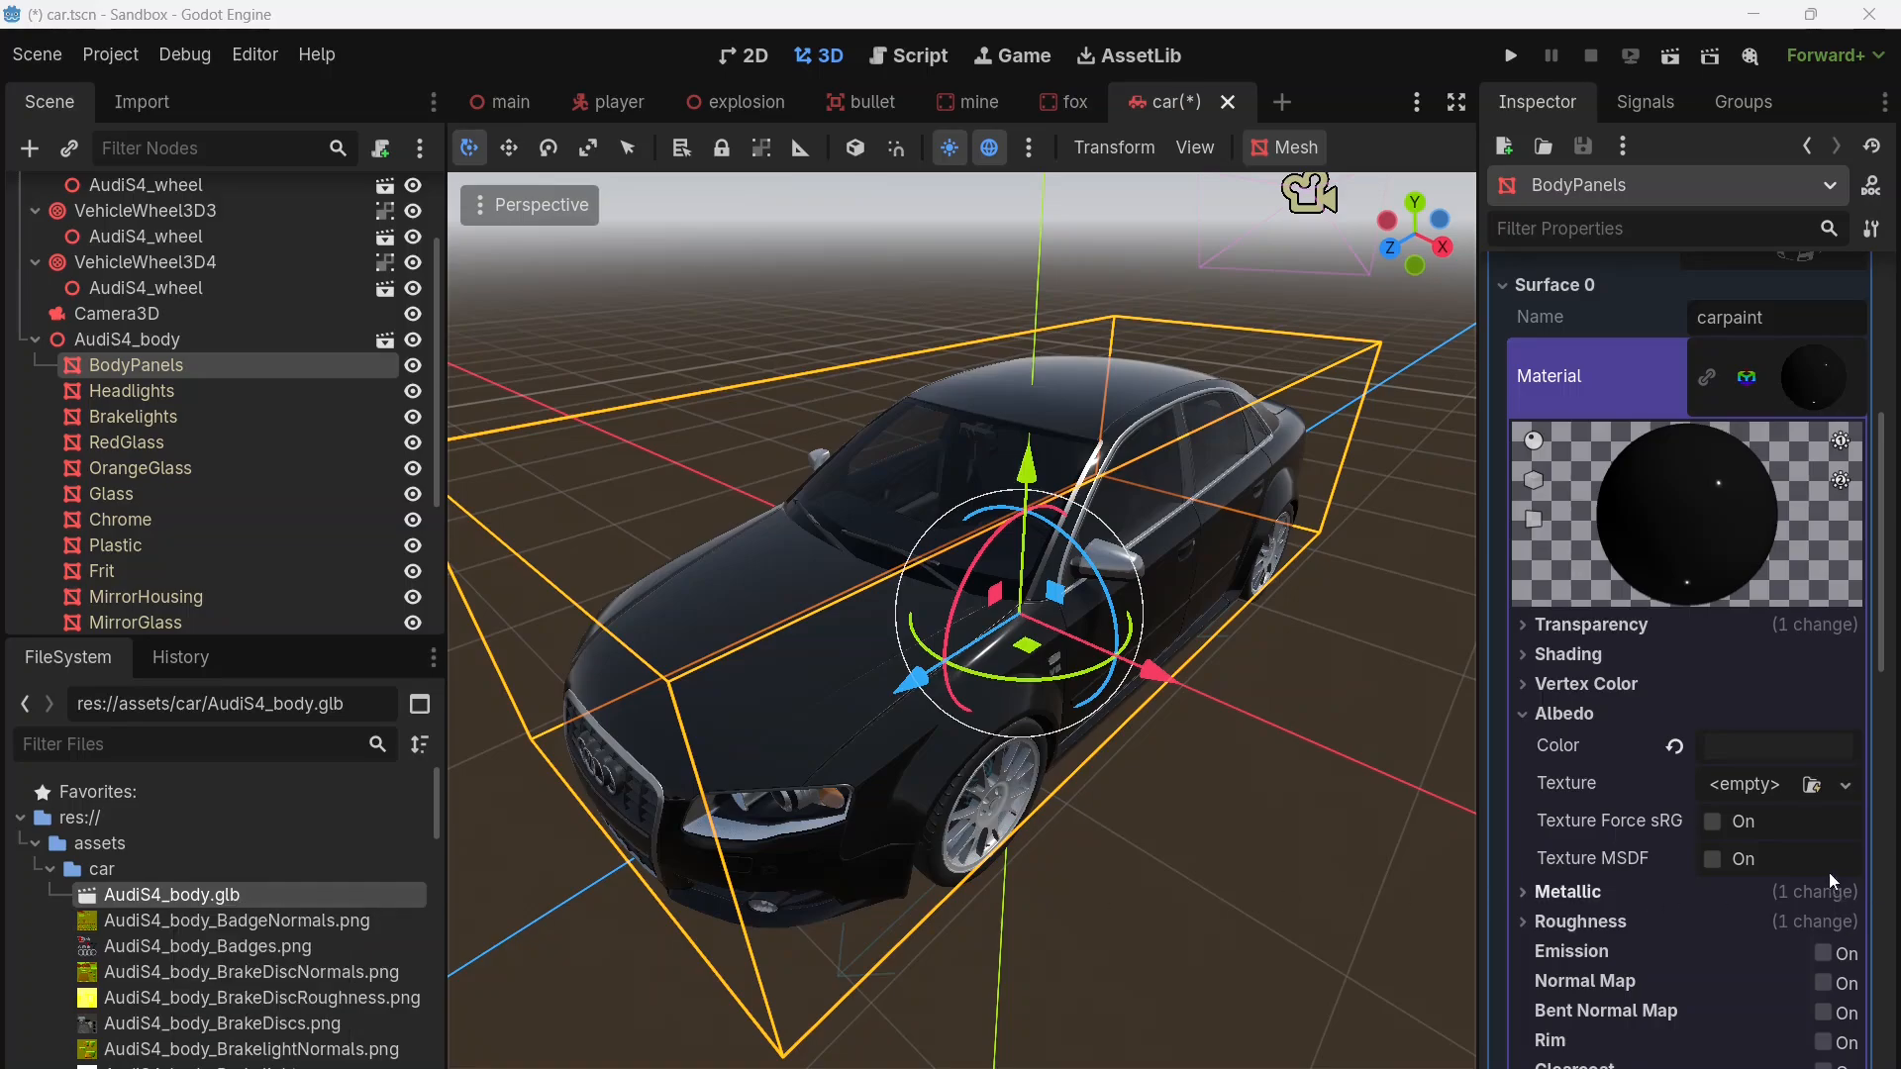
Step: Try white, bright red, dark red (6e0000) and dark brown as the car paint's albedo color
{"action": "left_click", "coordinate": [1756, 755]}
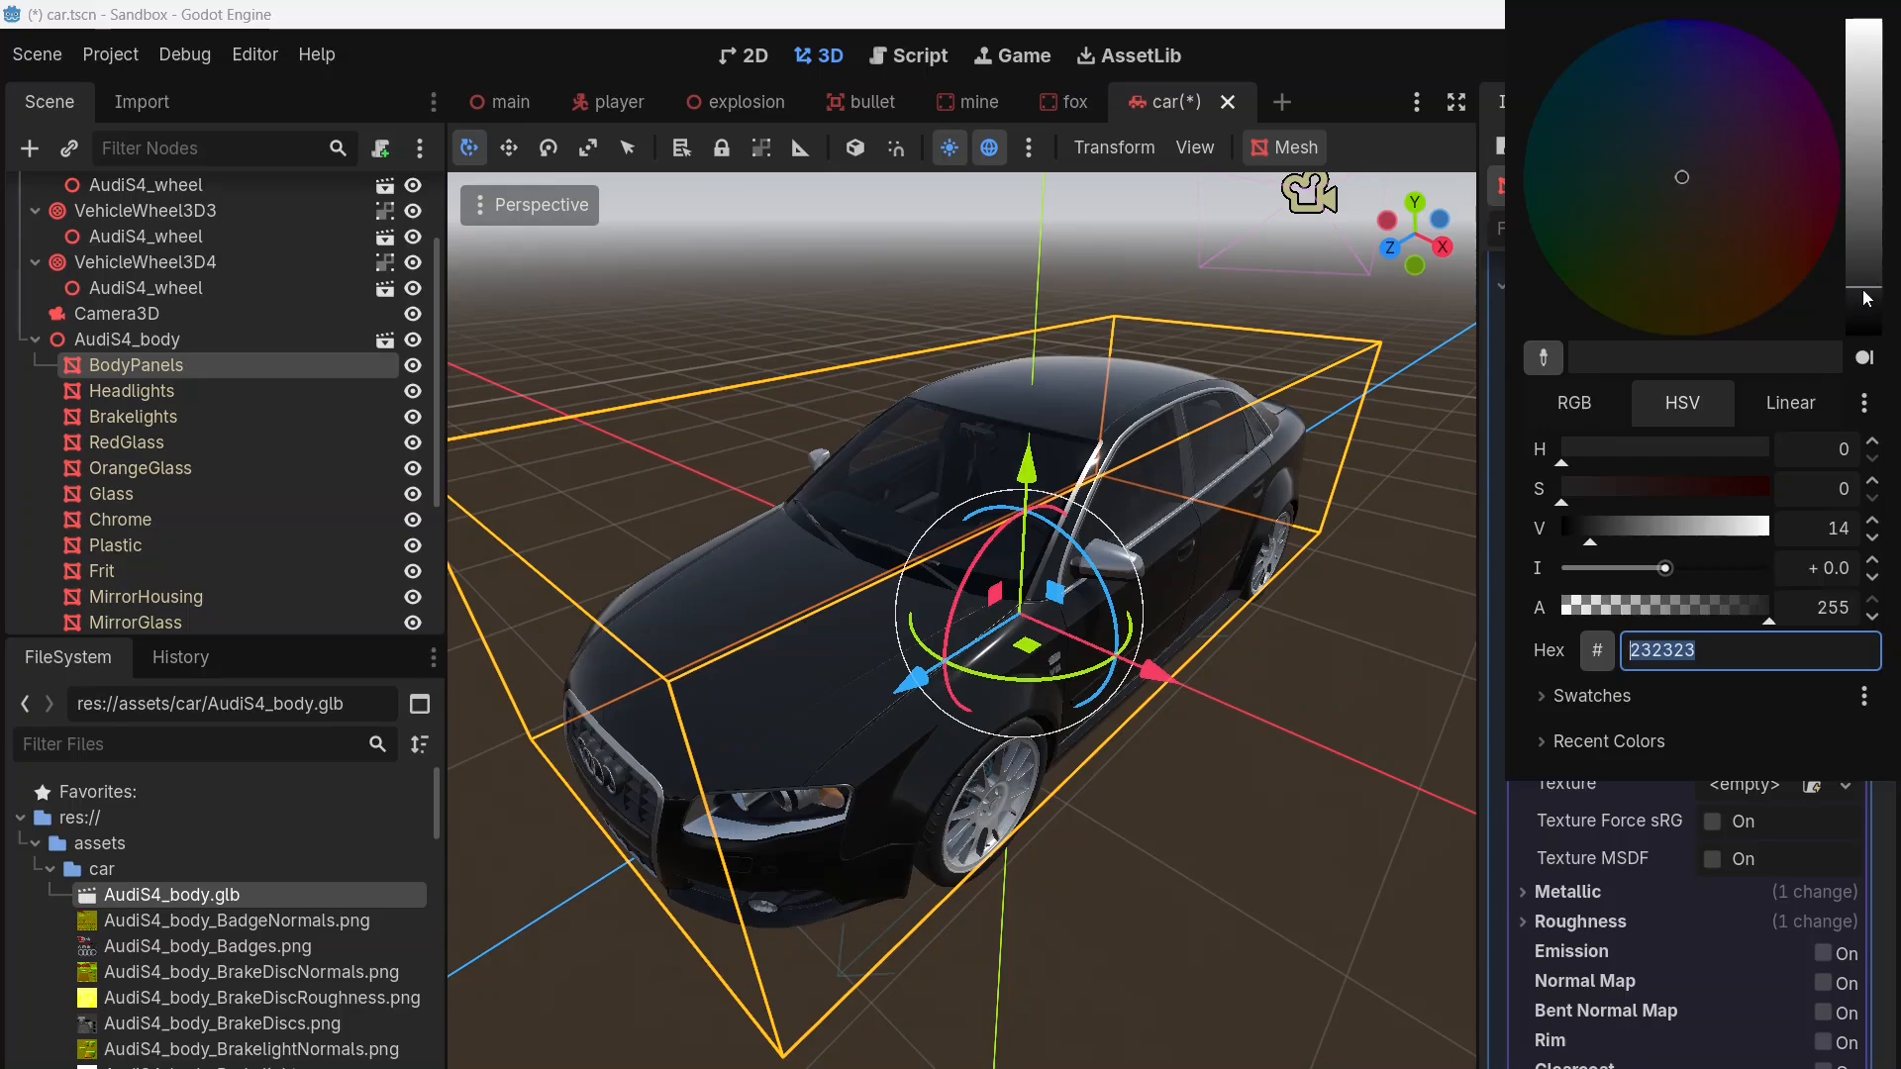
{"action": "left_click_drag", "start_coordinate": [1869, 293], "coordinate": [1878, 8]}
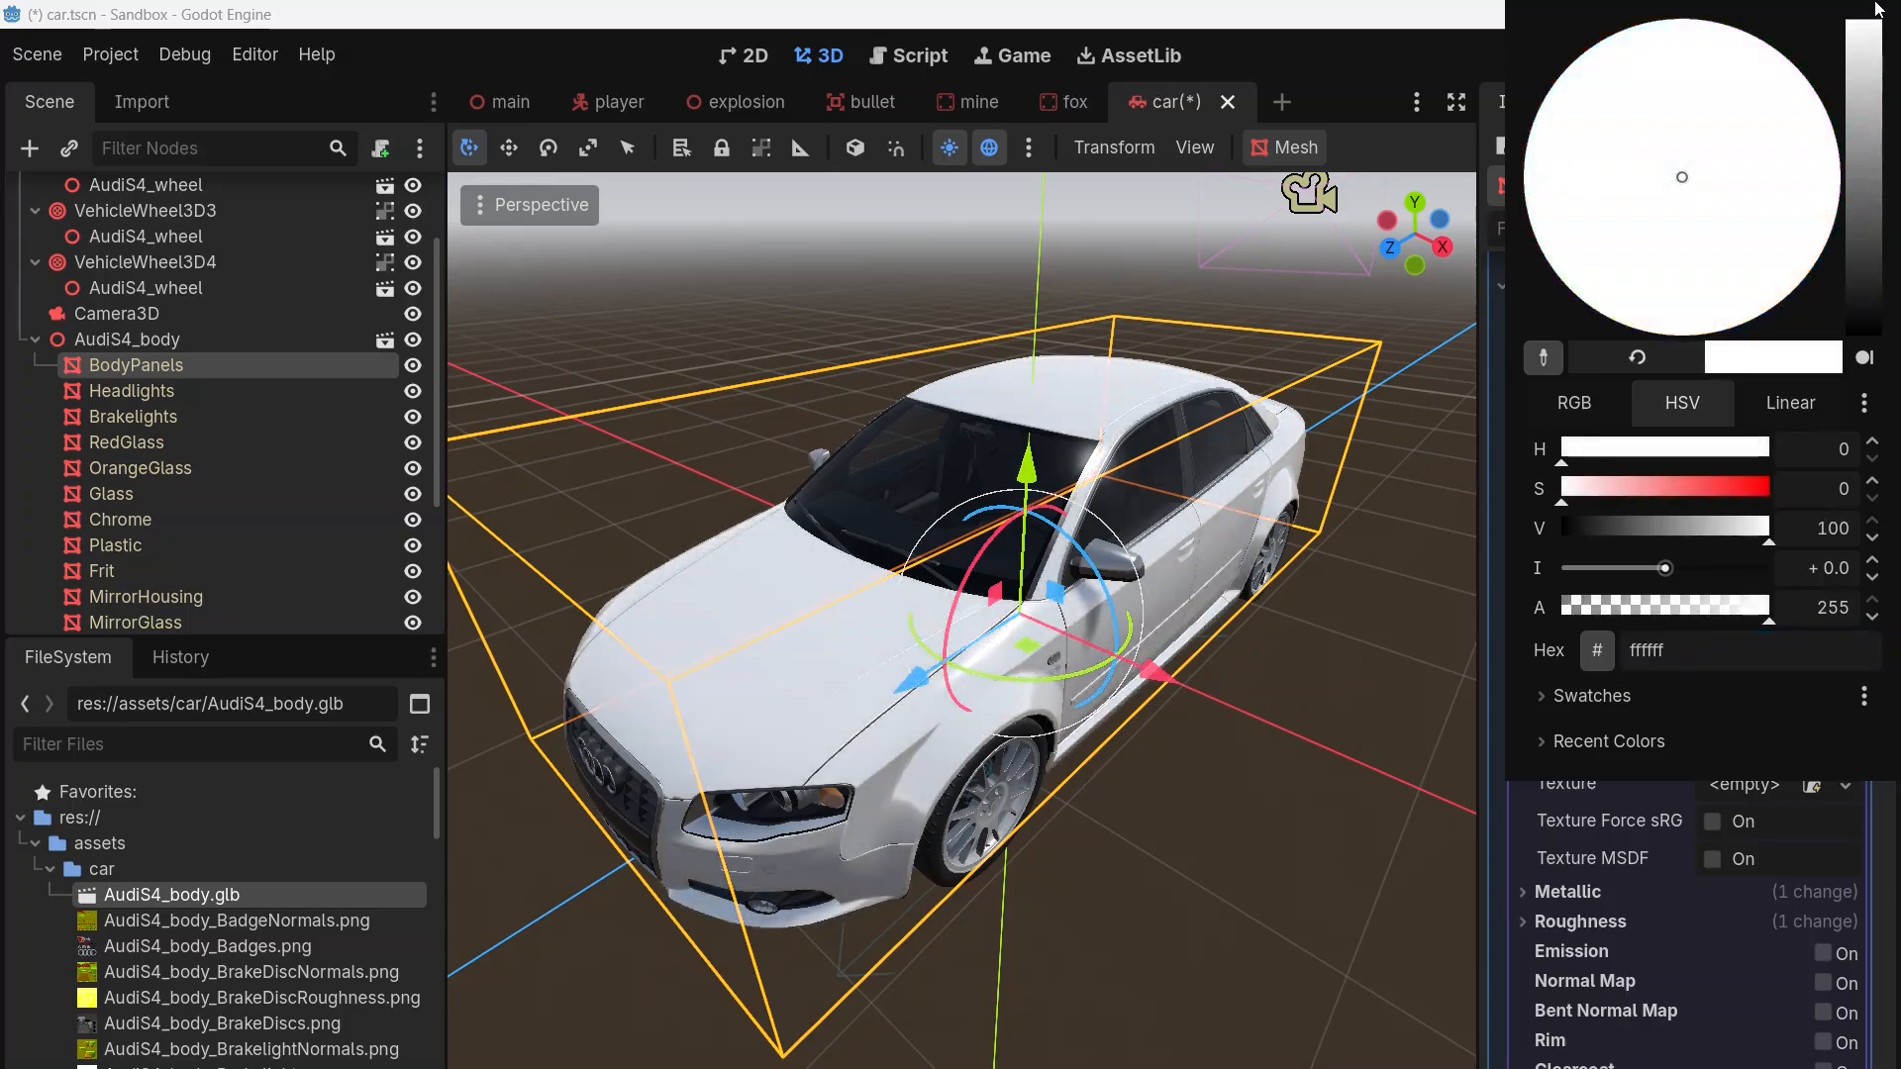
{"action": "left_click_drag", "start_coordinate": [1624, 497], "coordinate": [1774, 473]}
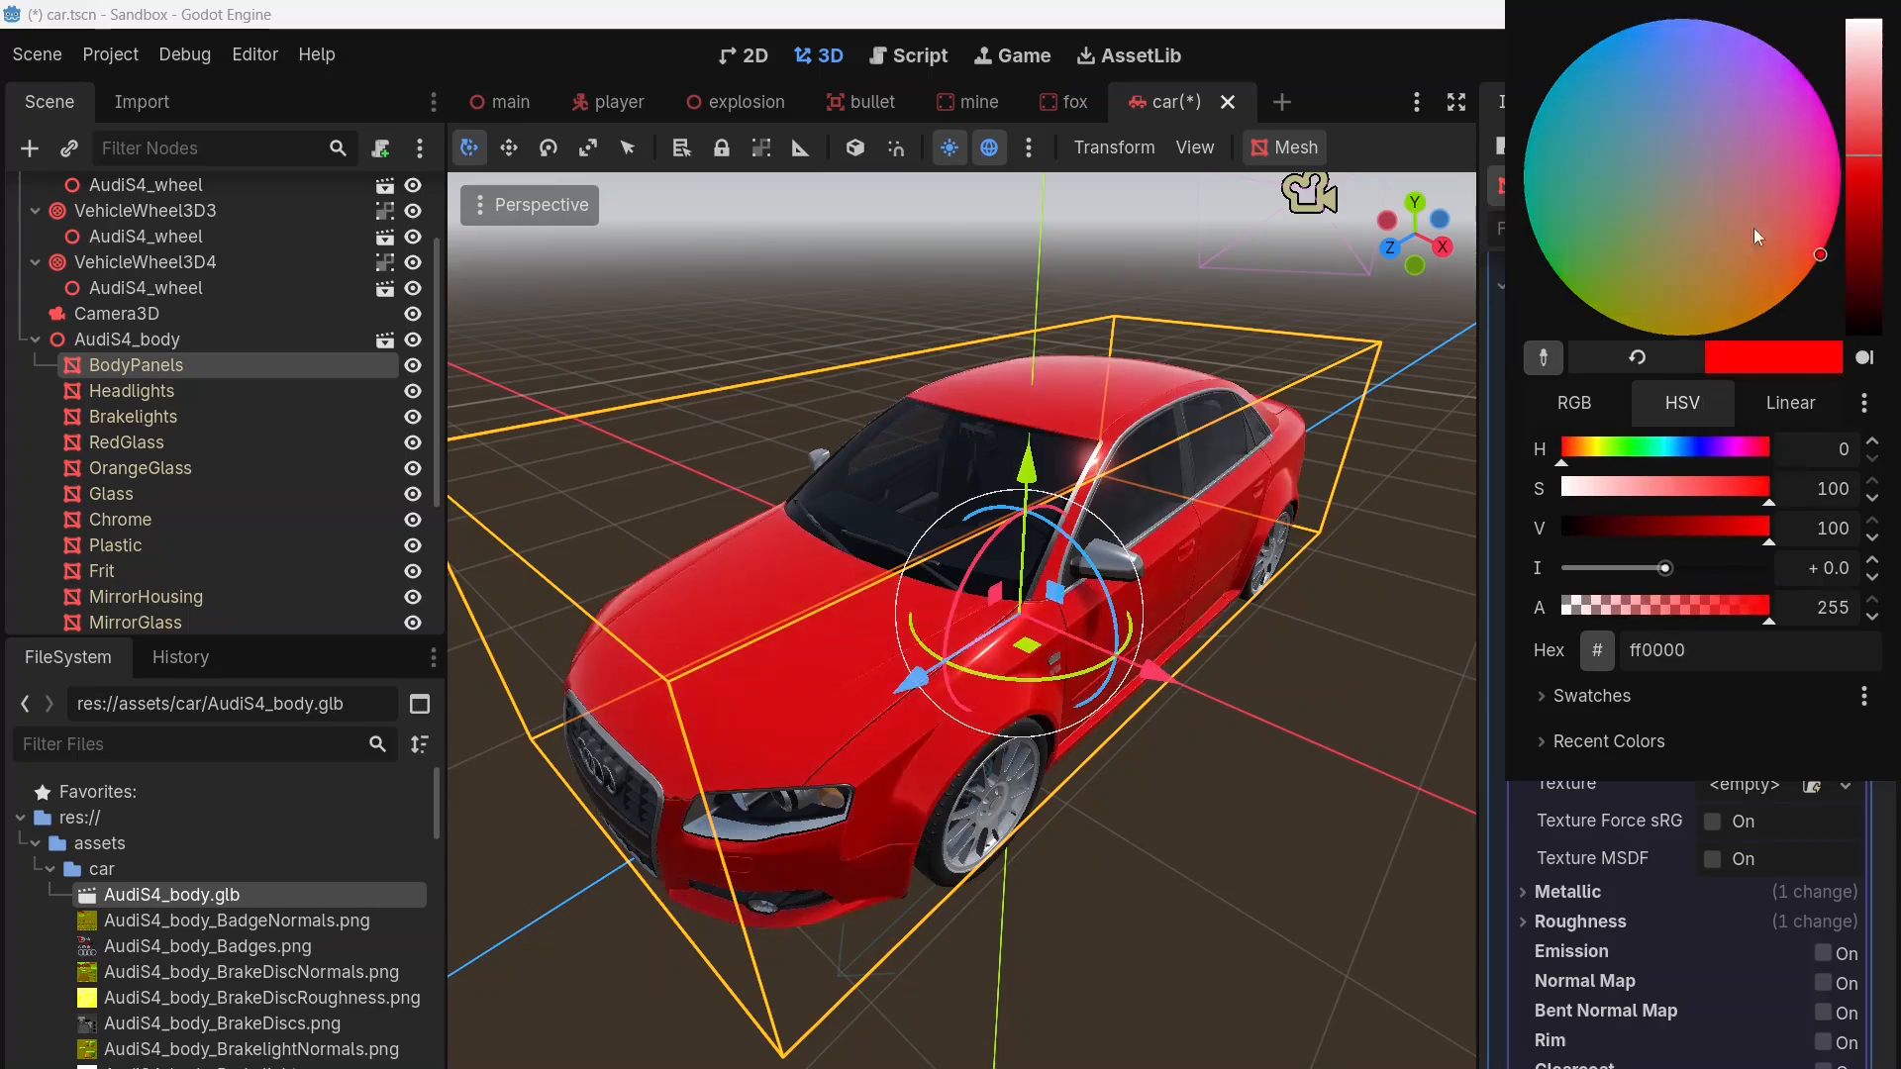
{"action": "left_click_drag", "start_coordinate": [1685, 525], "coordinate": [1651, 535]}
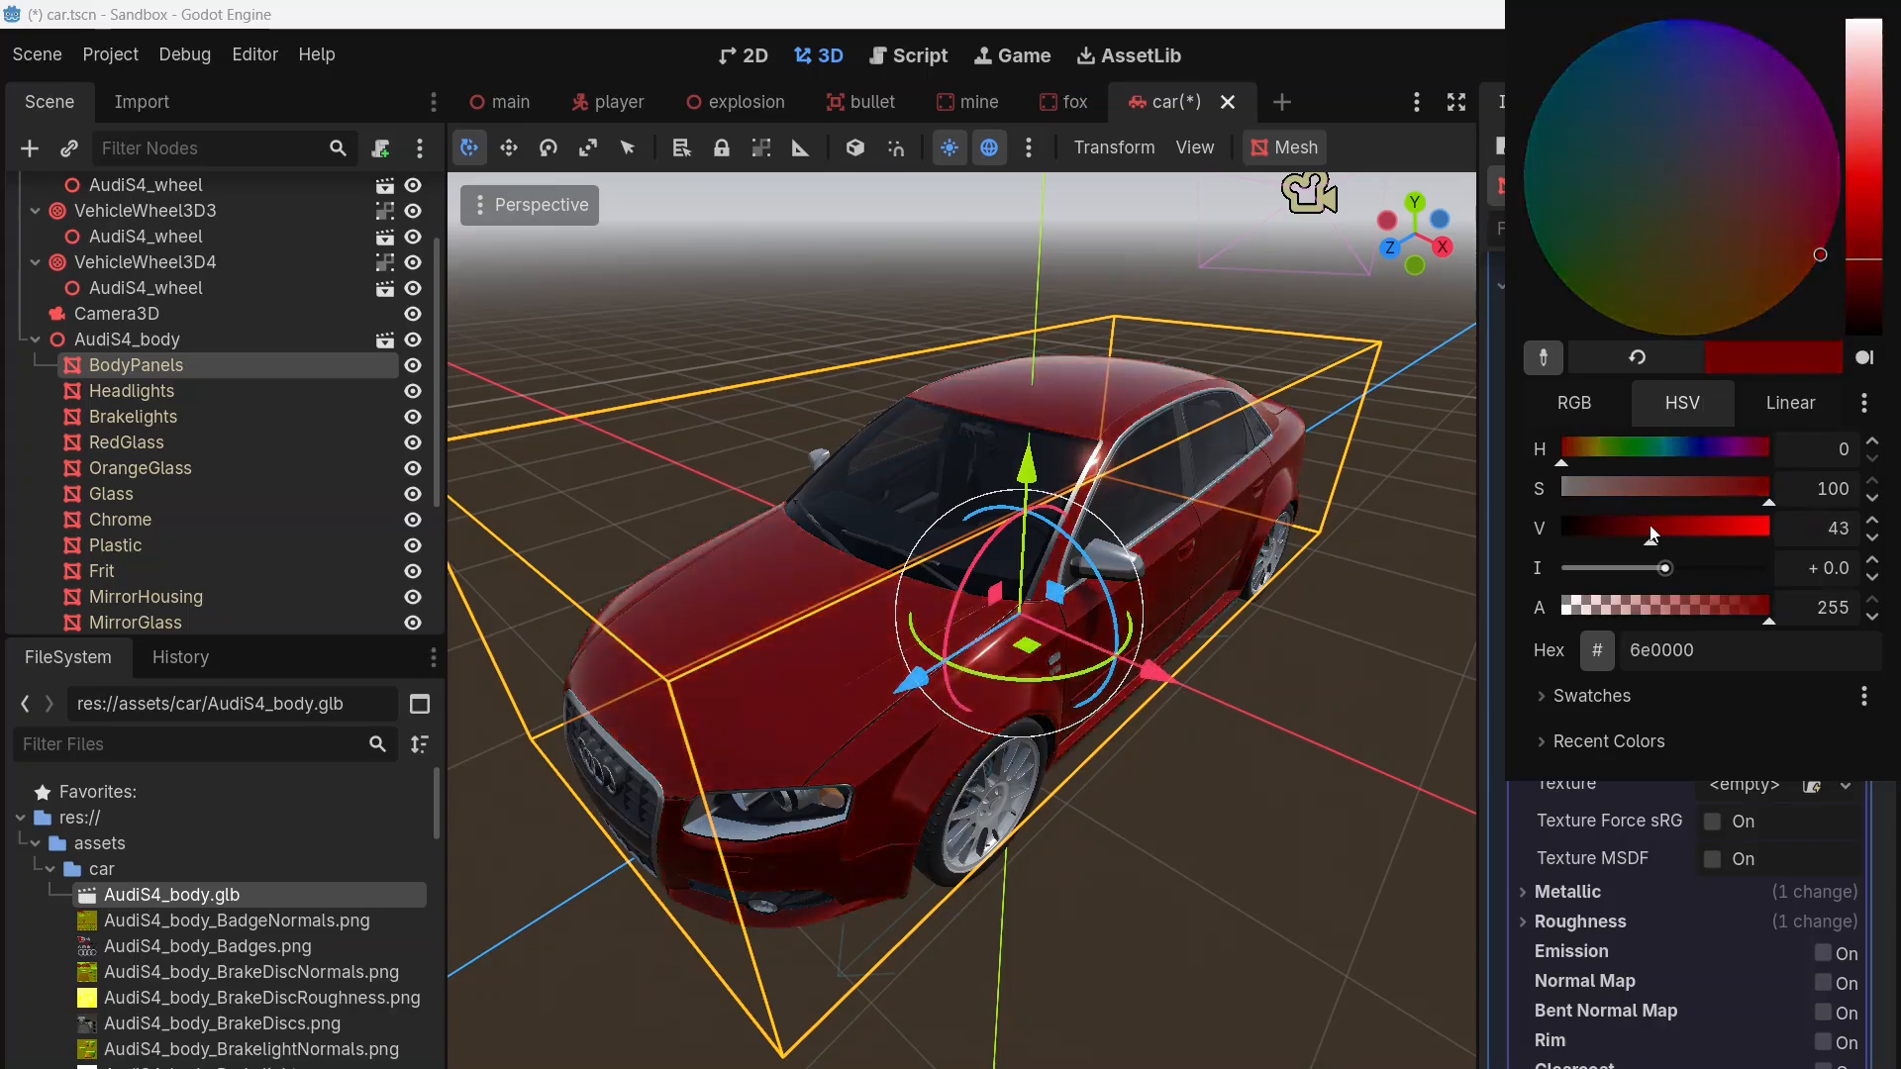
{"action": "left_click_drag", "start_coordinate": [1687, 307], "coordinate": [1692, 238]}
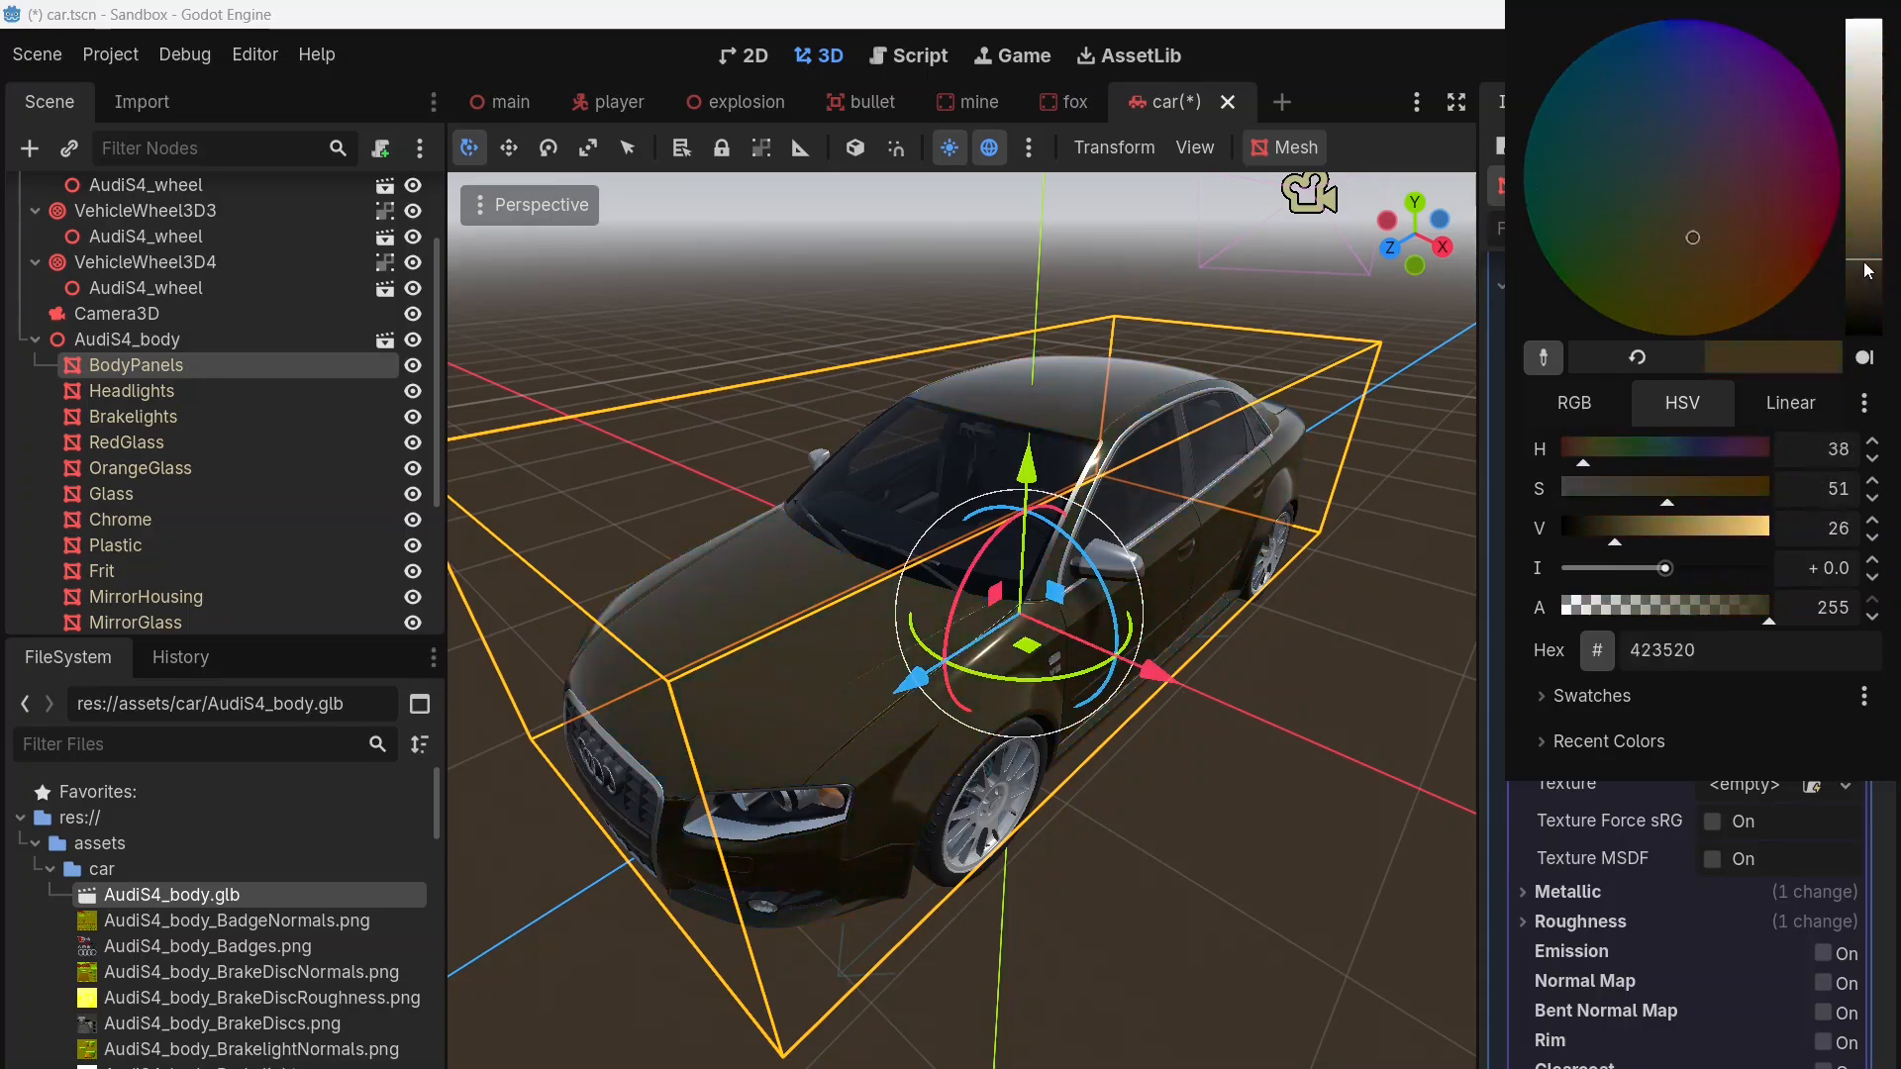
Step: Try a bright blue (2d80cd) and a darker blue (104677) as the carpaint albedo color, checking each on the car
{"action": "left_click_drag", "start_coordinate": [1868, 269], "coordinate": [1872, 99]}
{"action": "left_click_drag", "start_coordinate": [1738, 198], "coordinate": [1634, 60]}
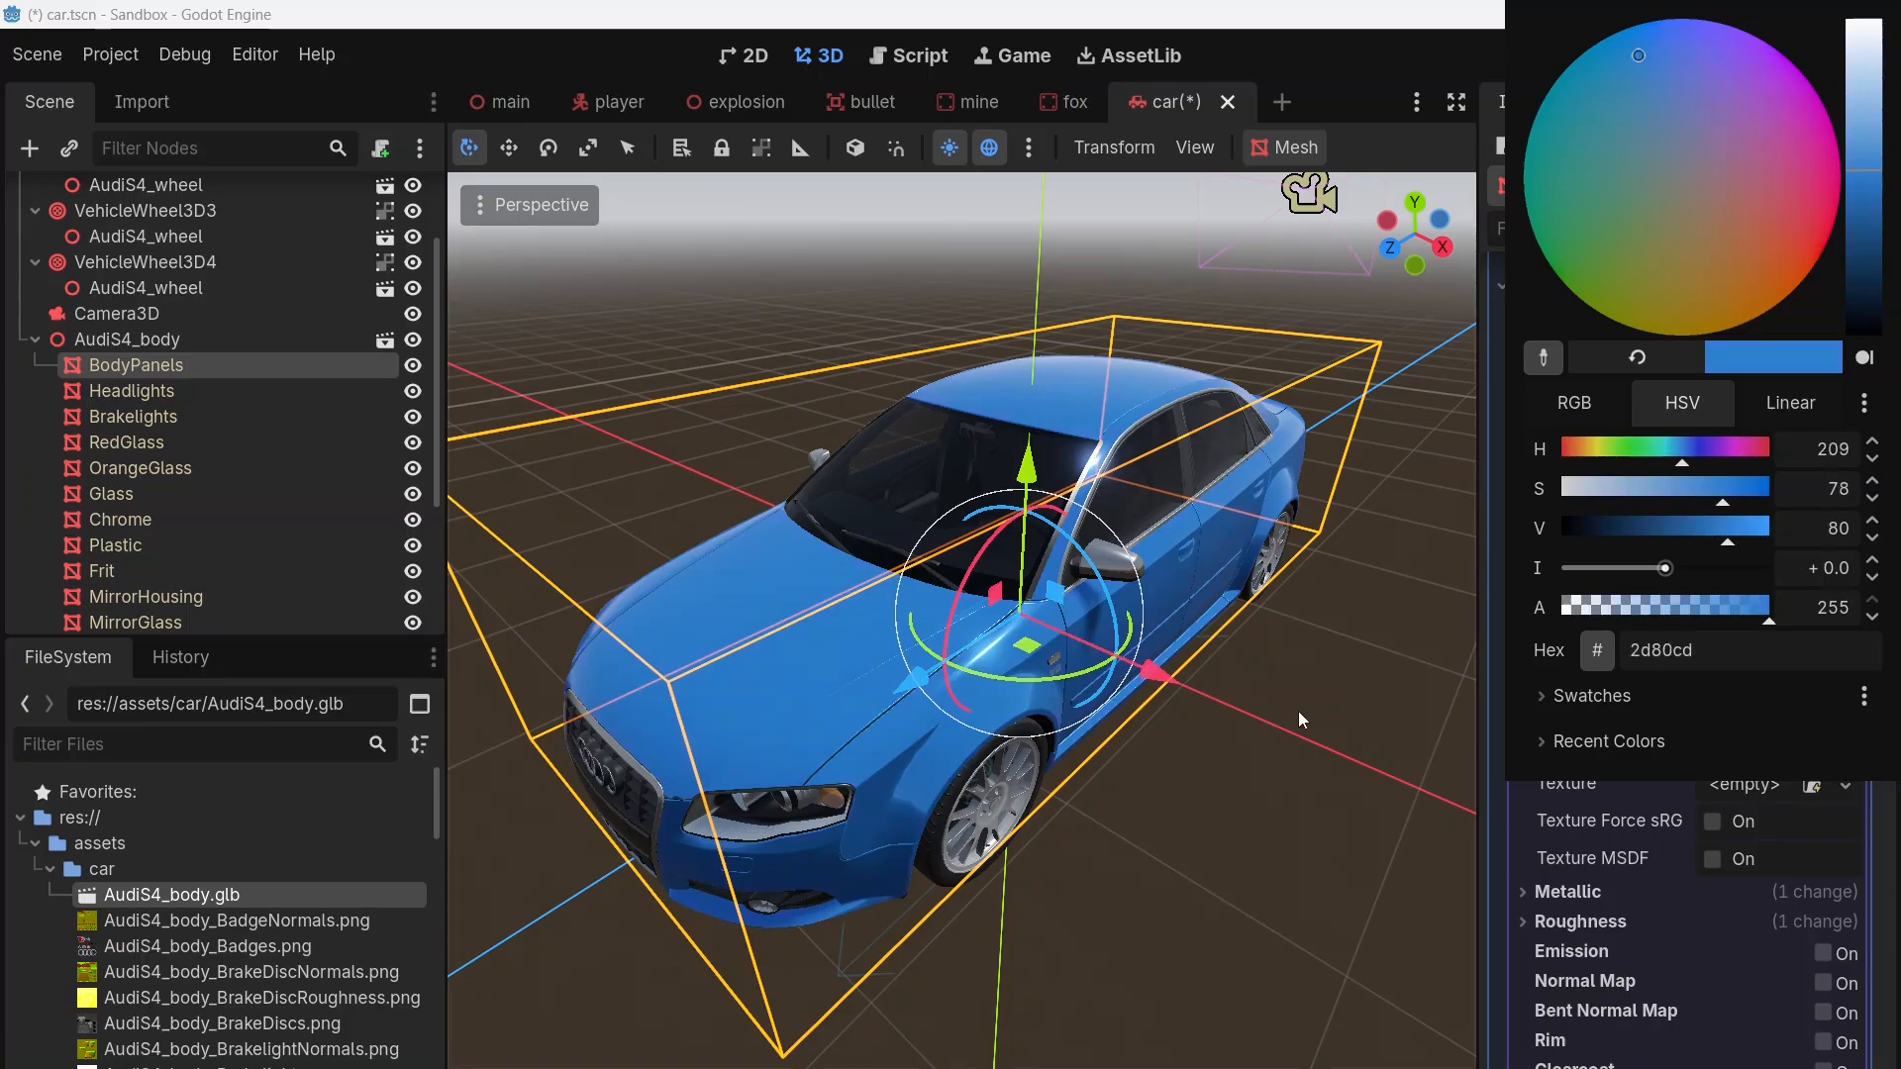
{"action": "middle_click_drag", "start_coordinate": [1297, 710], "coordinate": [1455, 633]}
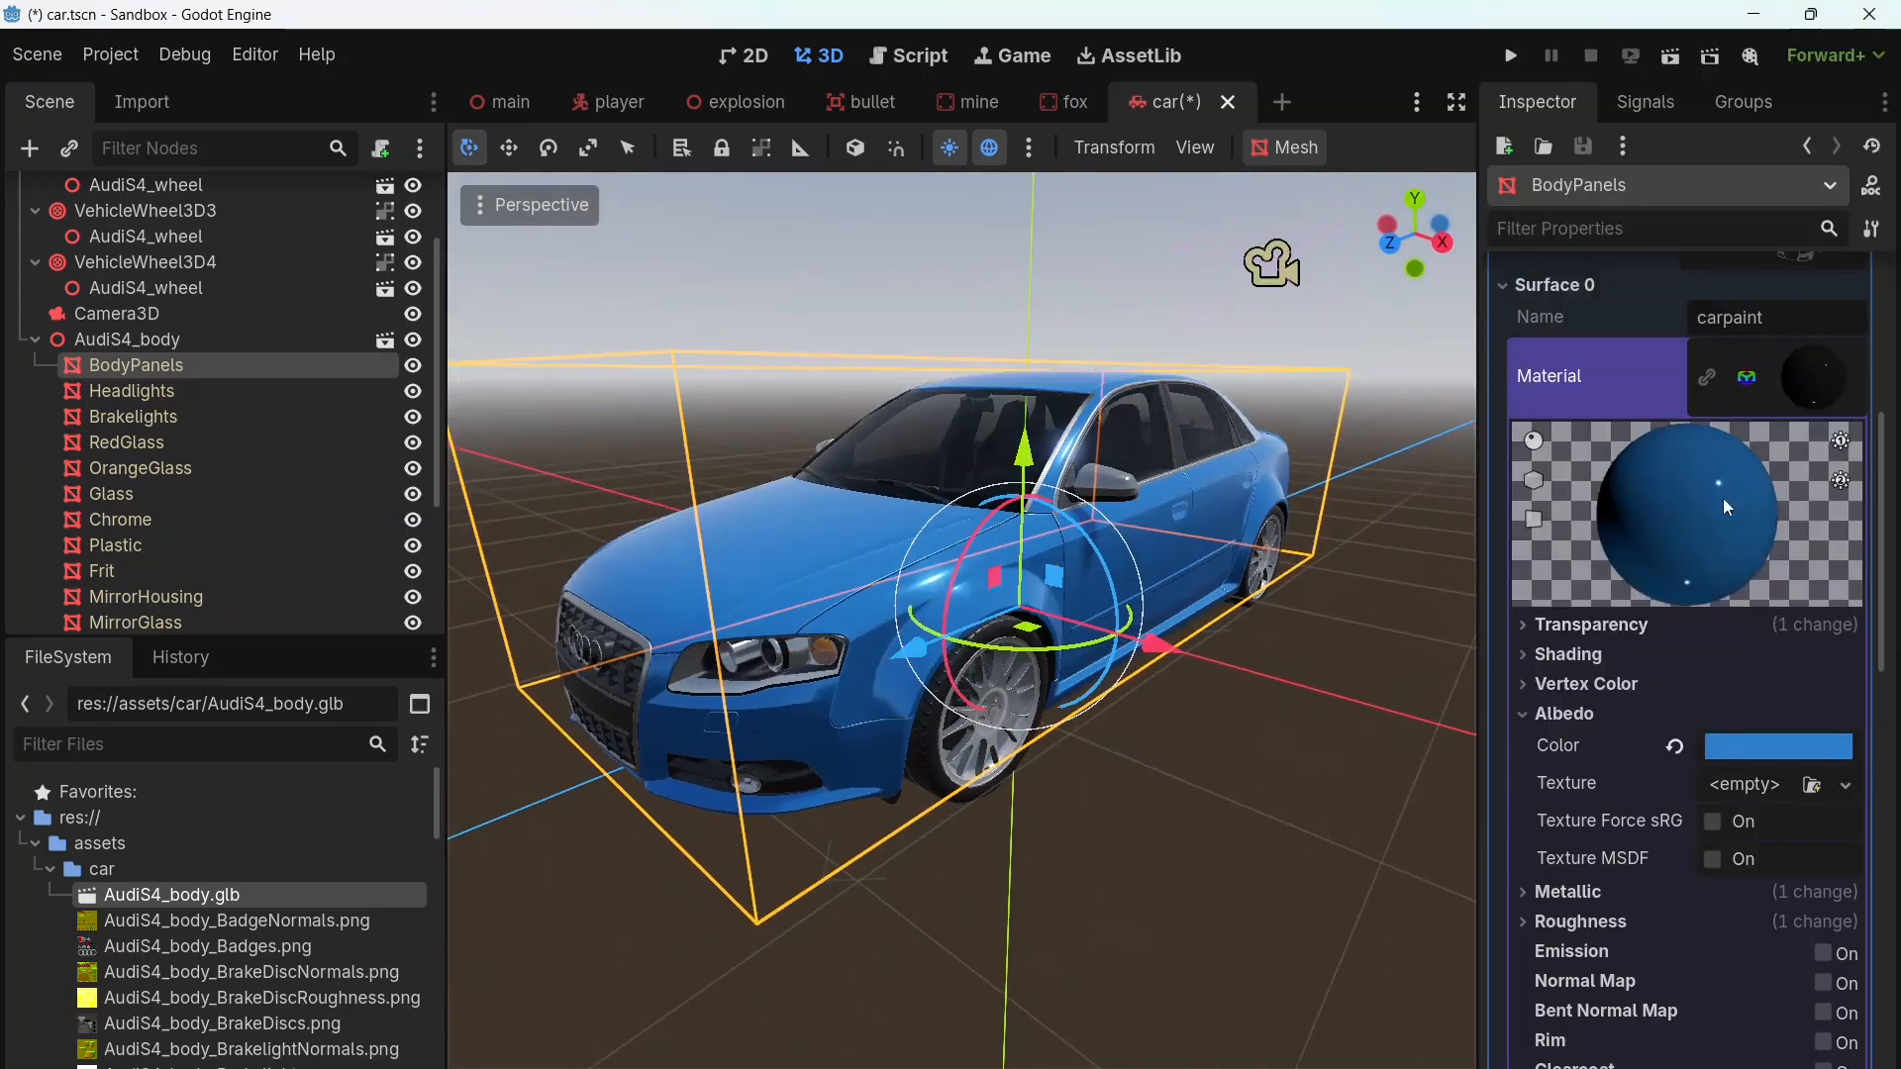
{"action": "left_click", "coordinate": [1750, 737]}
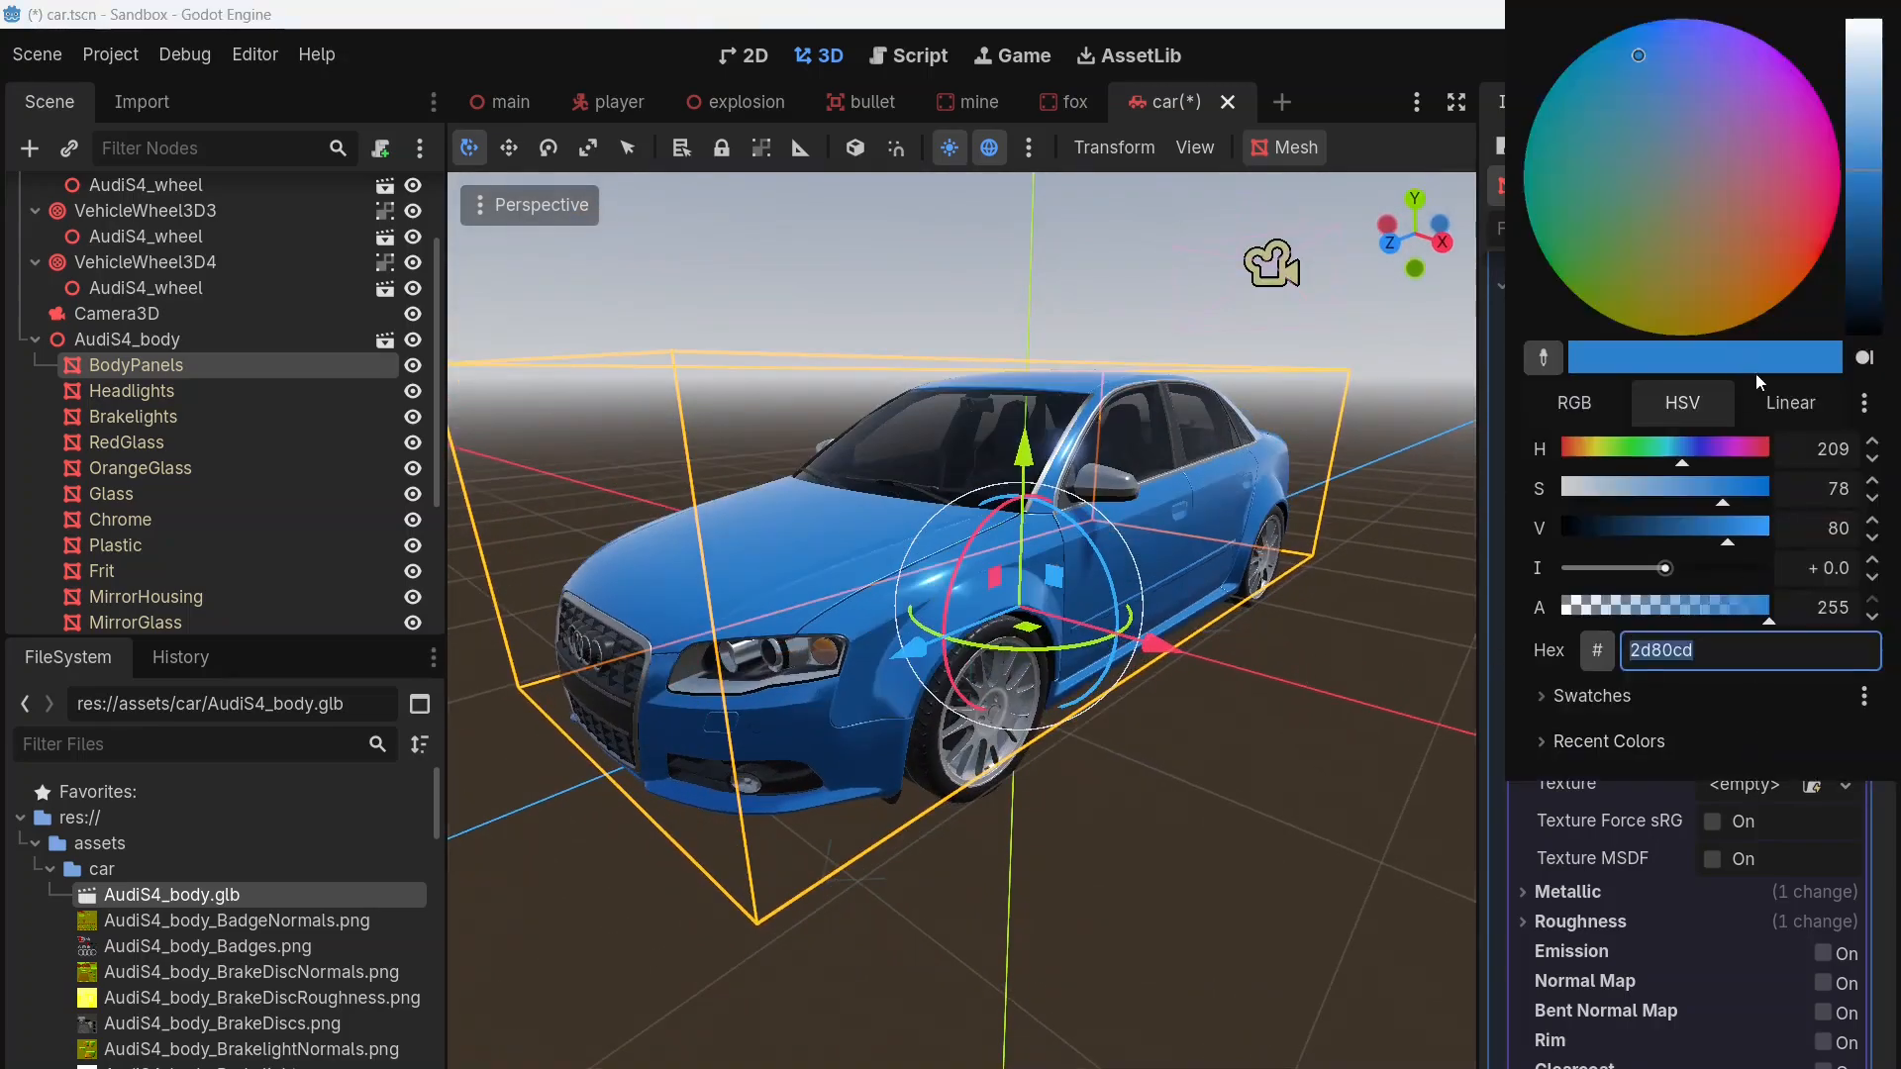
{"action": "mouse_move", "coordinate": [1870, 183]}
{"action": "left_mouse_down"}
{"action": "mouse_move", "coordinate": [1870, 268]}
{"action": "mouse_move", "coordinate": [1868, 243]}
{"action": "left_mouse_up"}
{"action": "middle_click_drag", "start_coordinate": [1262, 780], "coordinate": [1263, 823]}
{"action": "scroll", "coordinate": [1263, 824], "scroll_direction": "down", "scroll_amount": 2}
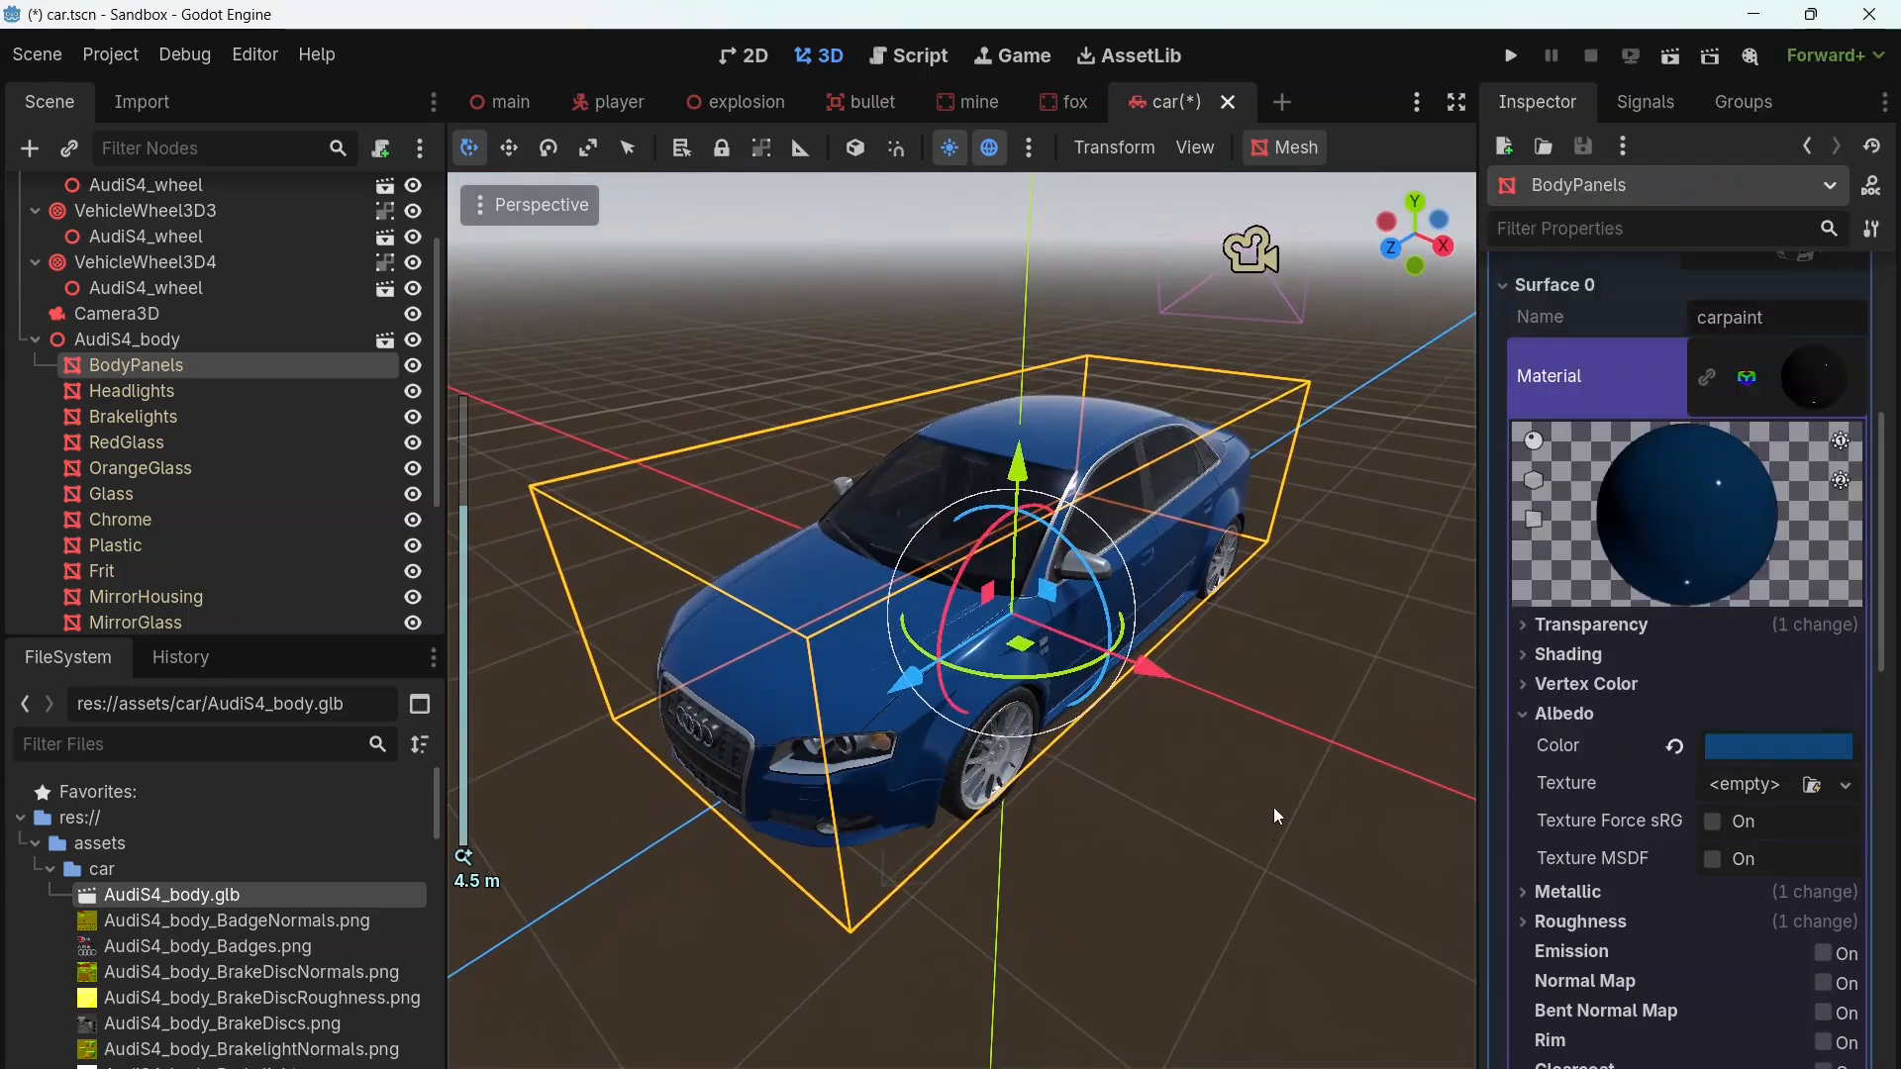
{"action": "scroll", "coordinate": [1273, 806], "scroll_direction": "up", "scroll_amount": 2}
Step: Set the carpaint material's albedo color to purple 591f89 and save the car scene
{"action": "left_click", "coordinate": [1774, 749]}
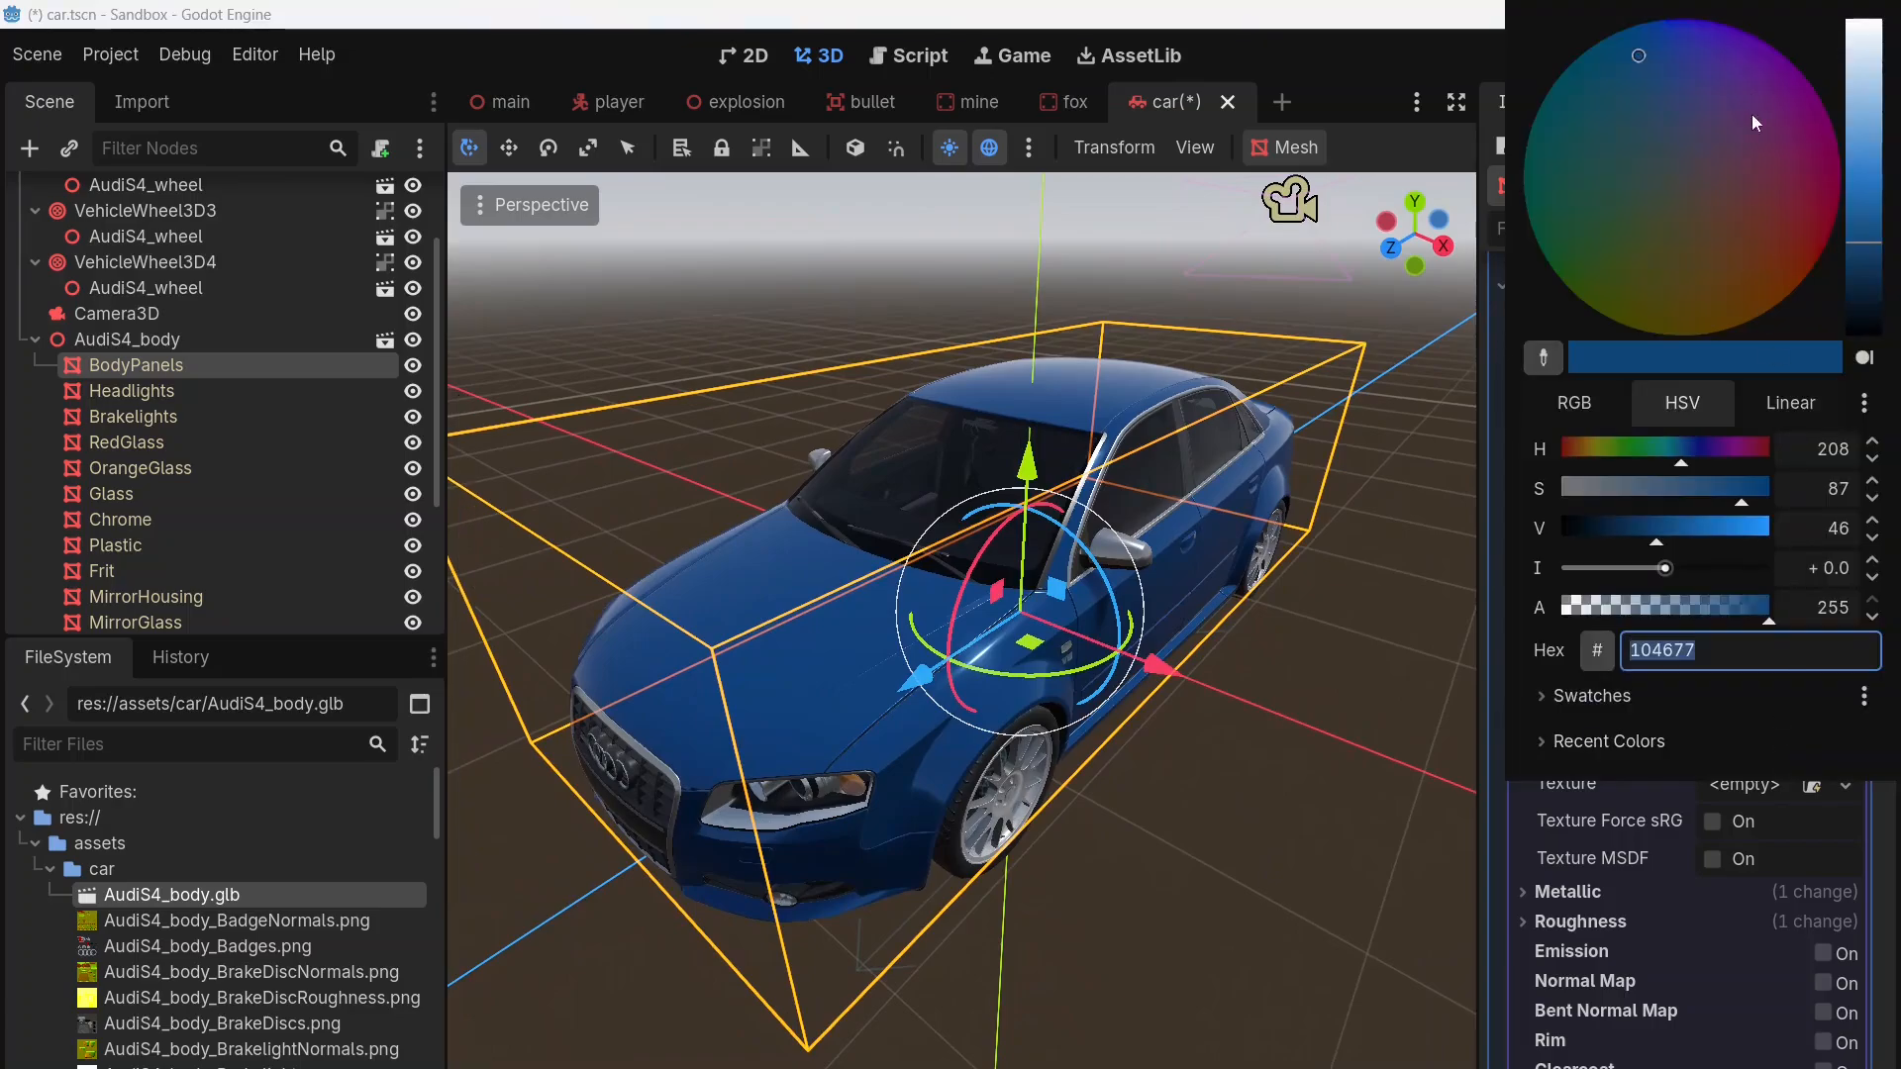
{"action": "left_click", "coordinate": [1701, 49]}
{"action": "left_click_drag", "start_coordinate": [1702, 50], "coordinate": [1755, 71]}
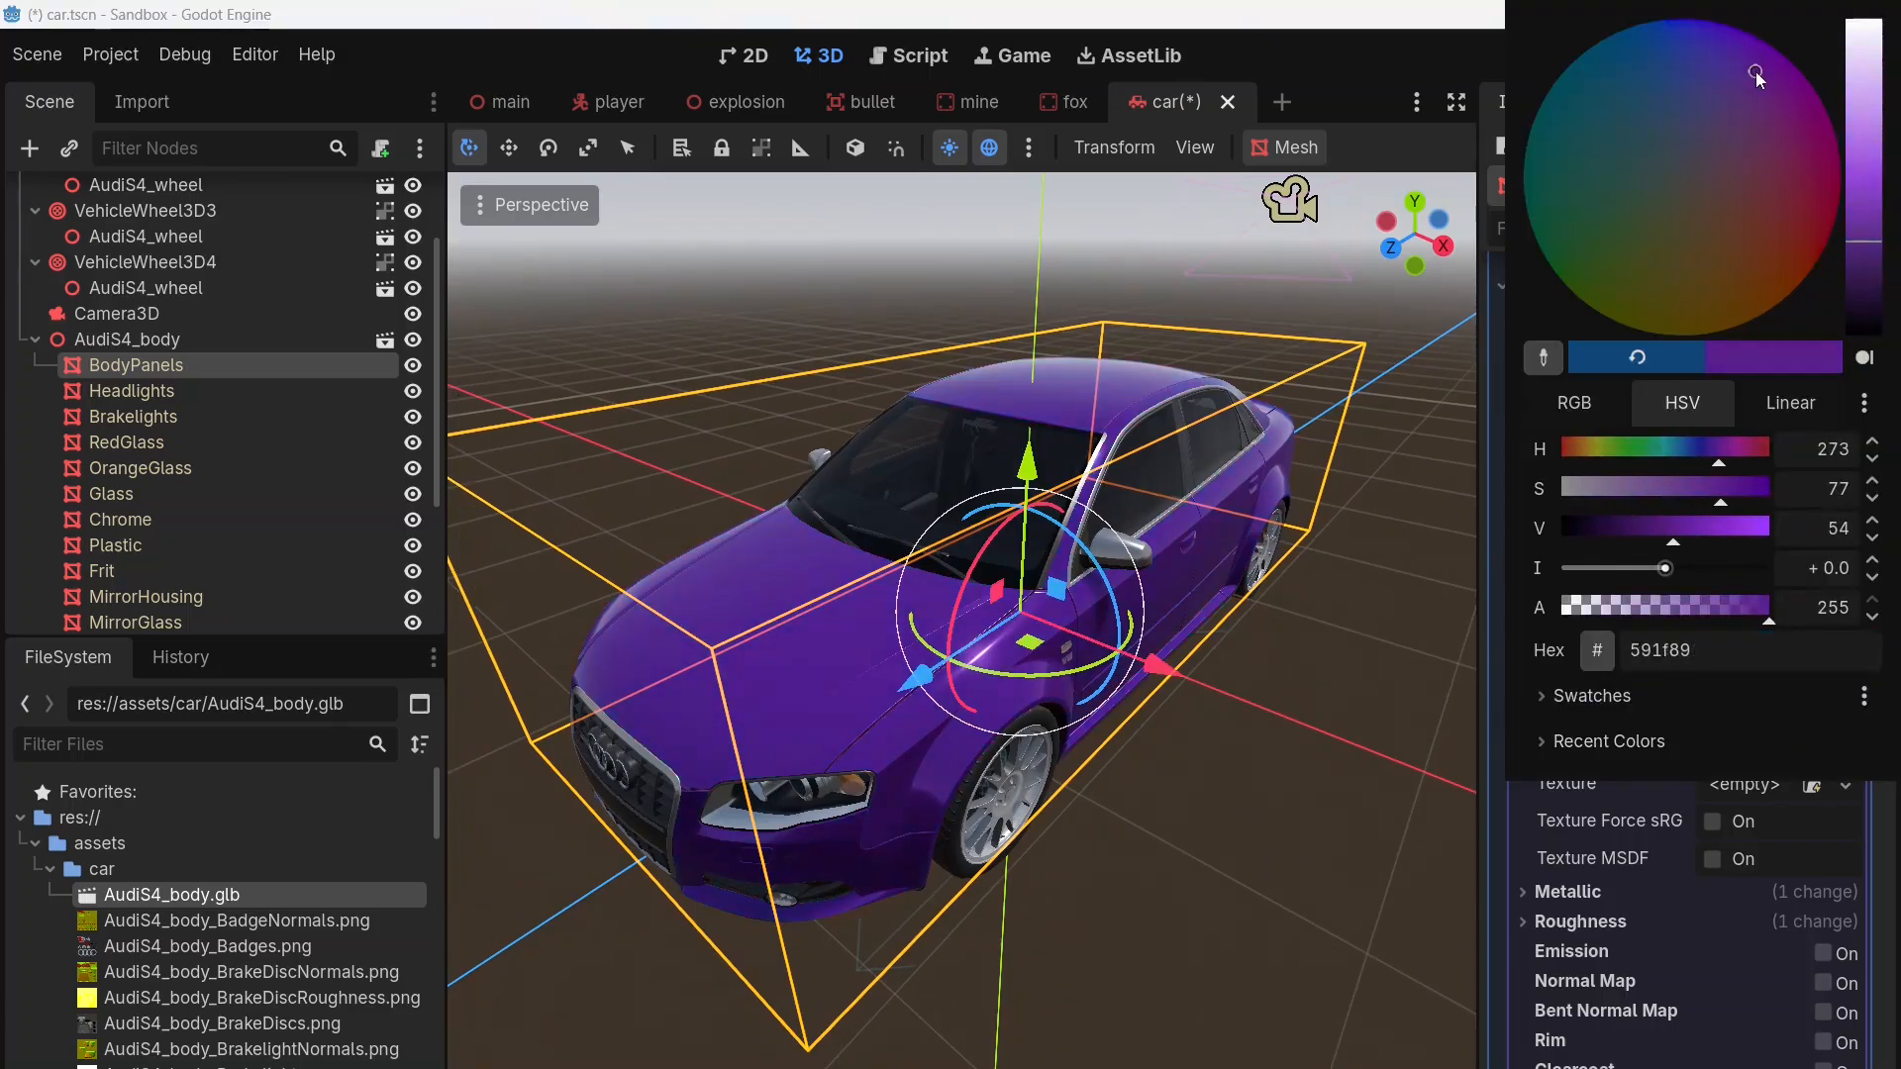
{"action": "middle_click_drag", "start_coordinate": [1398, 632], "coordinate": [1268, 604]}
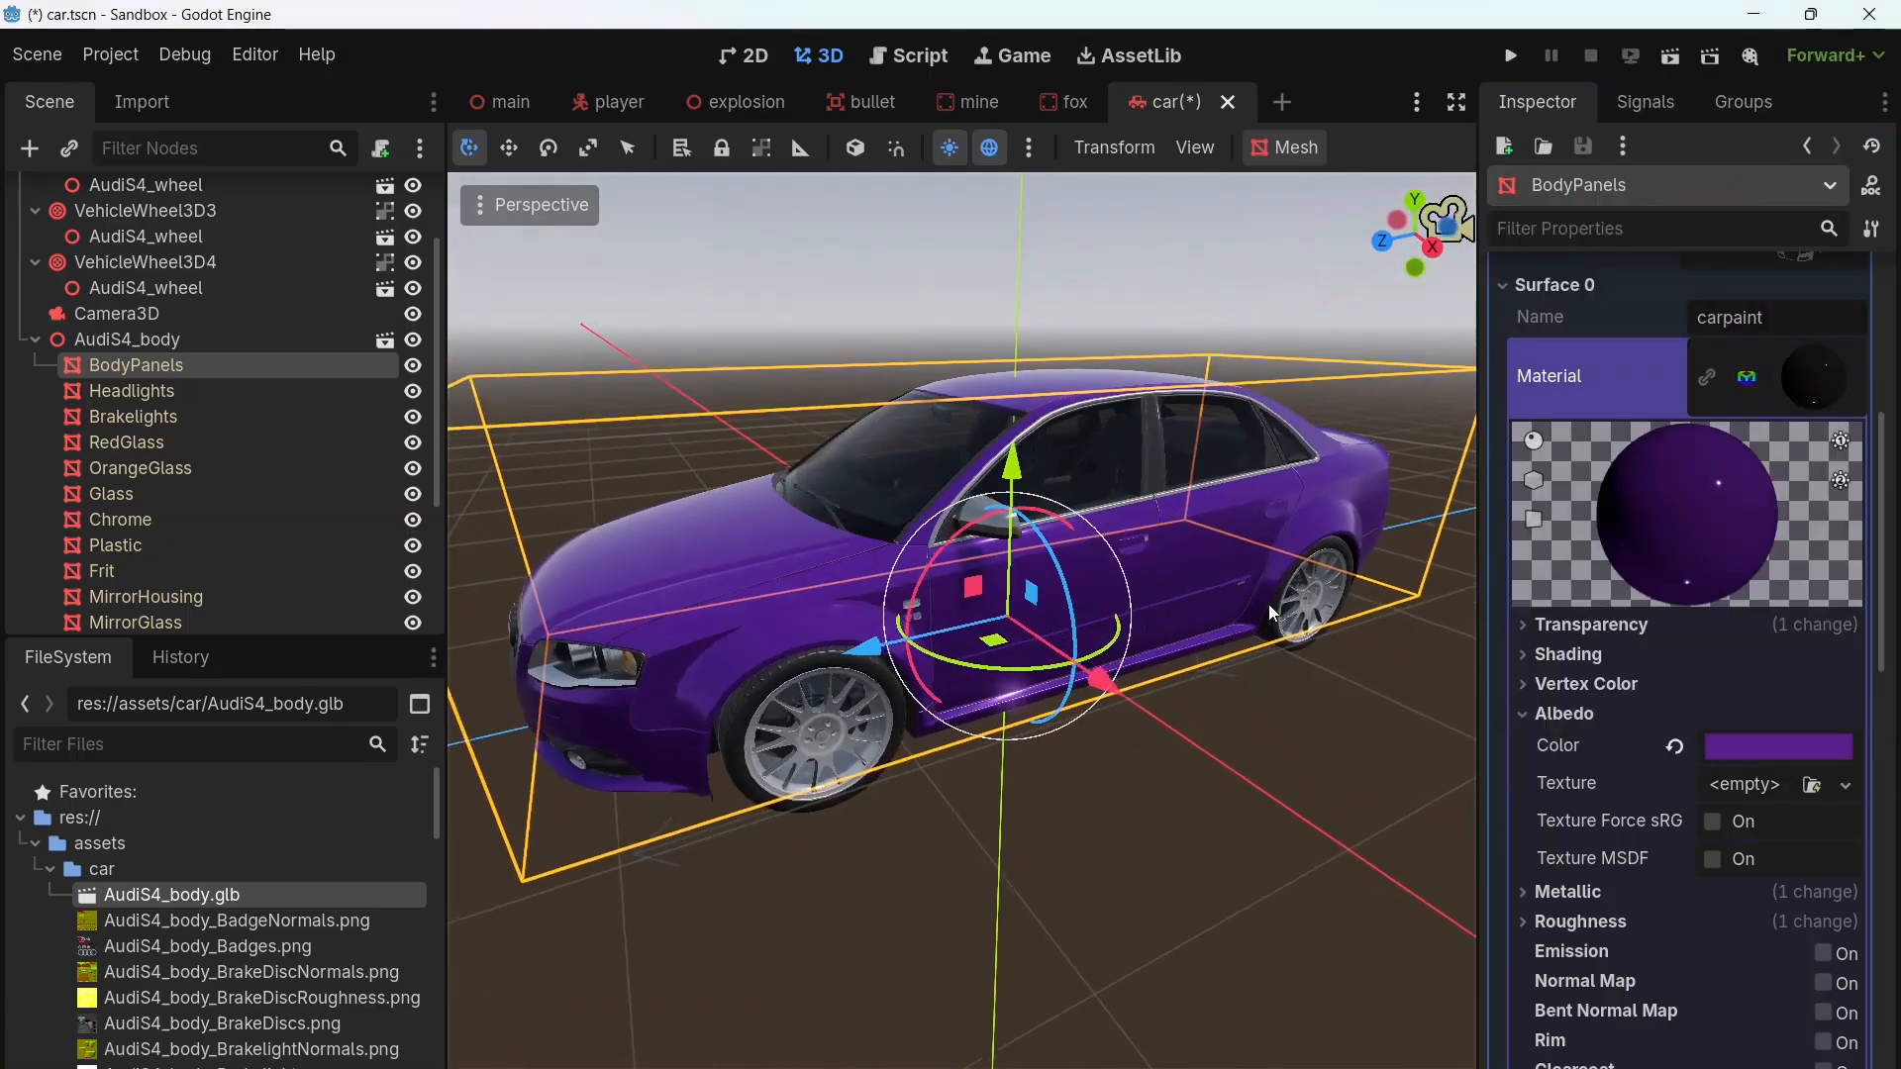
{"action": "key", "text": "ctrl+s"}
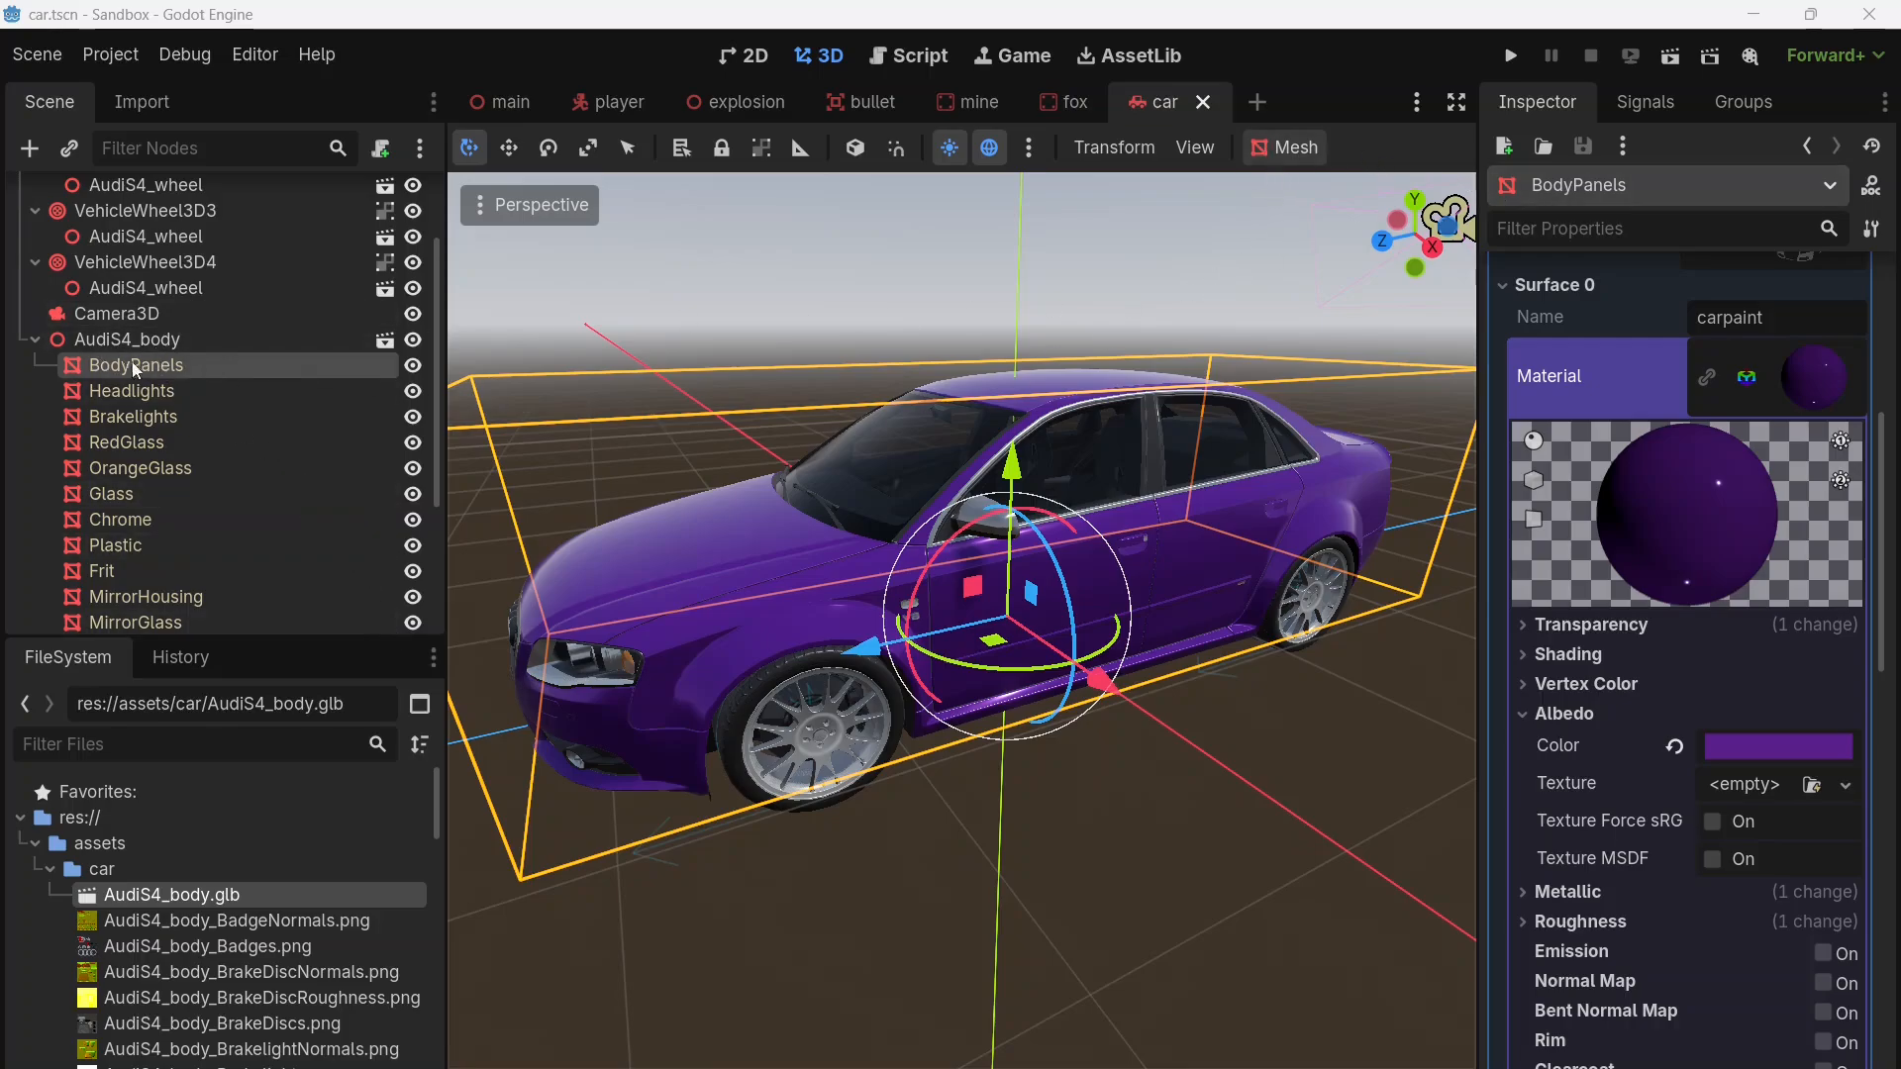
Step: Generate a Trimesh collision shape from the BodyPanels mesh, placed as its sibling
{"action": "middle_click_drag", "start_coordinate": [814, 698], "coordinate": [1208, 788]}
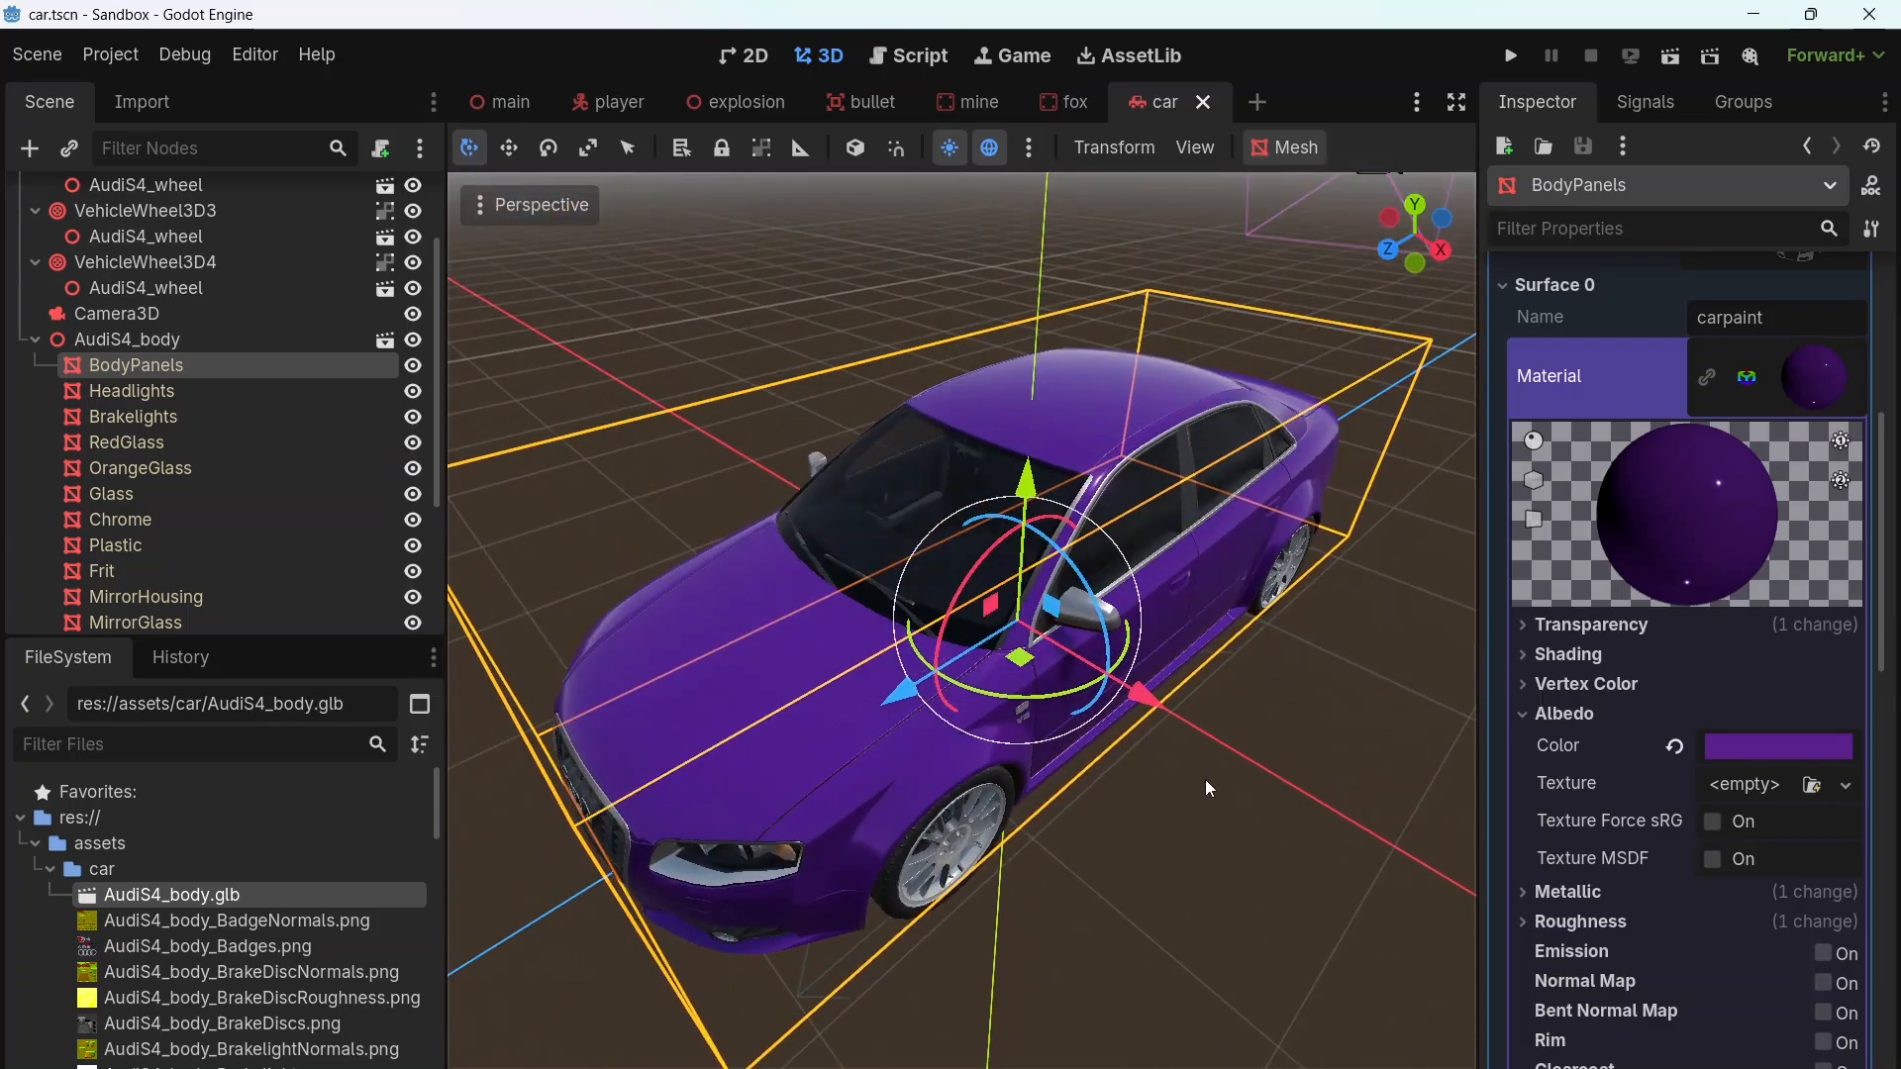
{"action": "left_click", "coordinate": [1285, 153]}
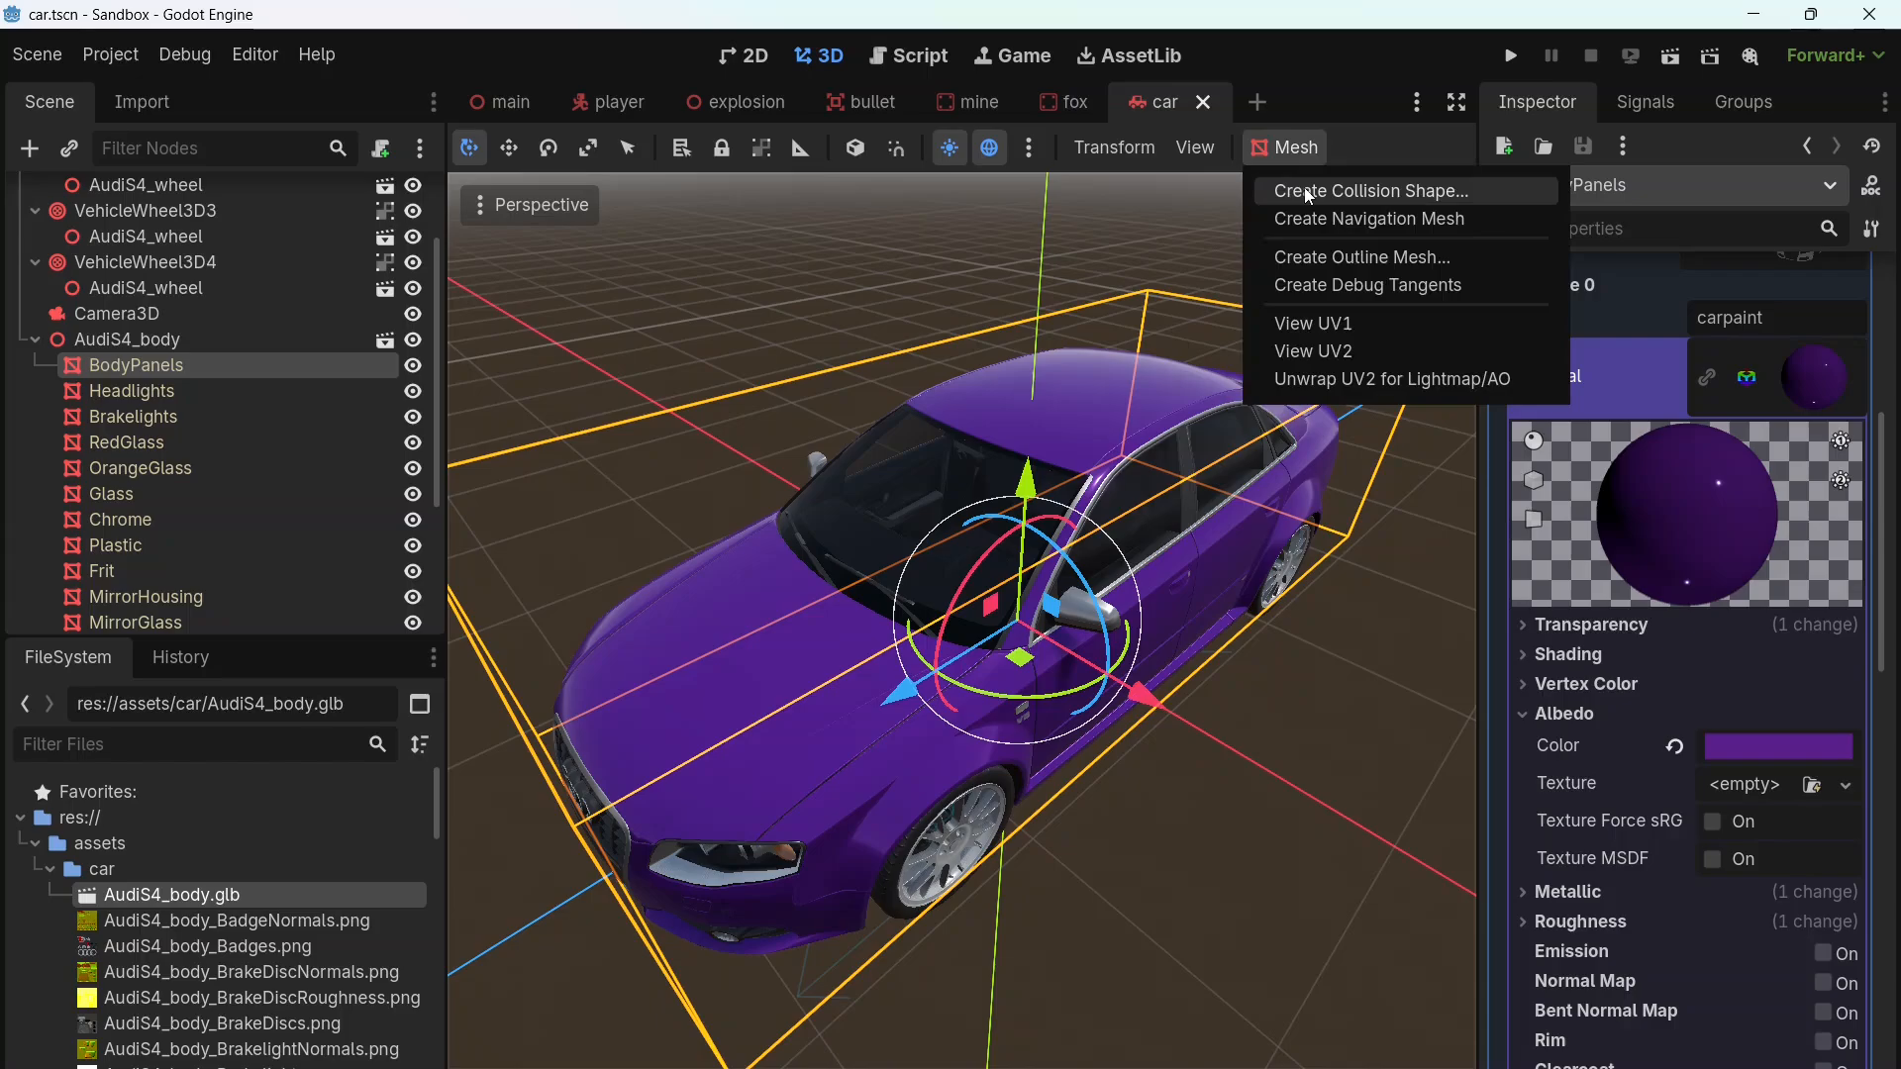
{"action": "left_click", "coordinate": [1308, 192]}
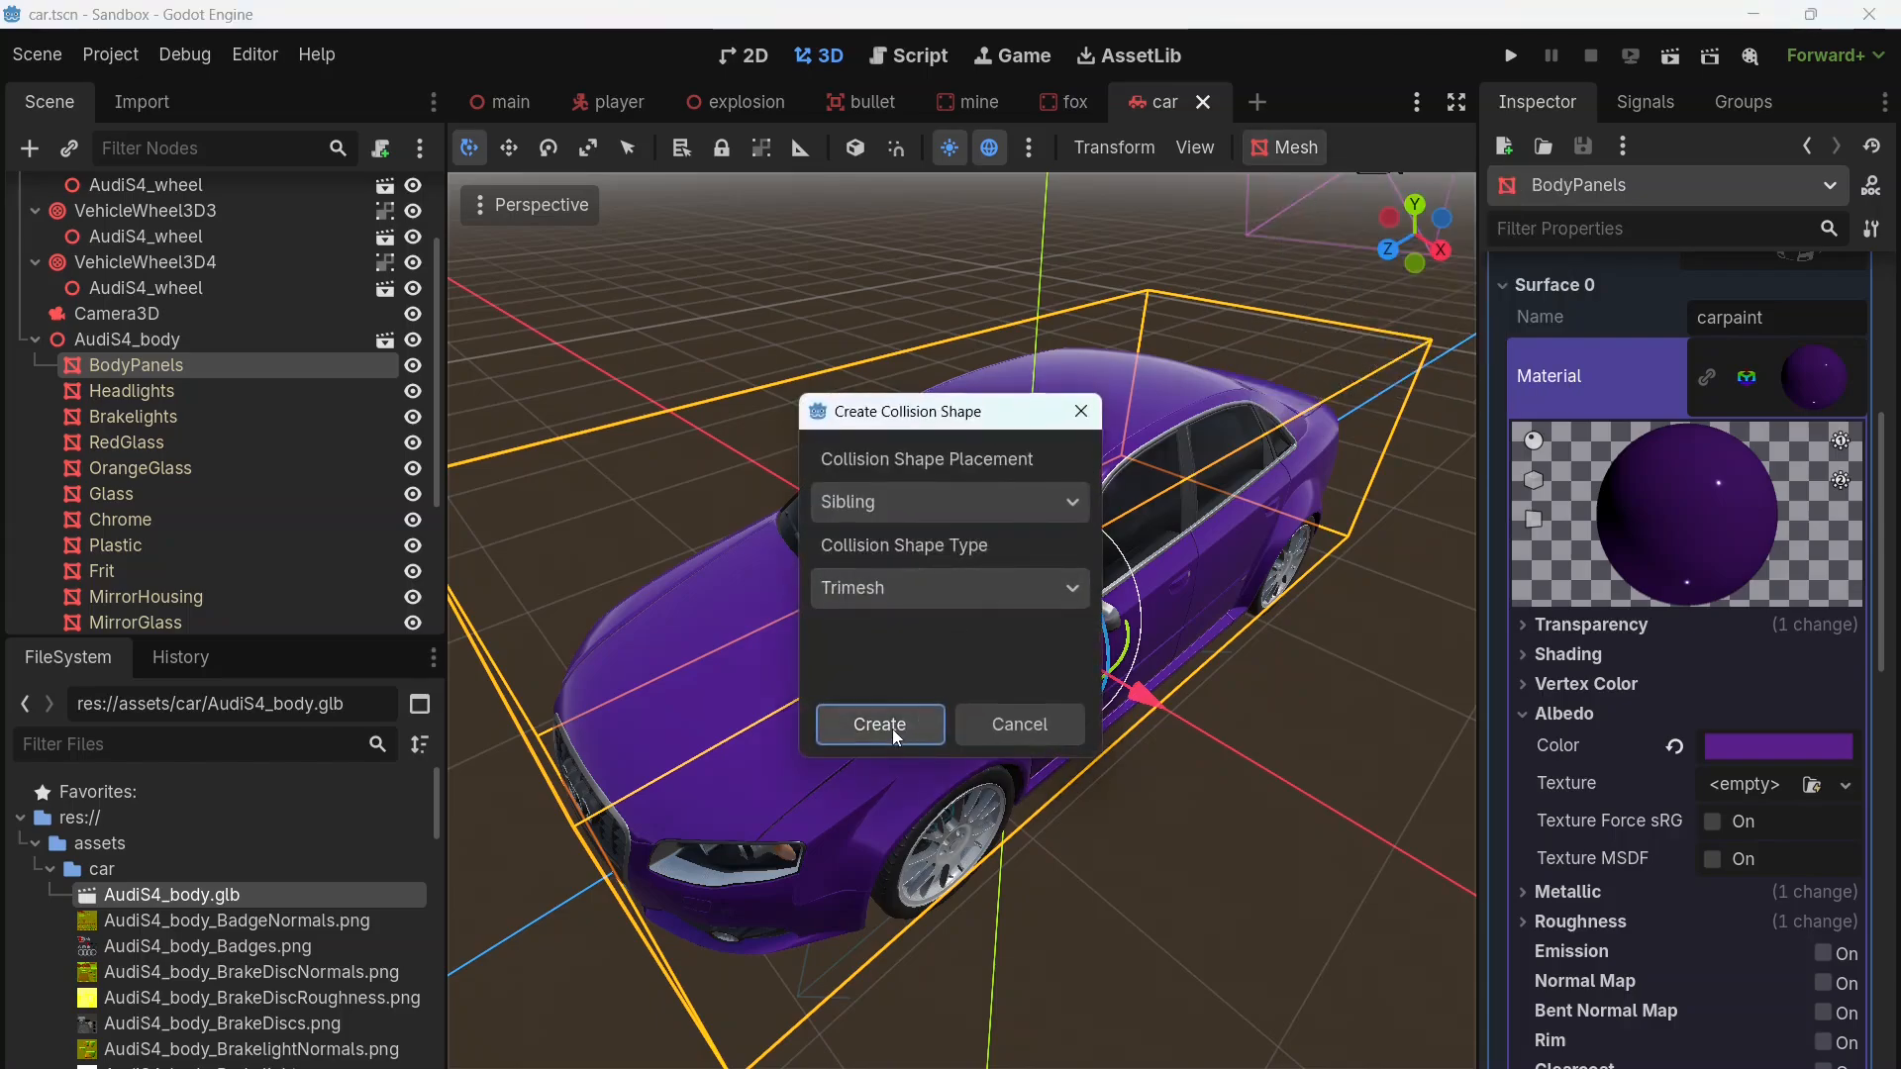
{"action": "left_click", "coordinate": [893, 728]}
Step: Reparent the new trimesh collision shape directly under the Car root and read its configuration warning
{"action": "scroll", "coordinate": [181, 390], "scroll_direction": "up", "scroll_amount": 1}
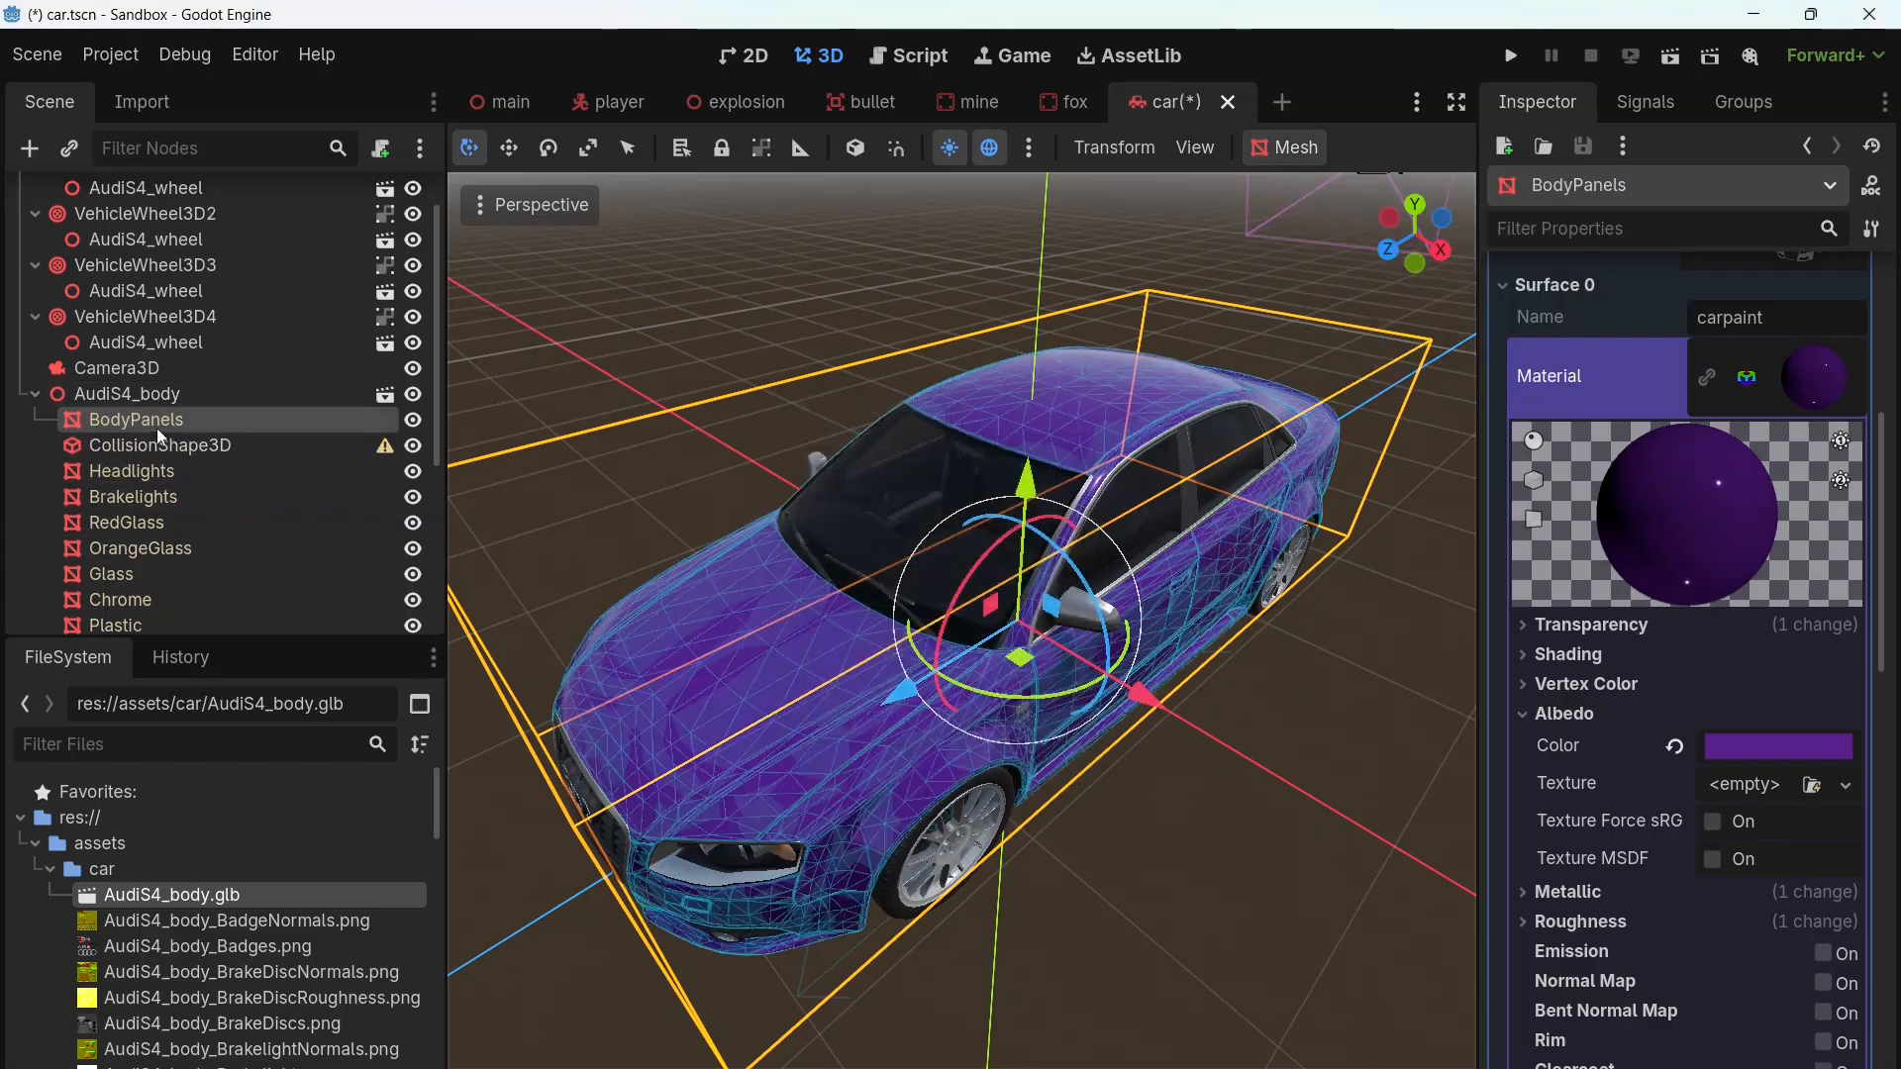
{"action": "left_click", "coordinate": [156, 448]}
{"action": "left_click_drag", "start_coordinate": [156, 449], "coordinate": [104, 206]}
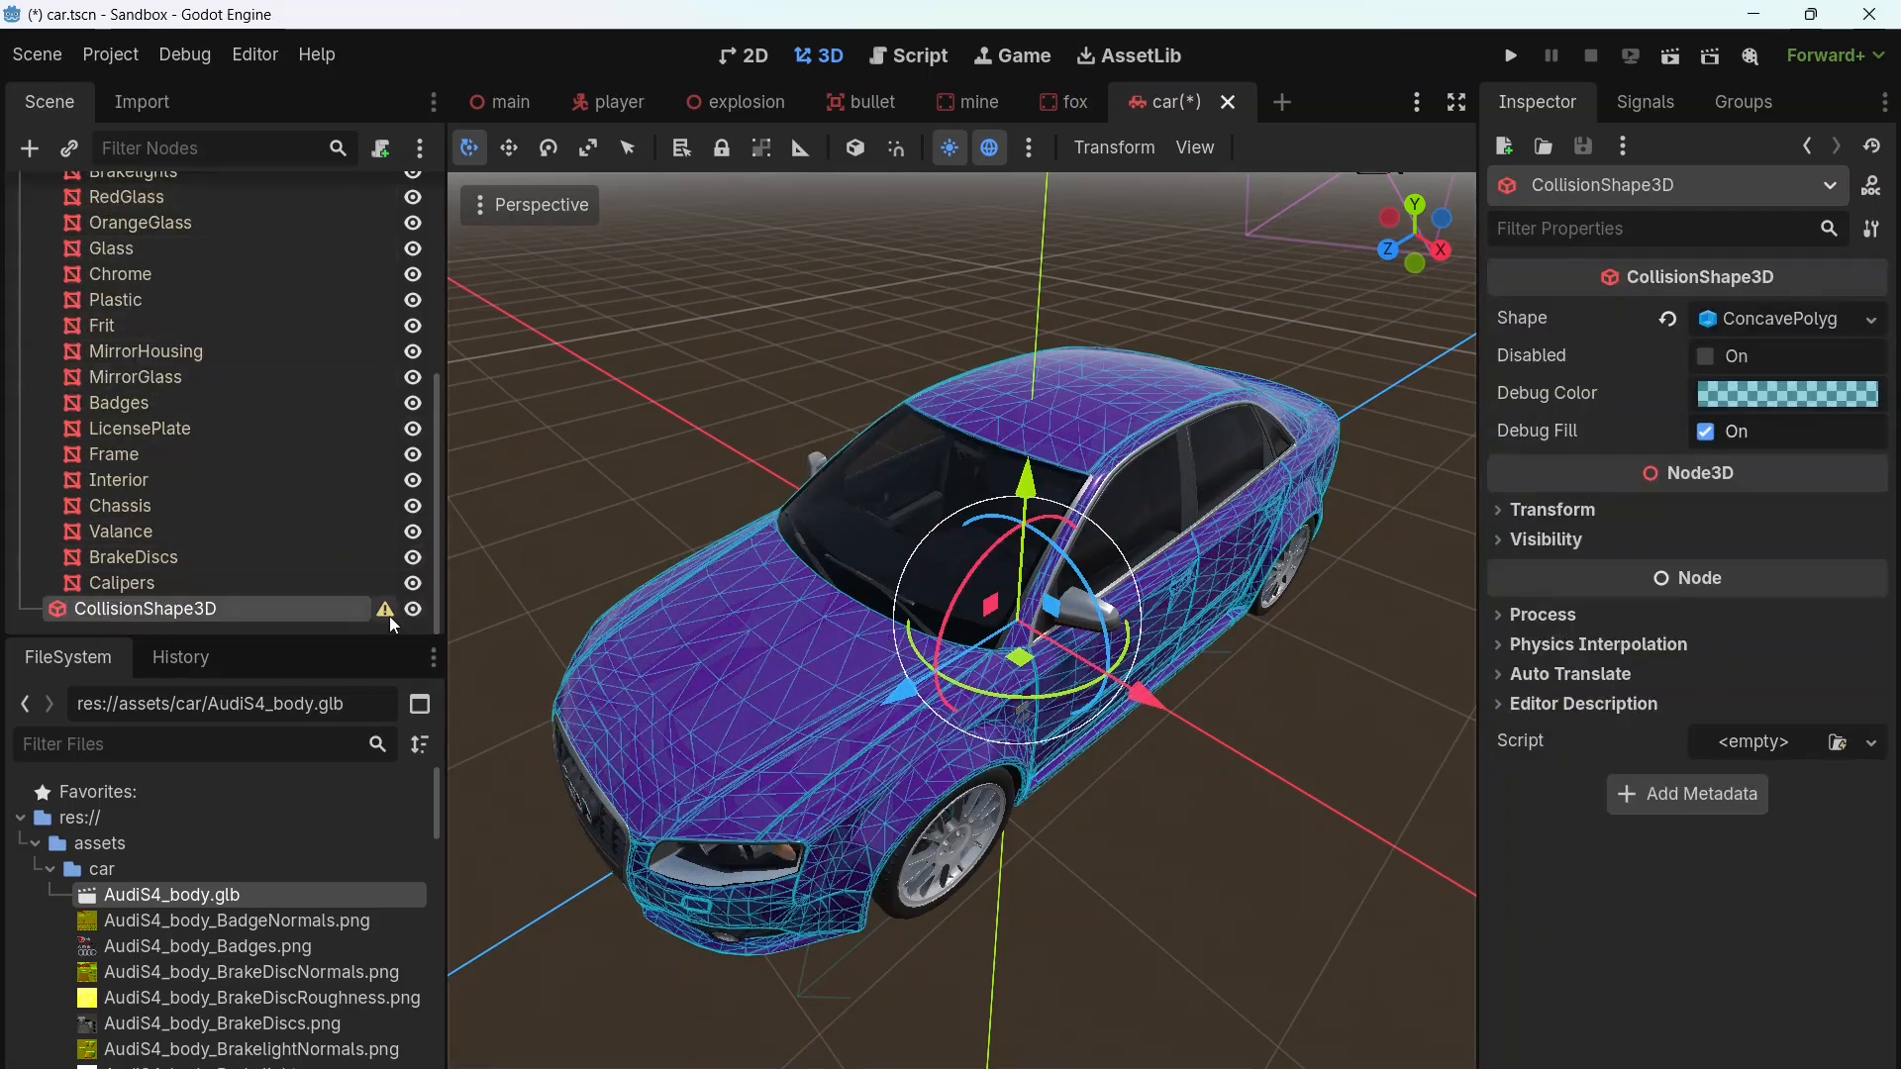
{"action": "mouse_move", "coordinate": [390, 616]}
{"action": "left_click", "coordinate": [385, 609]}
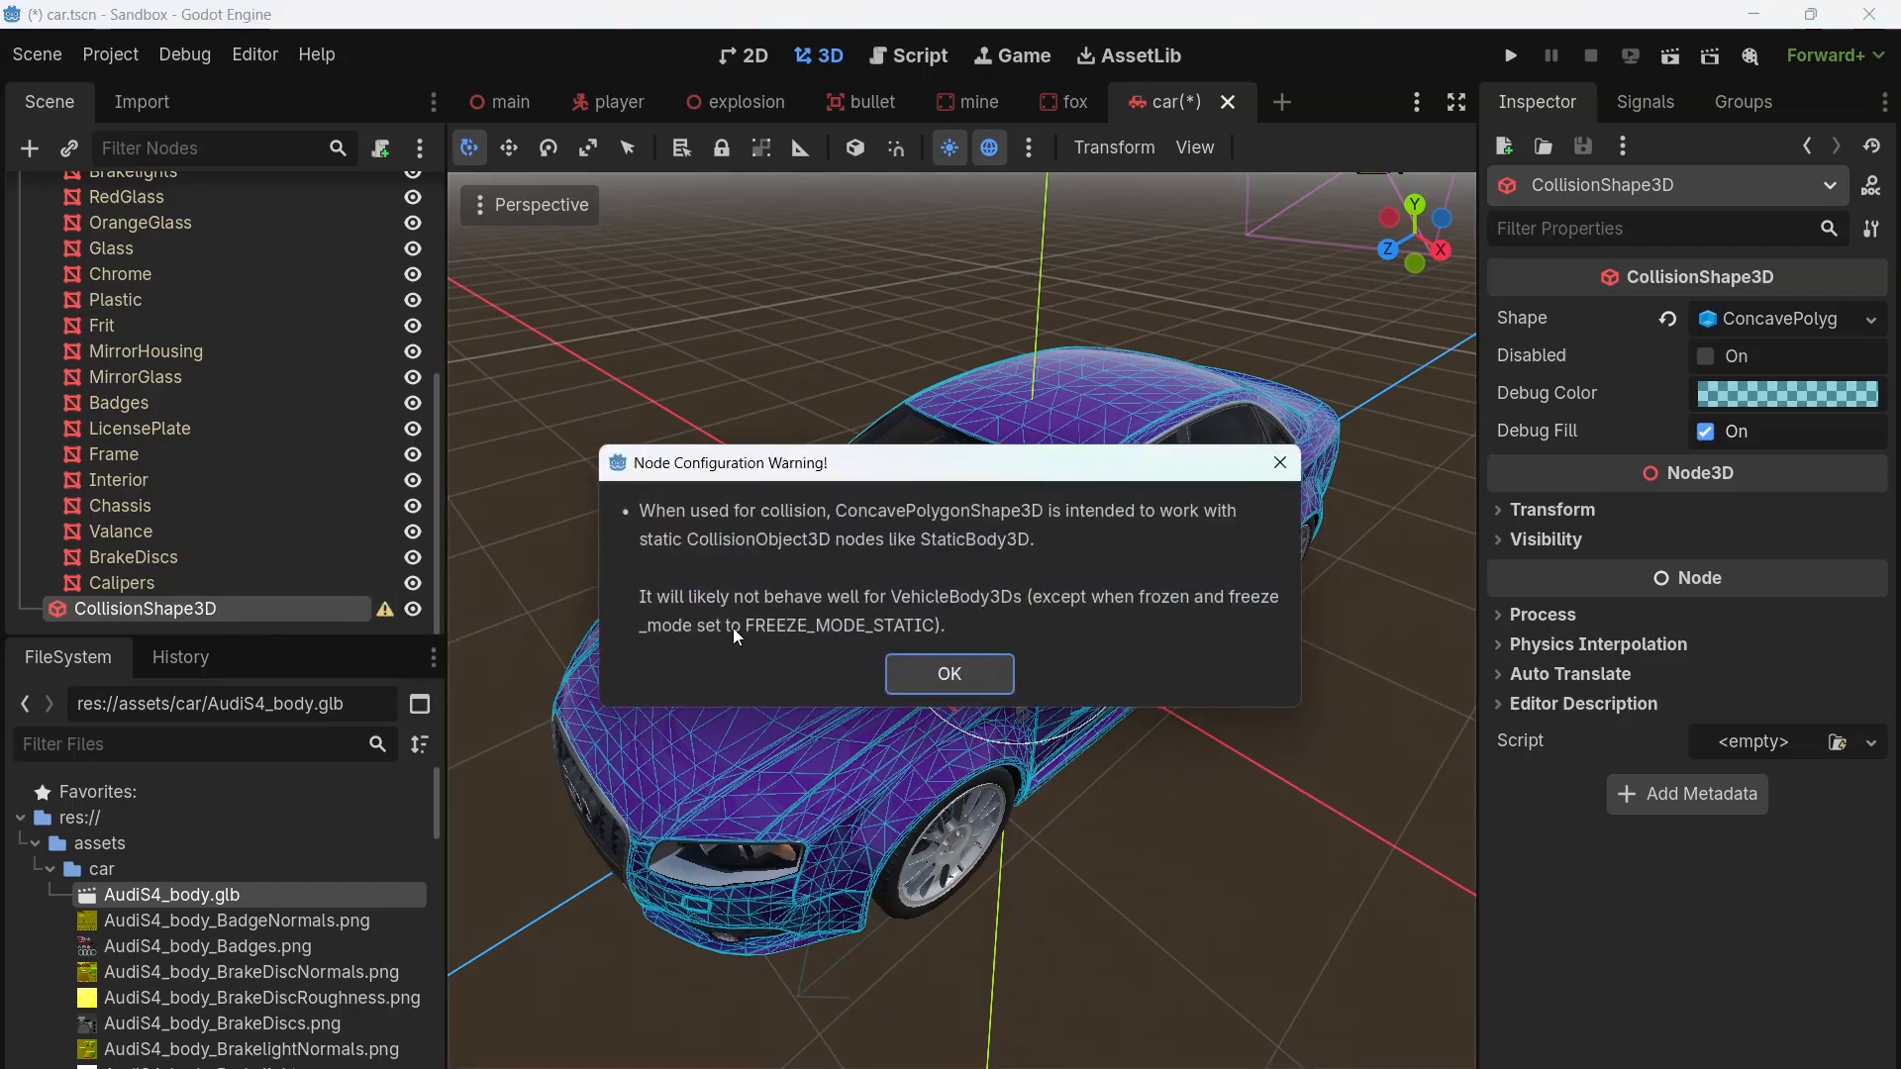
{"action": "key", "text": "Escape"}
{"action": "middle_click_drag", "start_coordinate": [1160, 897], "coordinate": [1196, 817]}
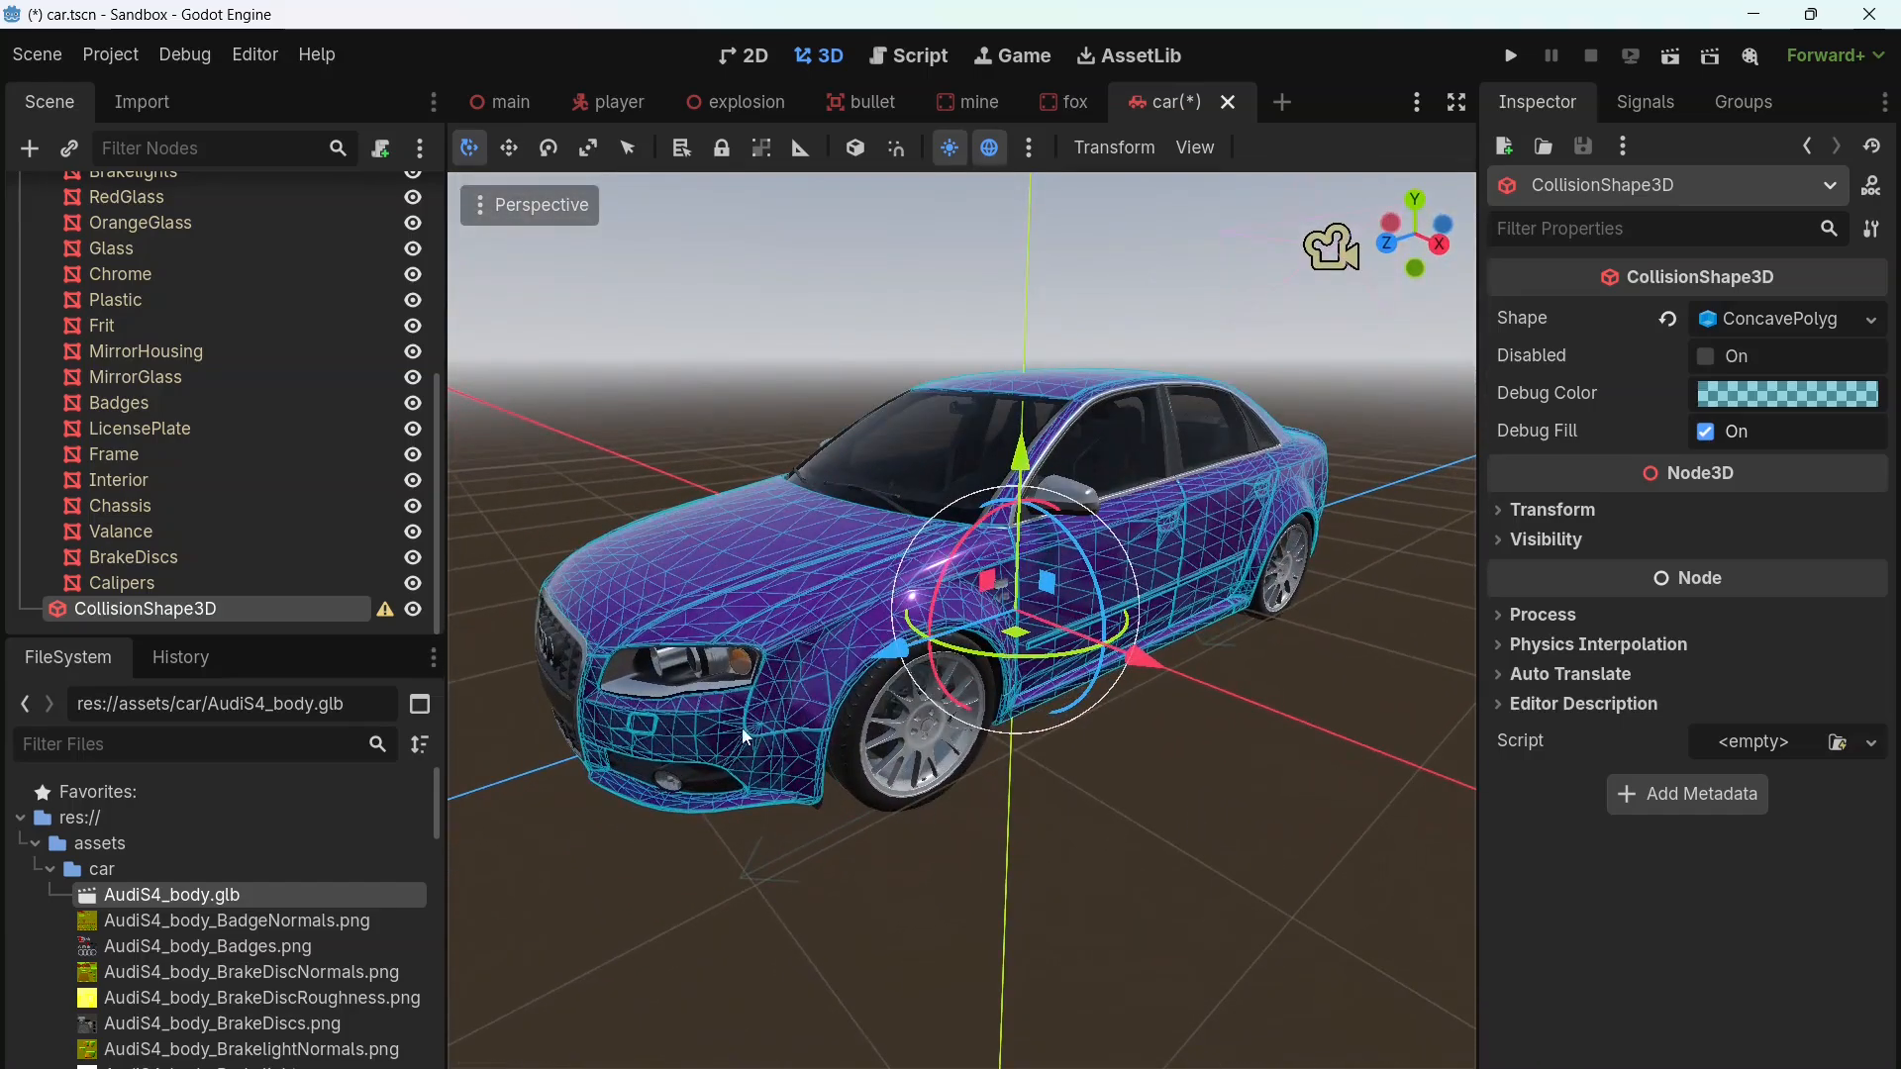
Step: Delete the trimesh CollisionShape3D node from the car scene
{"action": "right_click", "coordinate": [243, 608]}
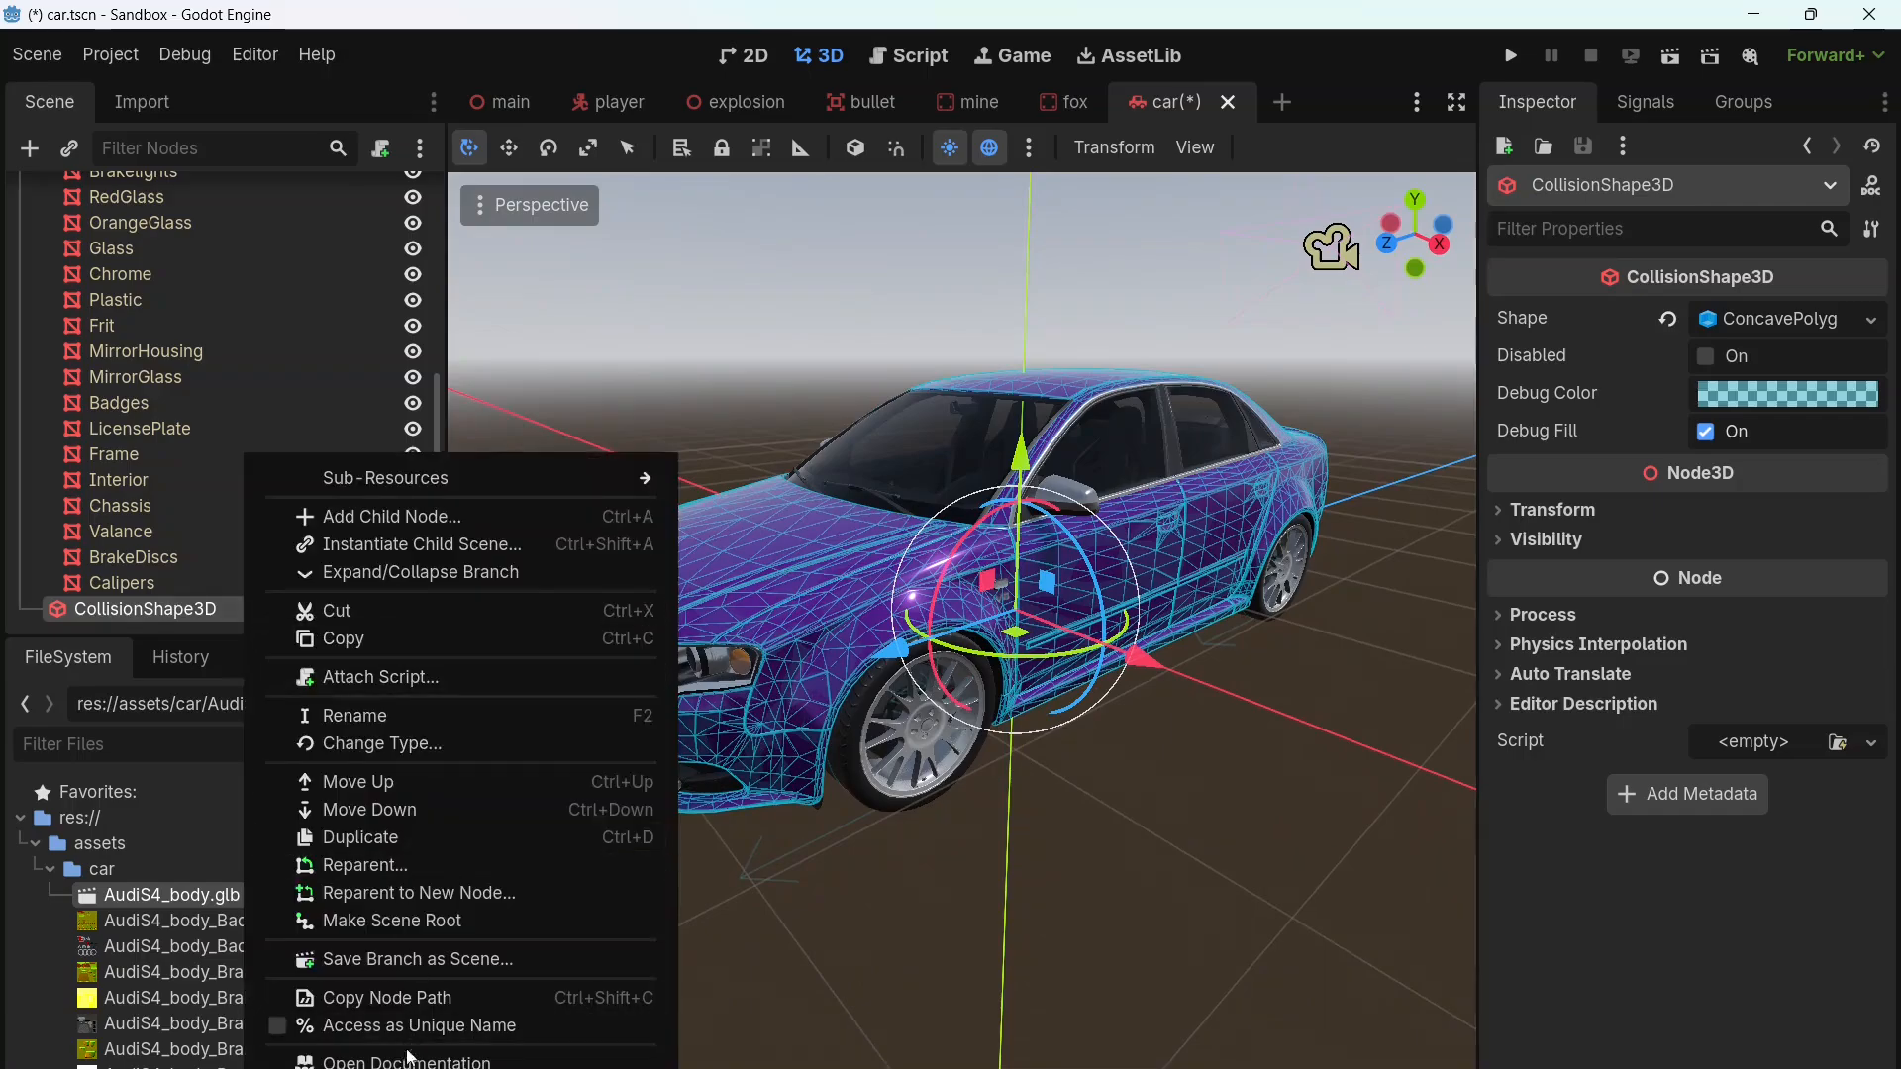
{"action": "key", "text": "Delete"}
{"action": "key", "text": "Return"}
Step: Generate a Simplified Convex collision shape from the BodyPanels mesh, placed as its sibling
{"action": "scroll", "coordinate": [374, 580], "scroll_direction": "up", "scroll_amount": 5}
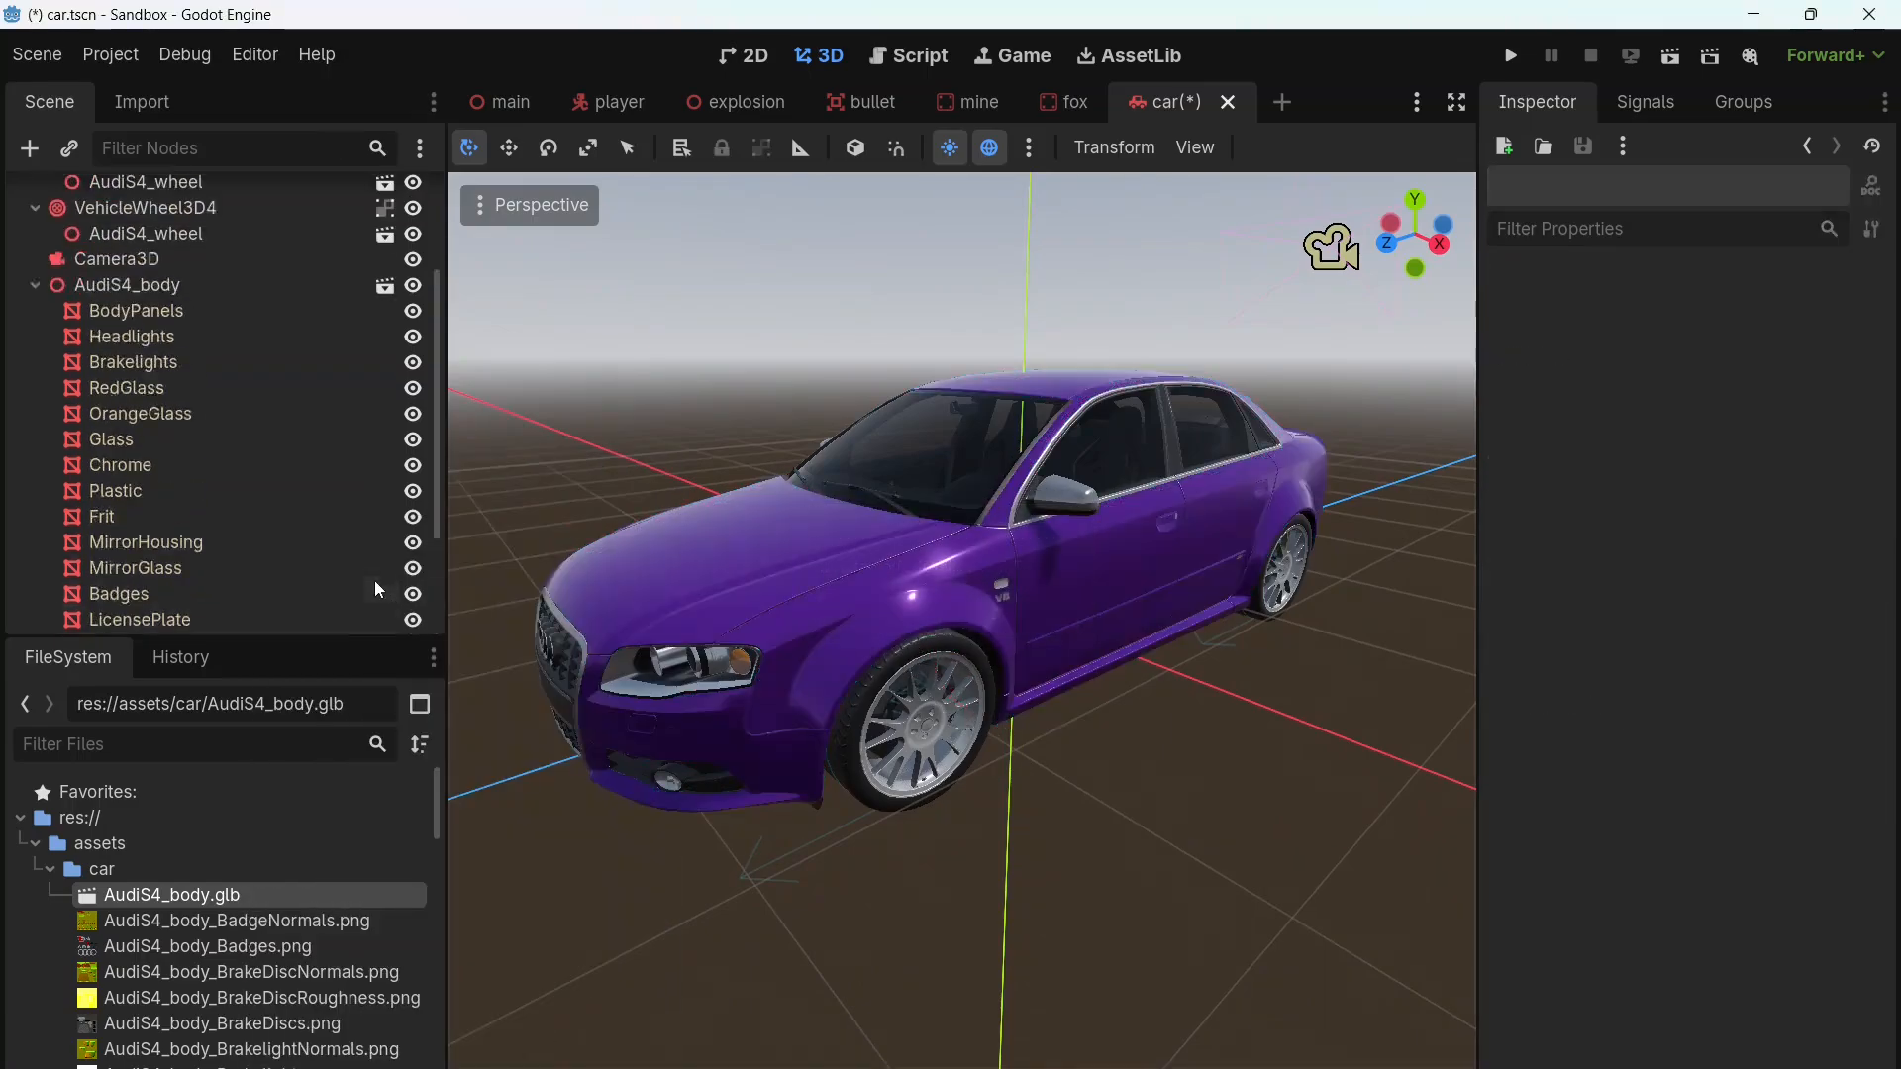
{"action": "left_click", "coordinate": [183, 481]}
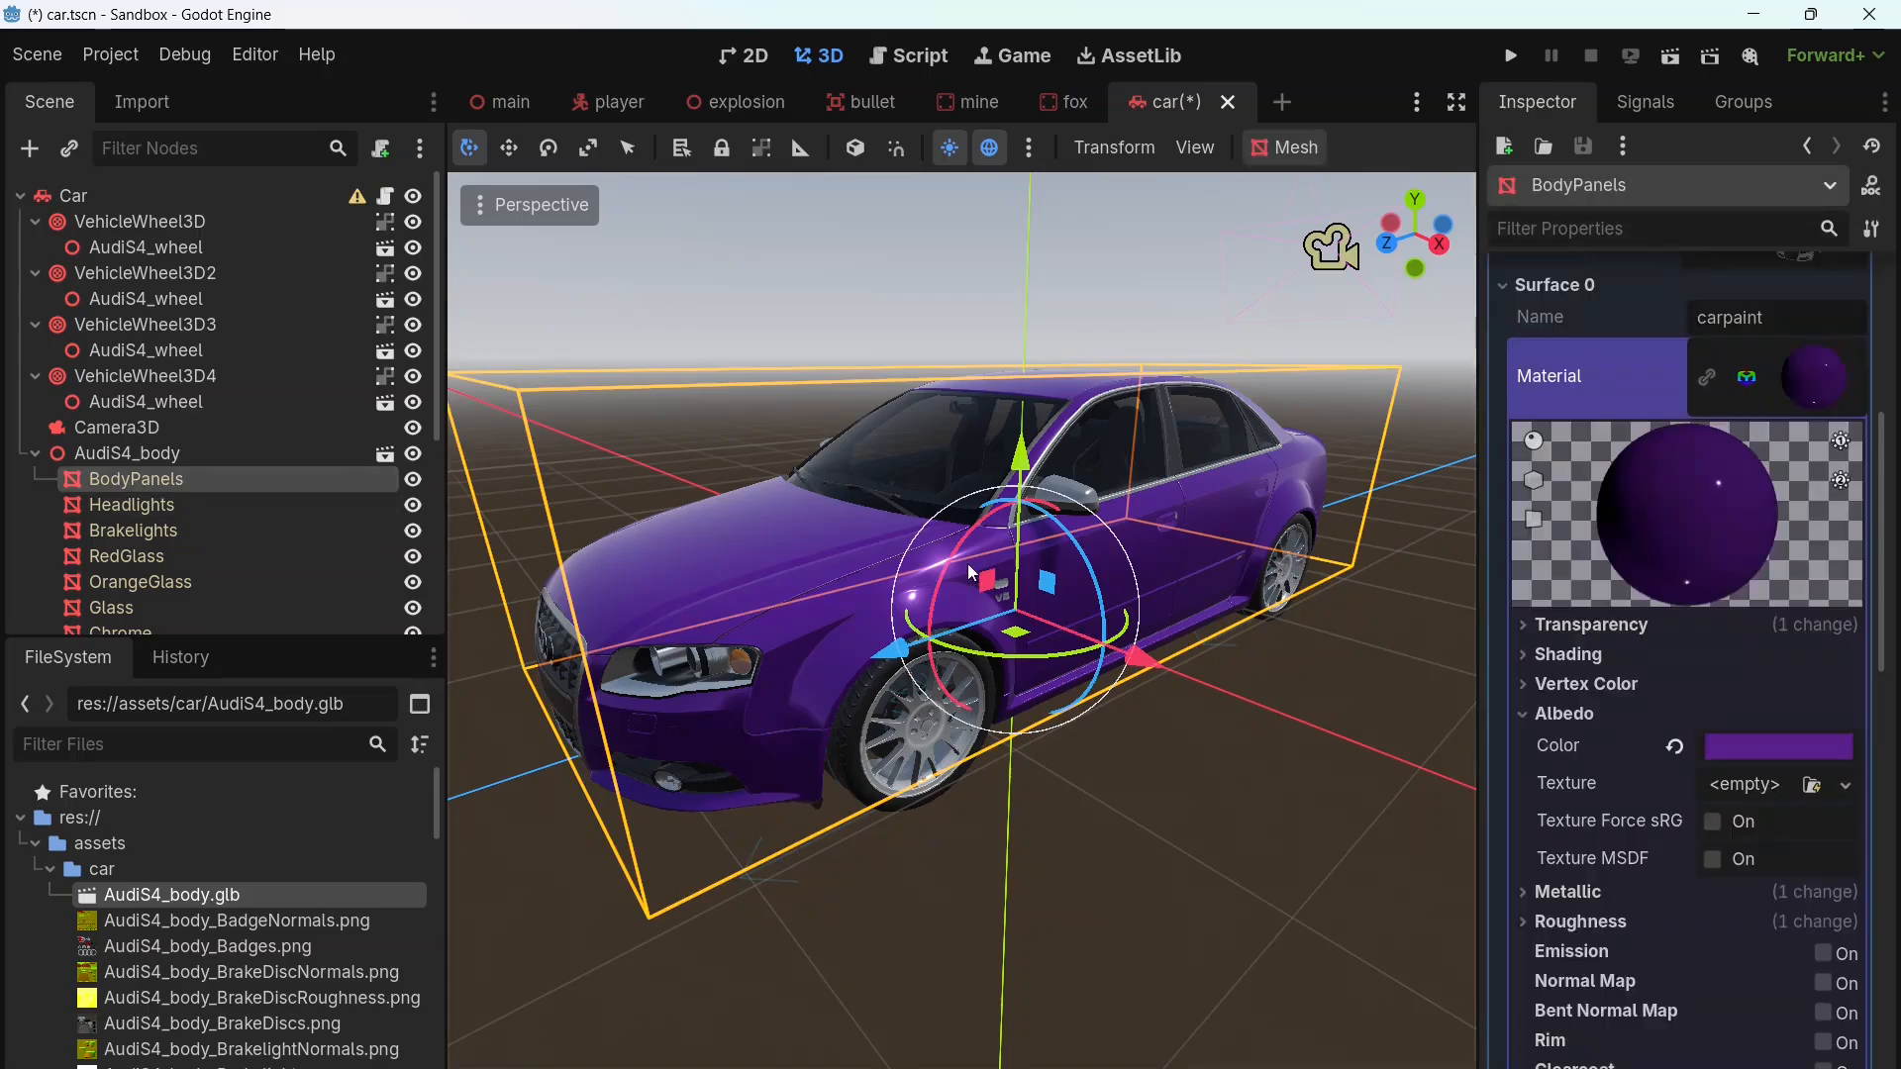
{"action": "left_click", "coordinate": [1279, 150]}
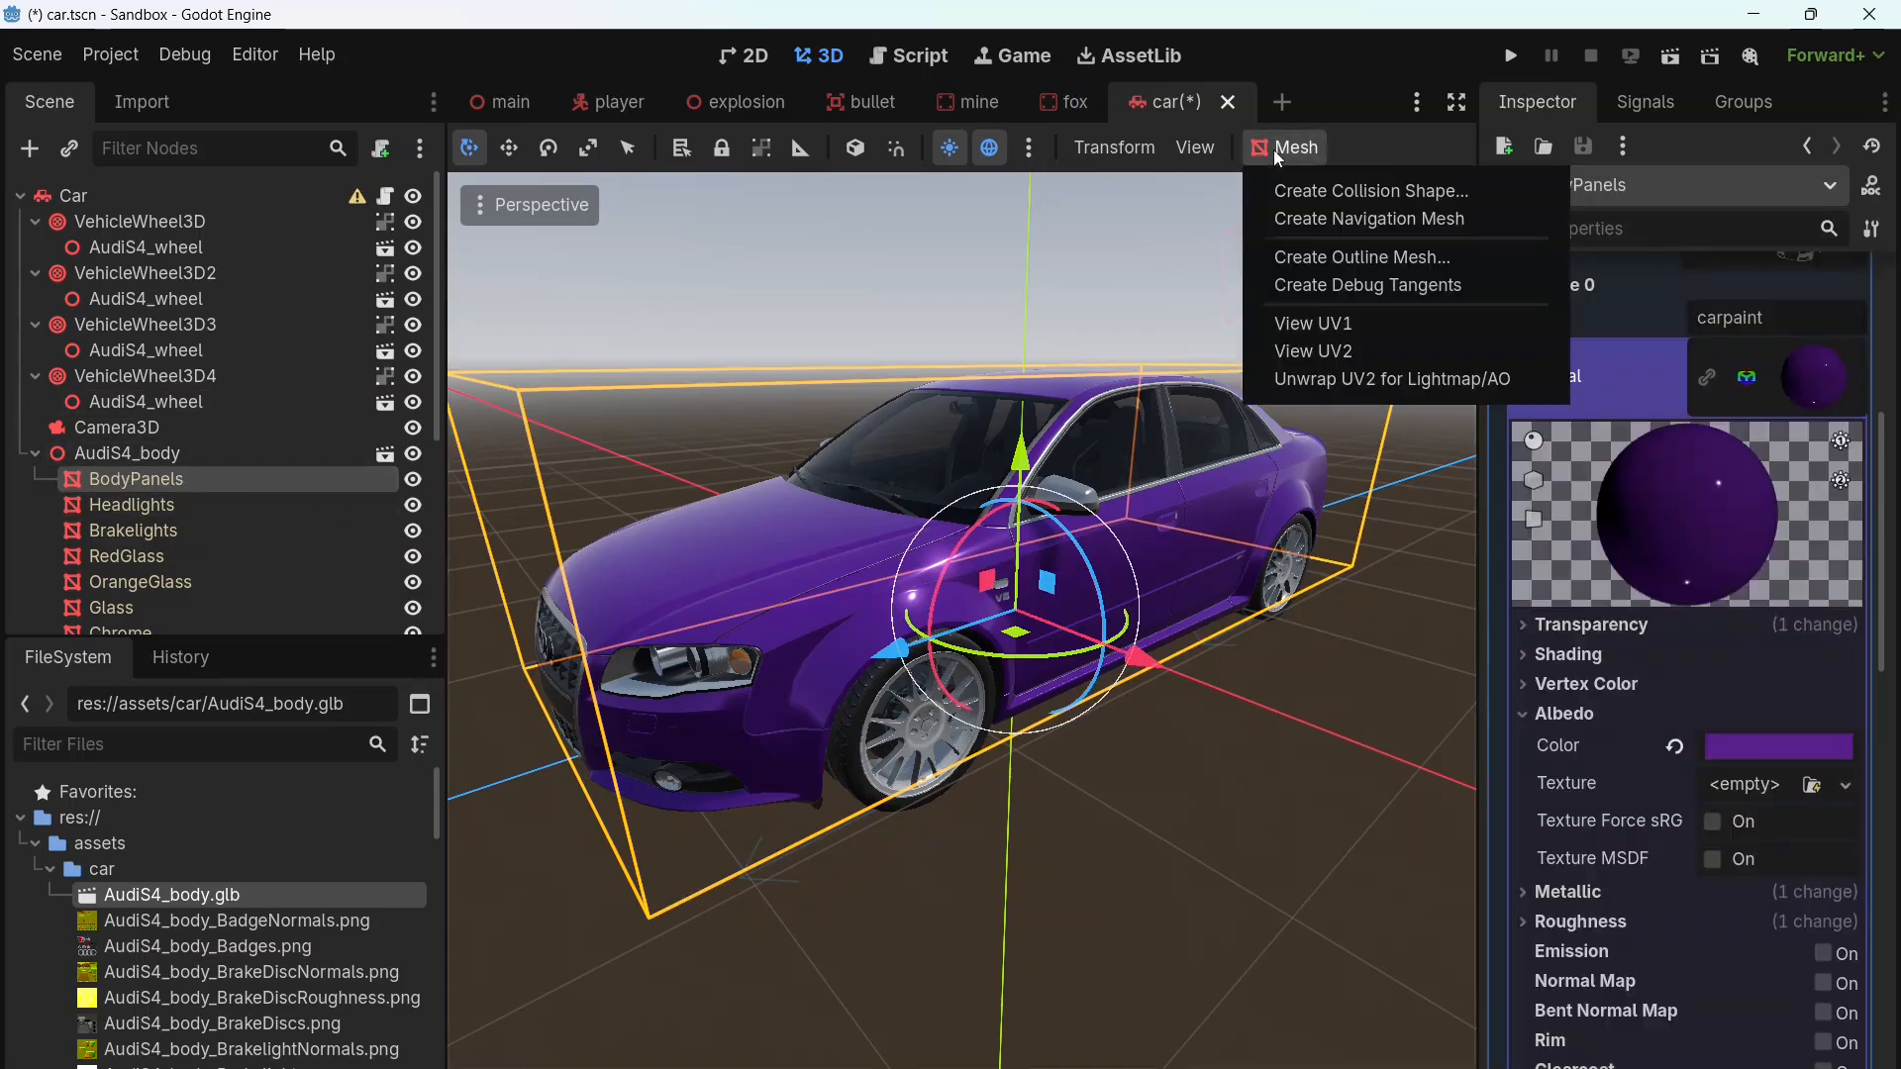
{"action": "left_click", "coordinate": [1326, 195]}
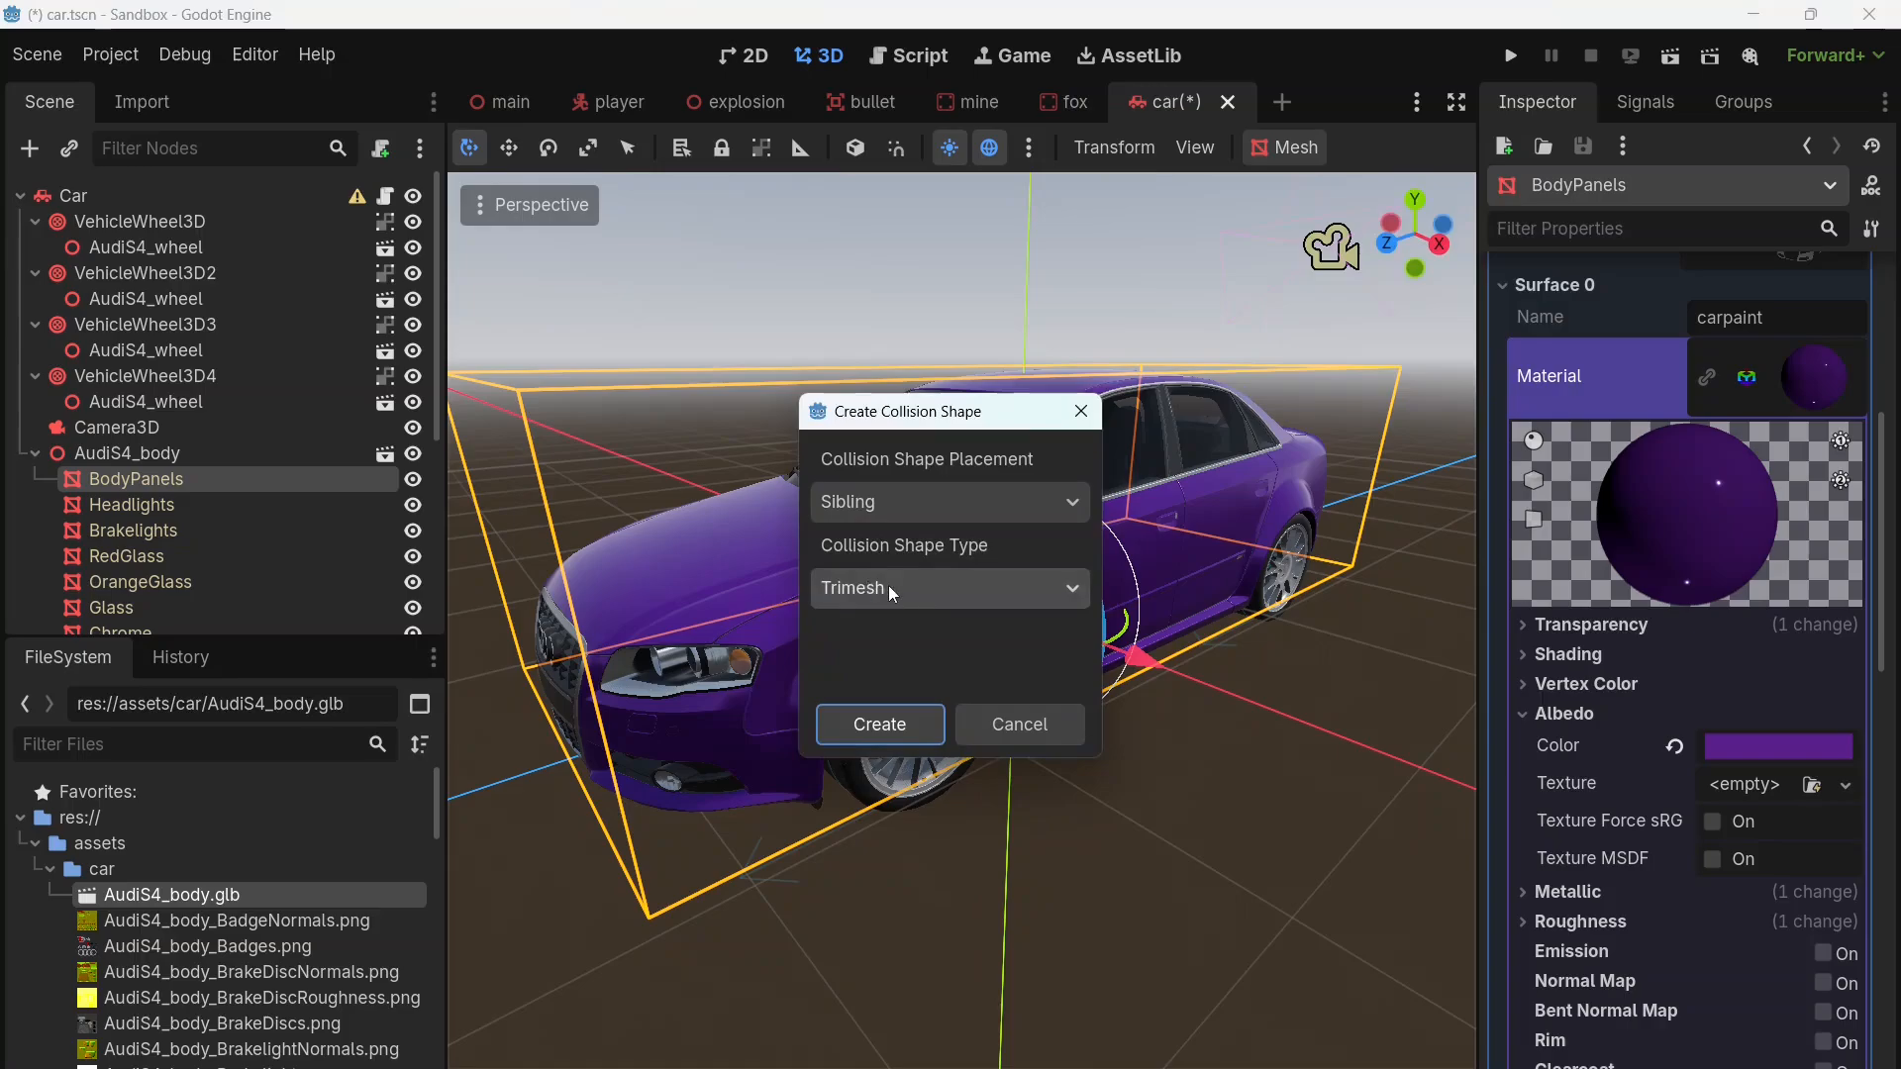
{"action": "left_click", "coordinate": [888, 585]}
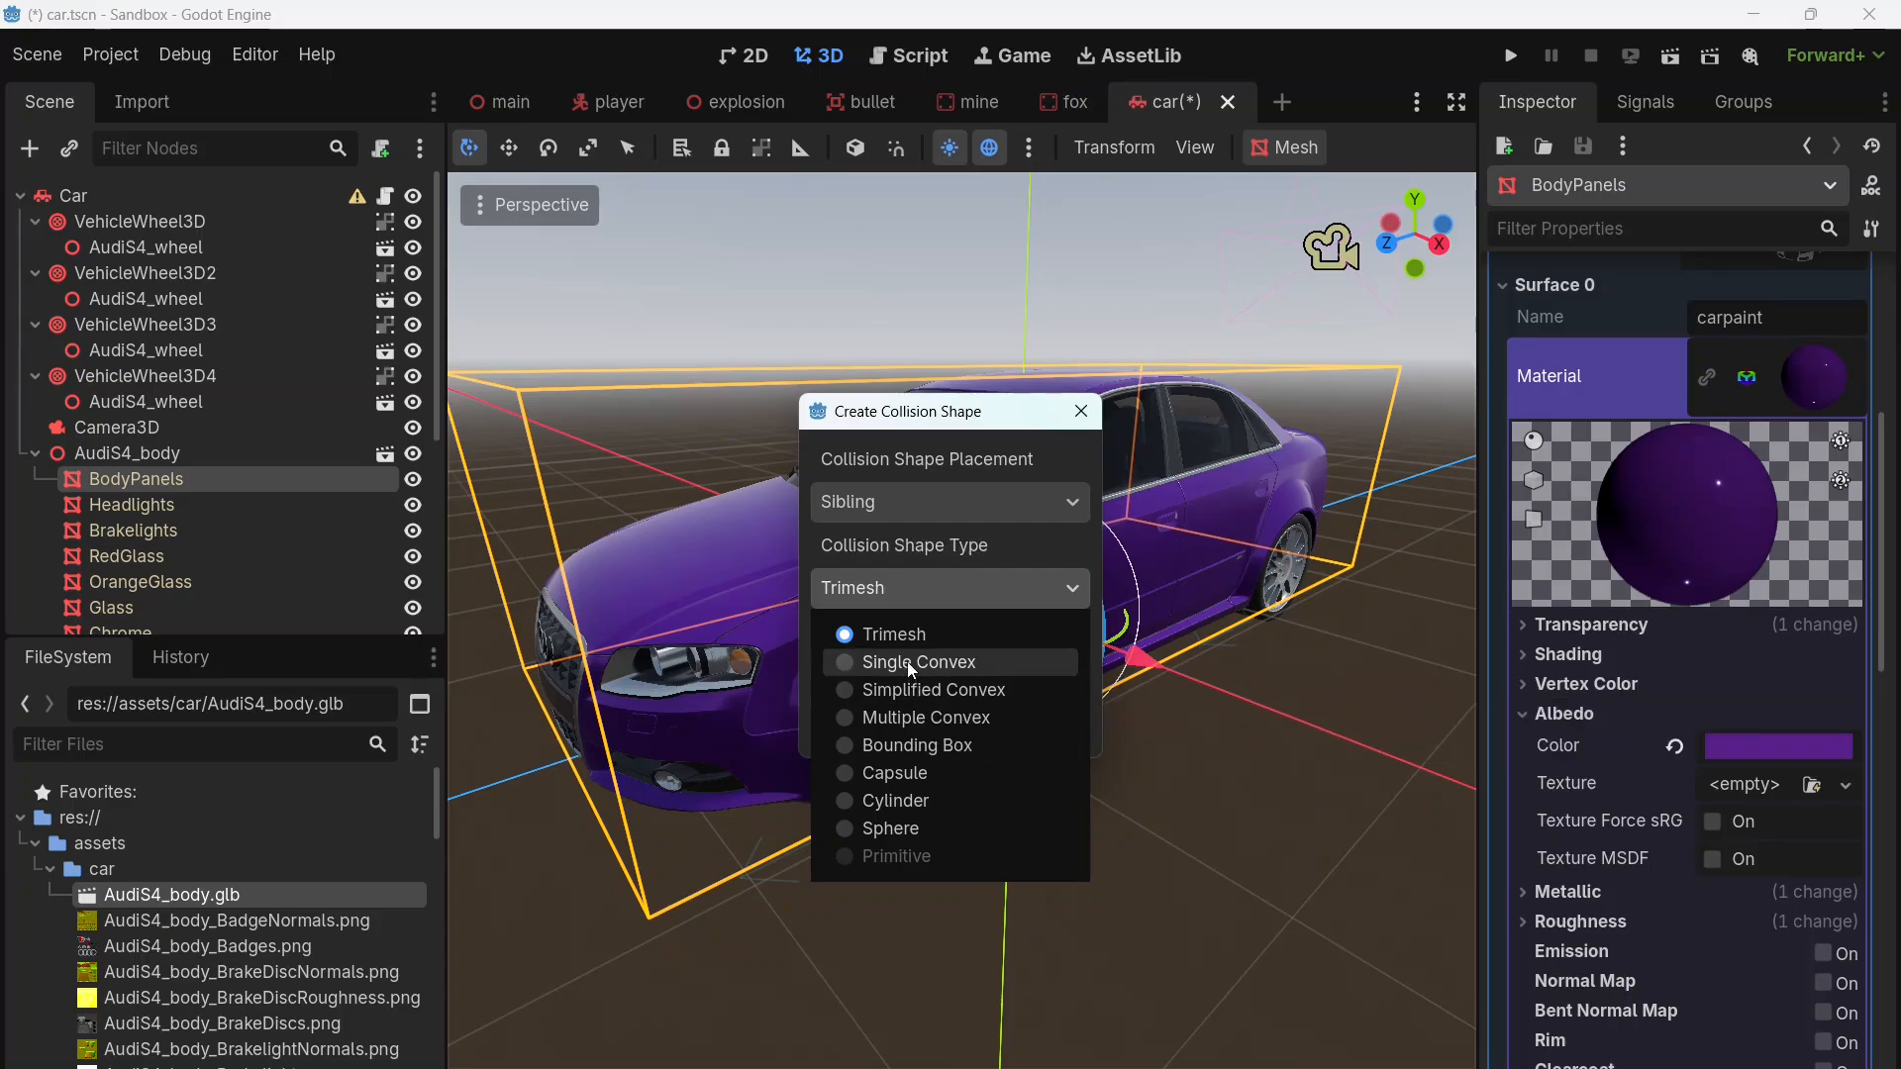
{"action": "left_click", "coordinate": [907, 688]}
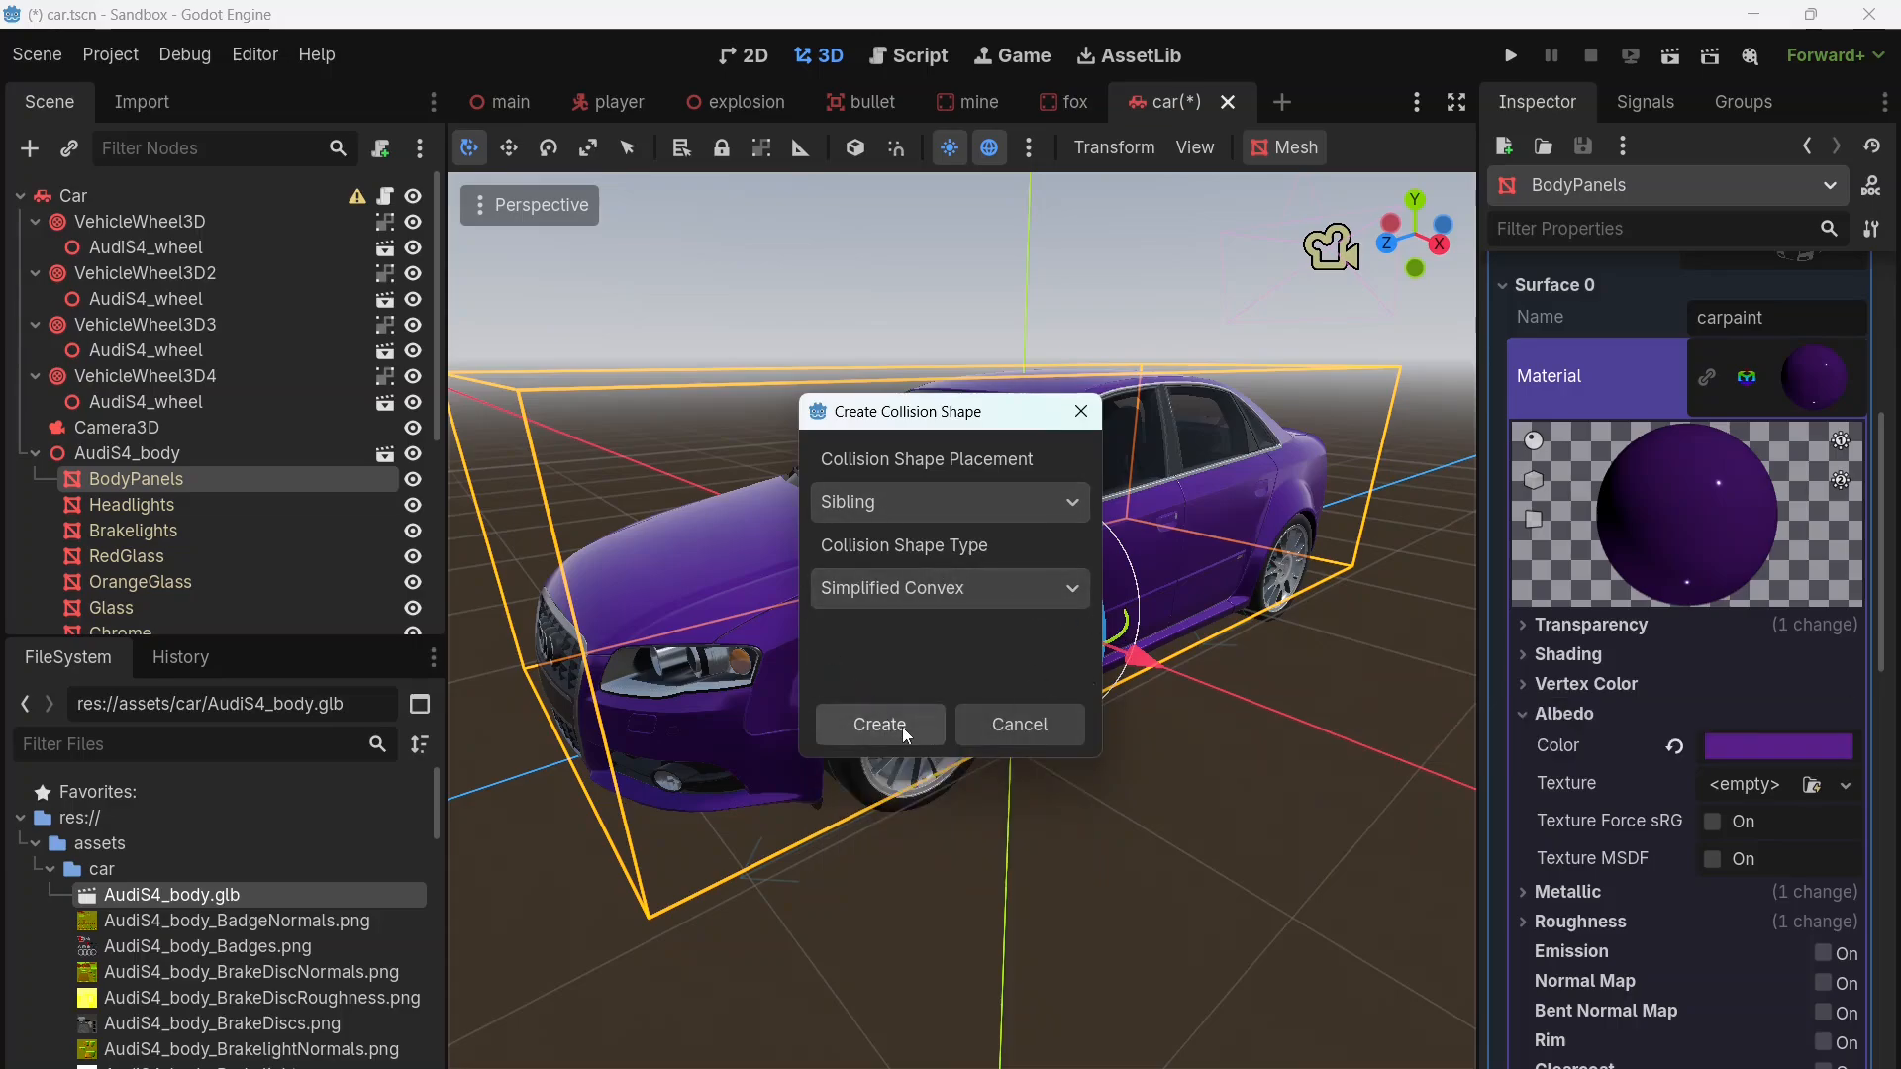
{"action": "left_click", "coordinate": [901, 727]}
{"action": "middle_click_drag", "start_coordinate": [858, 693], "coordinate": [1026, 749]}
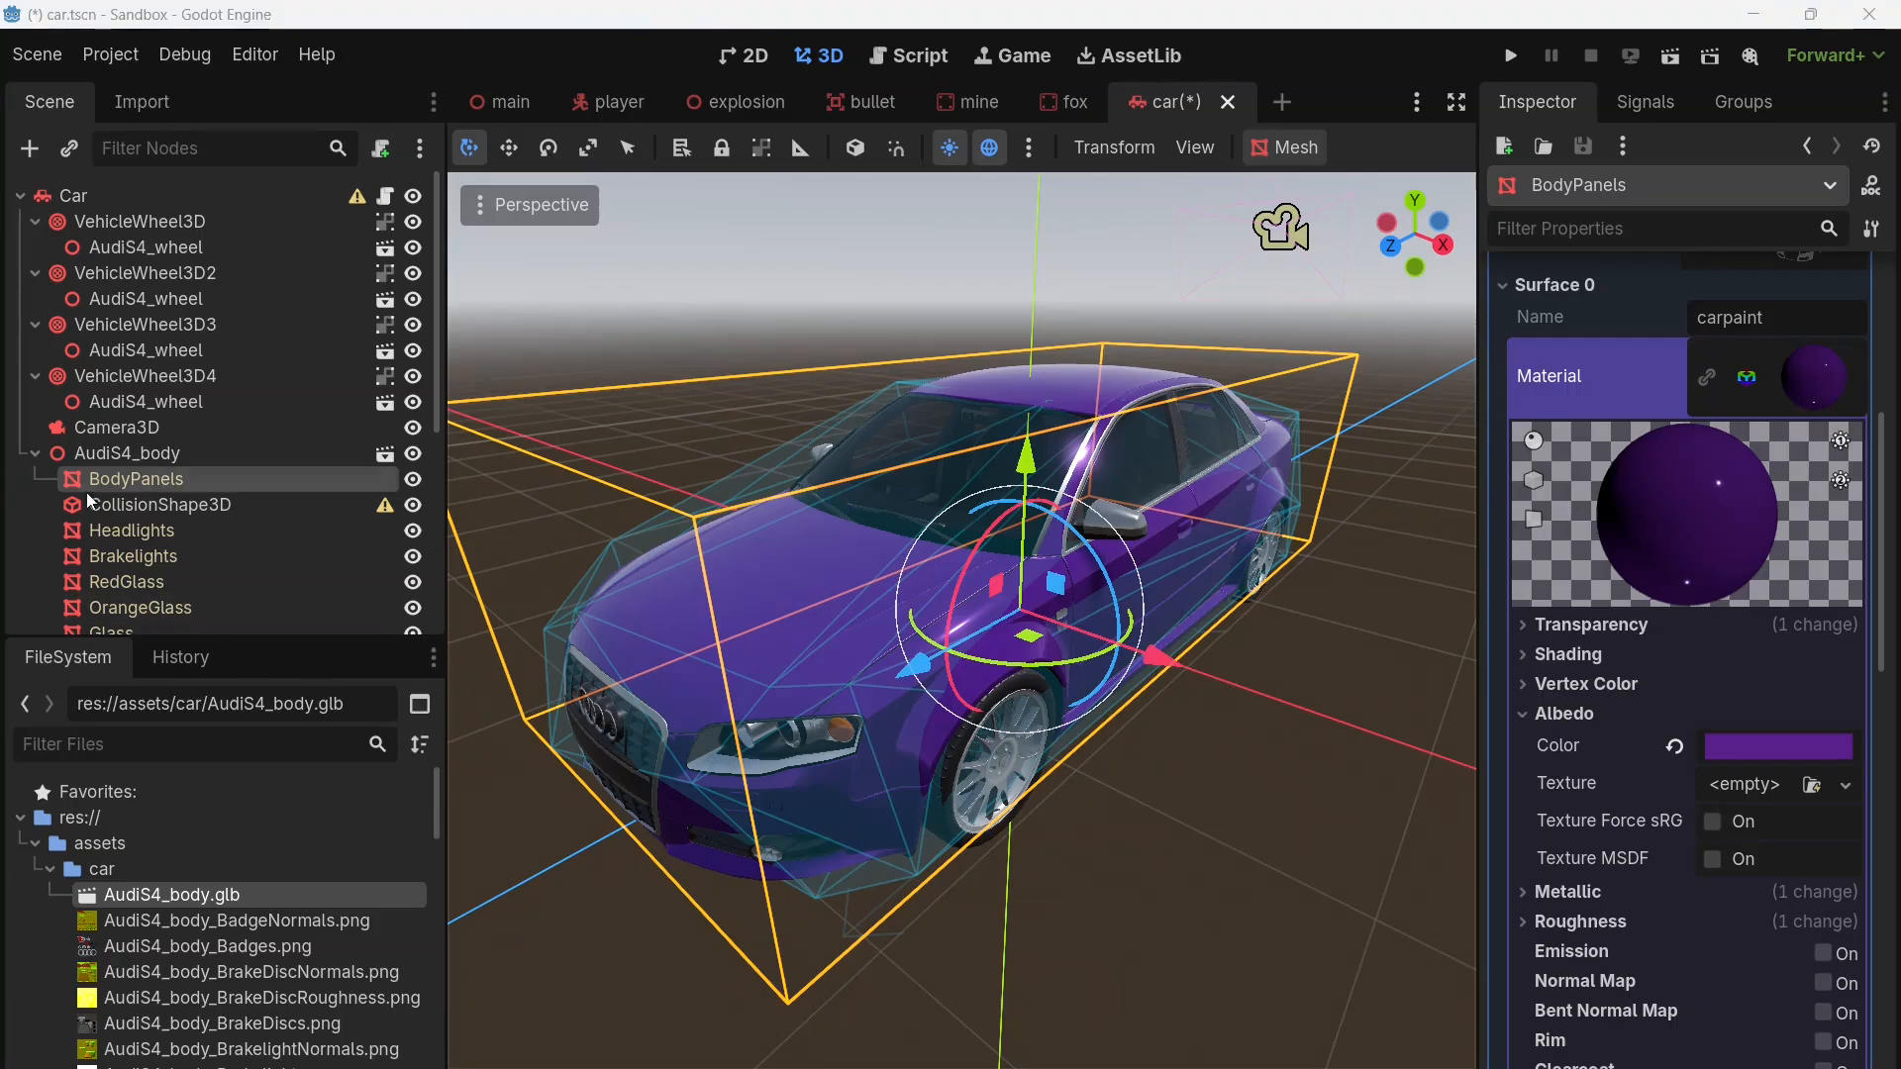
Step: Reparent the simplified convex CollisionShape3D directly under the Car root node
{"action": "left_click_drag", "start_coordinate": [89, 503], "coordinate": [87, 198]}
{"action": "scroll", "coordinate": [591, 531], "scroll_direction": "up", "scroll_amount": 11}
{"action": "scroll", "coordinate": [200, 443], "scroll_direction": "up", "scroll_amount": 7}
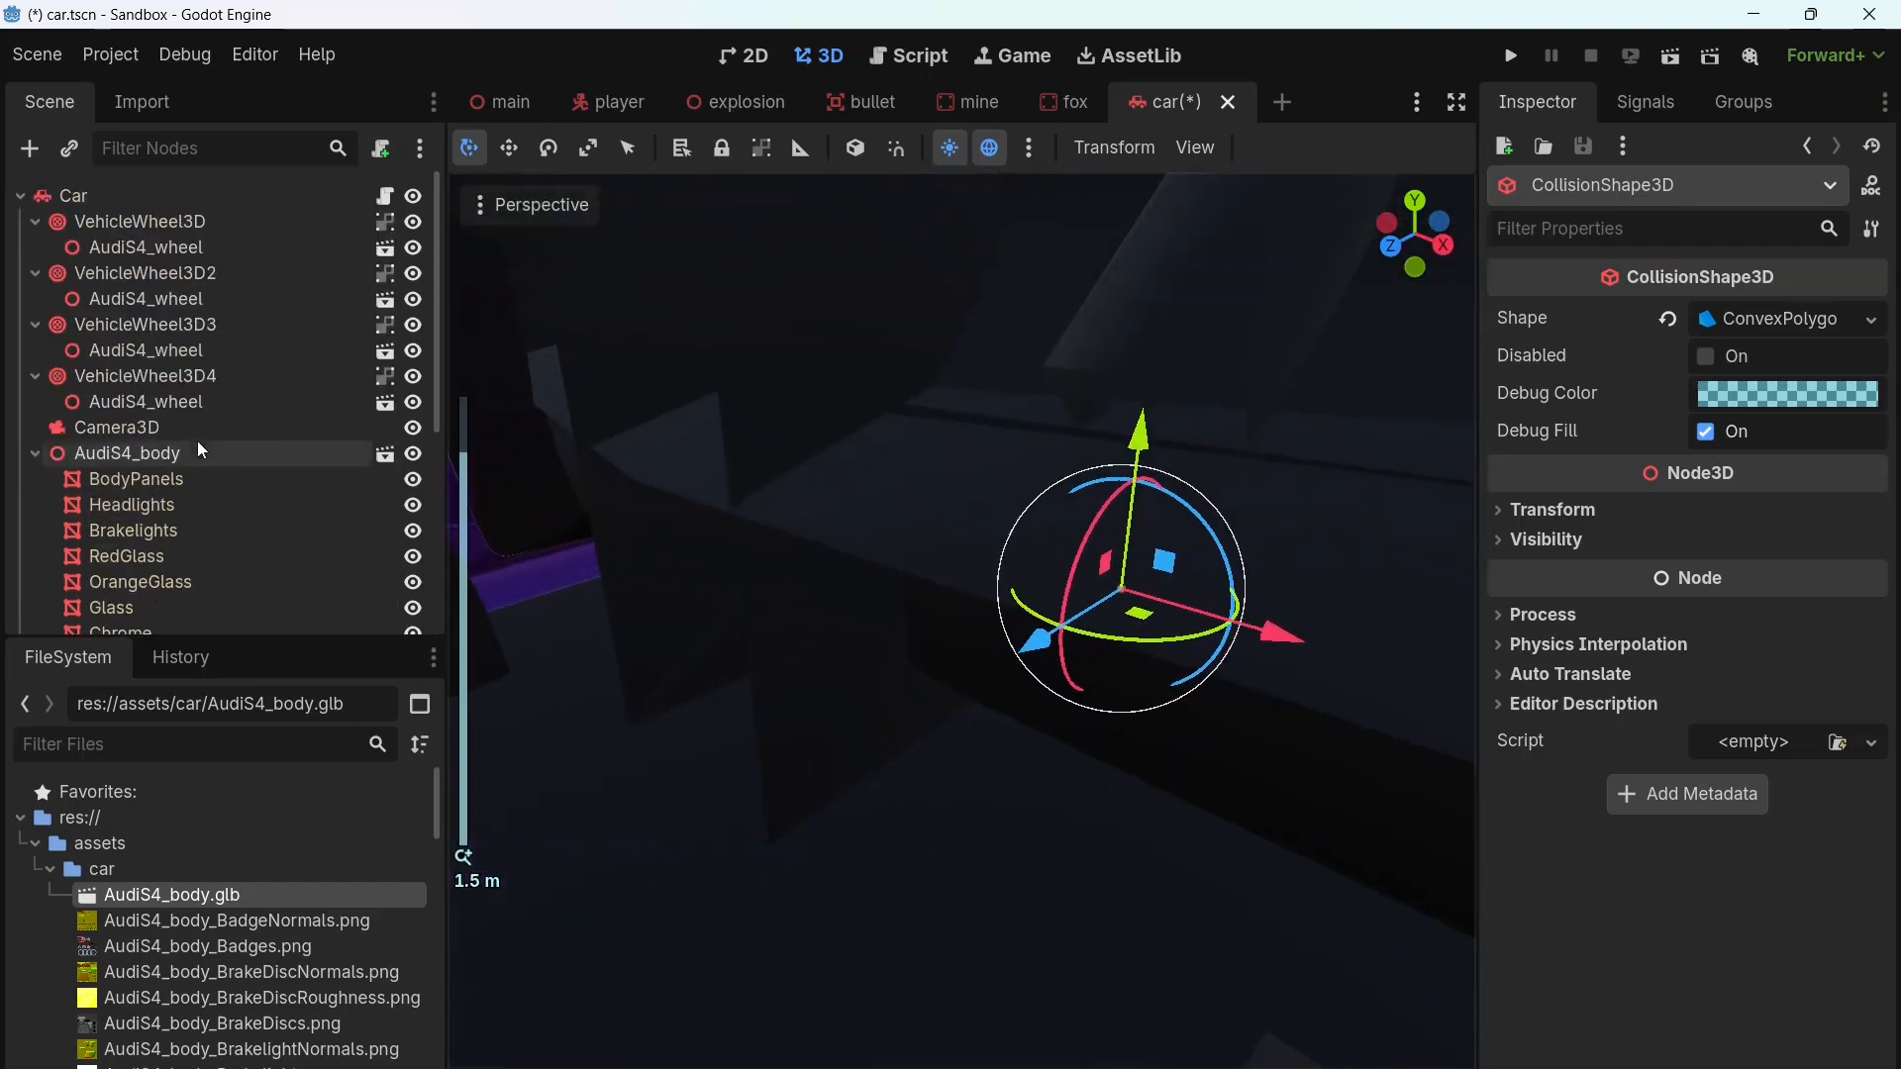
{"action": "scroll", "coordinate": [921, 431], "scroll_direction": "down", "scroll_amount": 18}
{"action": "scroll", "coordinate": [1342, 289], "scroll_direction": "up", "scroll_amount": 6}
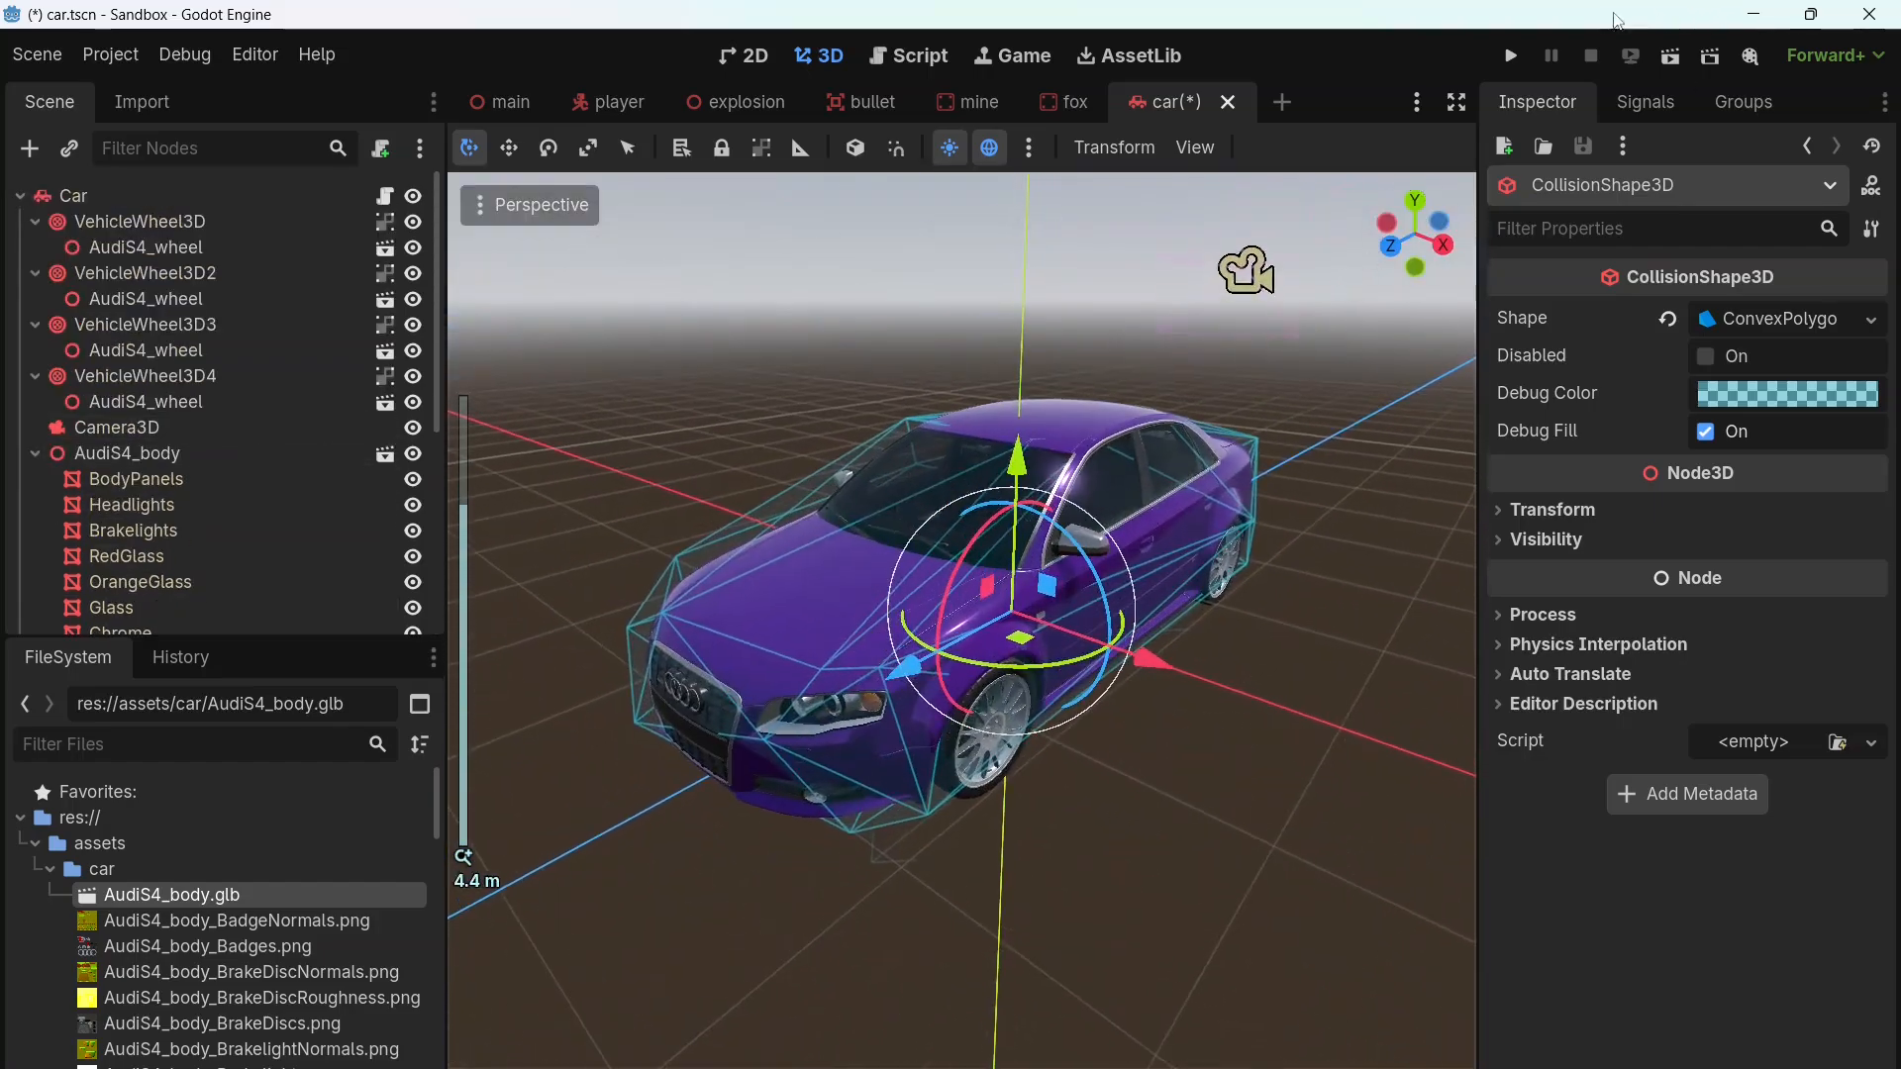
Step: Run the project, drive the car forward while steering left to test its handling, and close the game
{"action": "left_click", "coordinate": [1510, 55]}
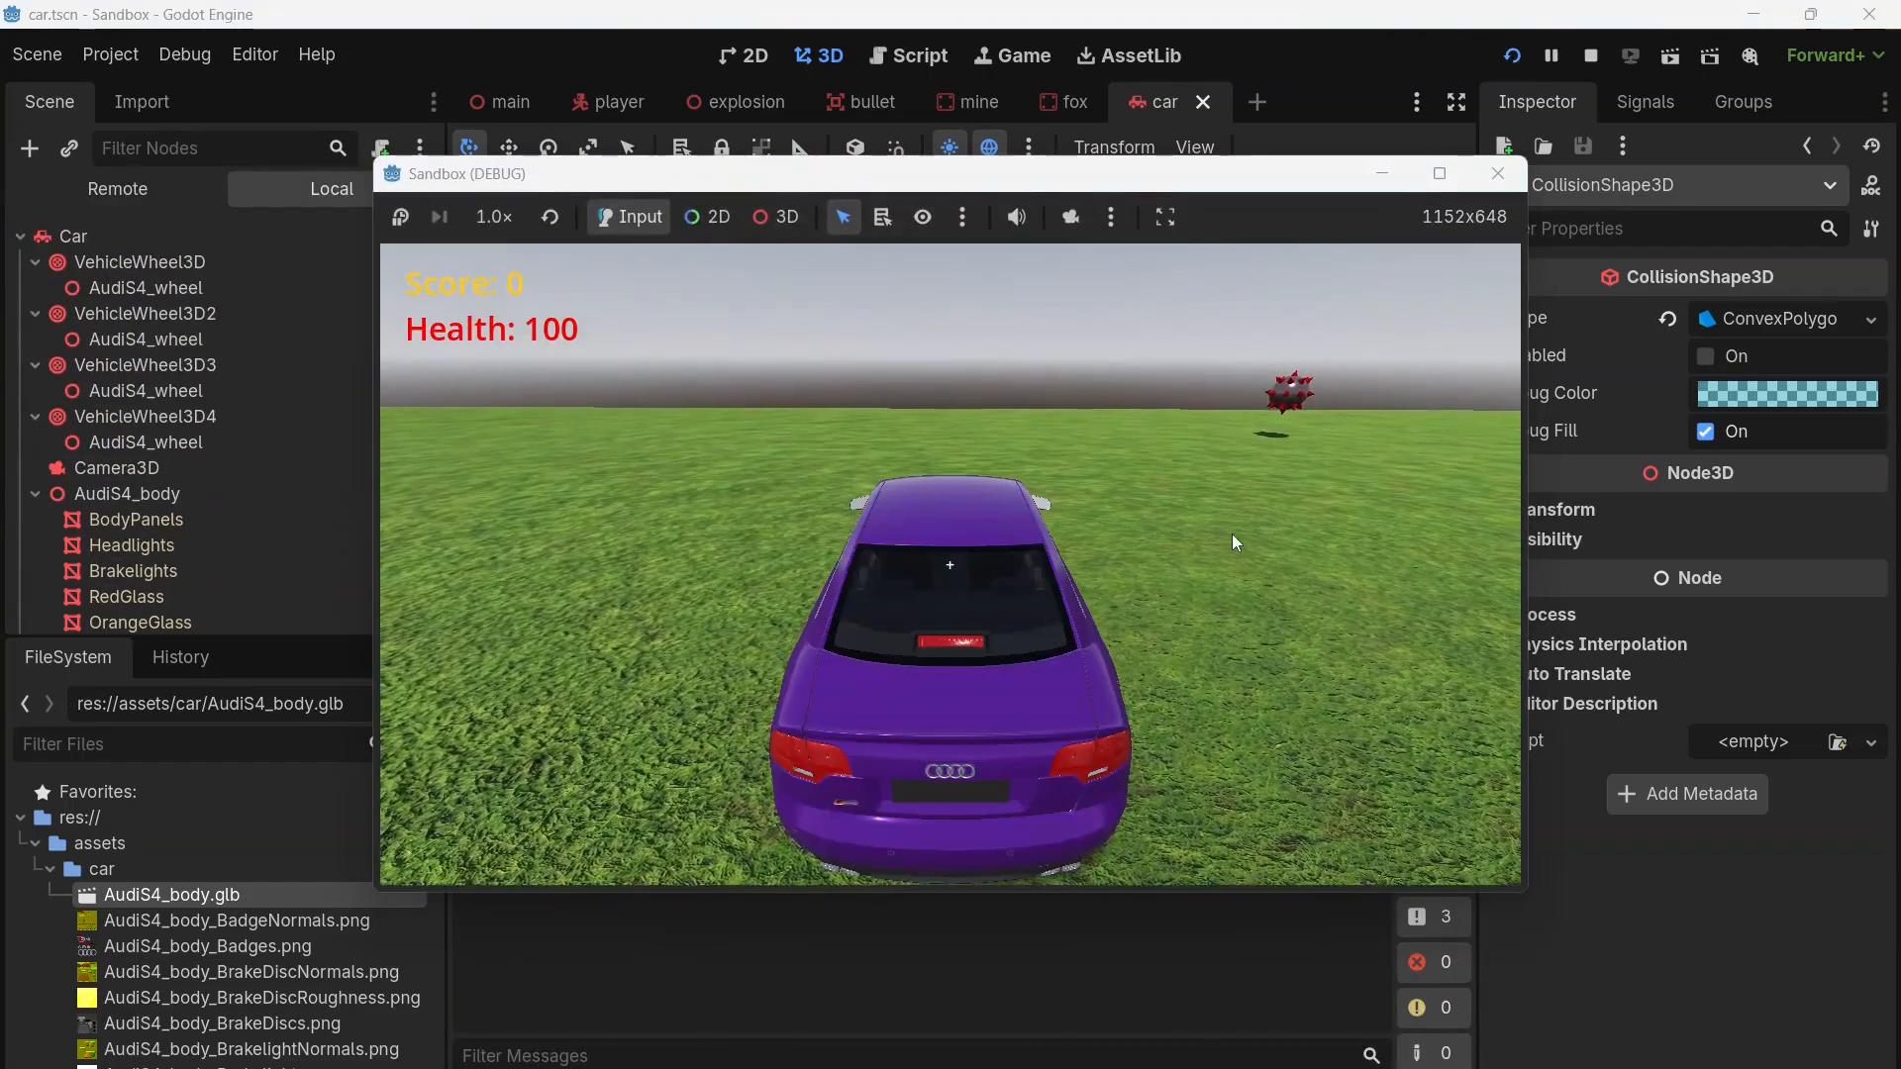
{"action": "key", "text": "w"}
{"action": "key", "text": "a"}
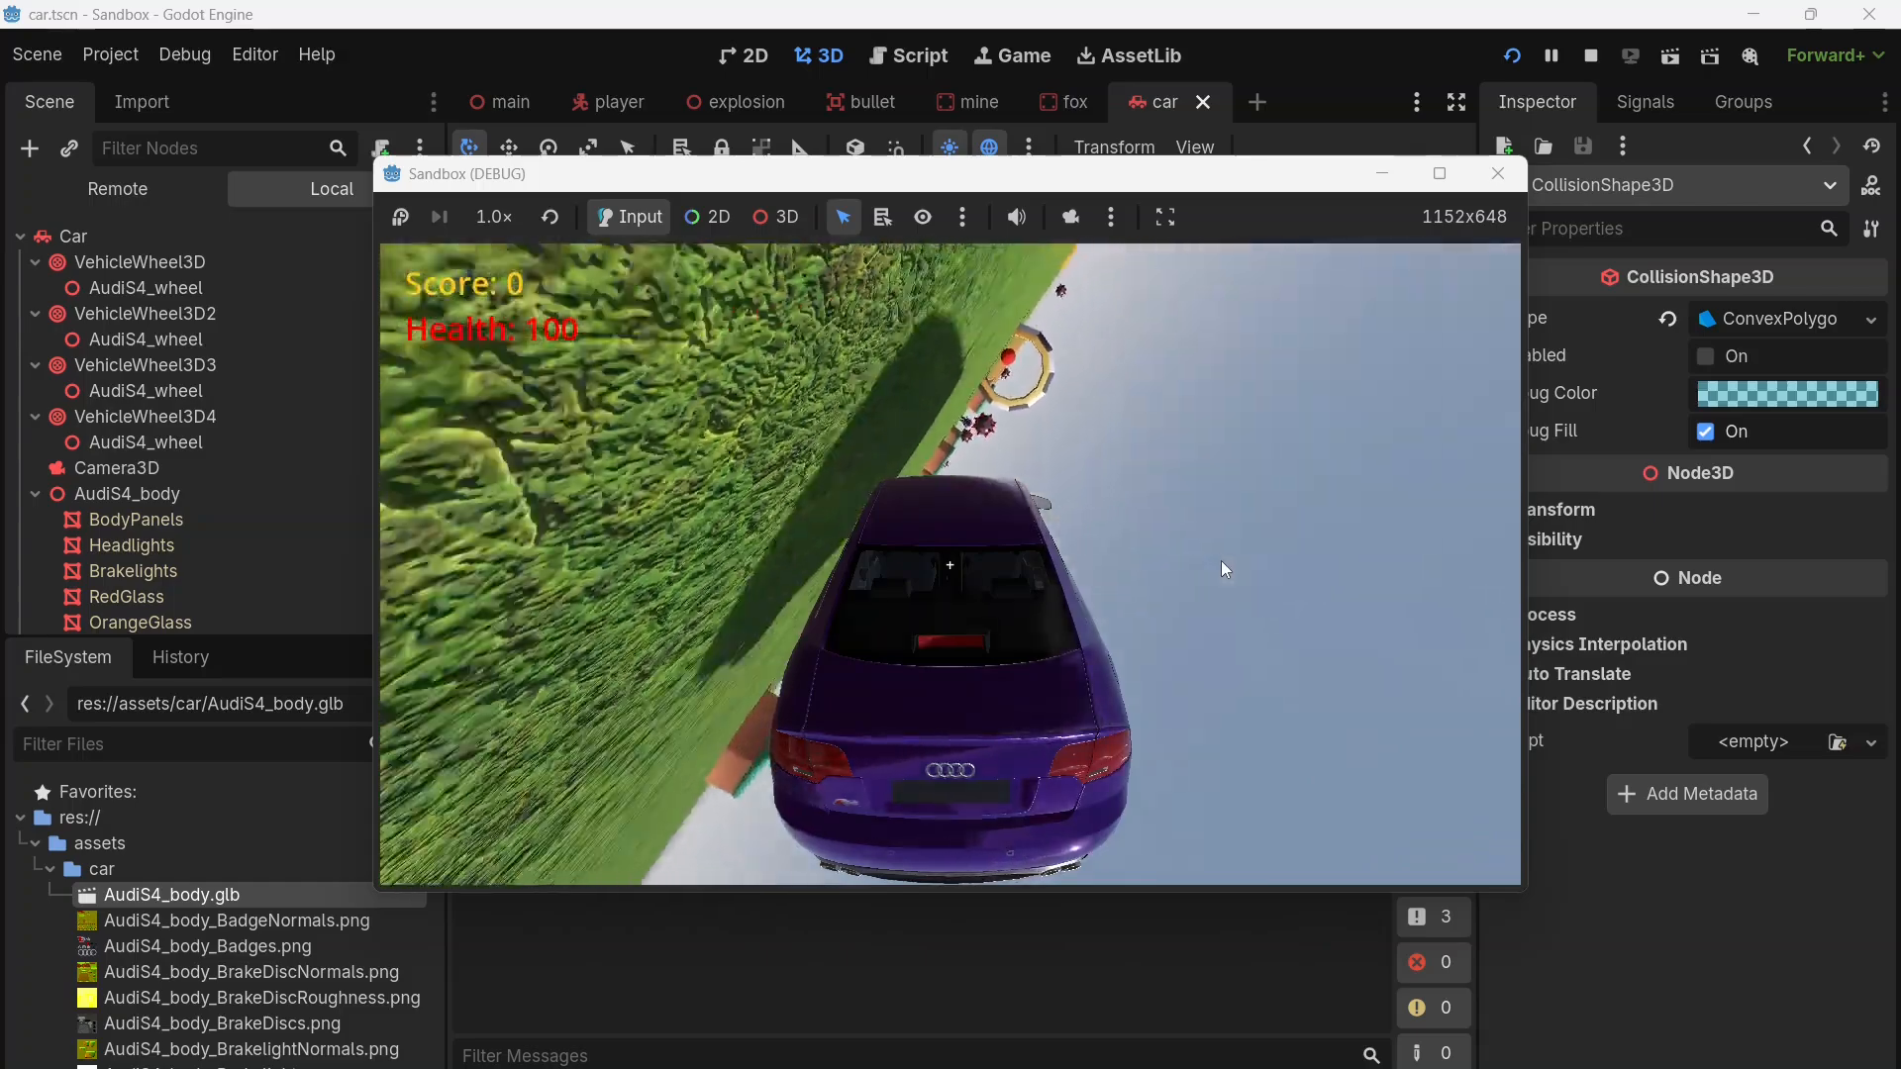
{"action": "left_click", "coordinate": [1496, 174]}
Step: Run the project twice, driving the car forward and steering left and right to test its handling, and close the game each time
{"action": "left_click", "coordinate": [1522, 59]}
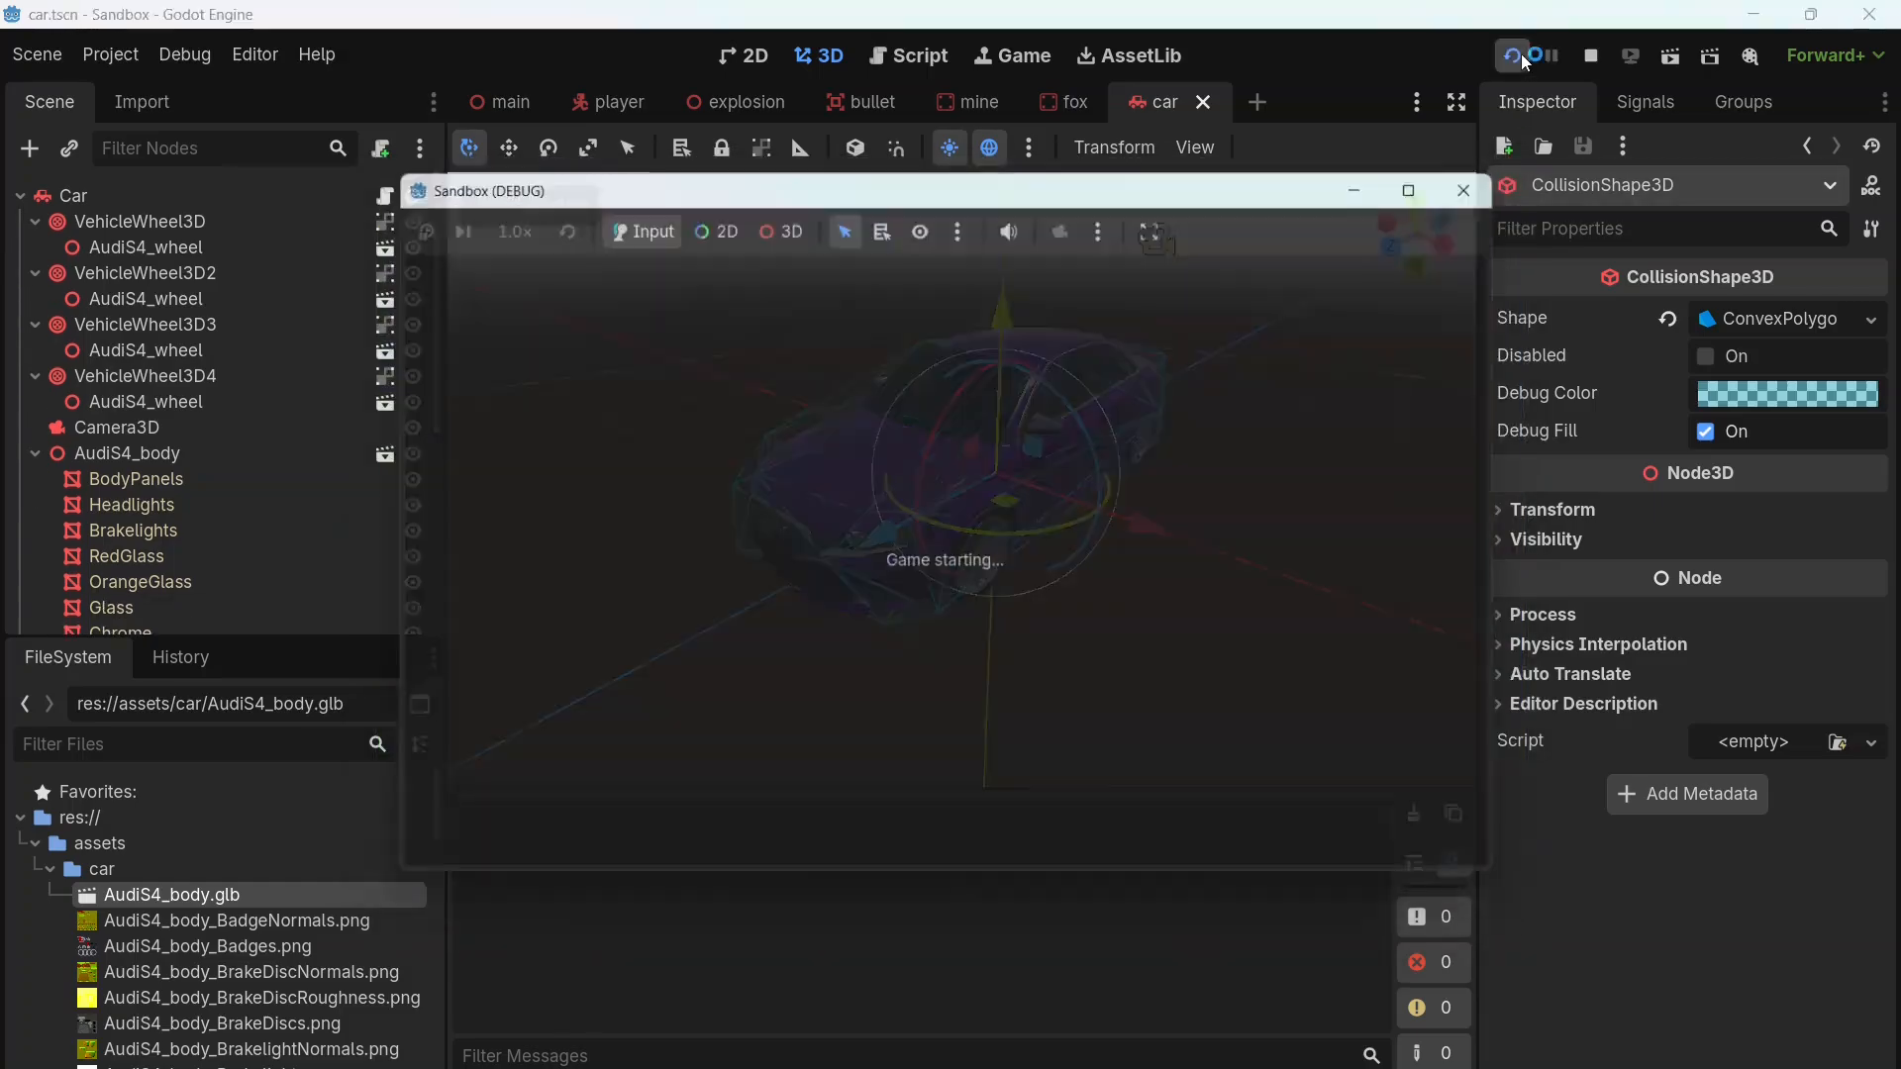
{"action": "key", "text": "w"}
{"action": "key", "text": "a"}
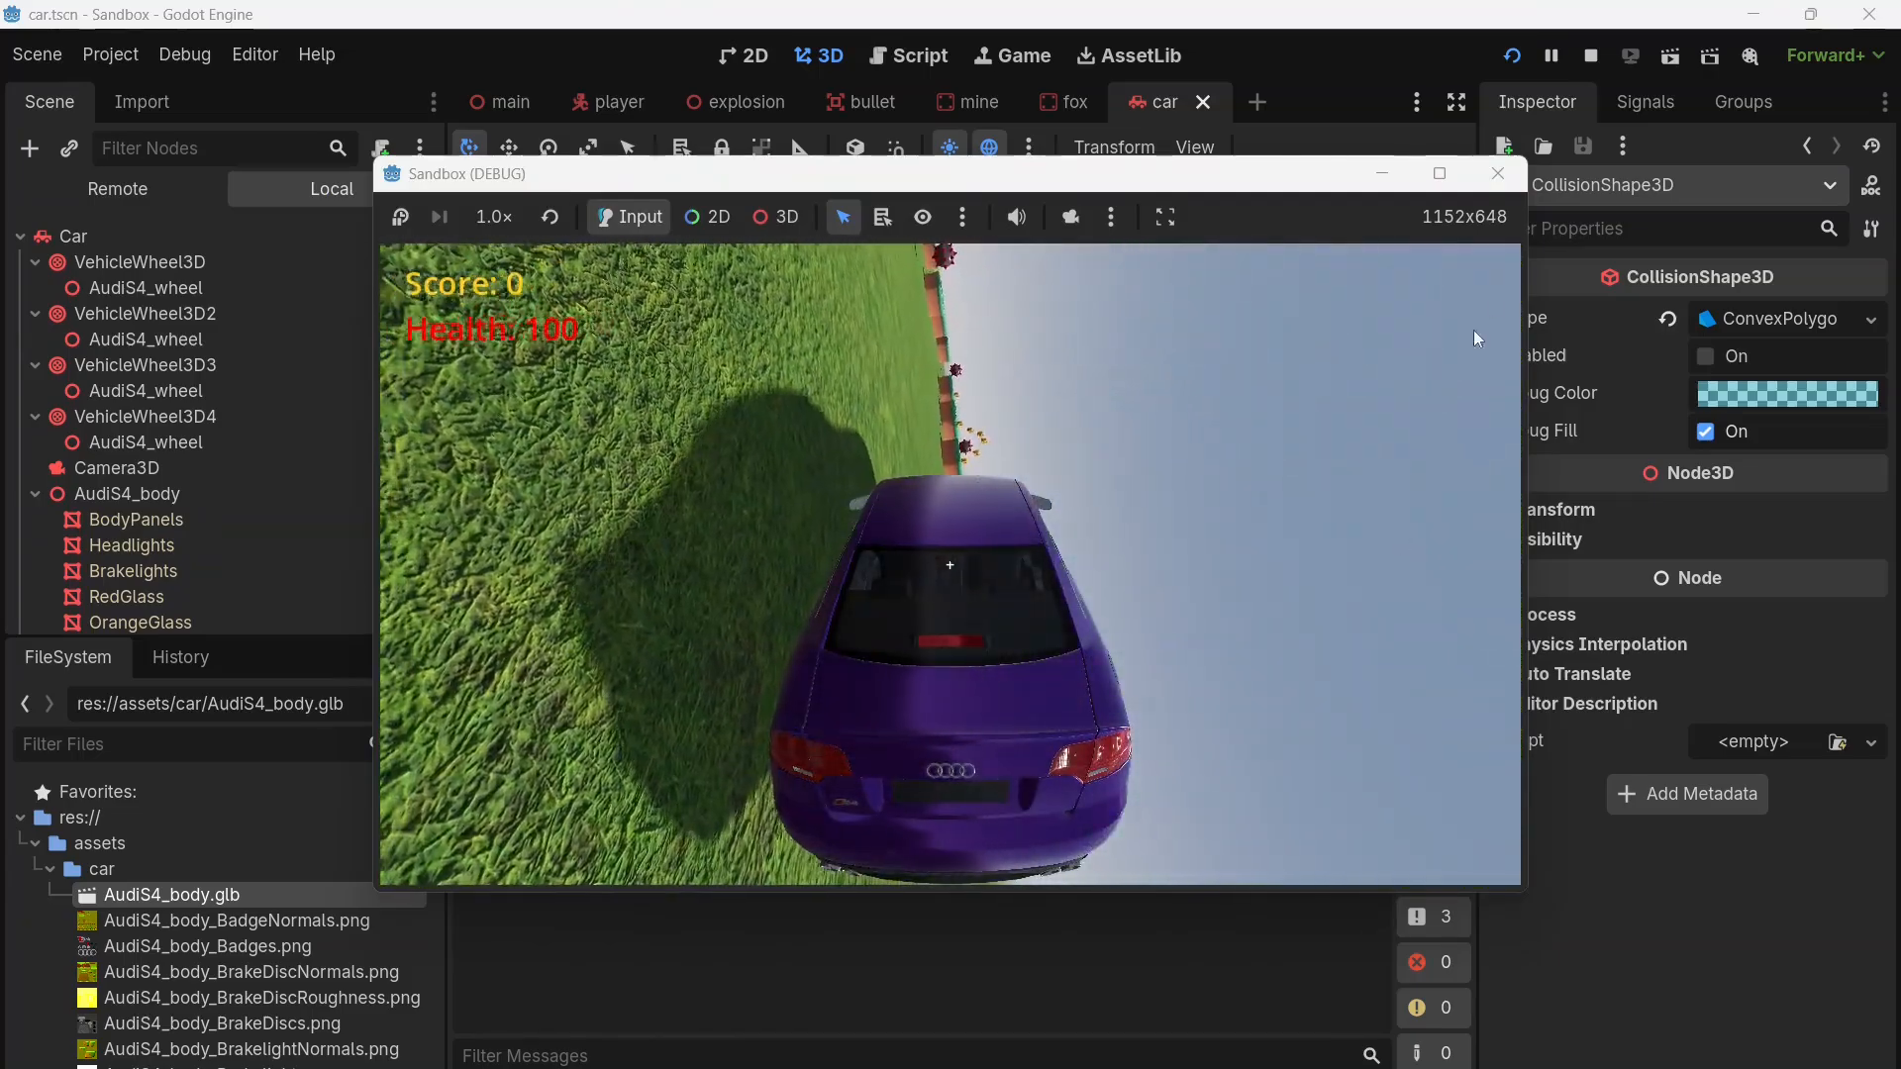
{"action": "left_click", "coordinate": [1498, 174]}
{"action": "left_click", "coordinate": [1511, 56]}
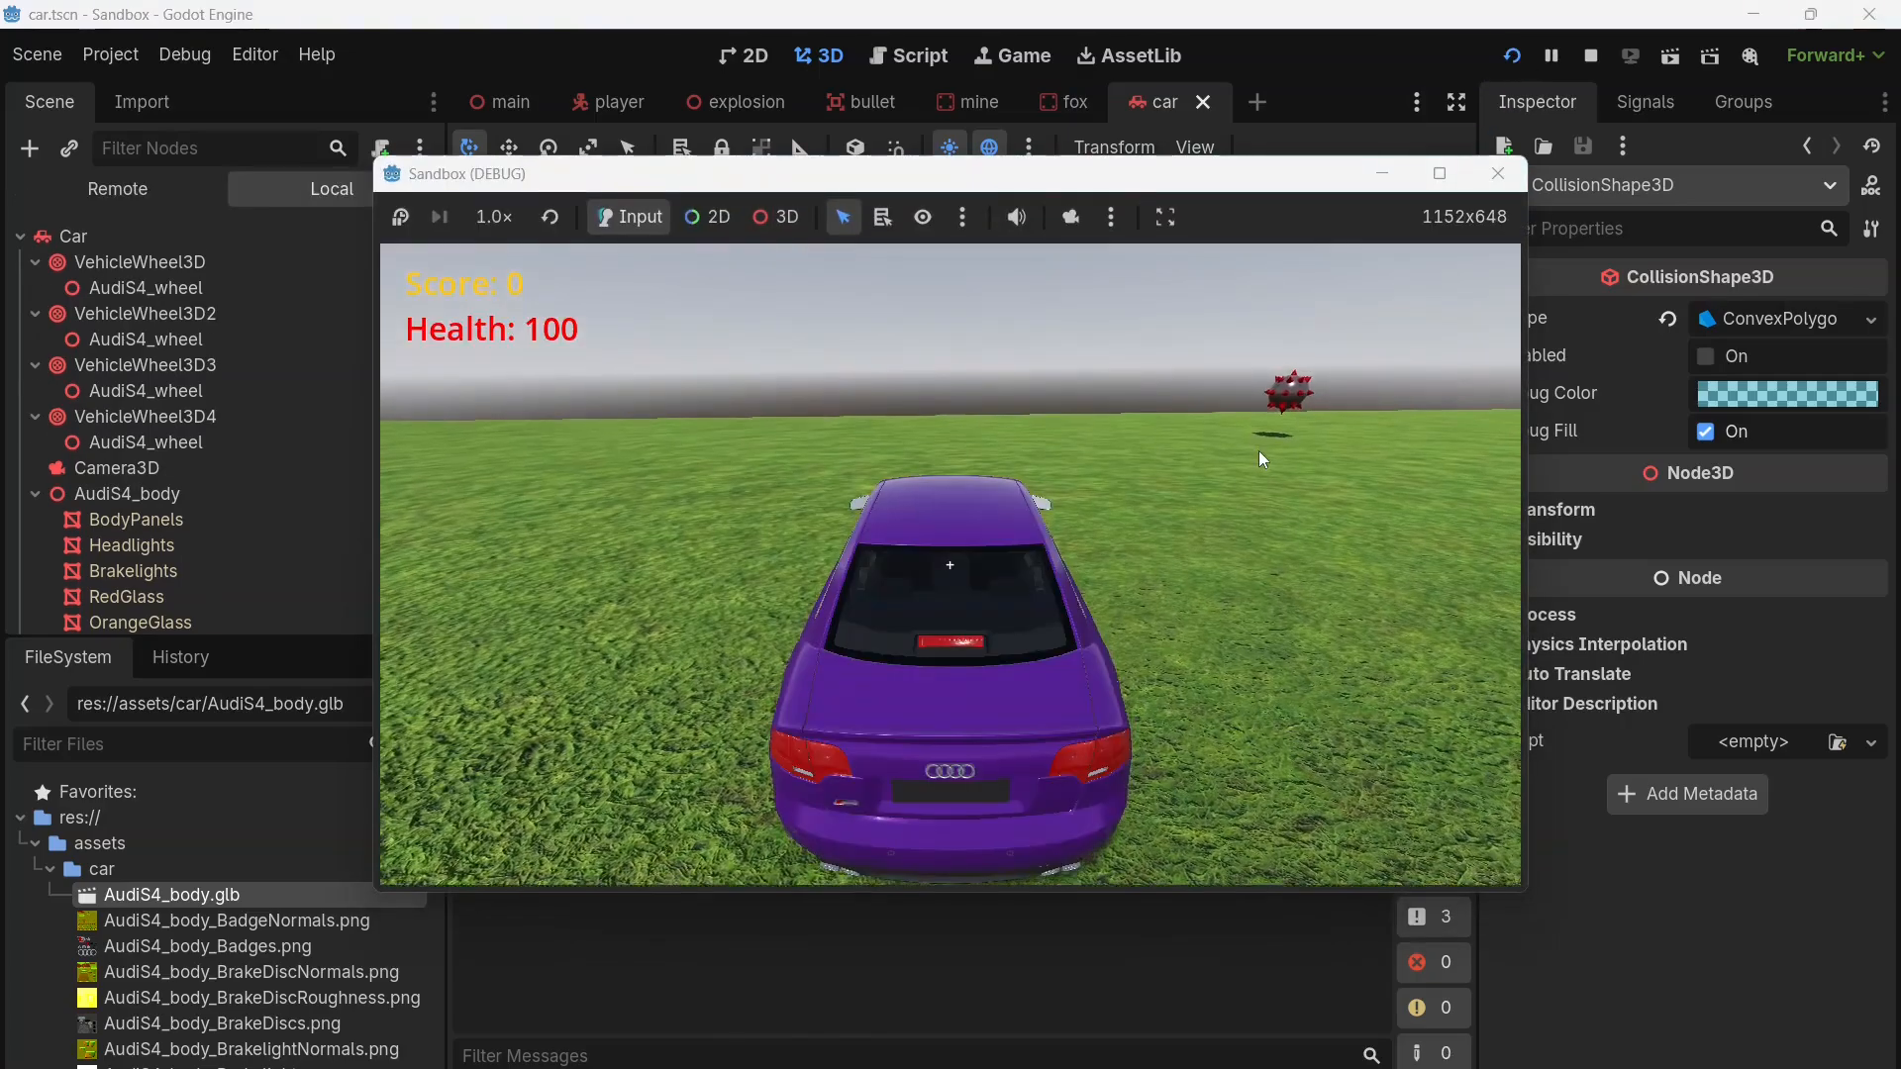
{"action": "key", "text": "d"}
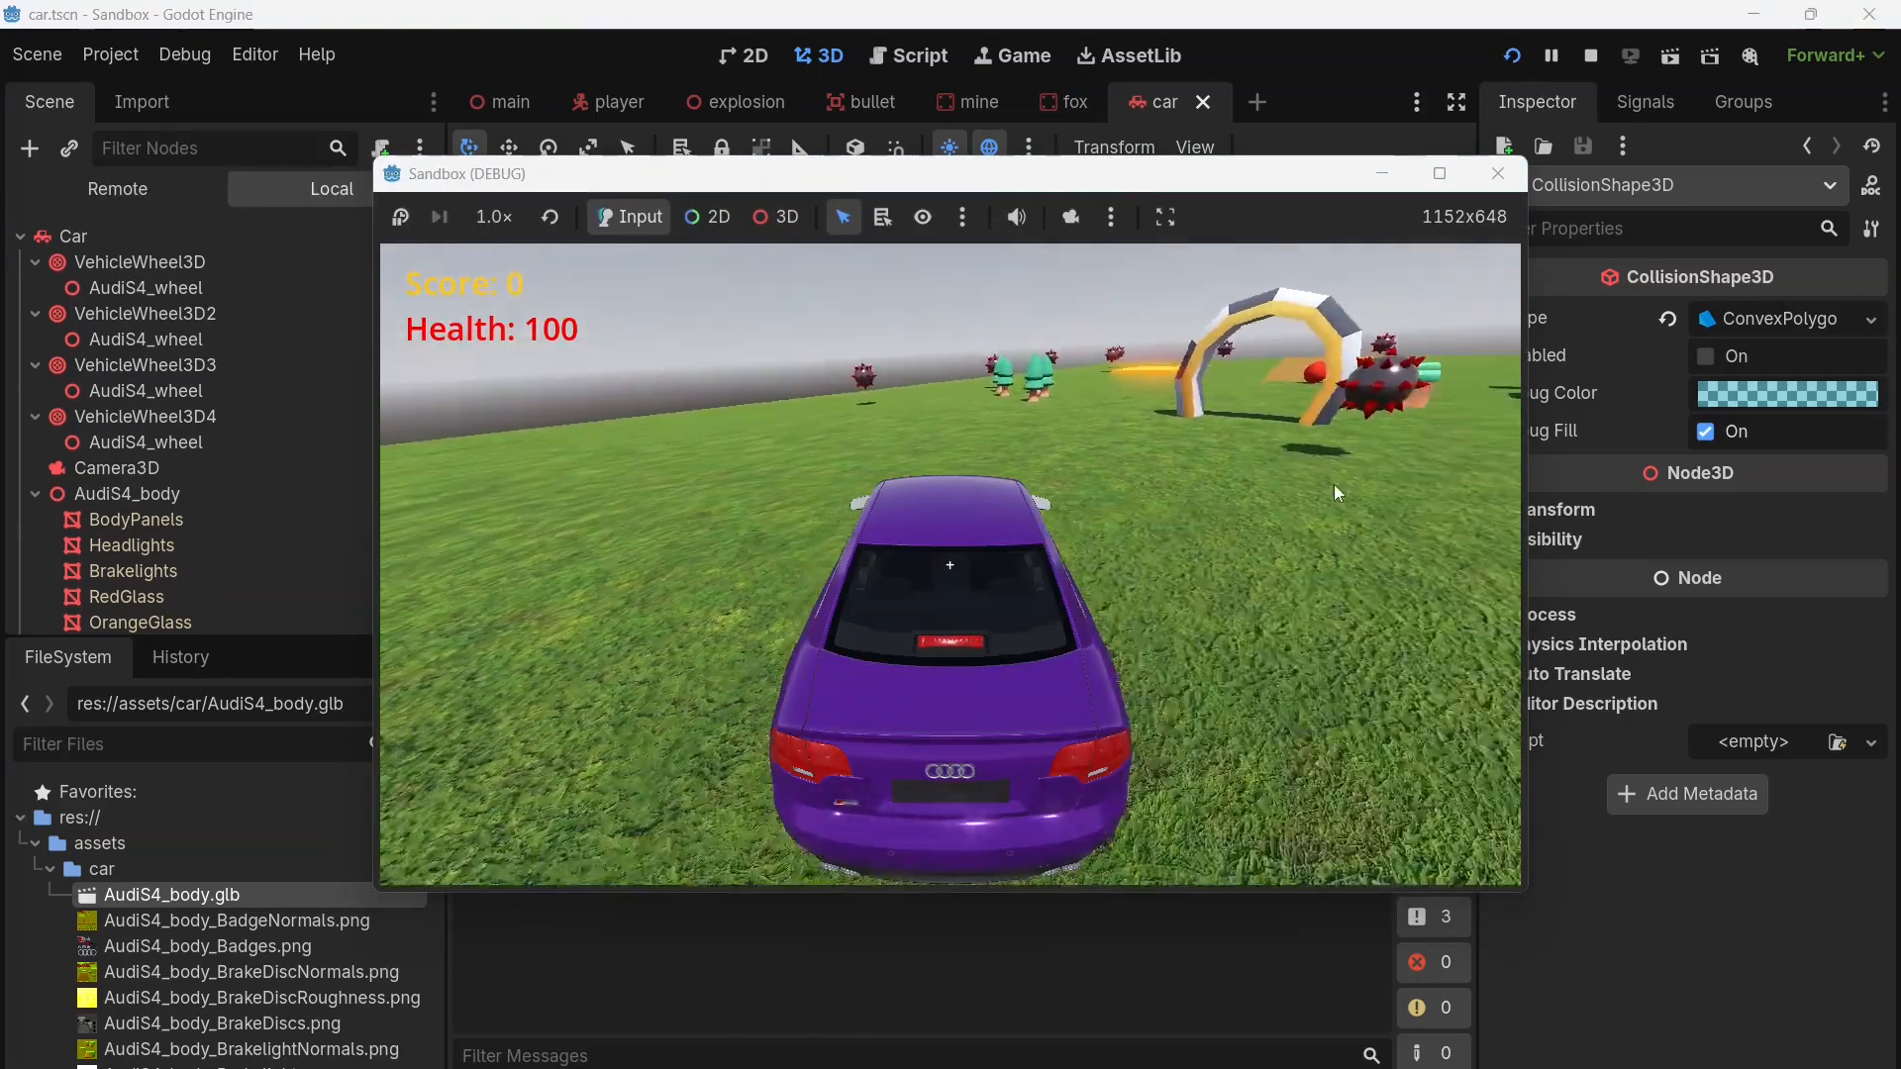
{"action": "key", "text": "a"}
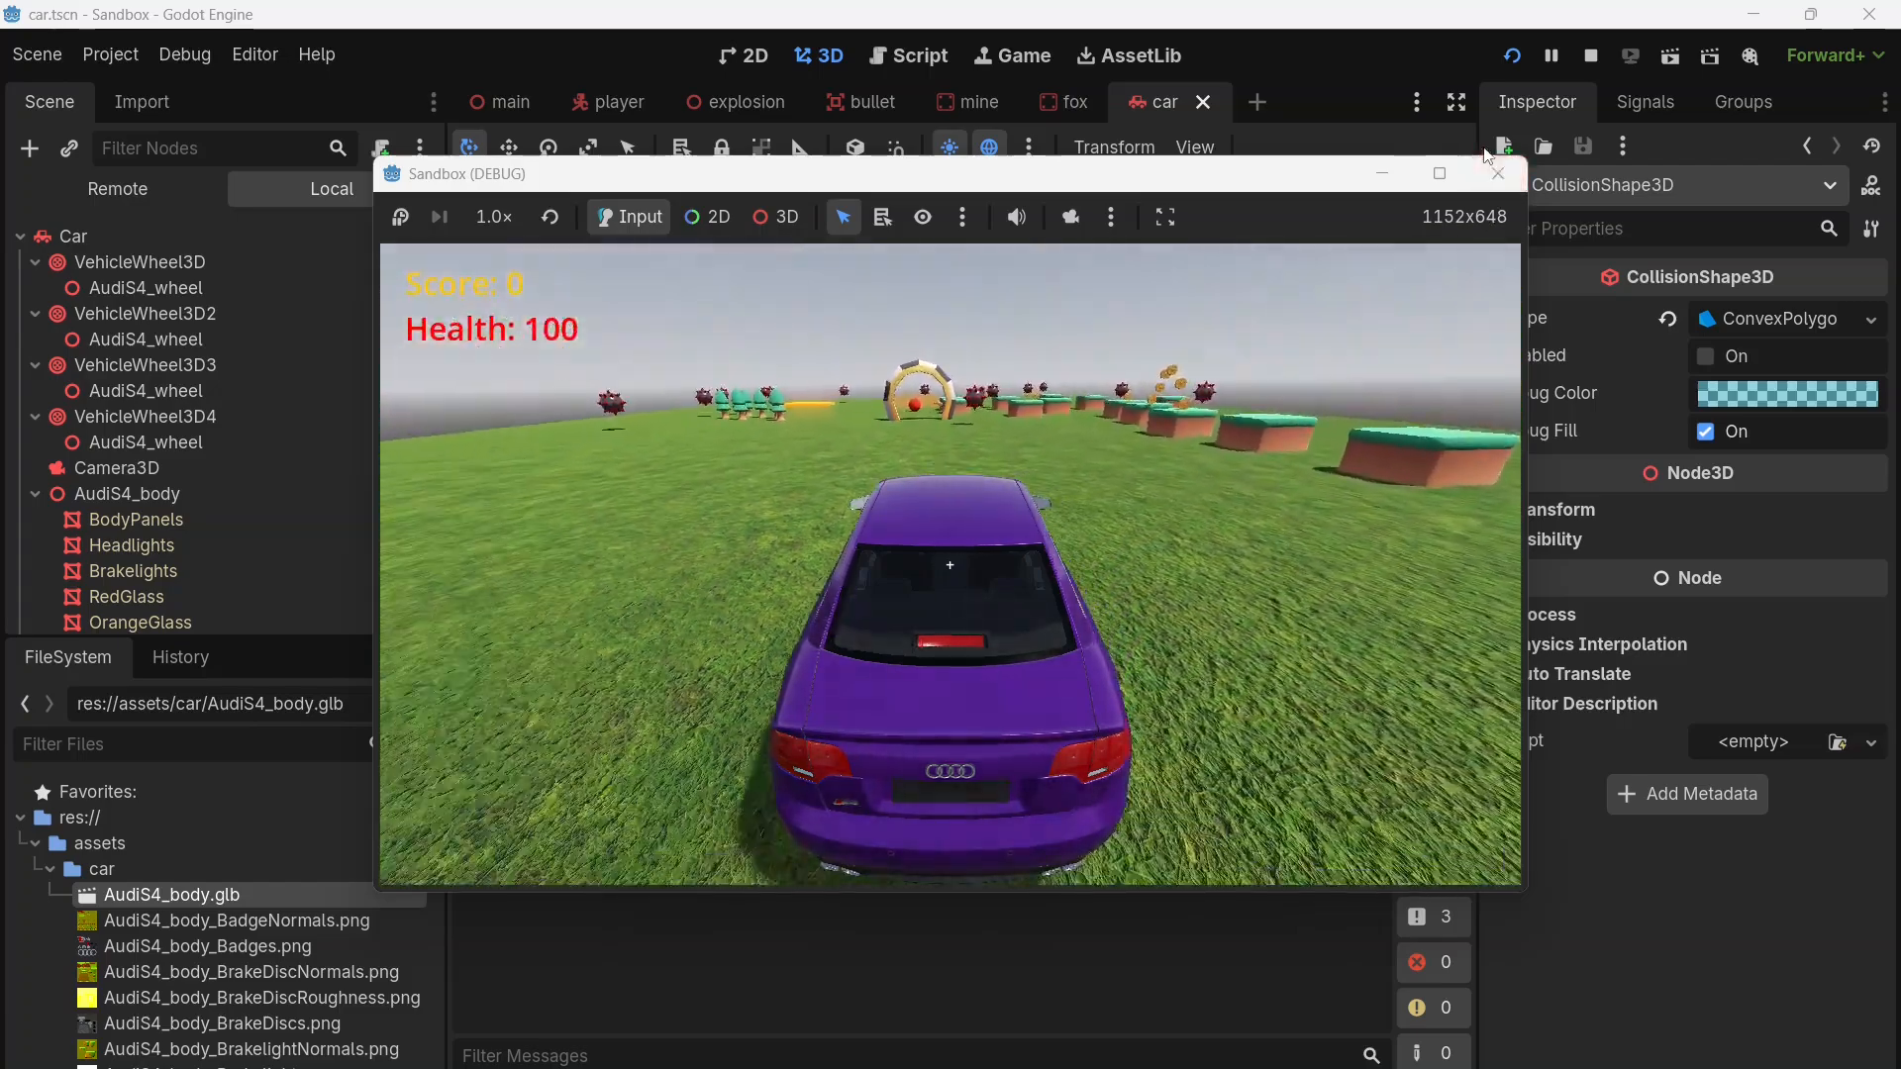
{"action": "left_click", "coordinate": [1498, 173]}
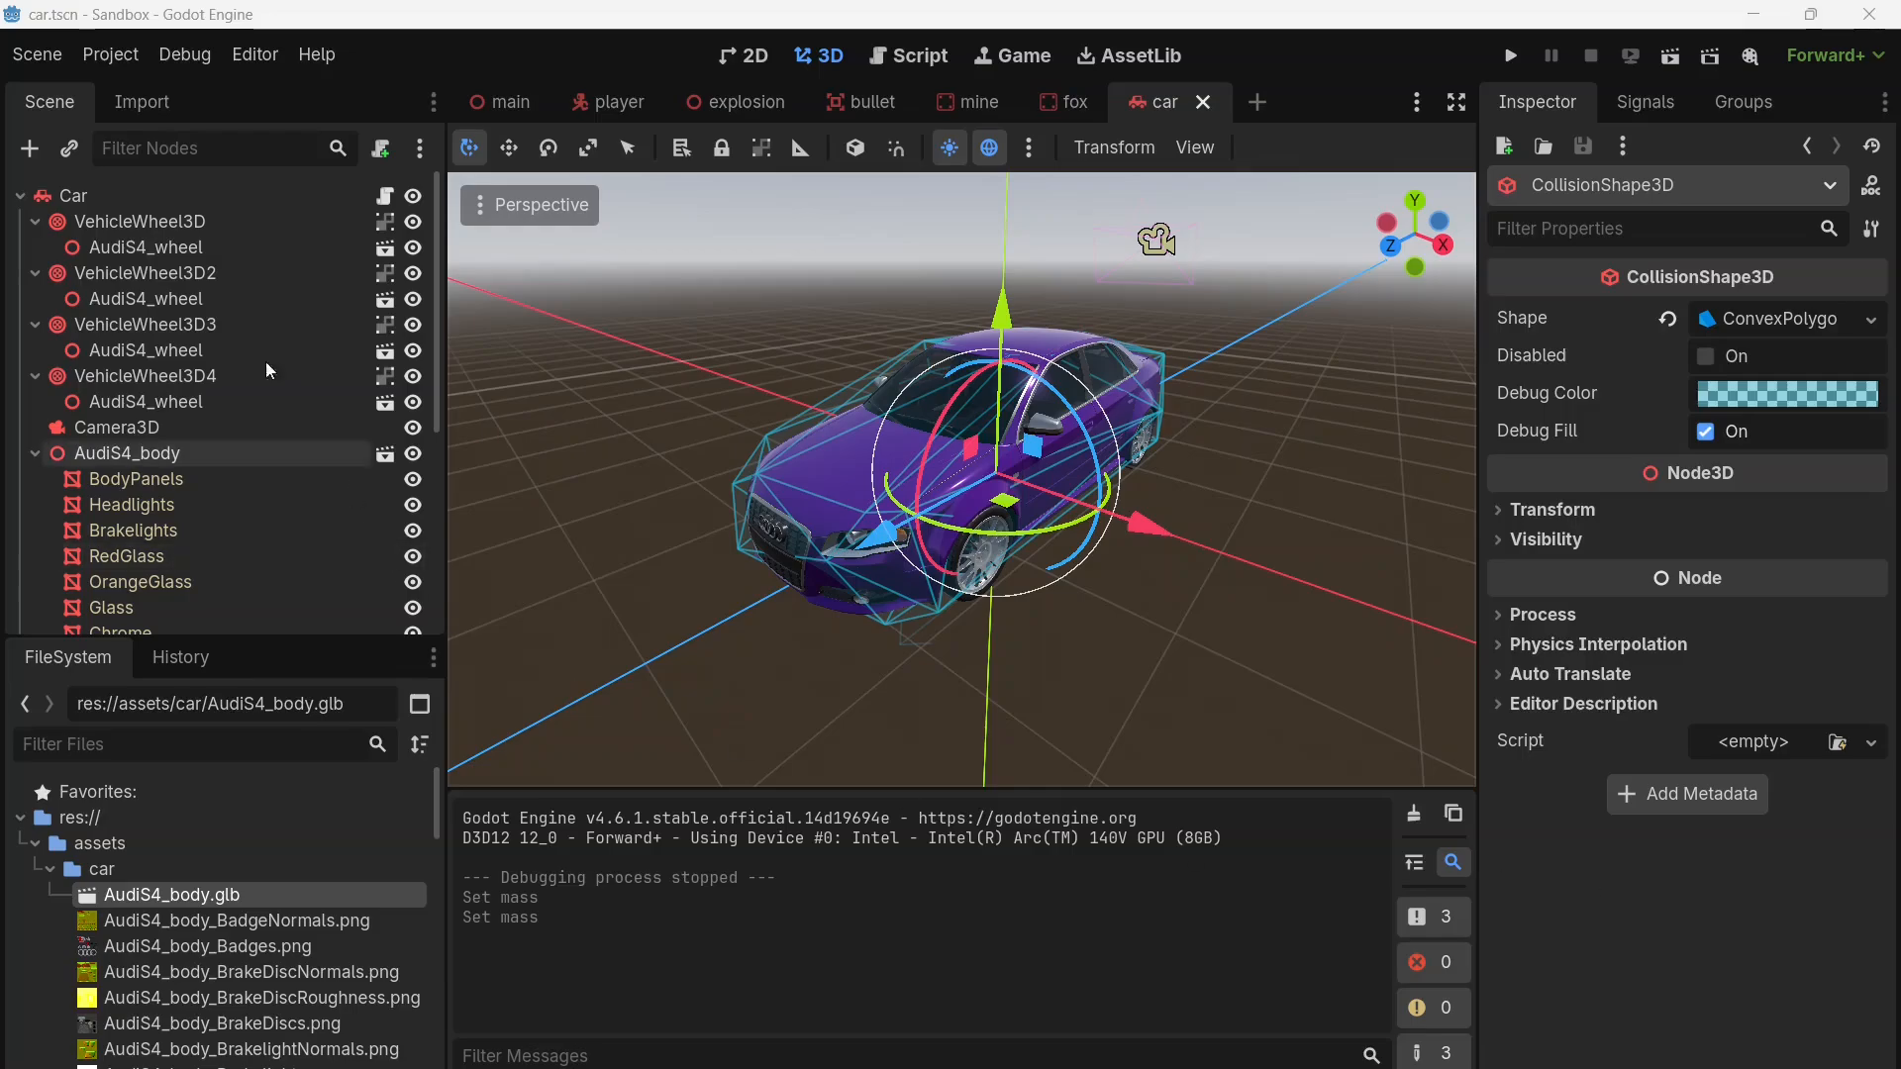
Step: Set the mass of the Car root node to 1660 kg, expand its Linear properties, and save the scene
{"action": "left_click", "coordinate": [79, 203]}
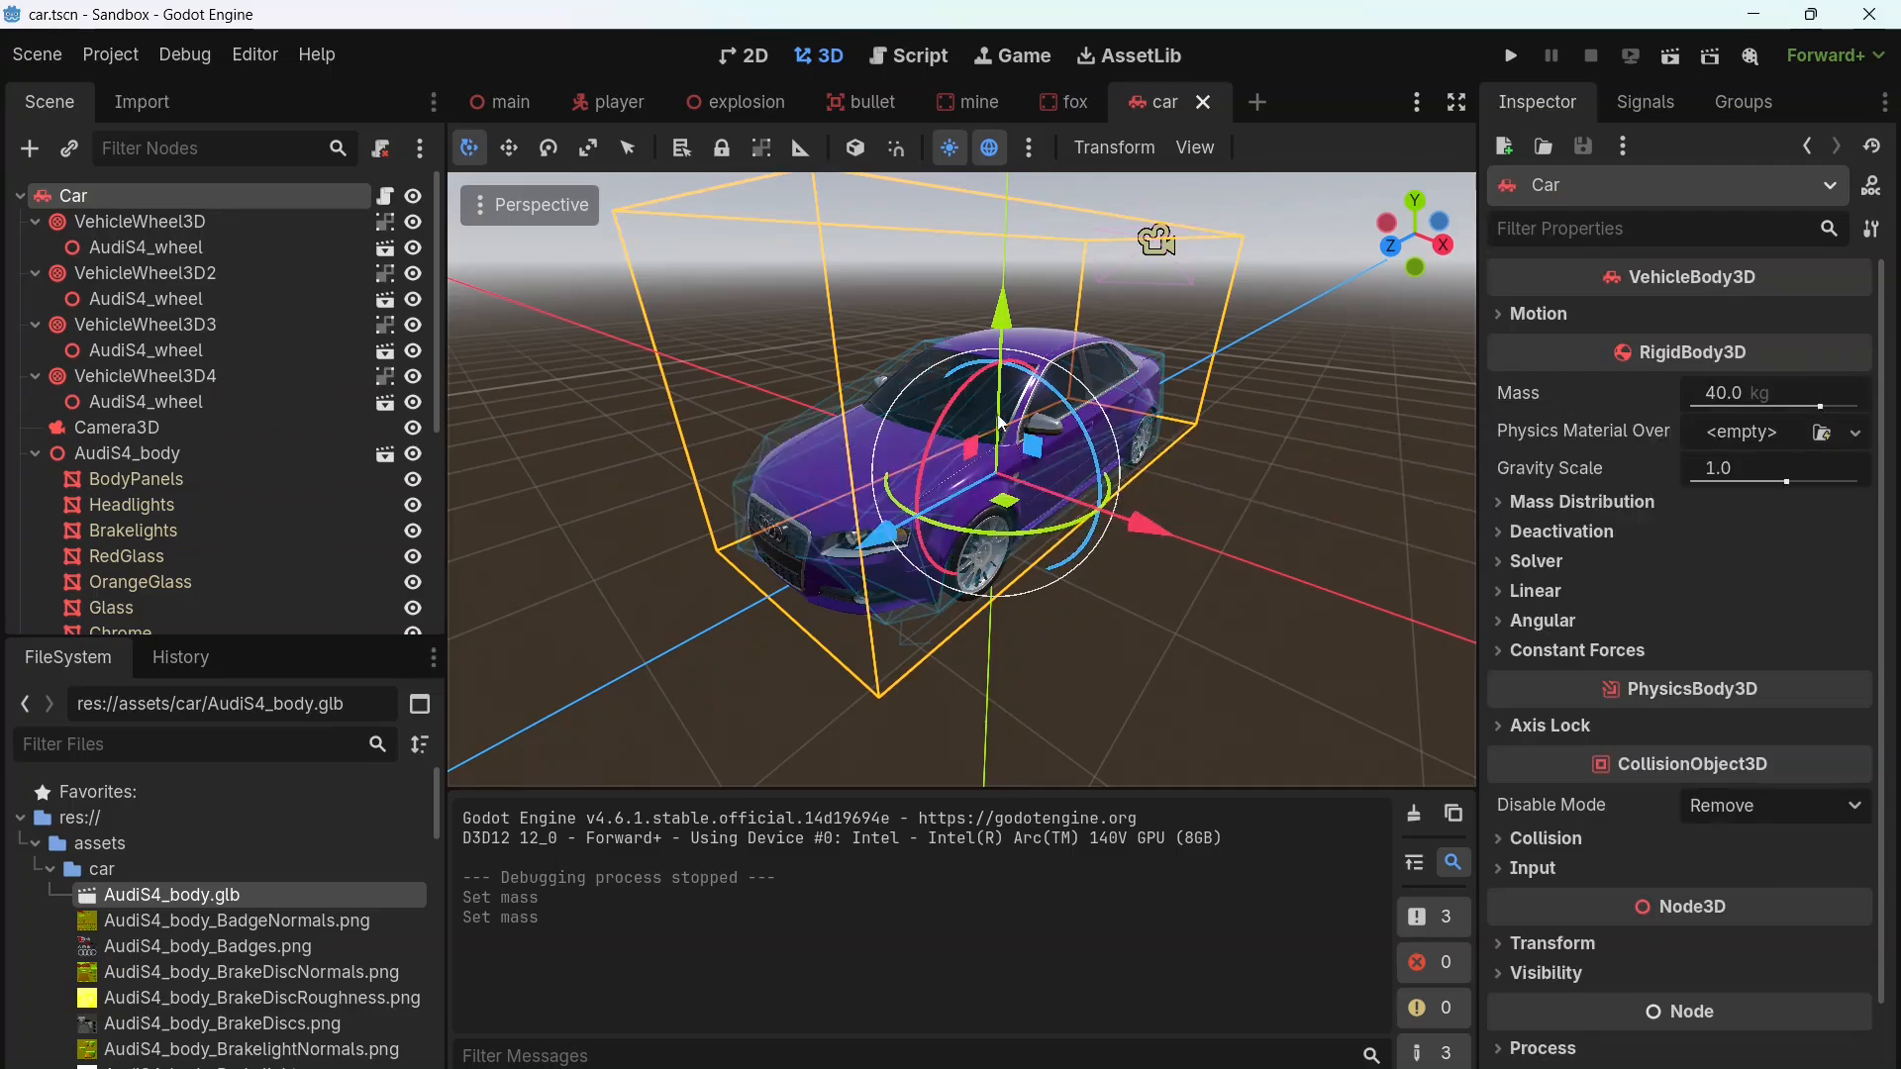
{"action": "left_click", "coordinate": [1722, 393]}
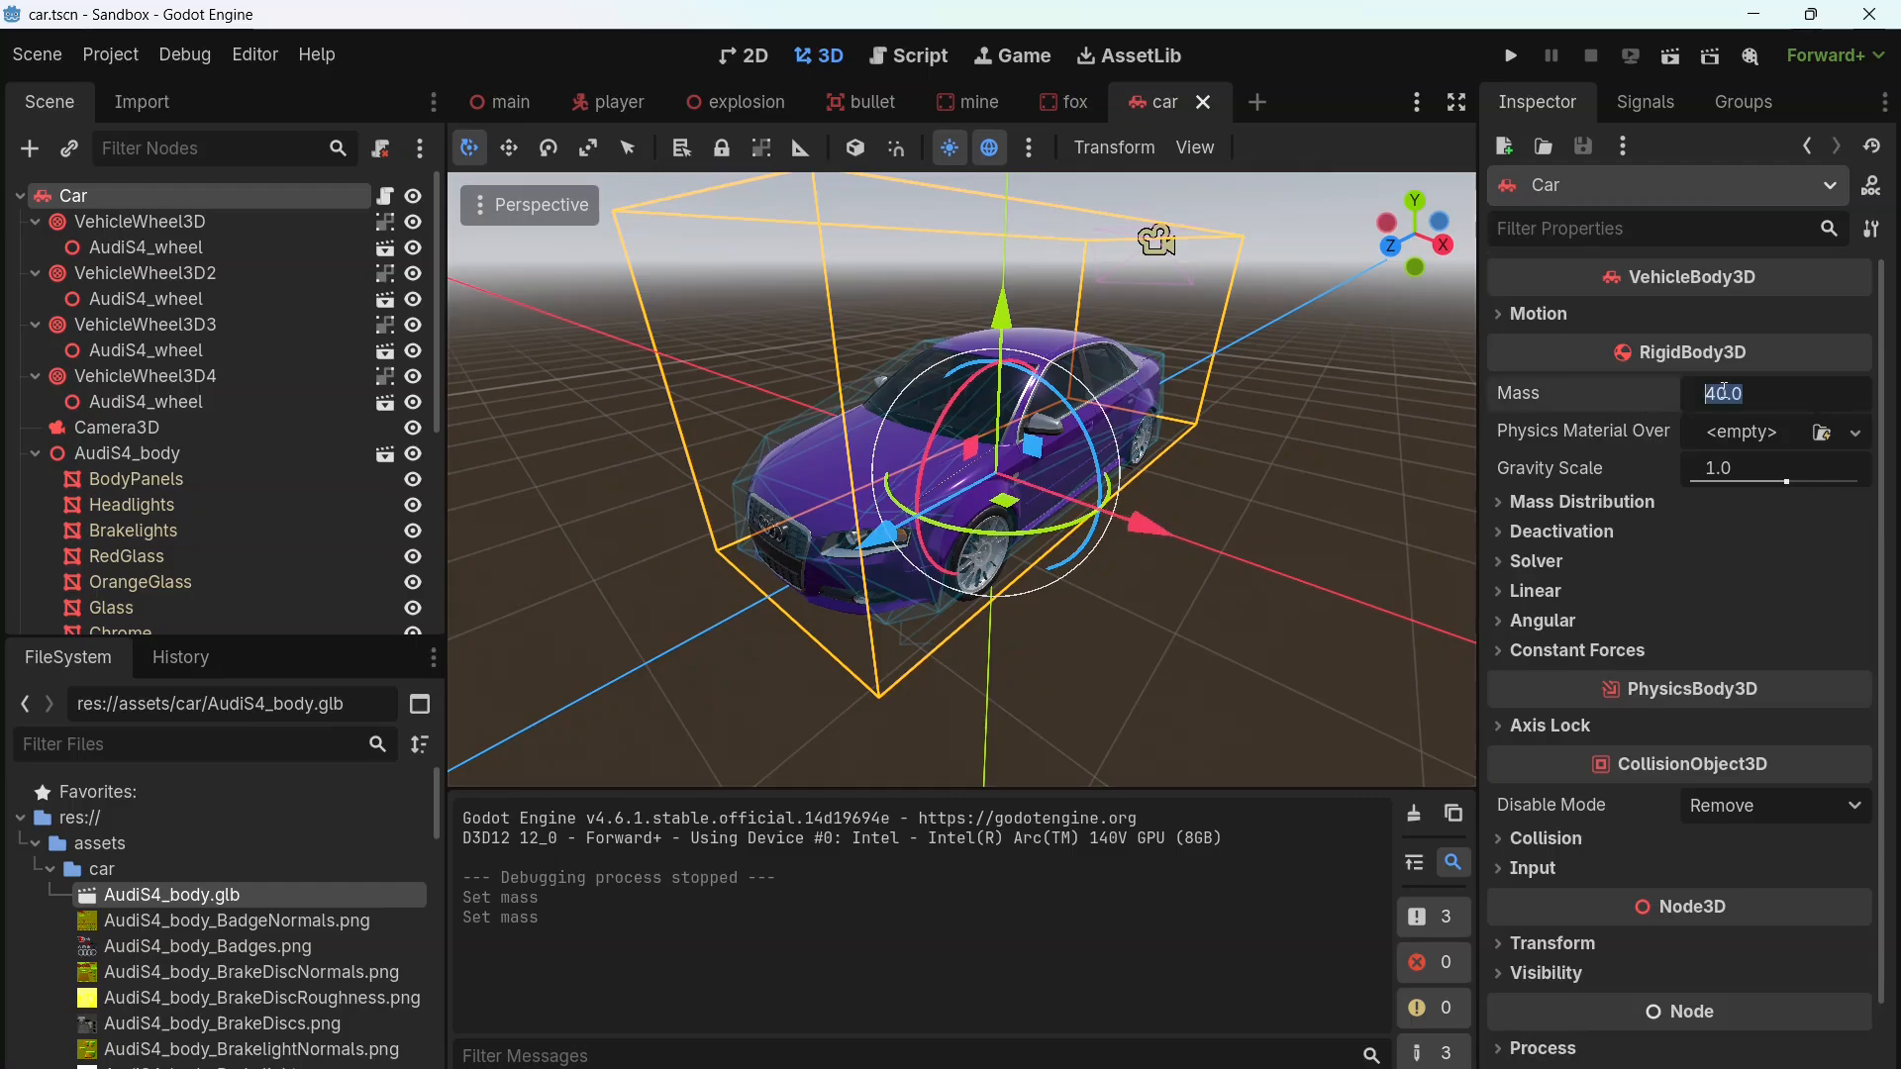
{"action": "type", "text": "1660"}
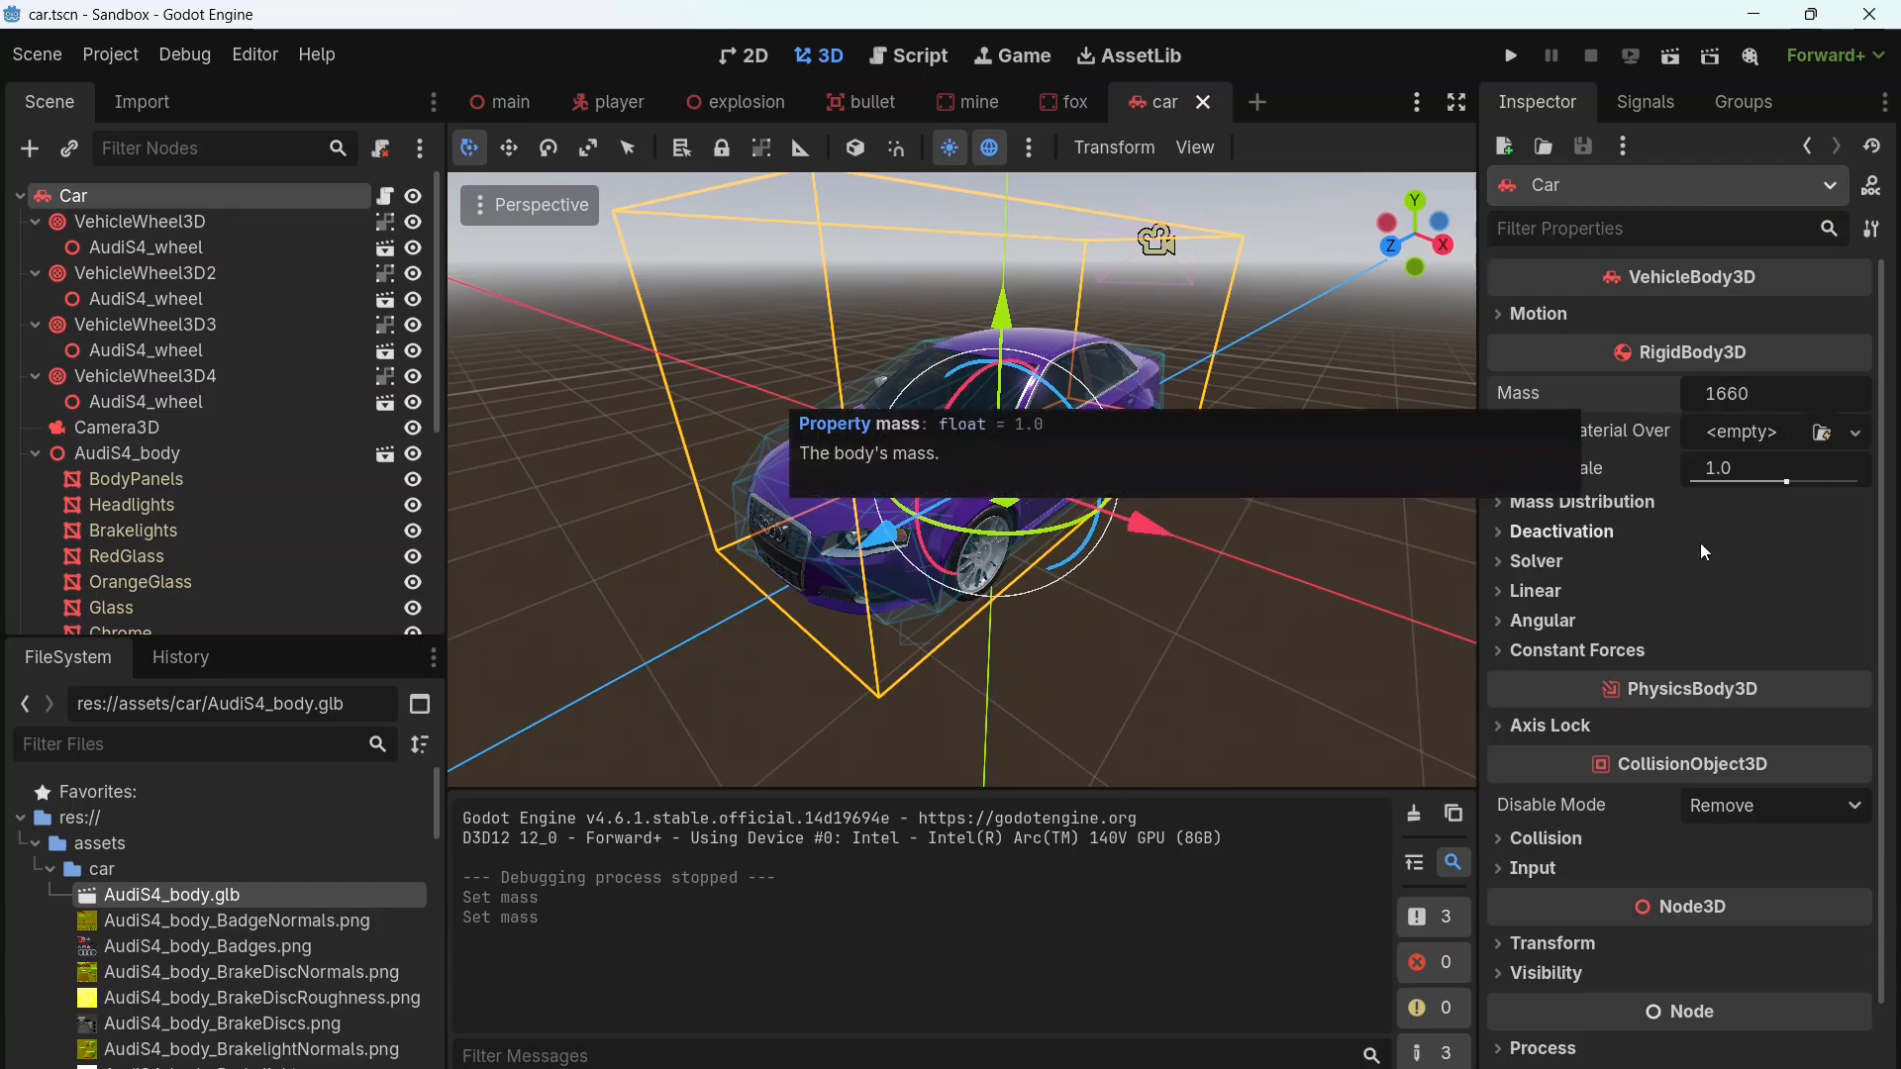
{"action": "left_click", "coordinate": [1535, 591]}
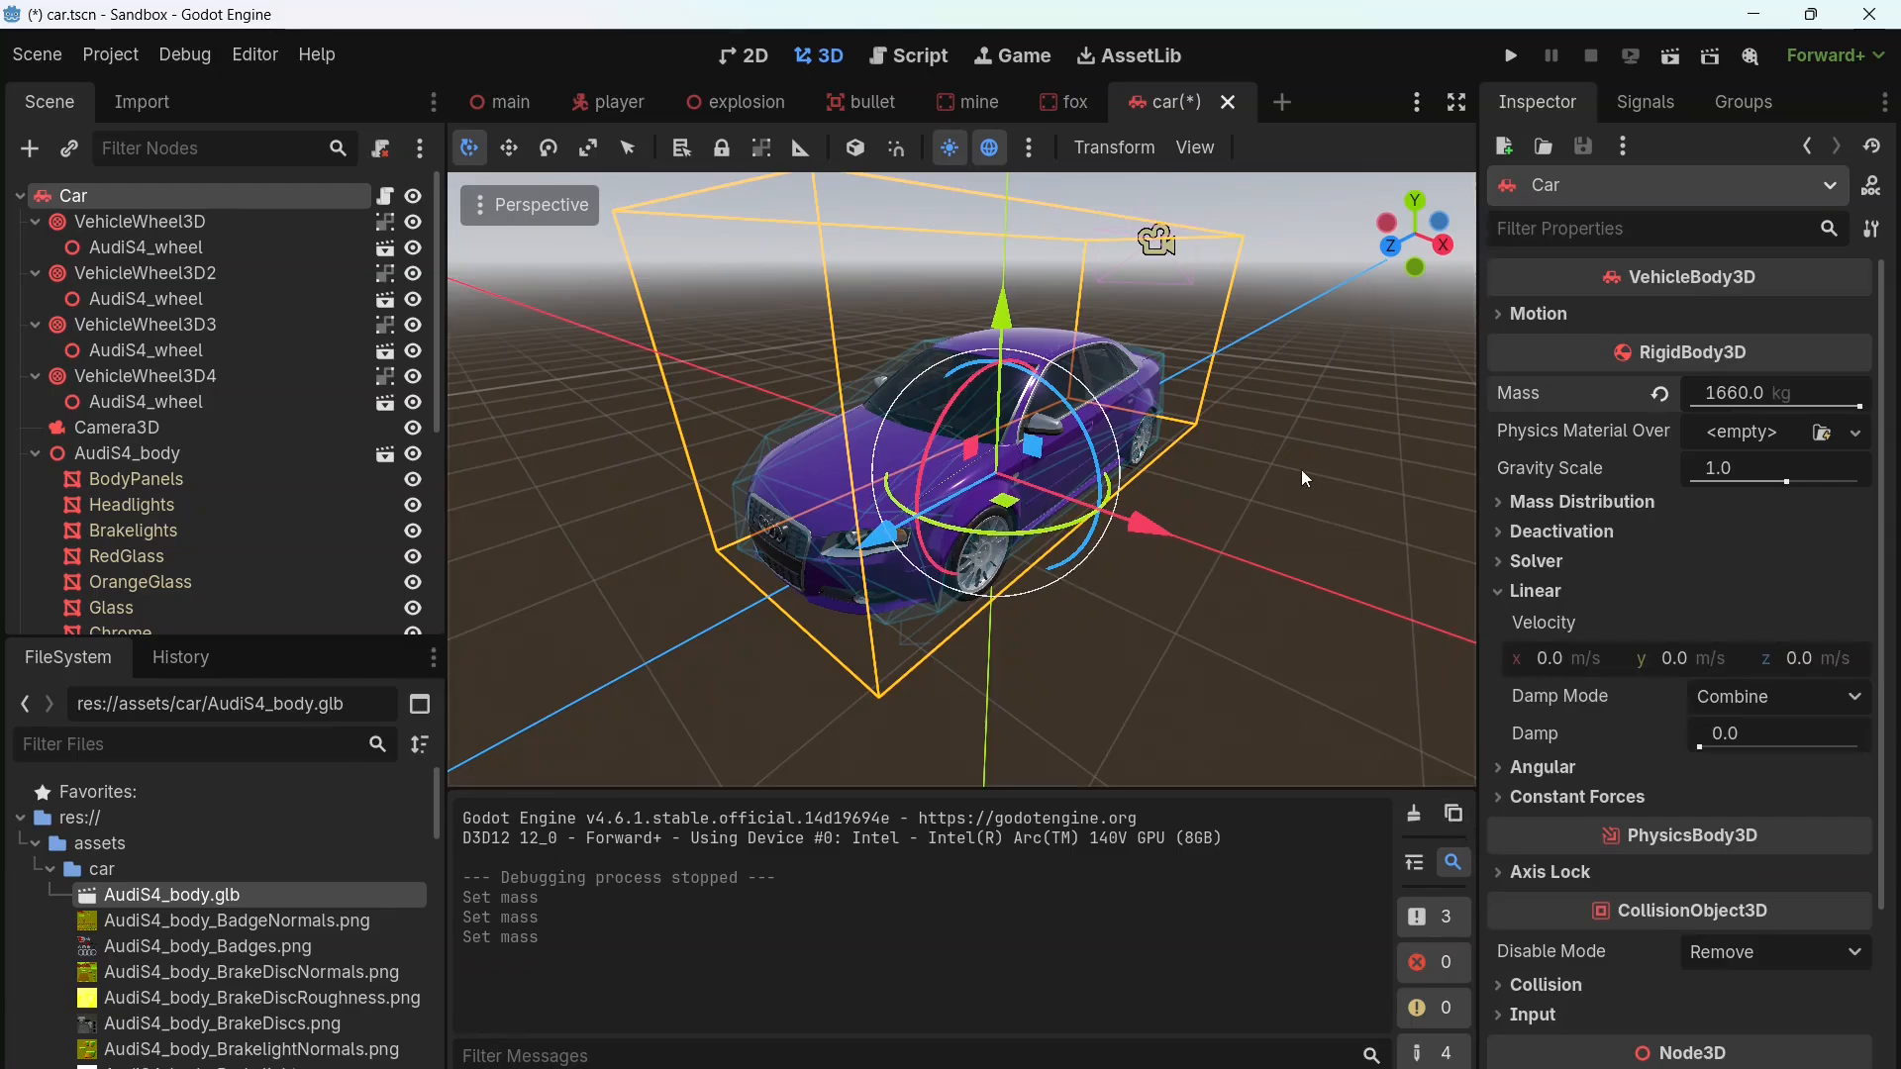
{"action": "key", "text": "ctrl+s"}
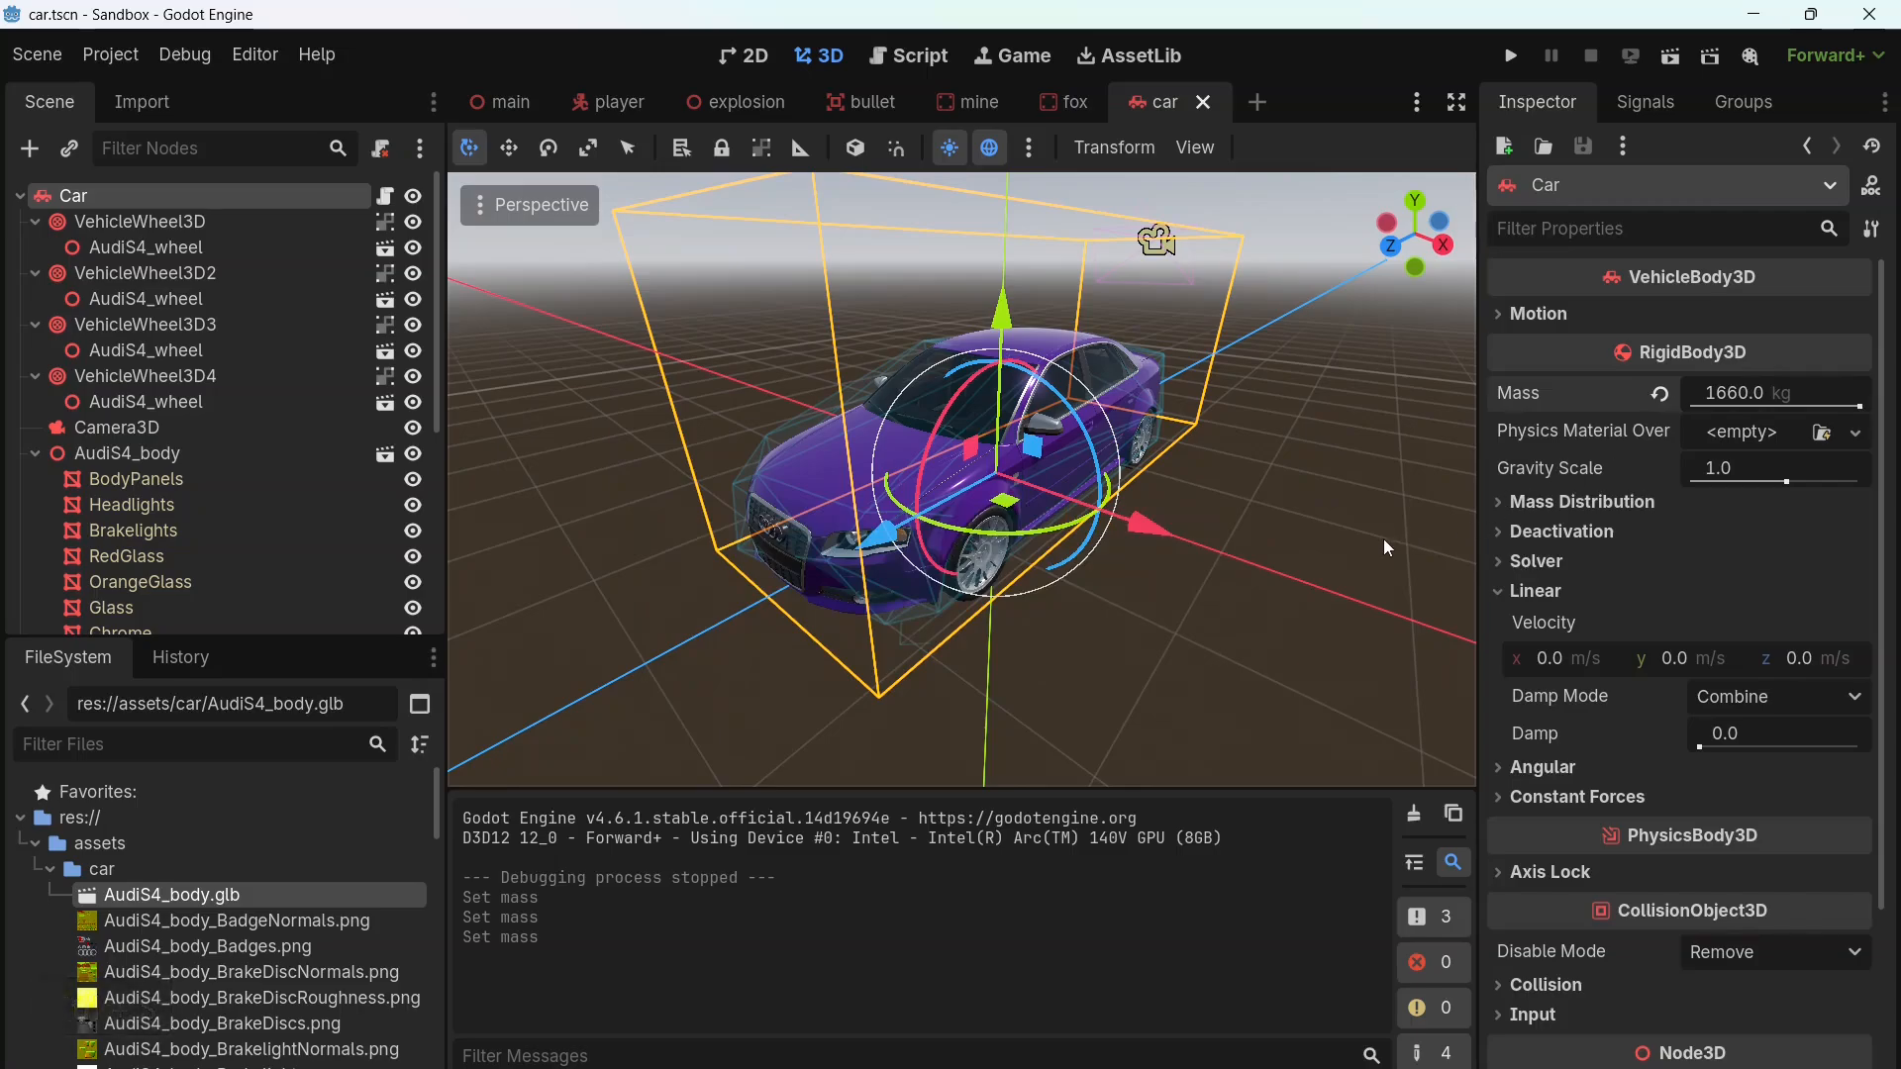
Step: In car.gd, set the engine_force multiplier in the _process function to 4100
{"action": "left_click", "coordinate": [900, 58]}
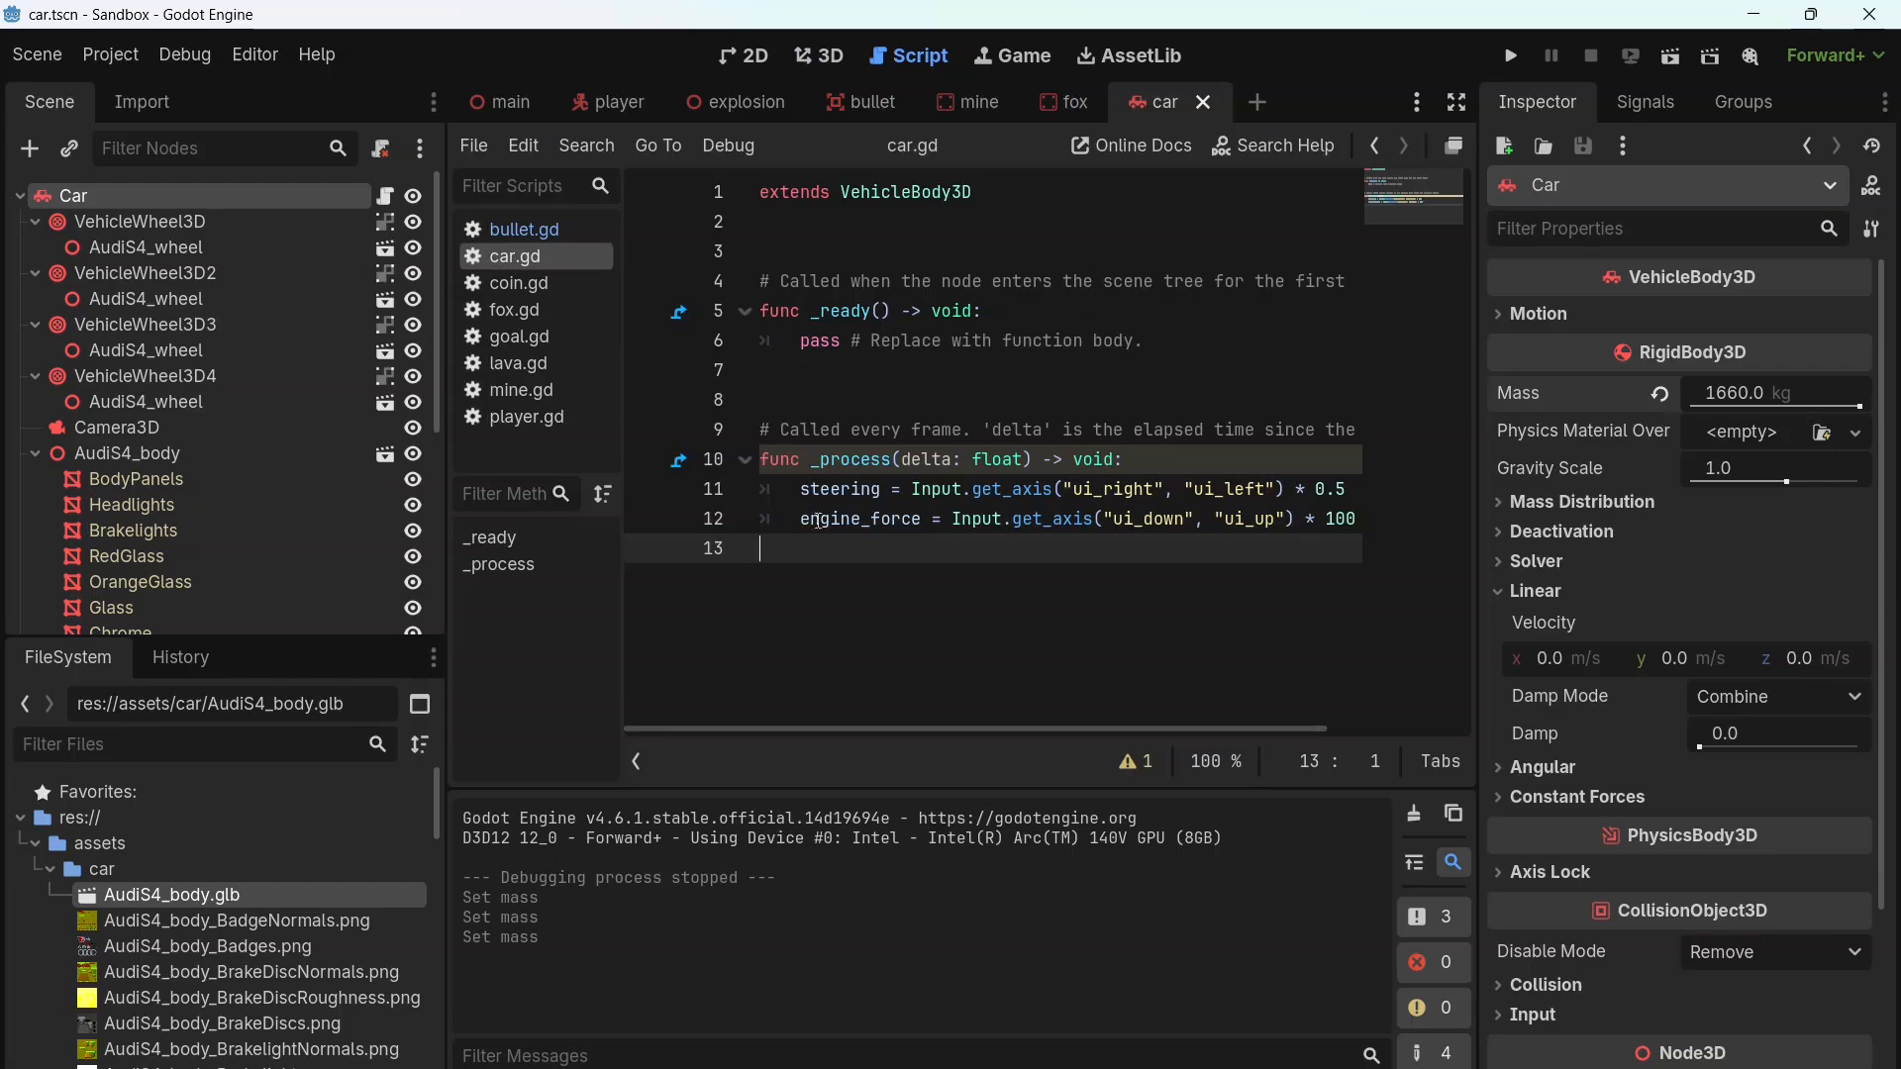
{"action": "left_click_drag", "start_coordinate": [1477, 434], "coordinate": [1550, 423]}
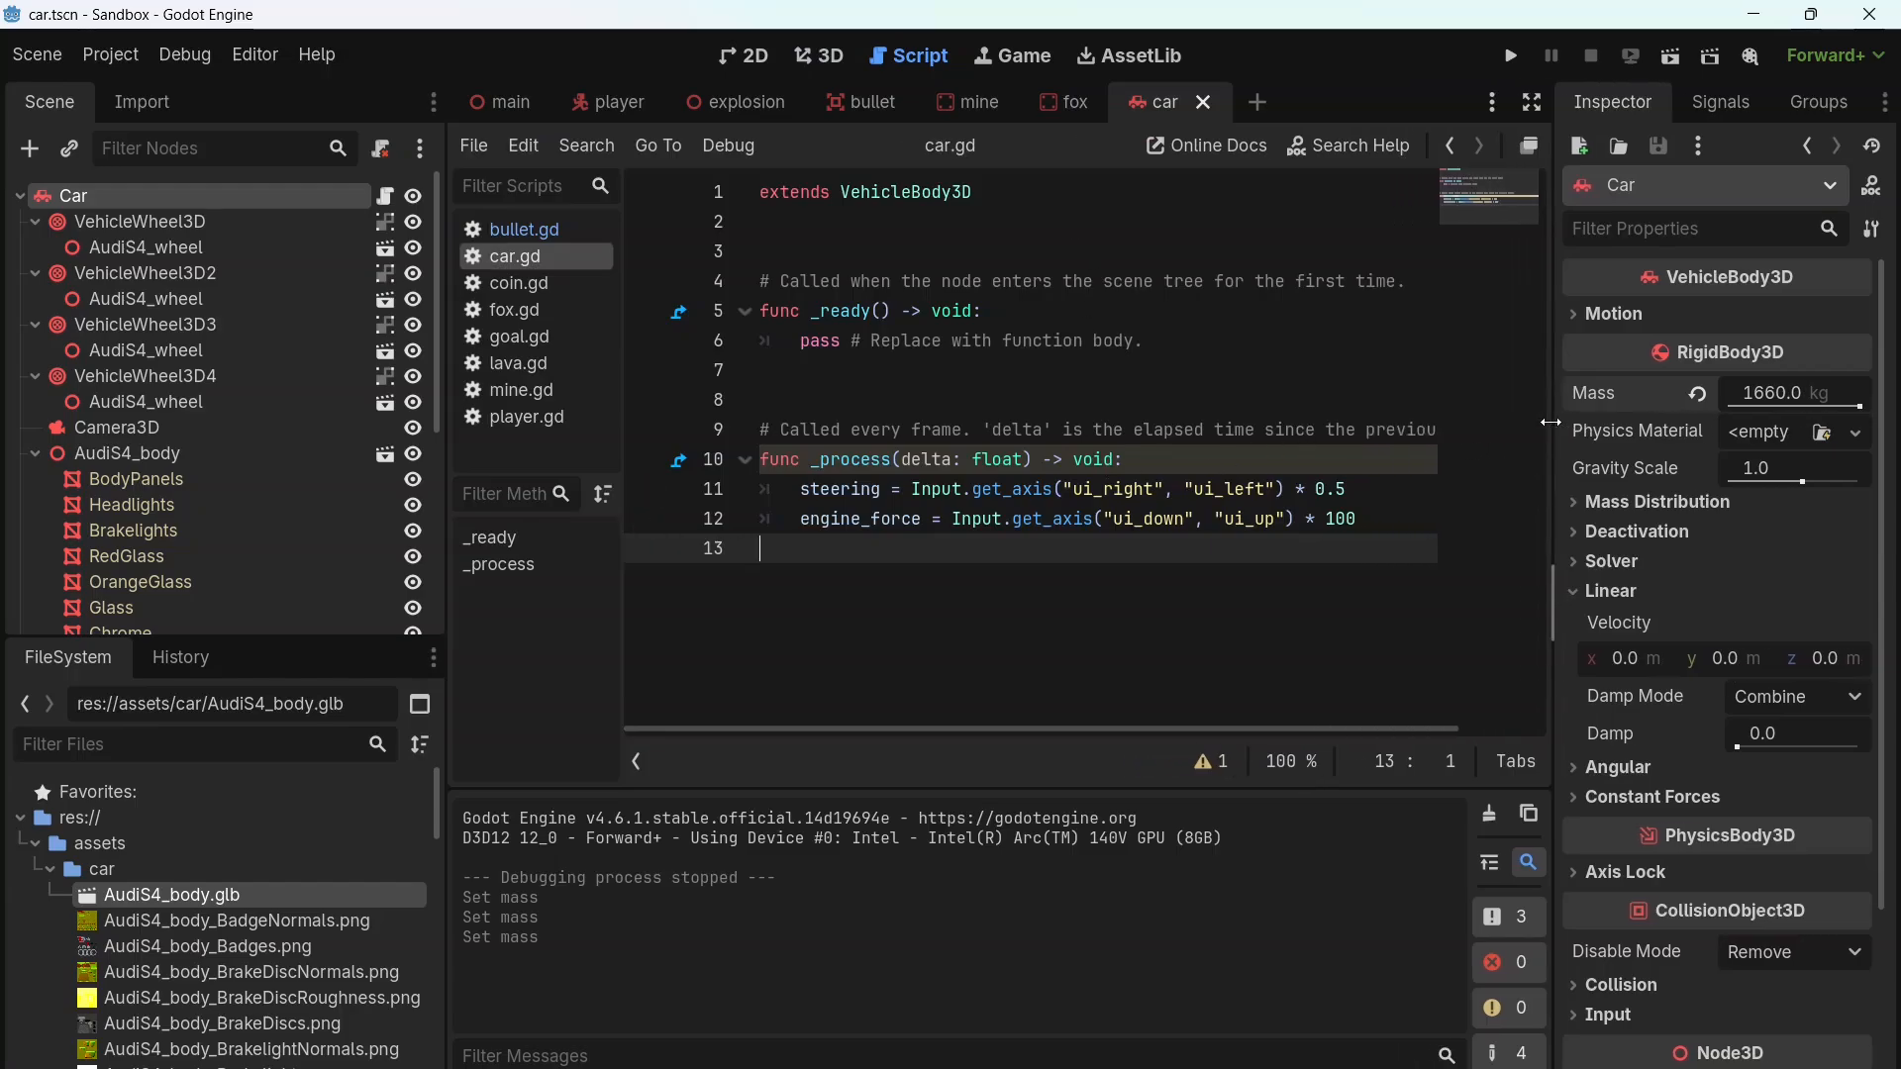
{"action": "double_click", "coordinate": [1343, 517]}
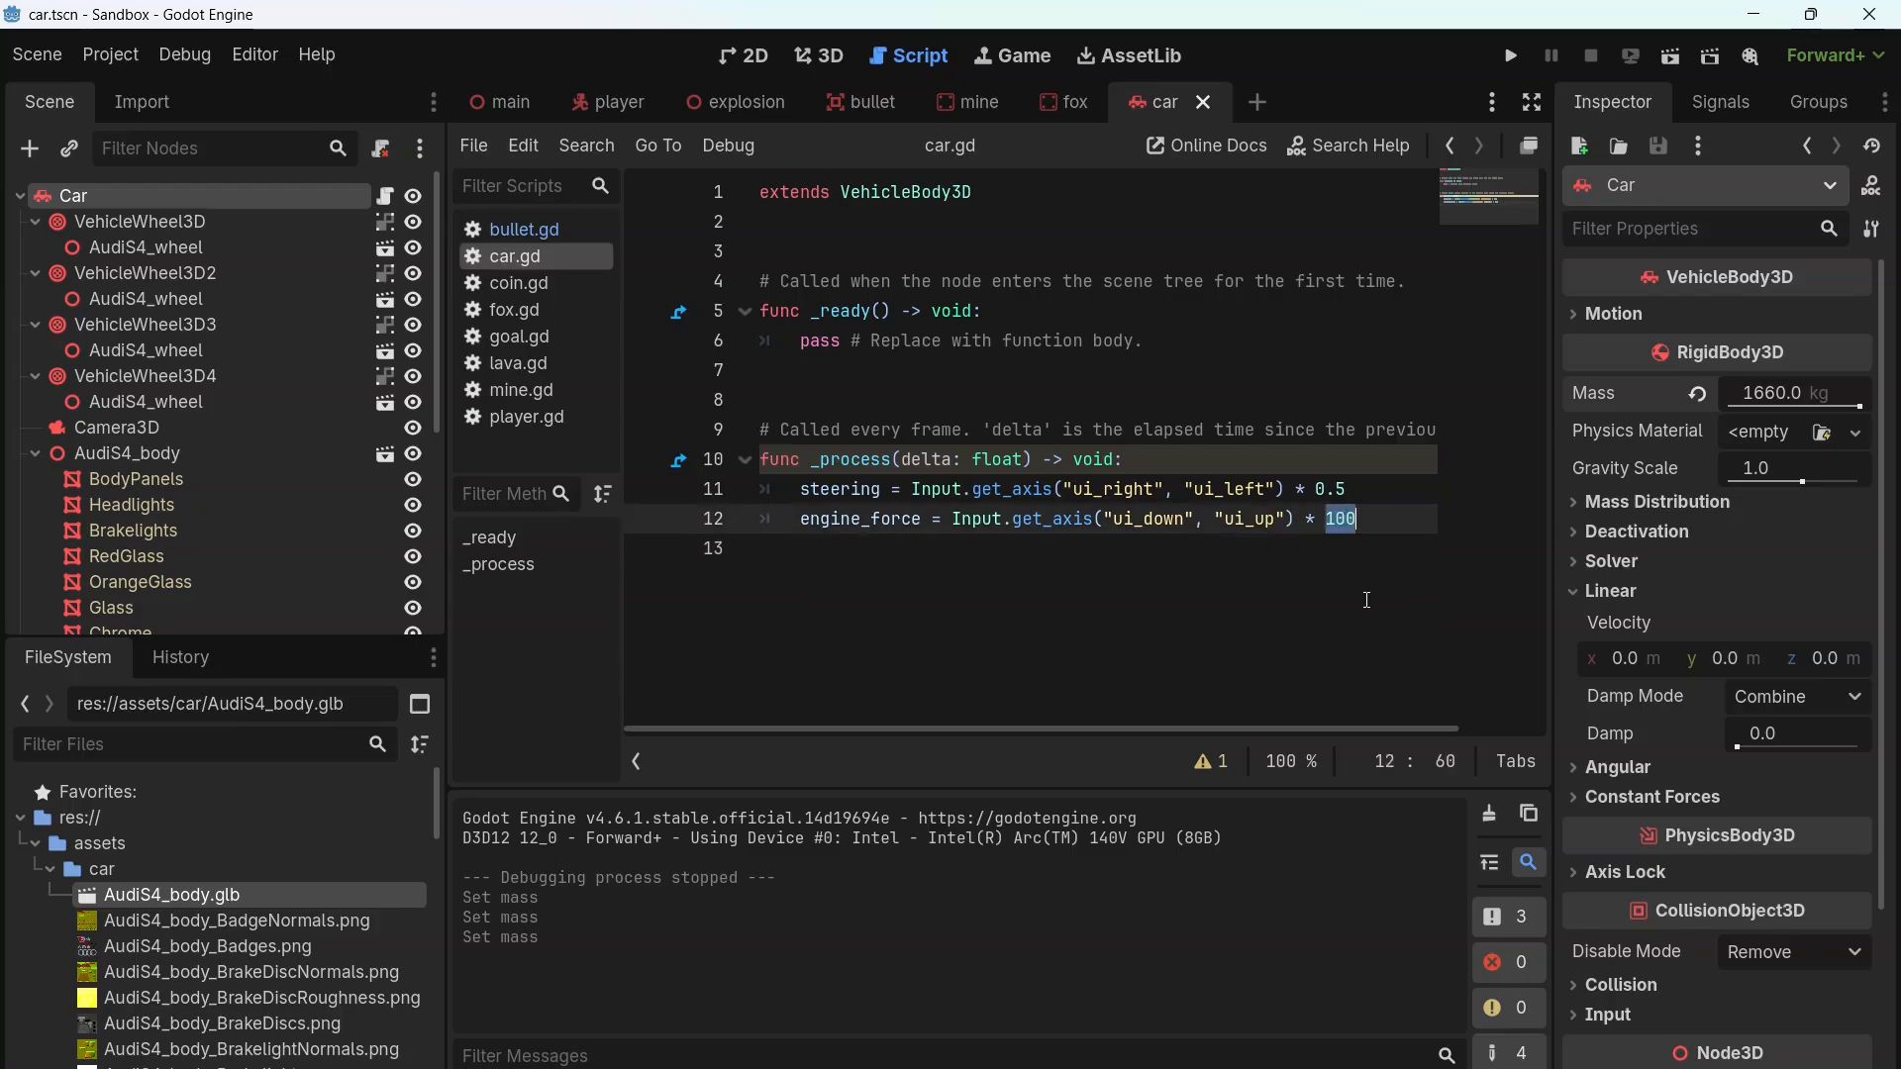
{"action": "type", "text": "4100"}
{"action": "key", "text": "Down"}
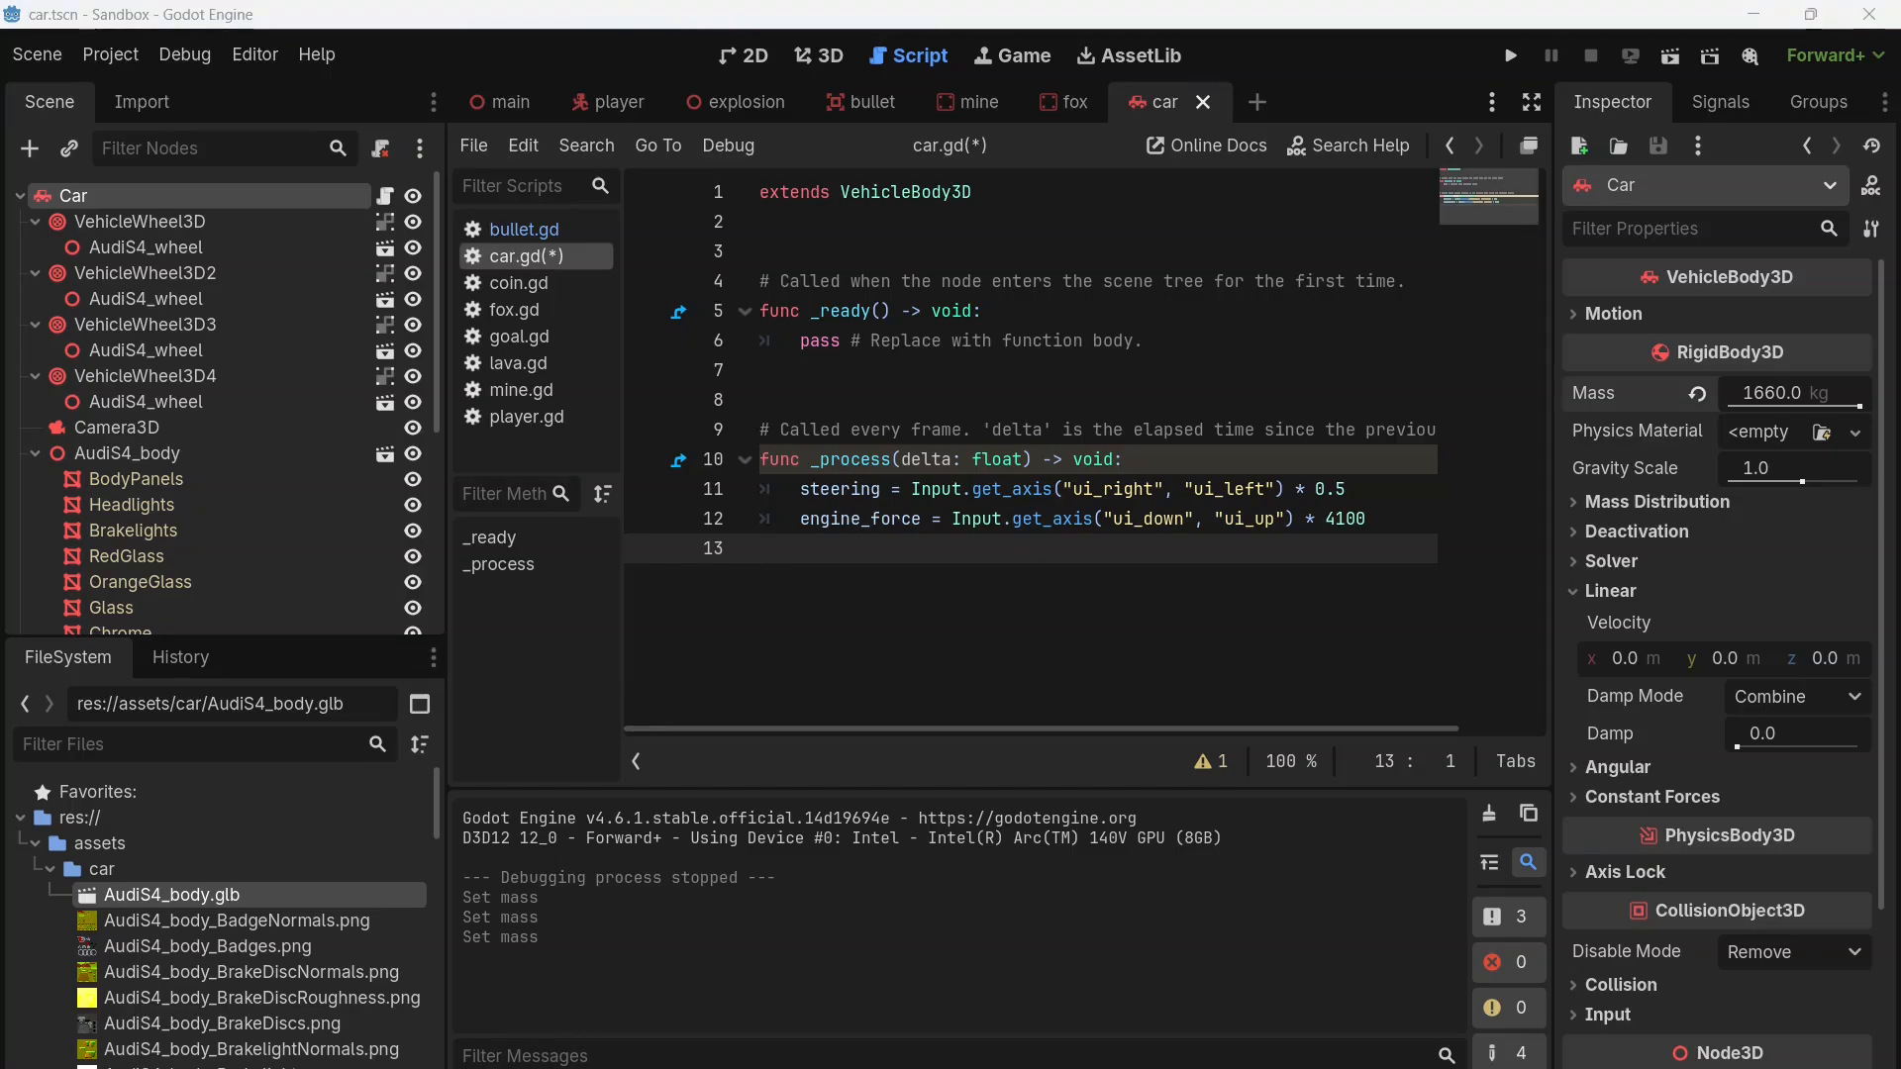
Step: Set Roll Influence to 1 and Friction Slip to 1 on all four VehicleWheel3D nodes together
{"action": "left_click", "coordinate": [157, 224]}
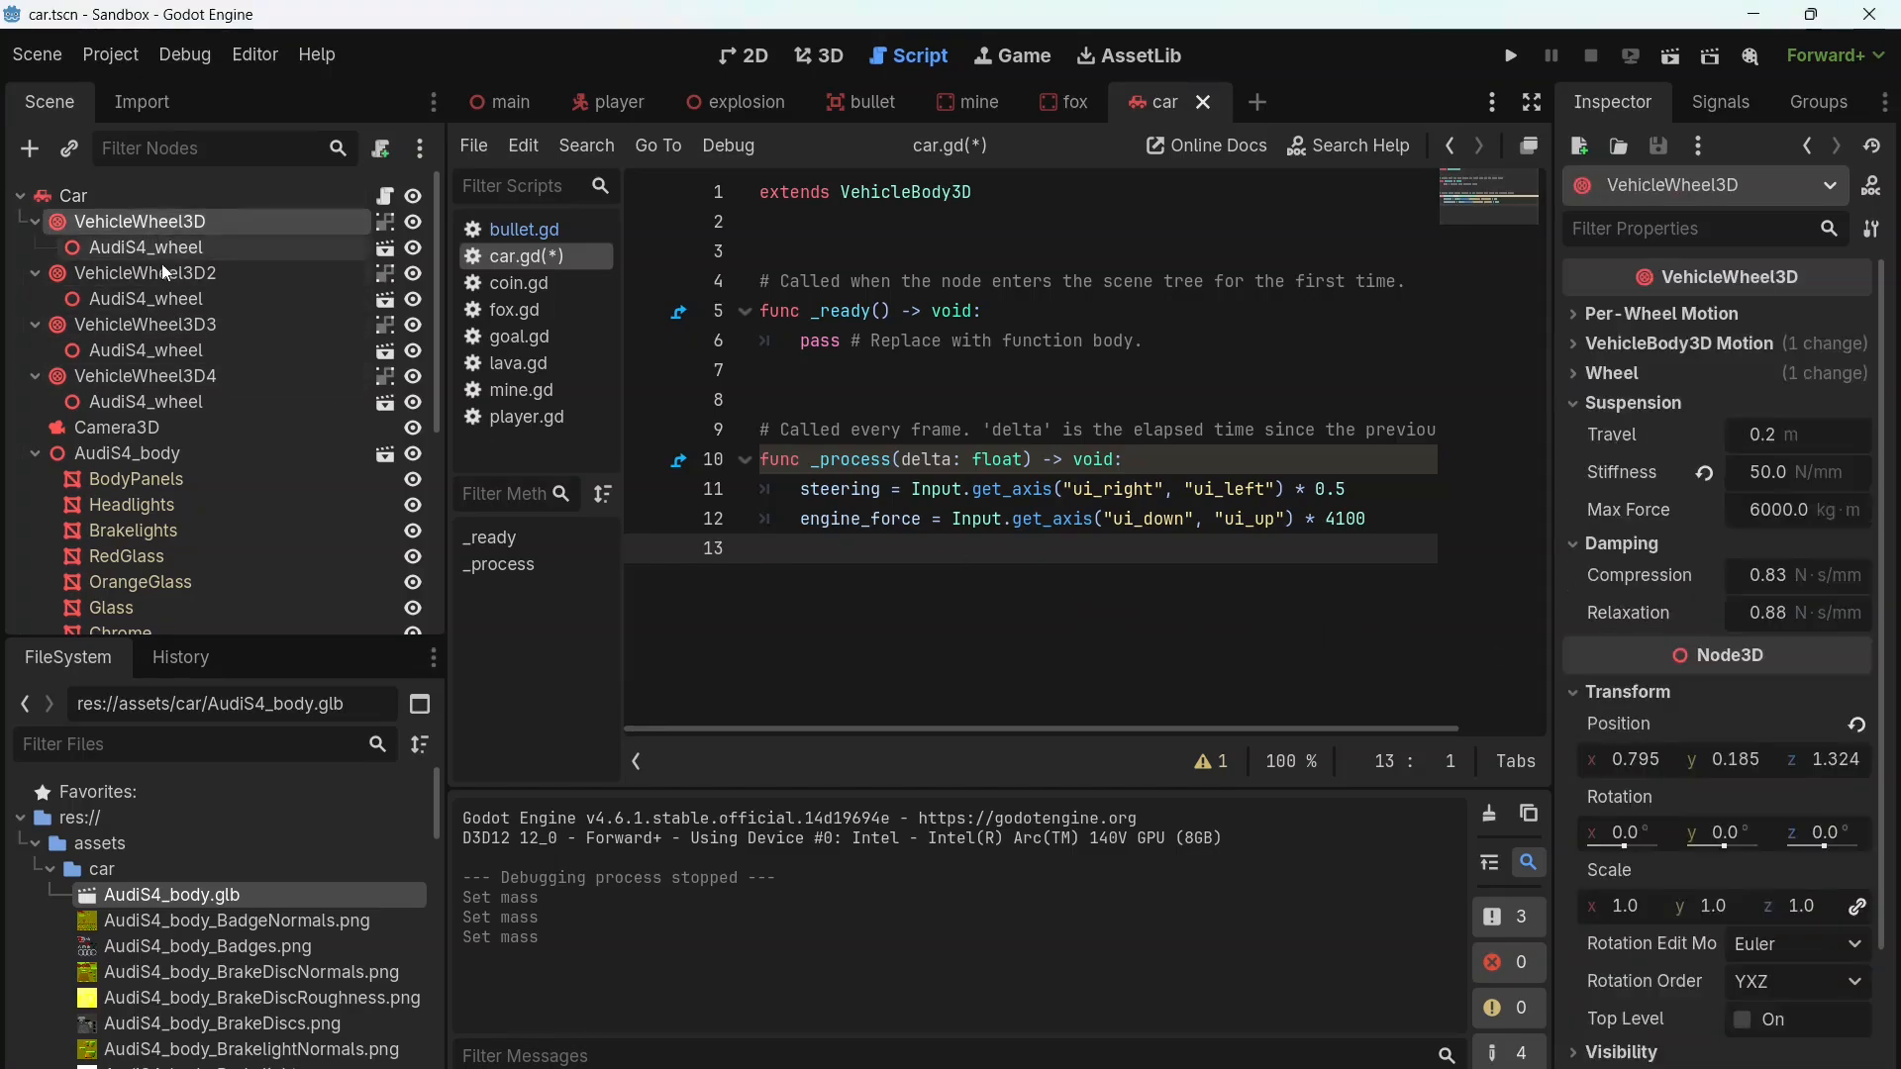
{"action": "left_click", "coordinate": [163, 267], "text": "ctrl"}
{"action": "left_click", "coordinate": [161, 327], "text": "ctrl"}
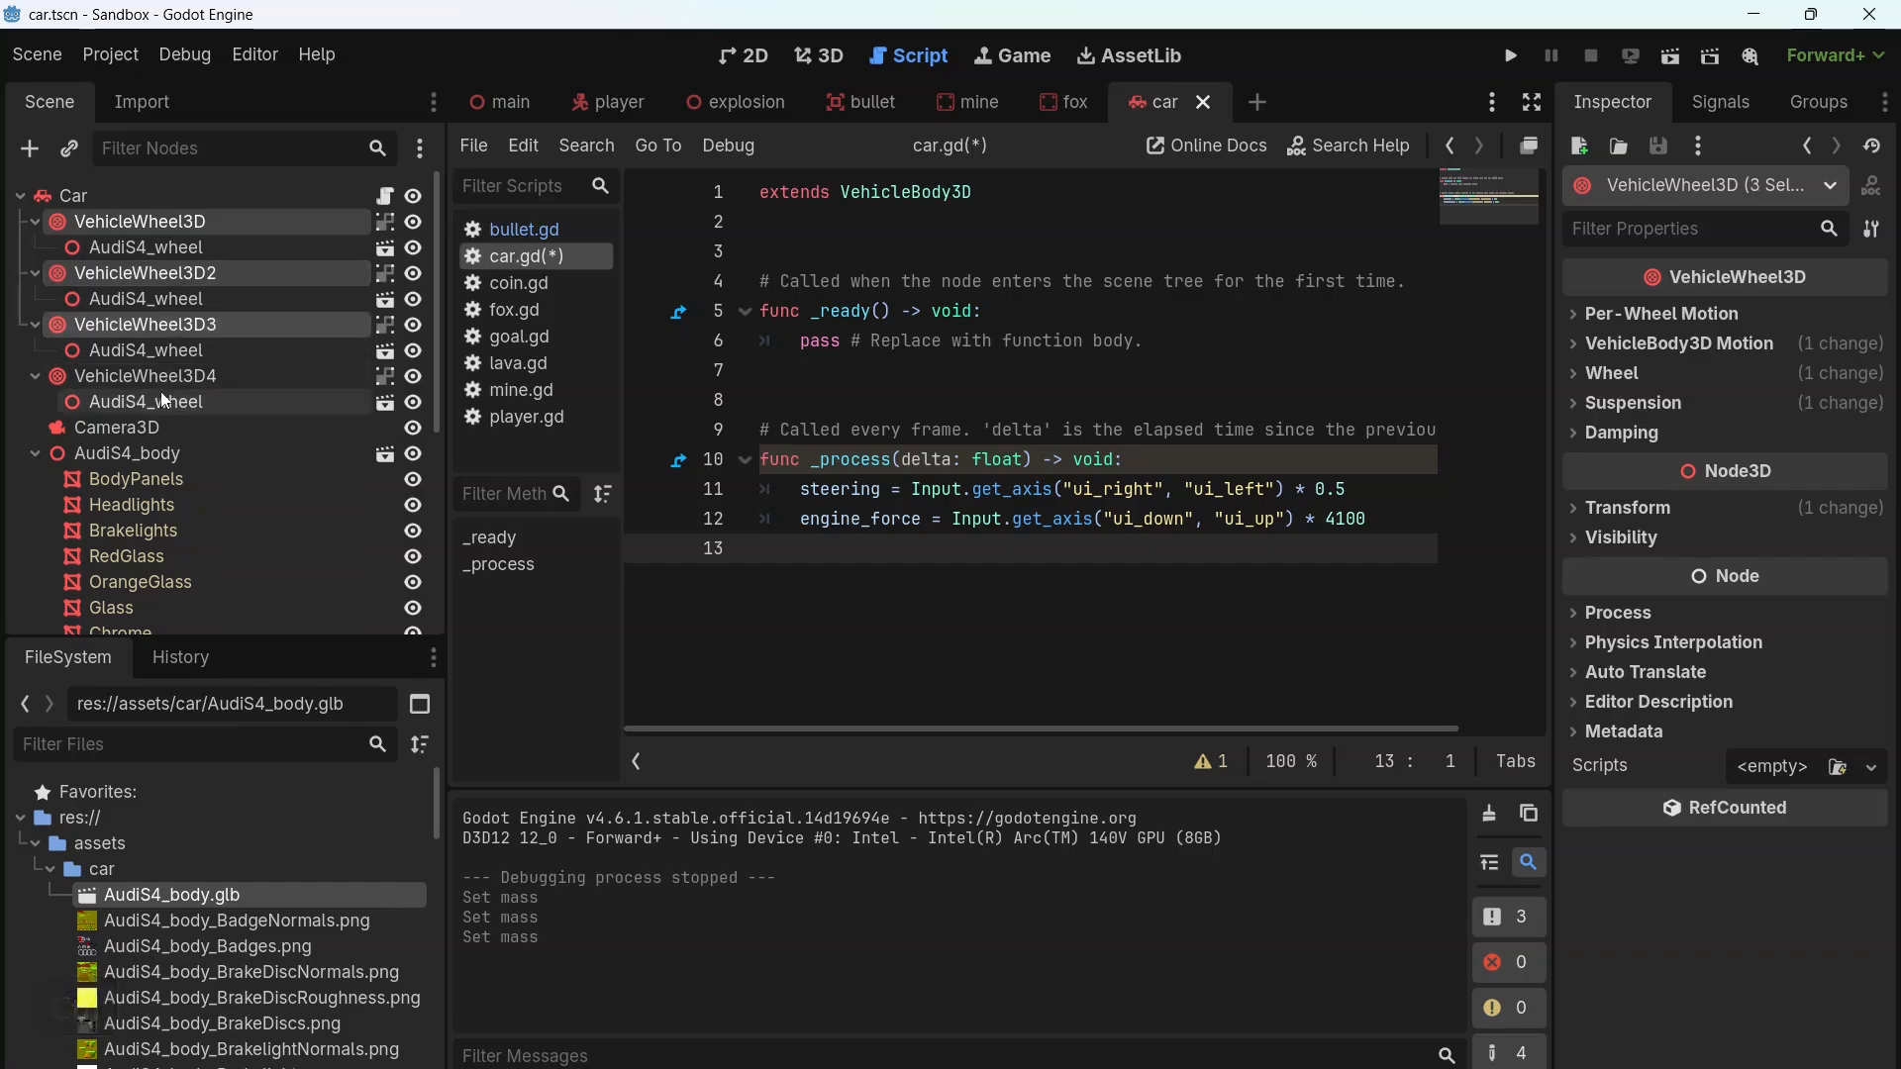
{"action": "left_click", "coordinate": [152, 376], "text": "ctrl"}
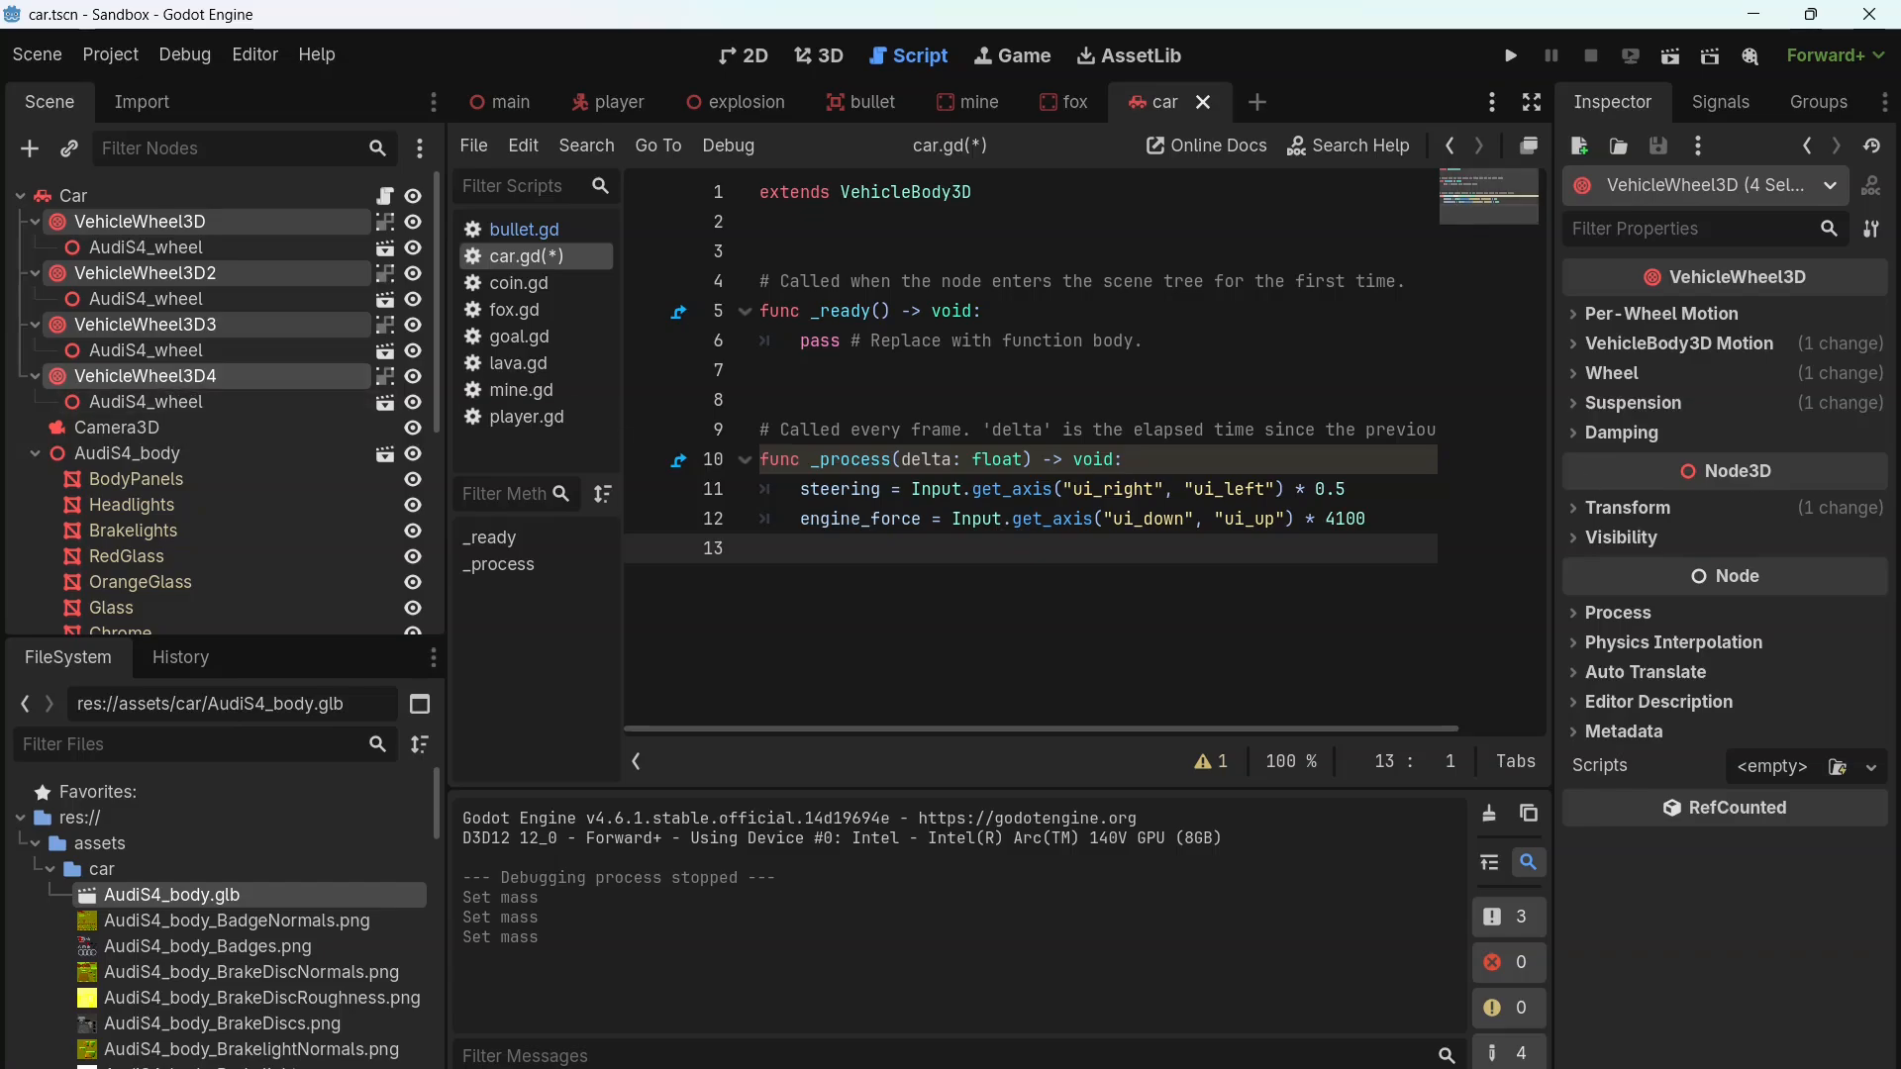
{"action": "left_click", "coordinate": [1574, 370]}
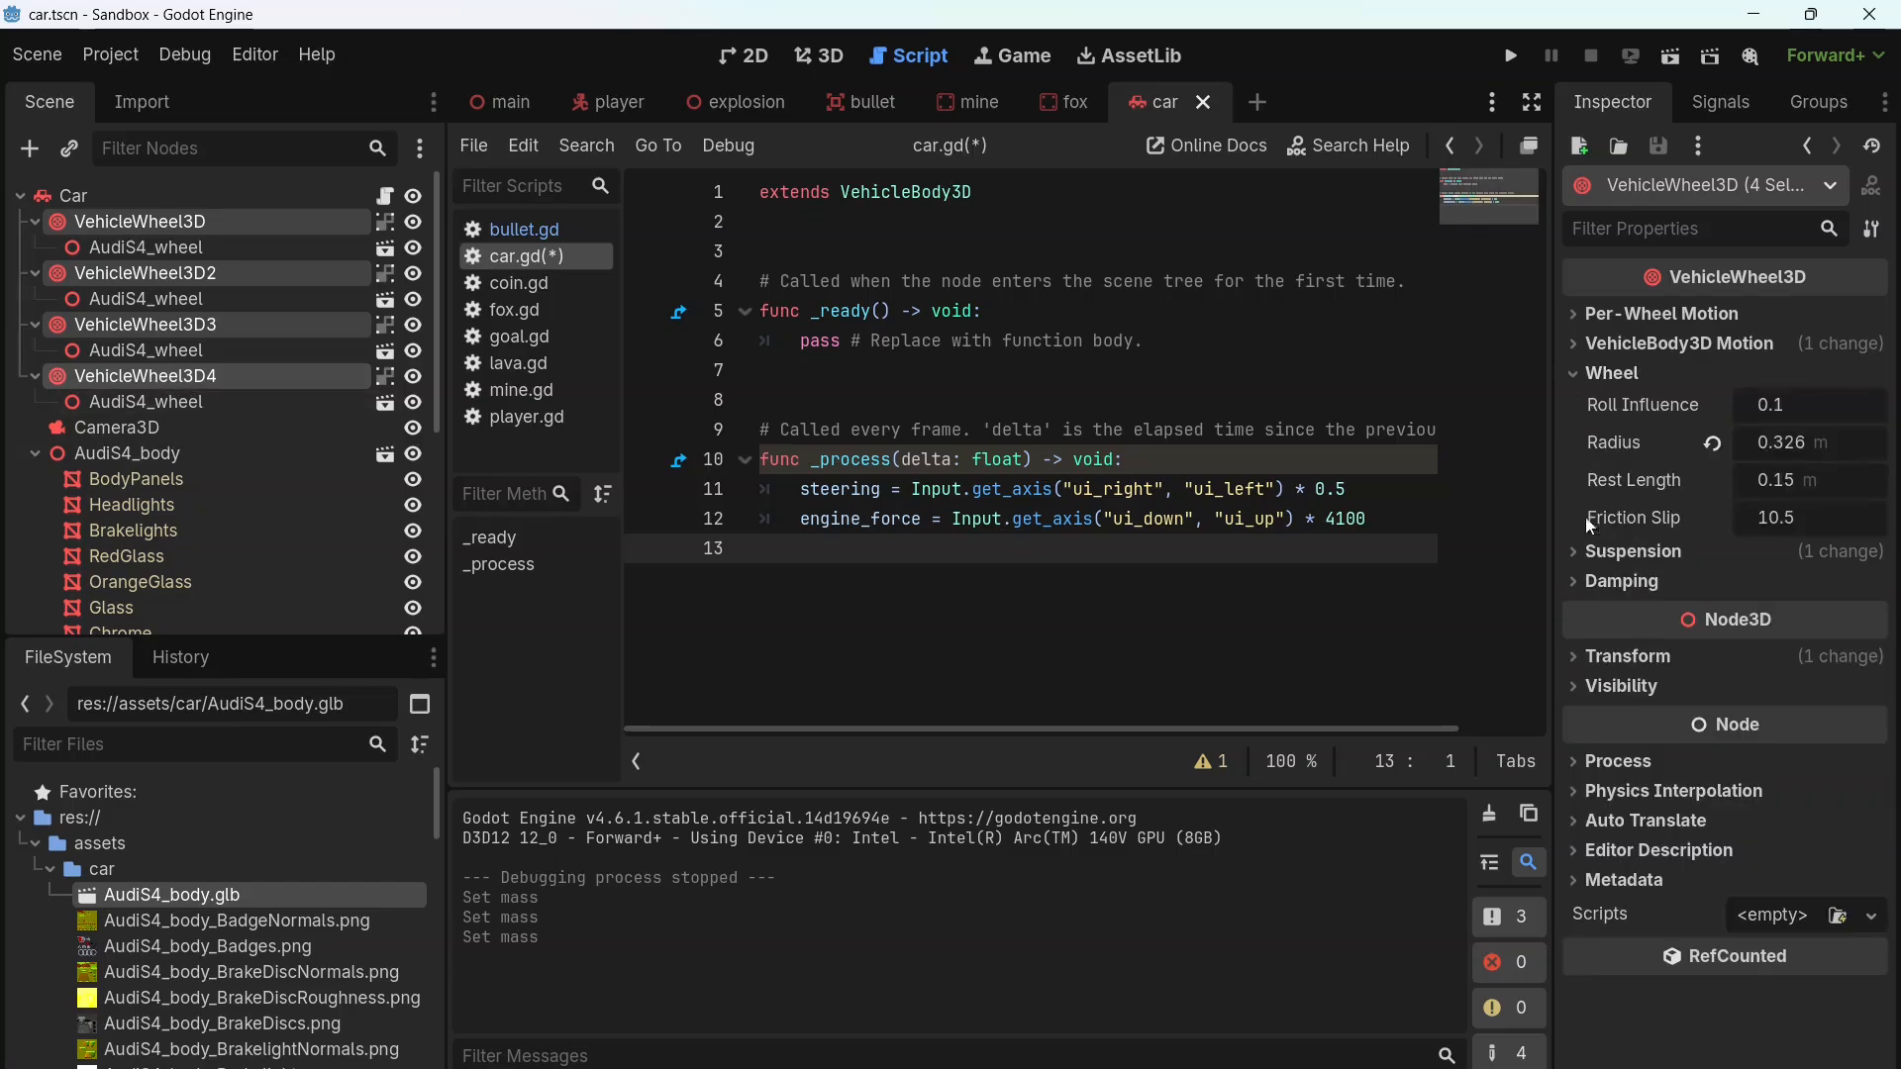
{"action": "left_click", "coordinate": [1581, 551]}
{"action": "left_click", "coordinate": [1581, 693]}
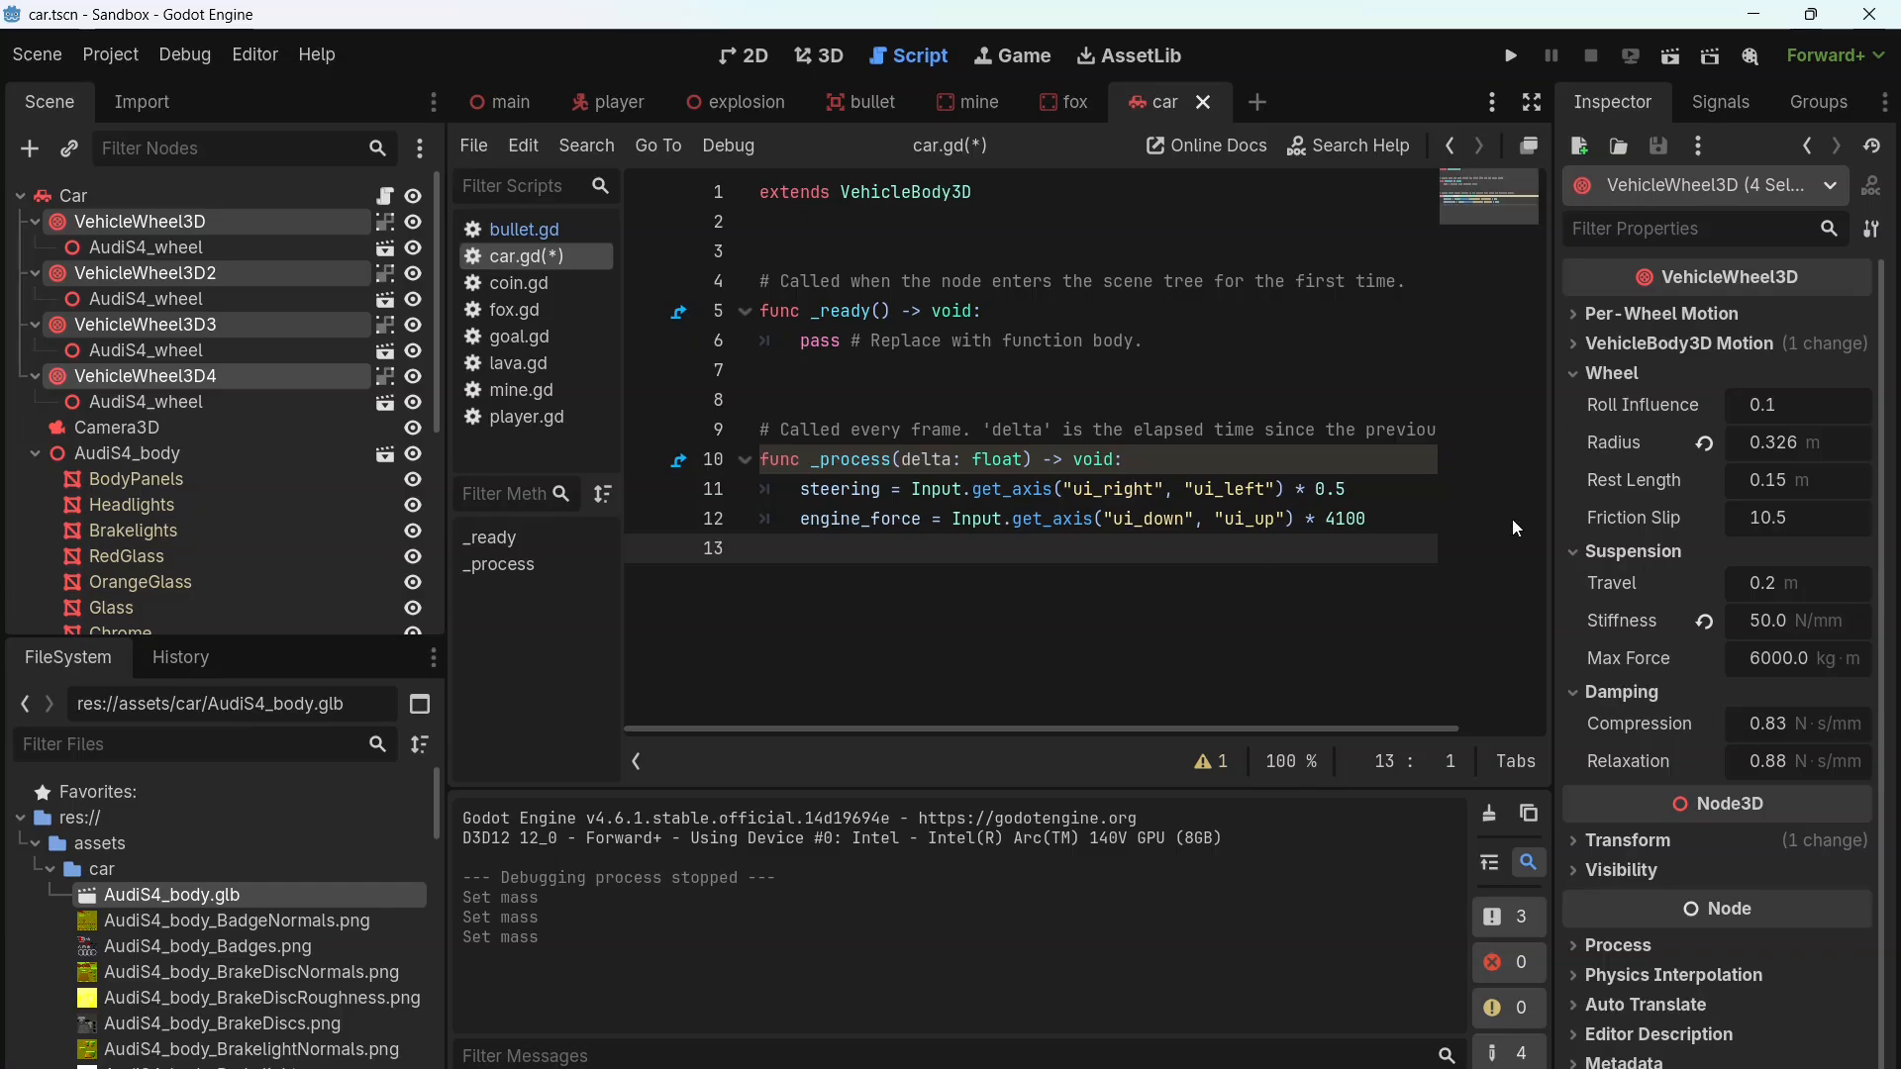
{"action": "mouse_move", "coordinate": [1605, 404]}
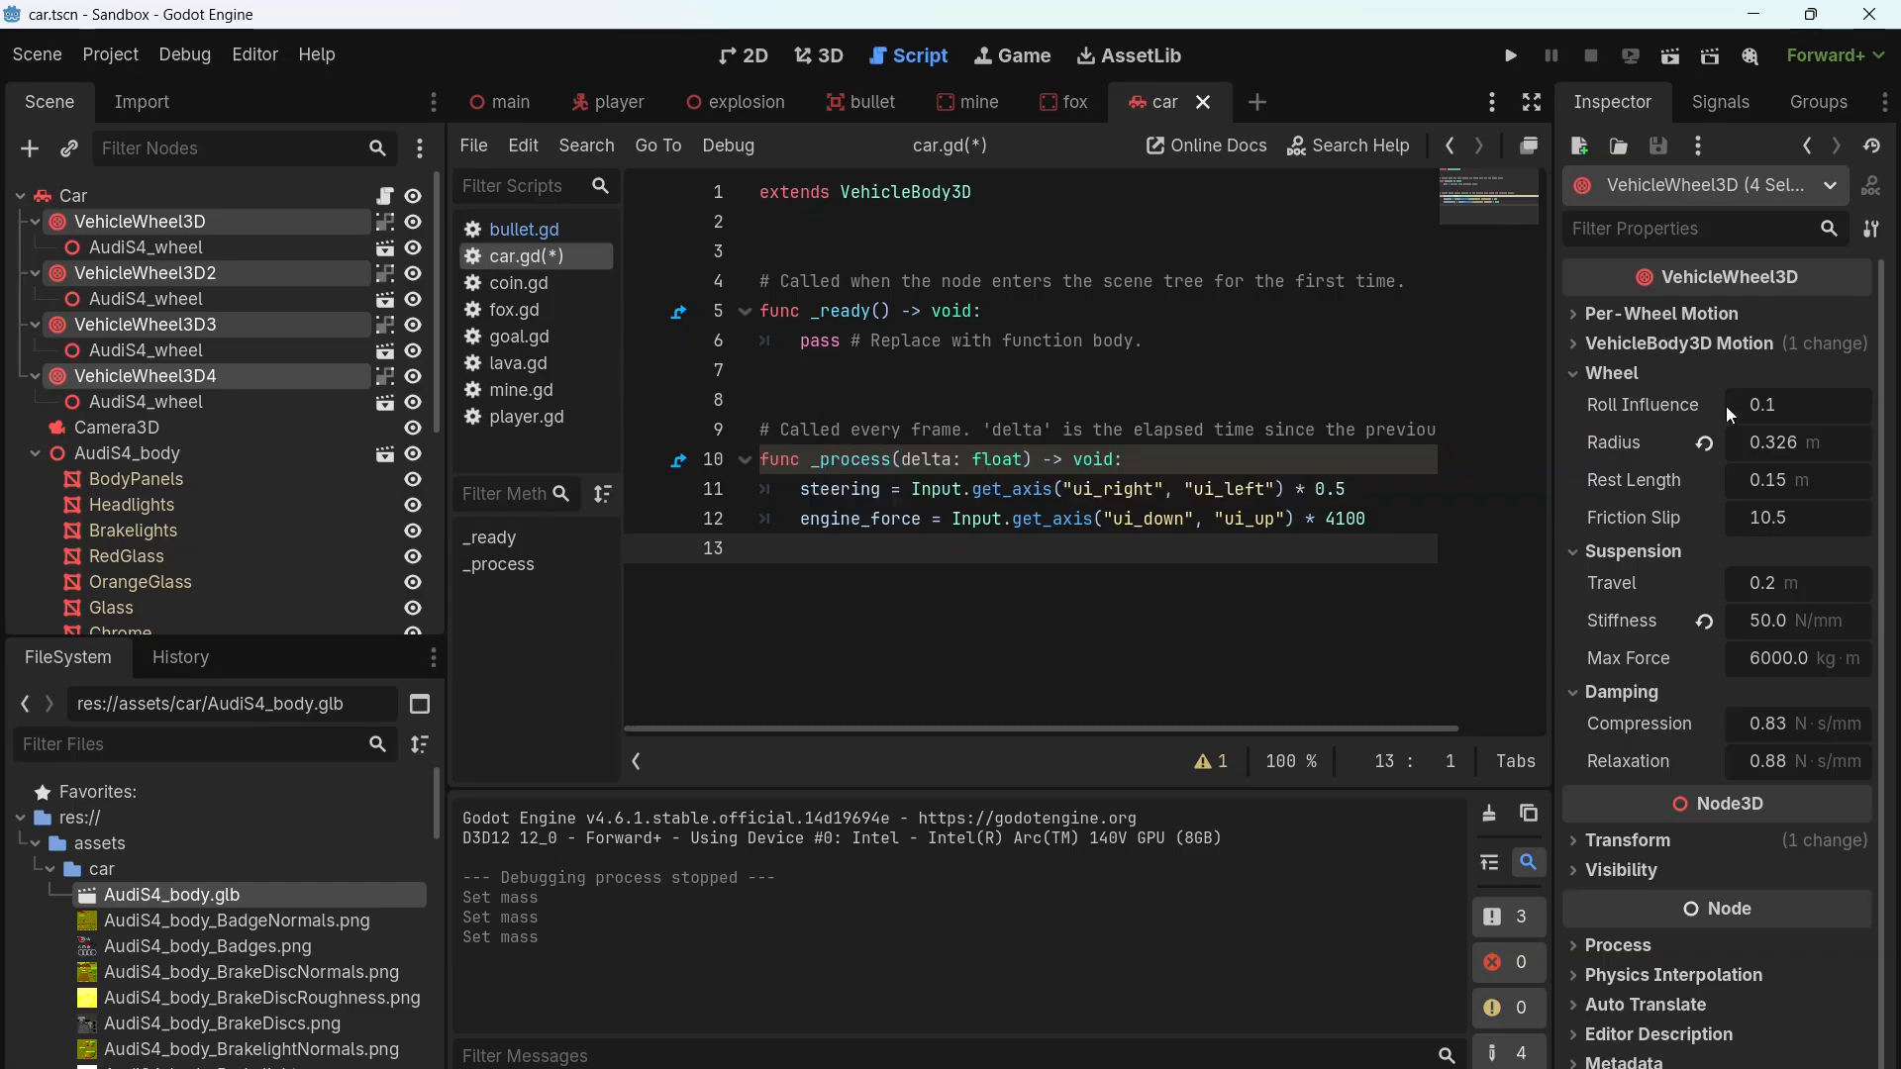
{"action": "left_click", "coordinate": [1764, 404]}
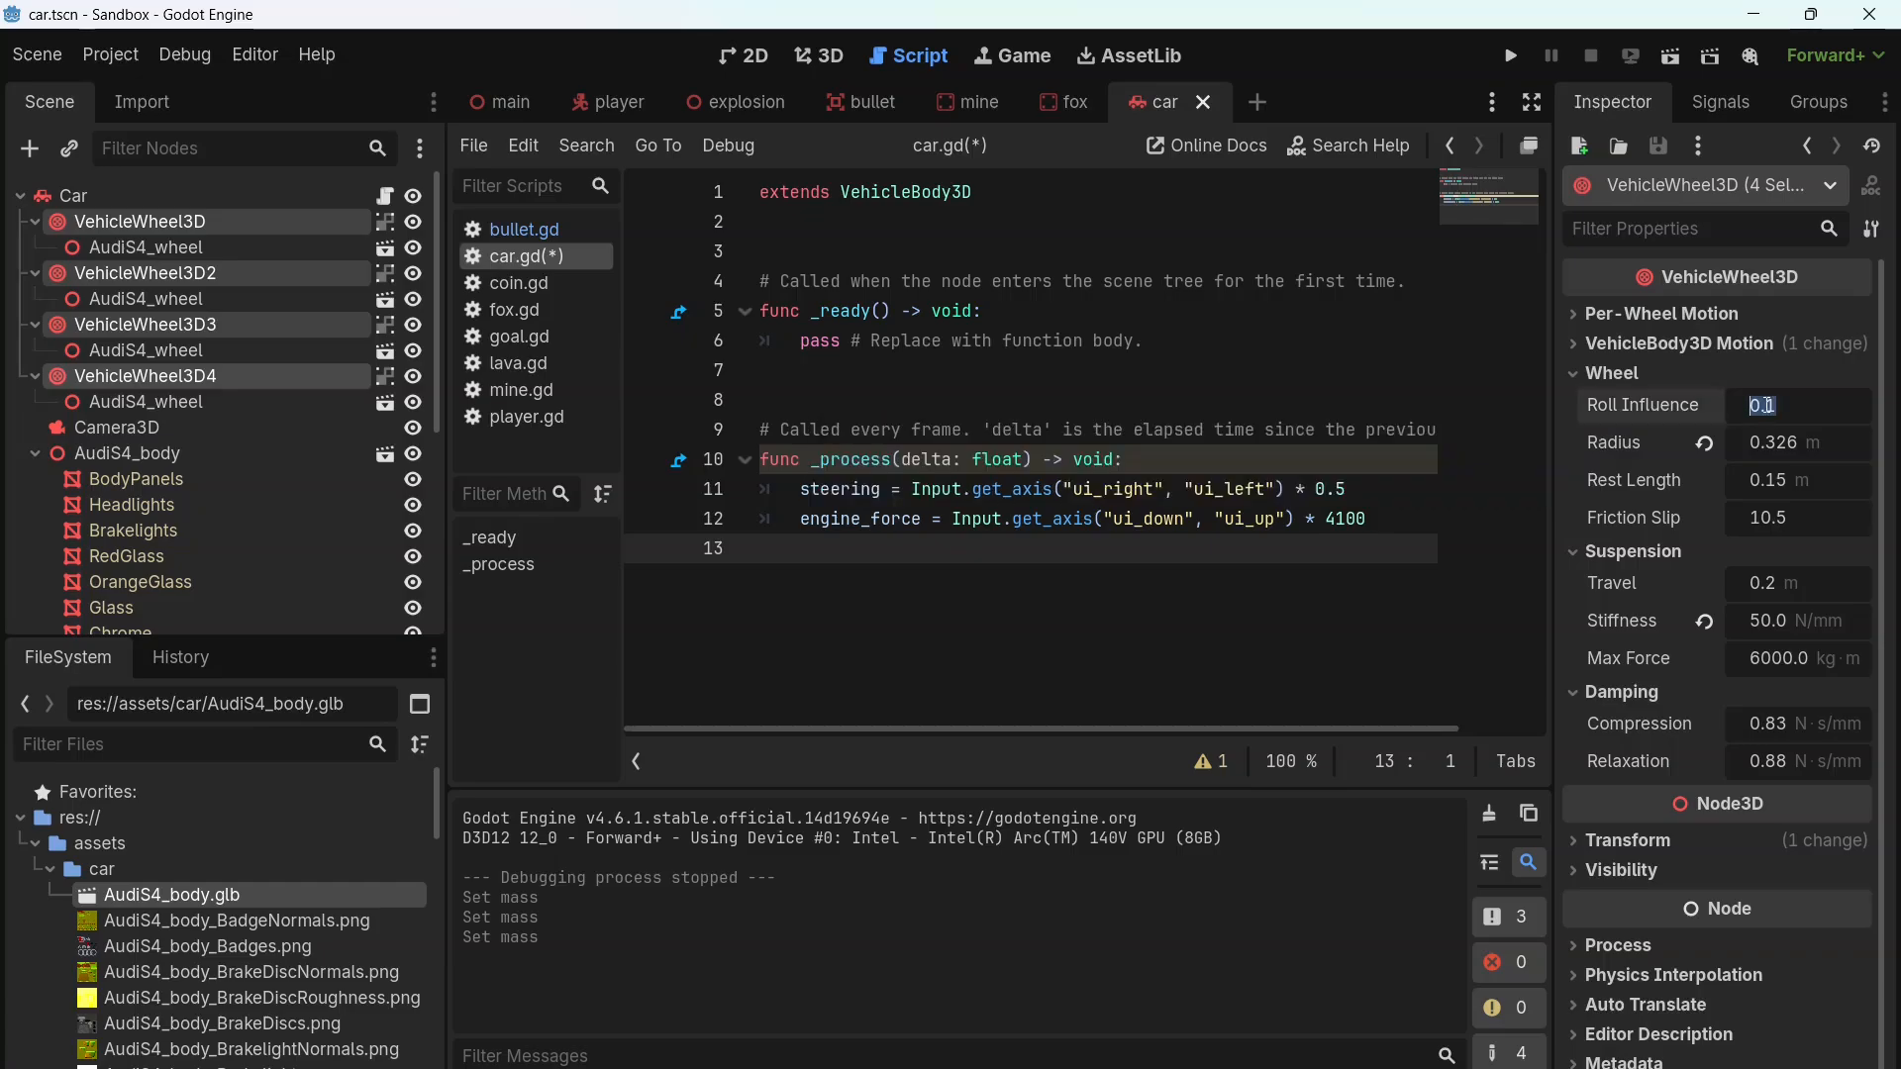
{"action": "type", "text": "1"}
{"action": "key", "text": "Return"}
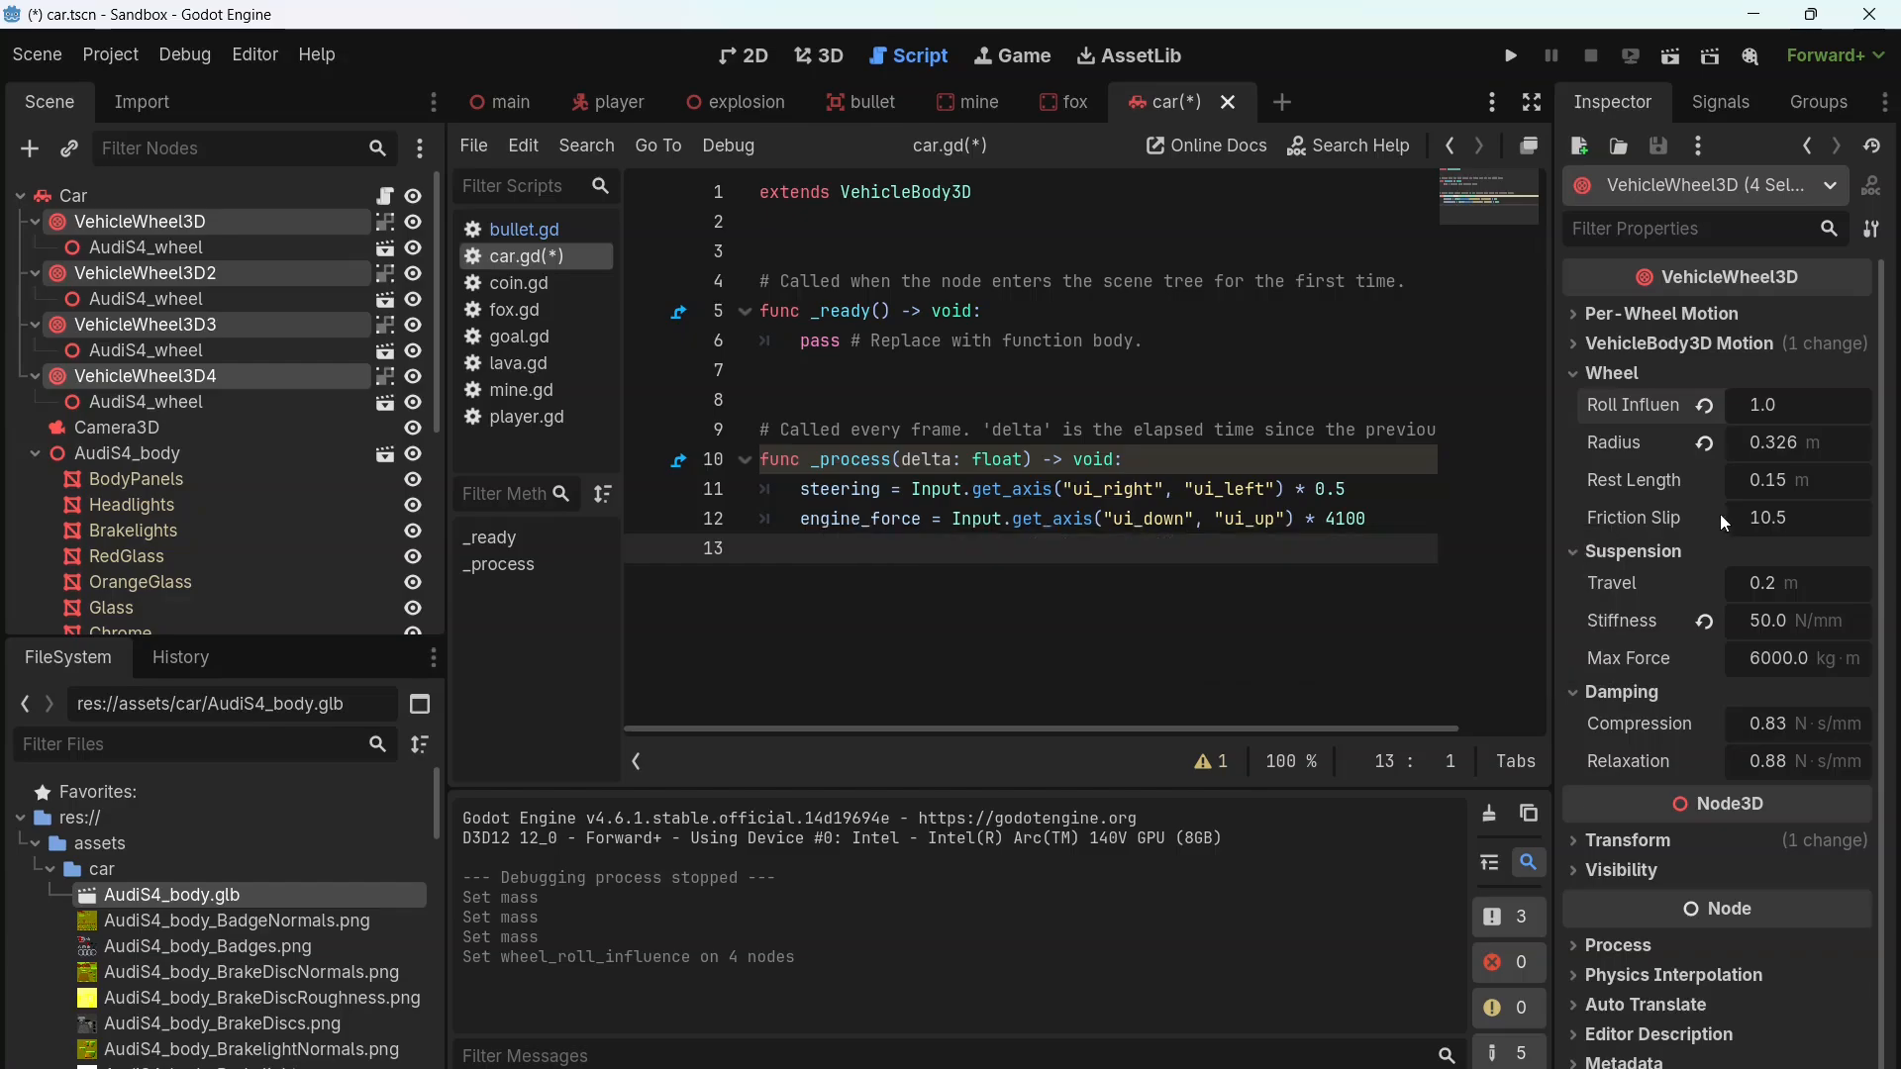
{"action": "left_click", "coordinate": [1773, 519]}
{"action": "type", "text": "1"}
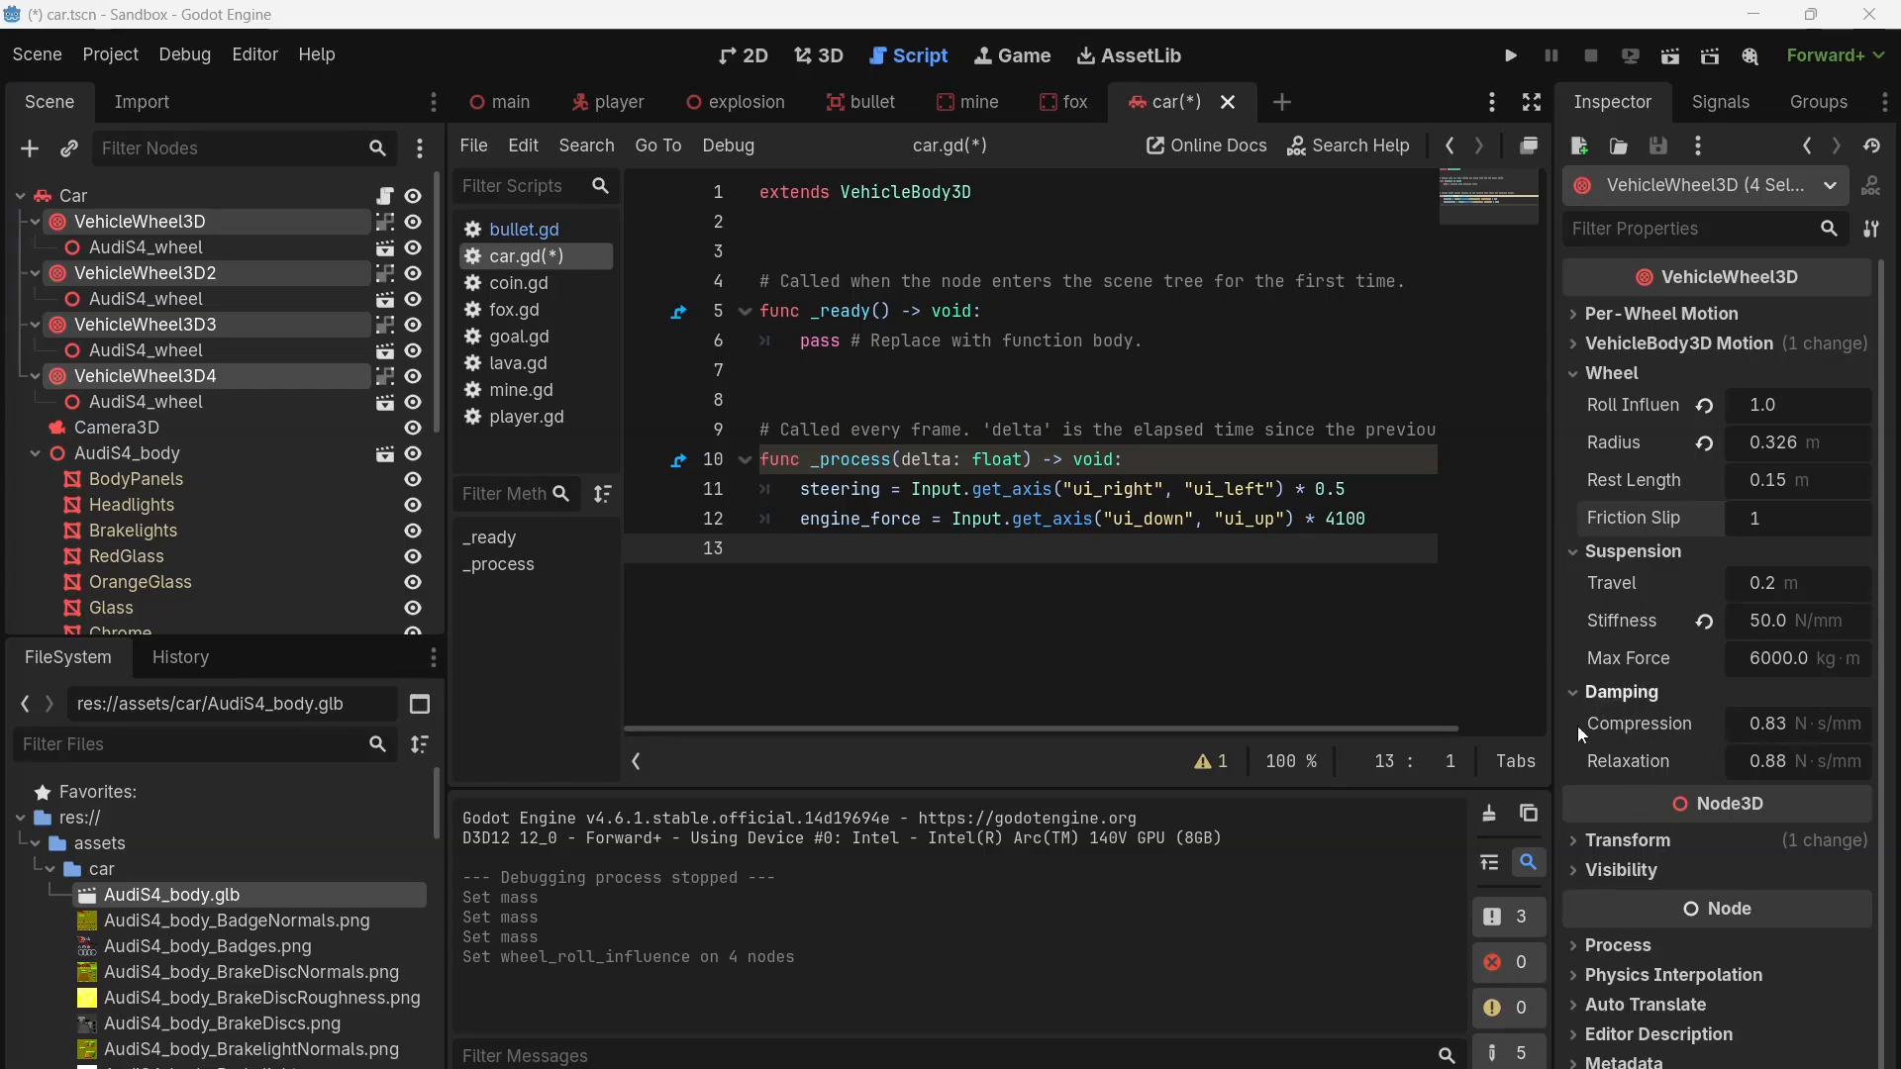
Step: Set the damping Compression and Relaxation of the four selected wheels to 5 each
{"action": "left_click", "coordinate": [1773, 726]}
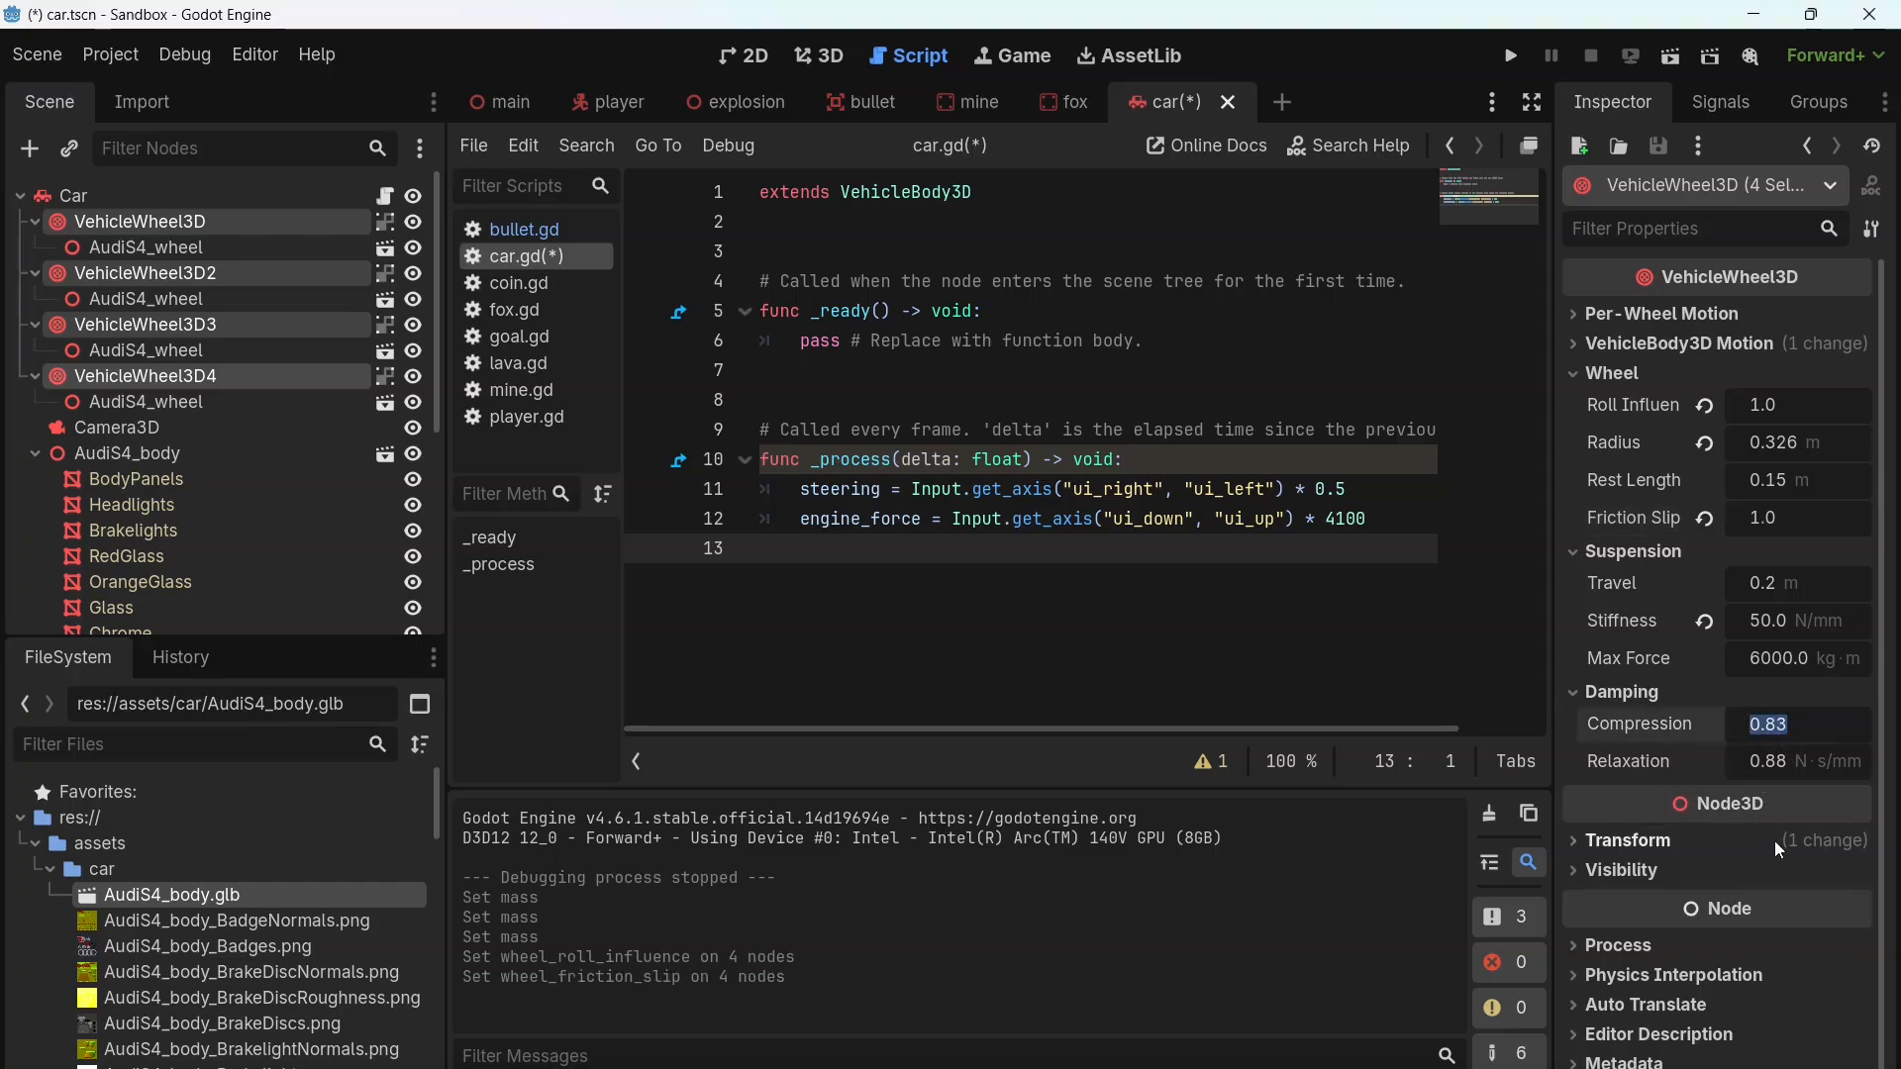
{"action": "type", "text": "5"}
{"action": "left_click", "coordinate": [1766, 762]}
{"action": "type", "text": "5"}
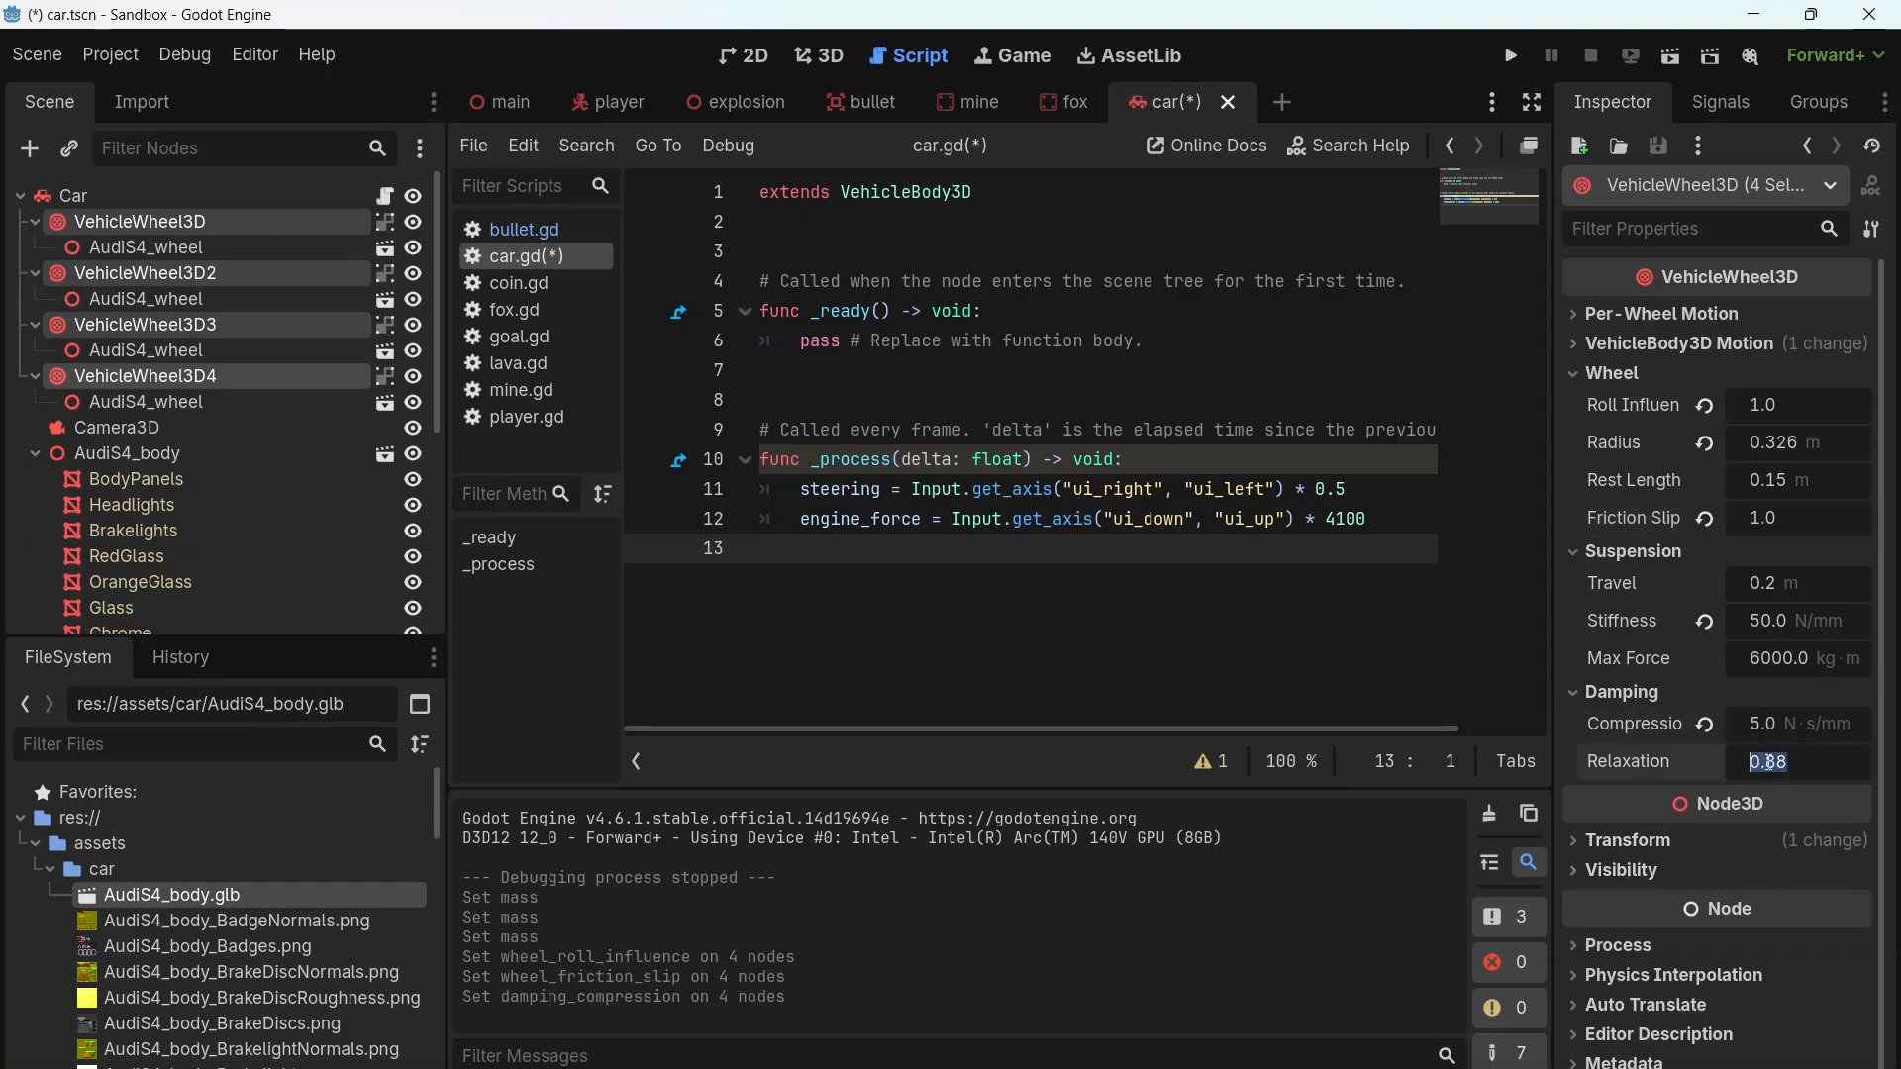
{"action": "key", "text": "Return"}
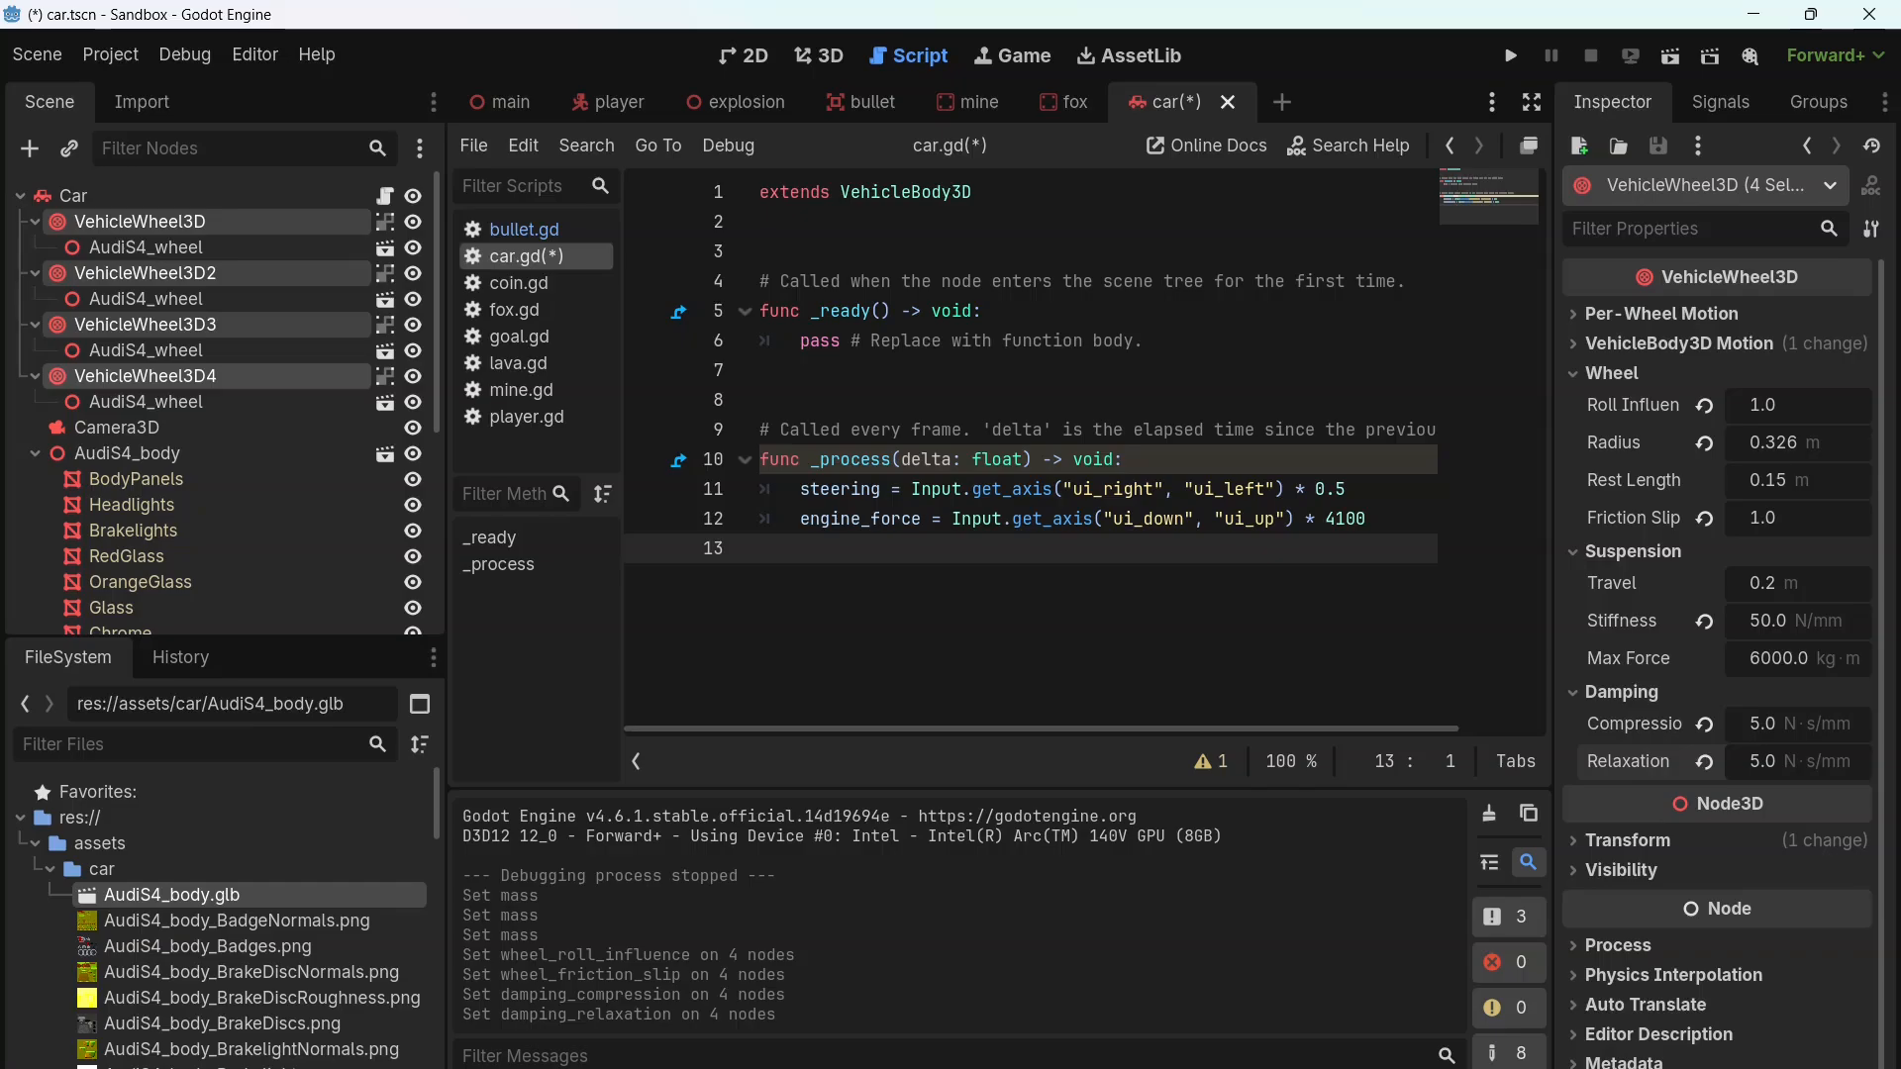
Step: Run the project, drive the car forward with right and left turns to test the new physics settings, and close the game
{"action": "left_click", "coordinate": [1504, 60]}
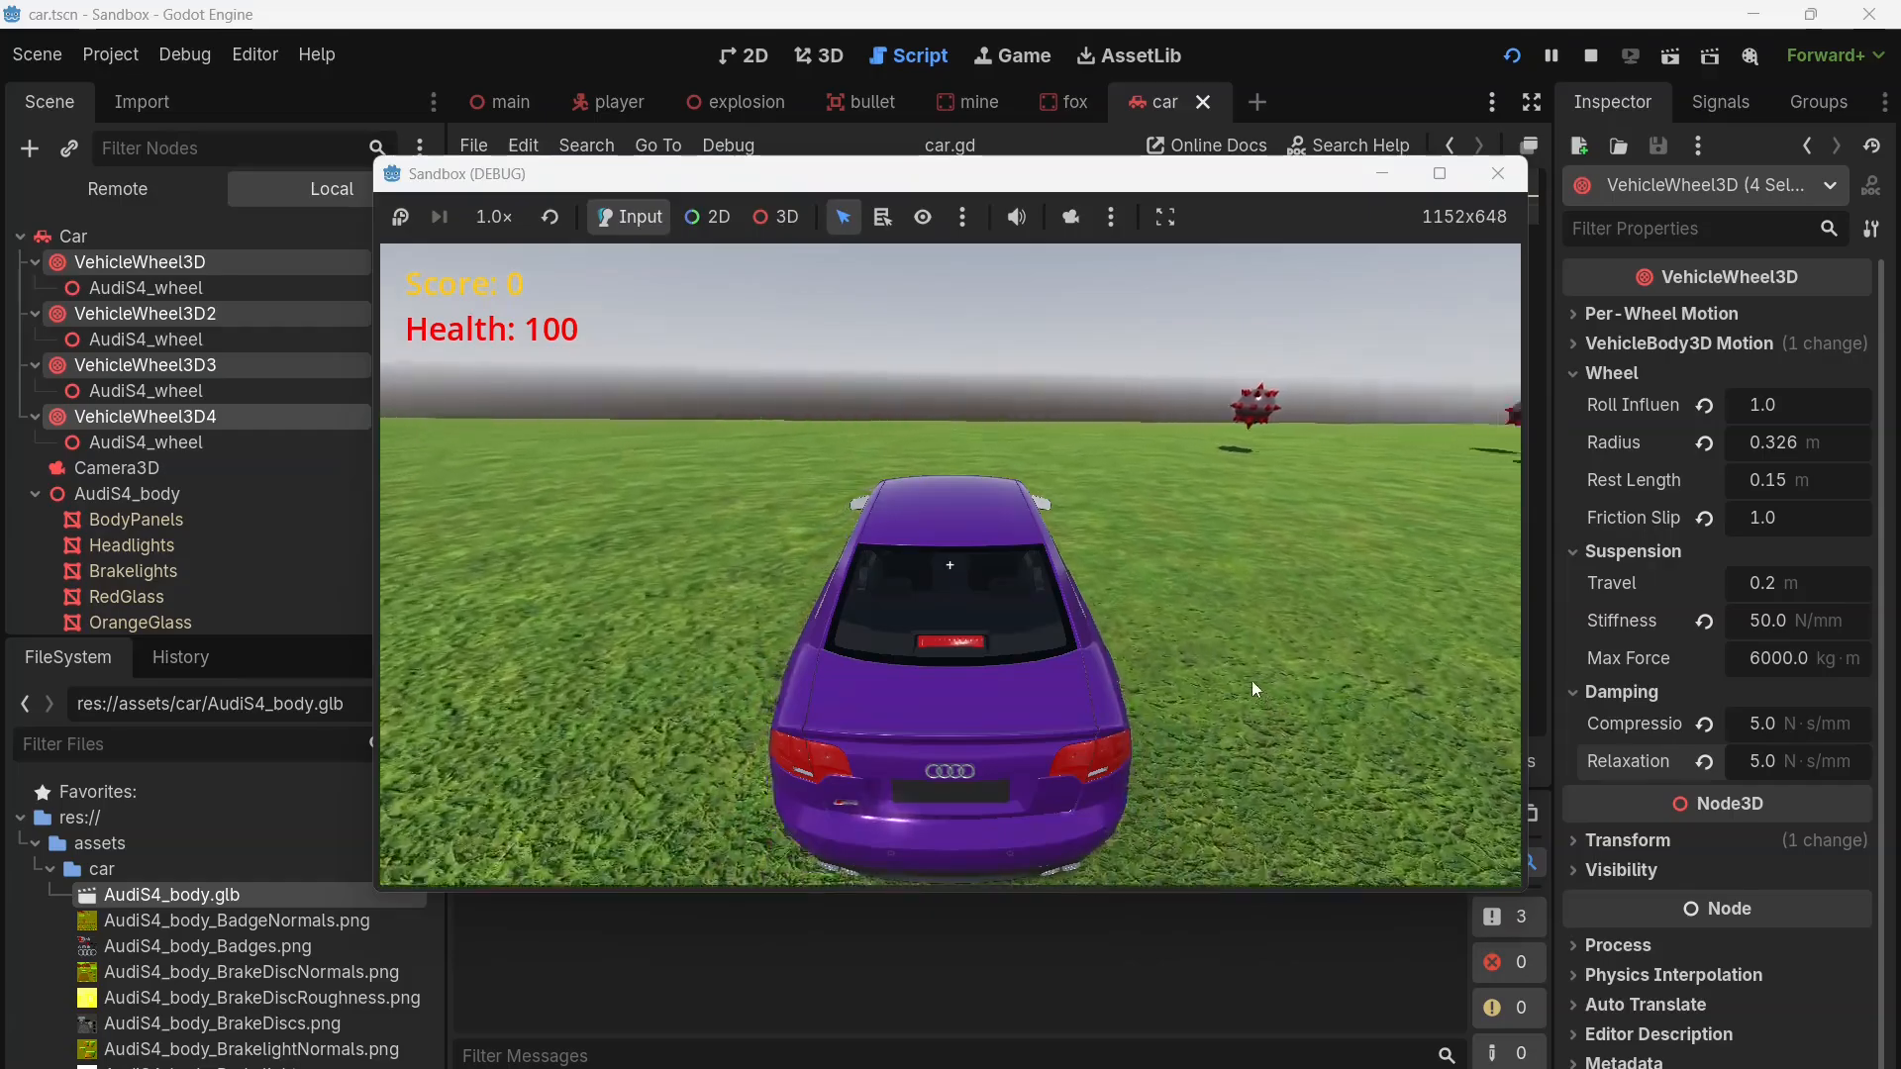
{"action": "key", "text": "w"}
{"action": "key", "text": "d"}
{"action": "key", "text": "a"}
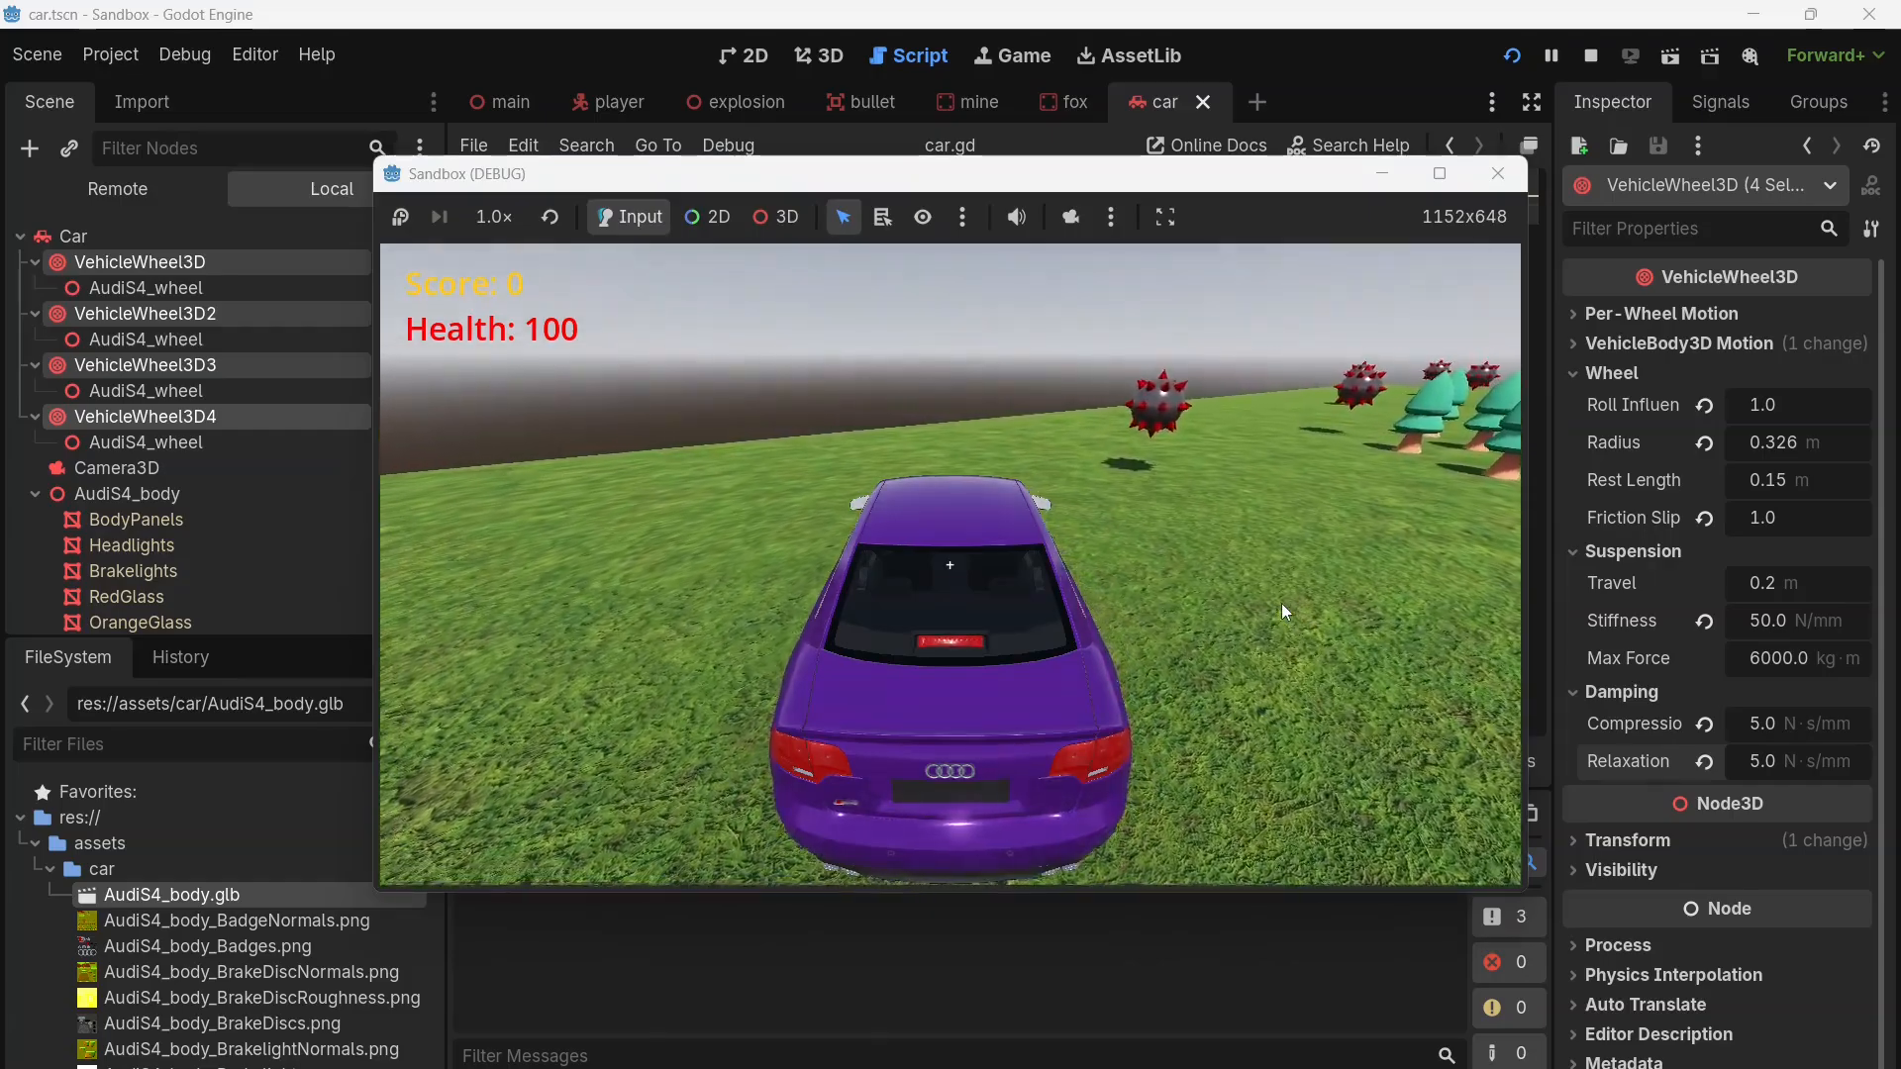
{"action": "key", "text": "d"}
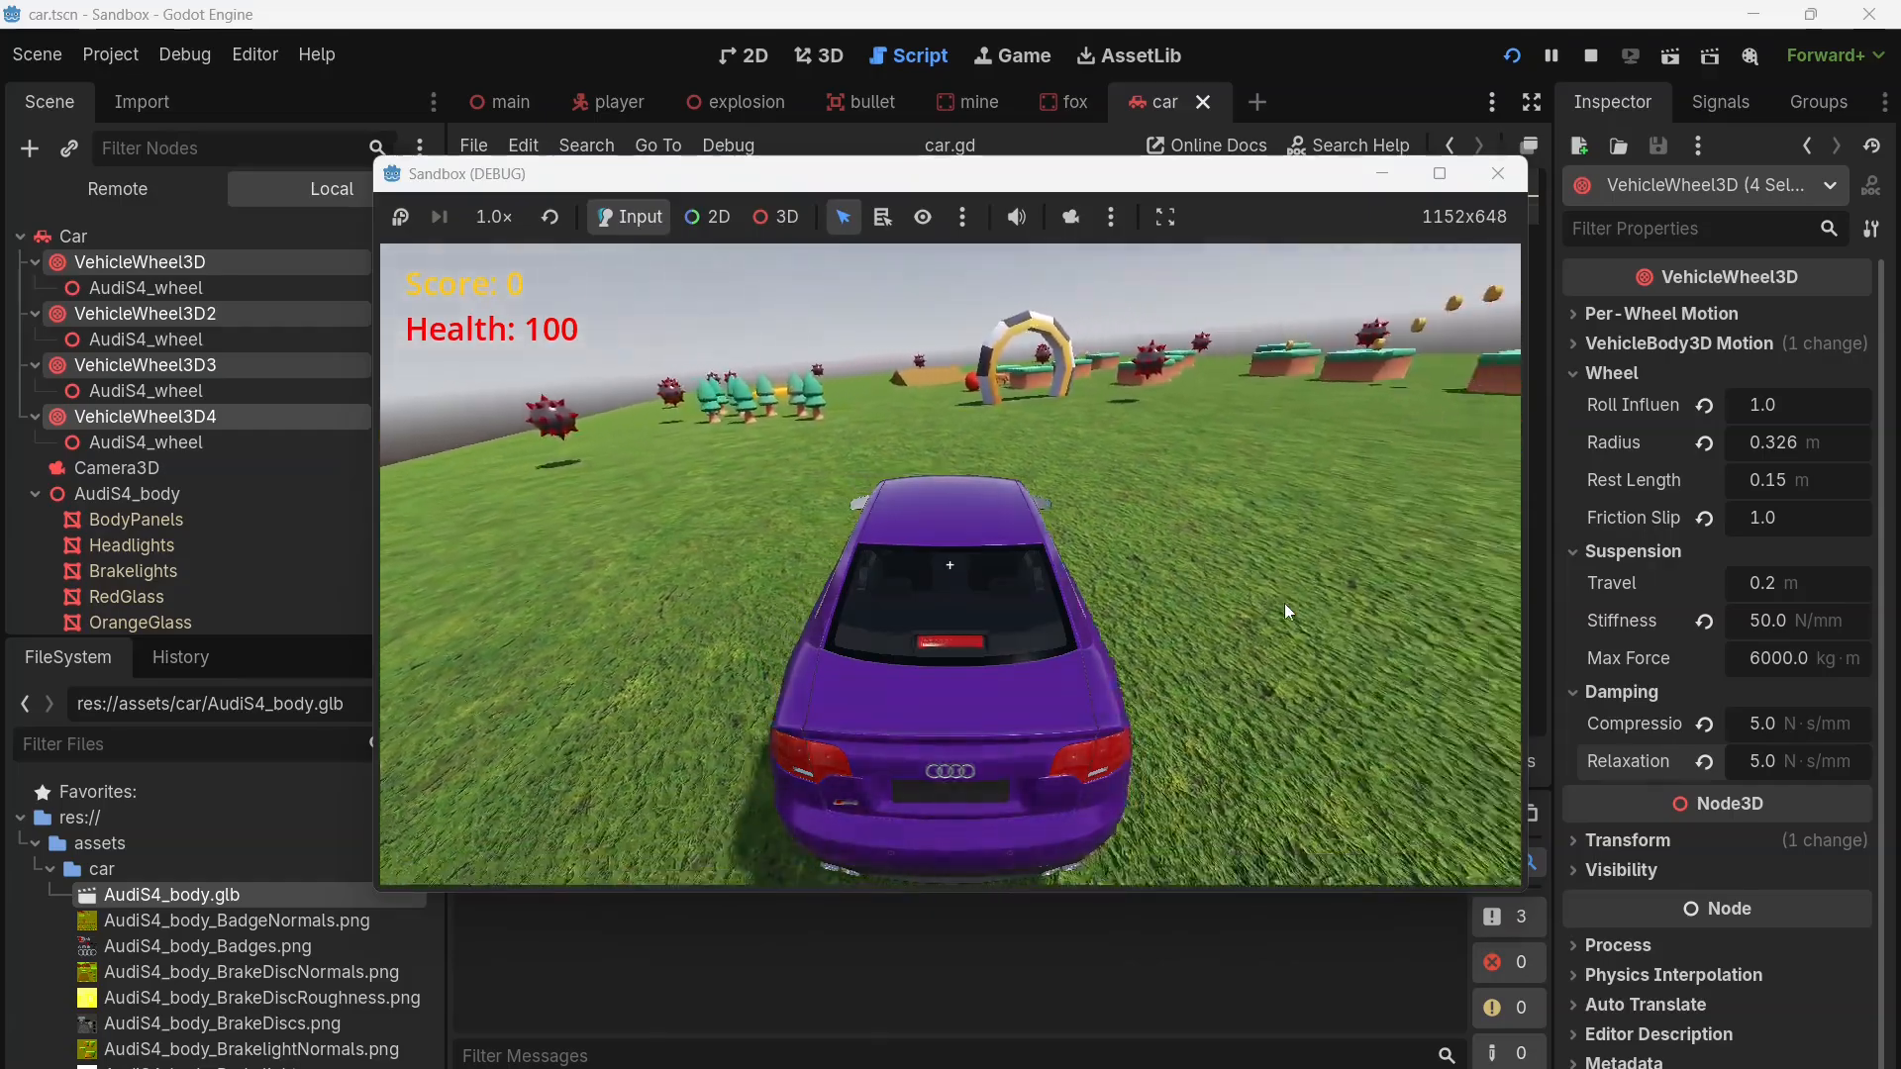
{"action": "key", "text": "d"}
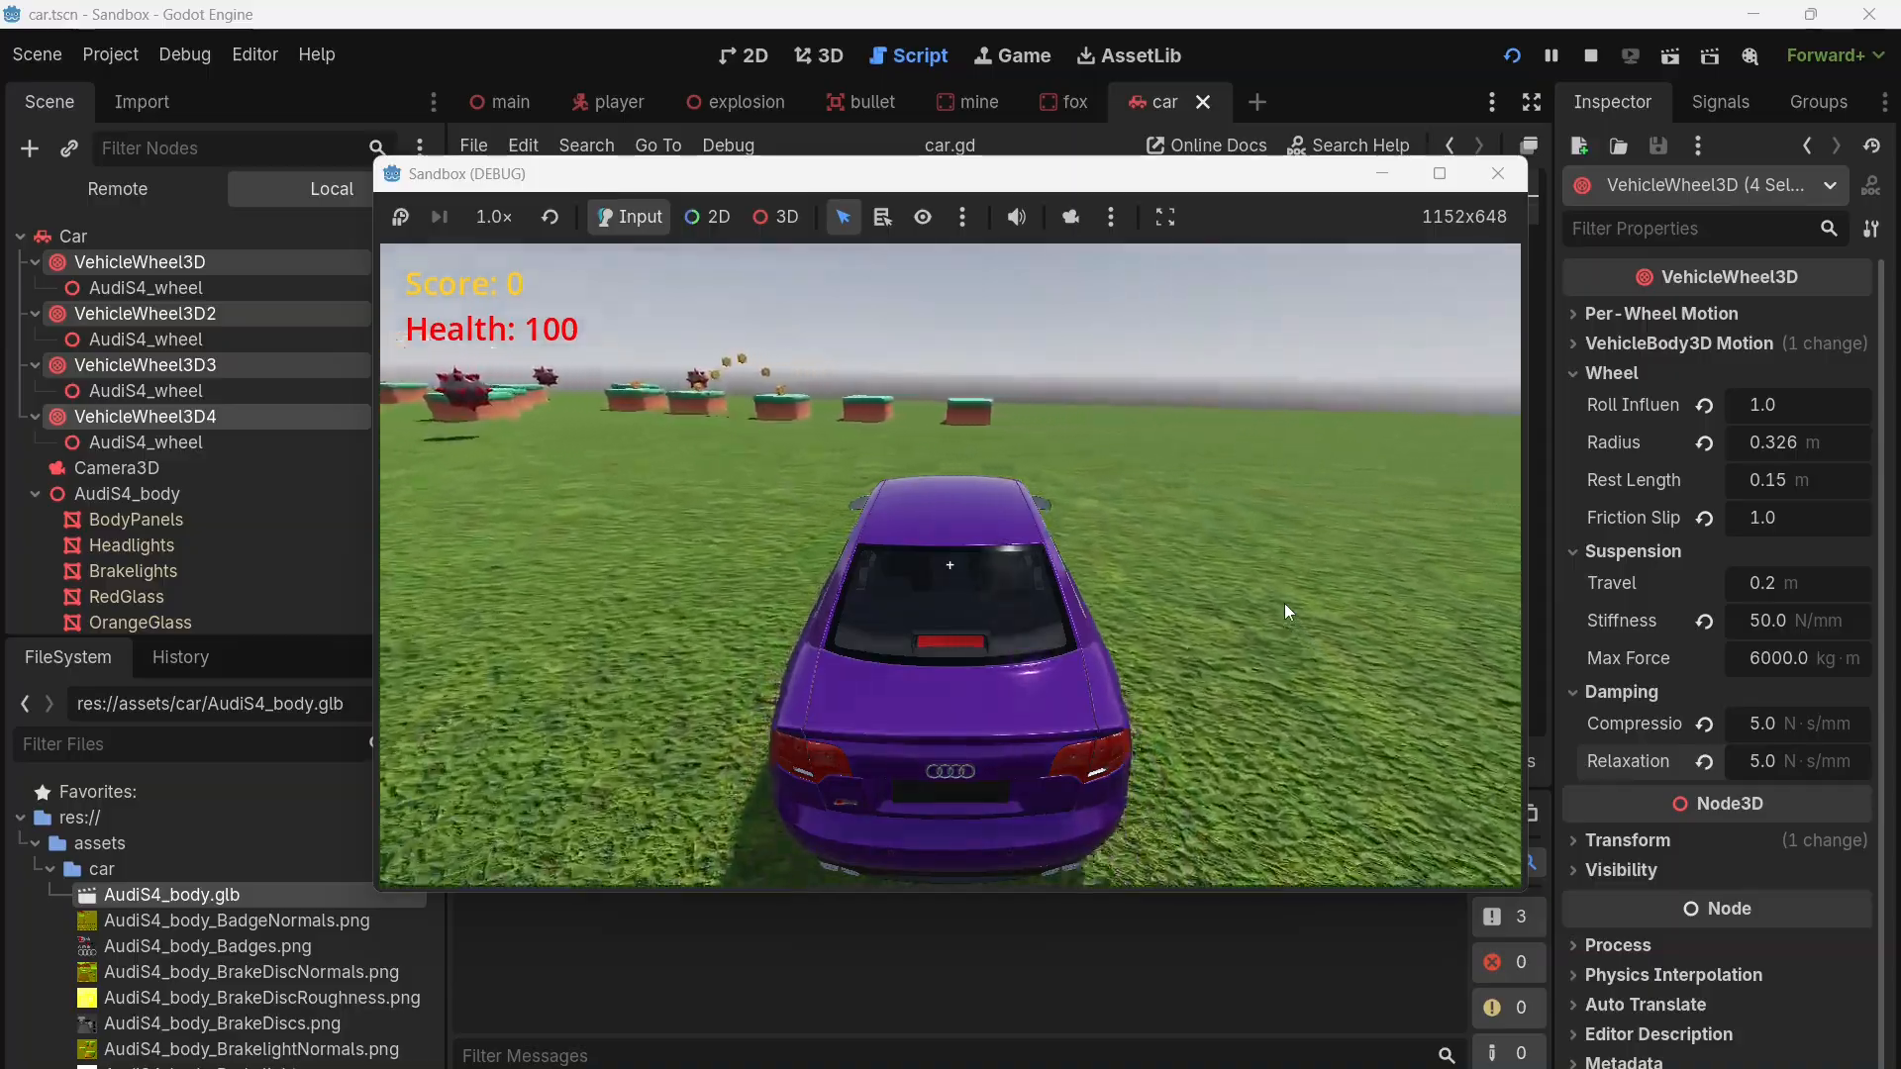
{"action": "key", "text": "d"}
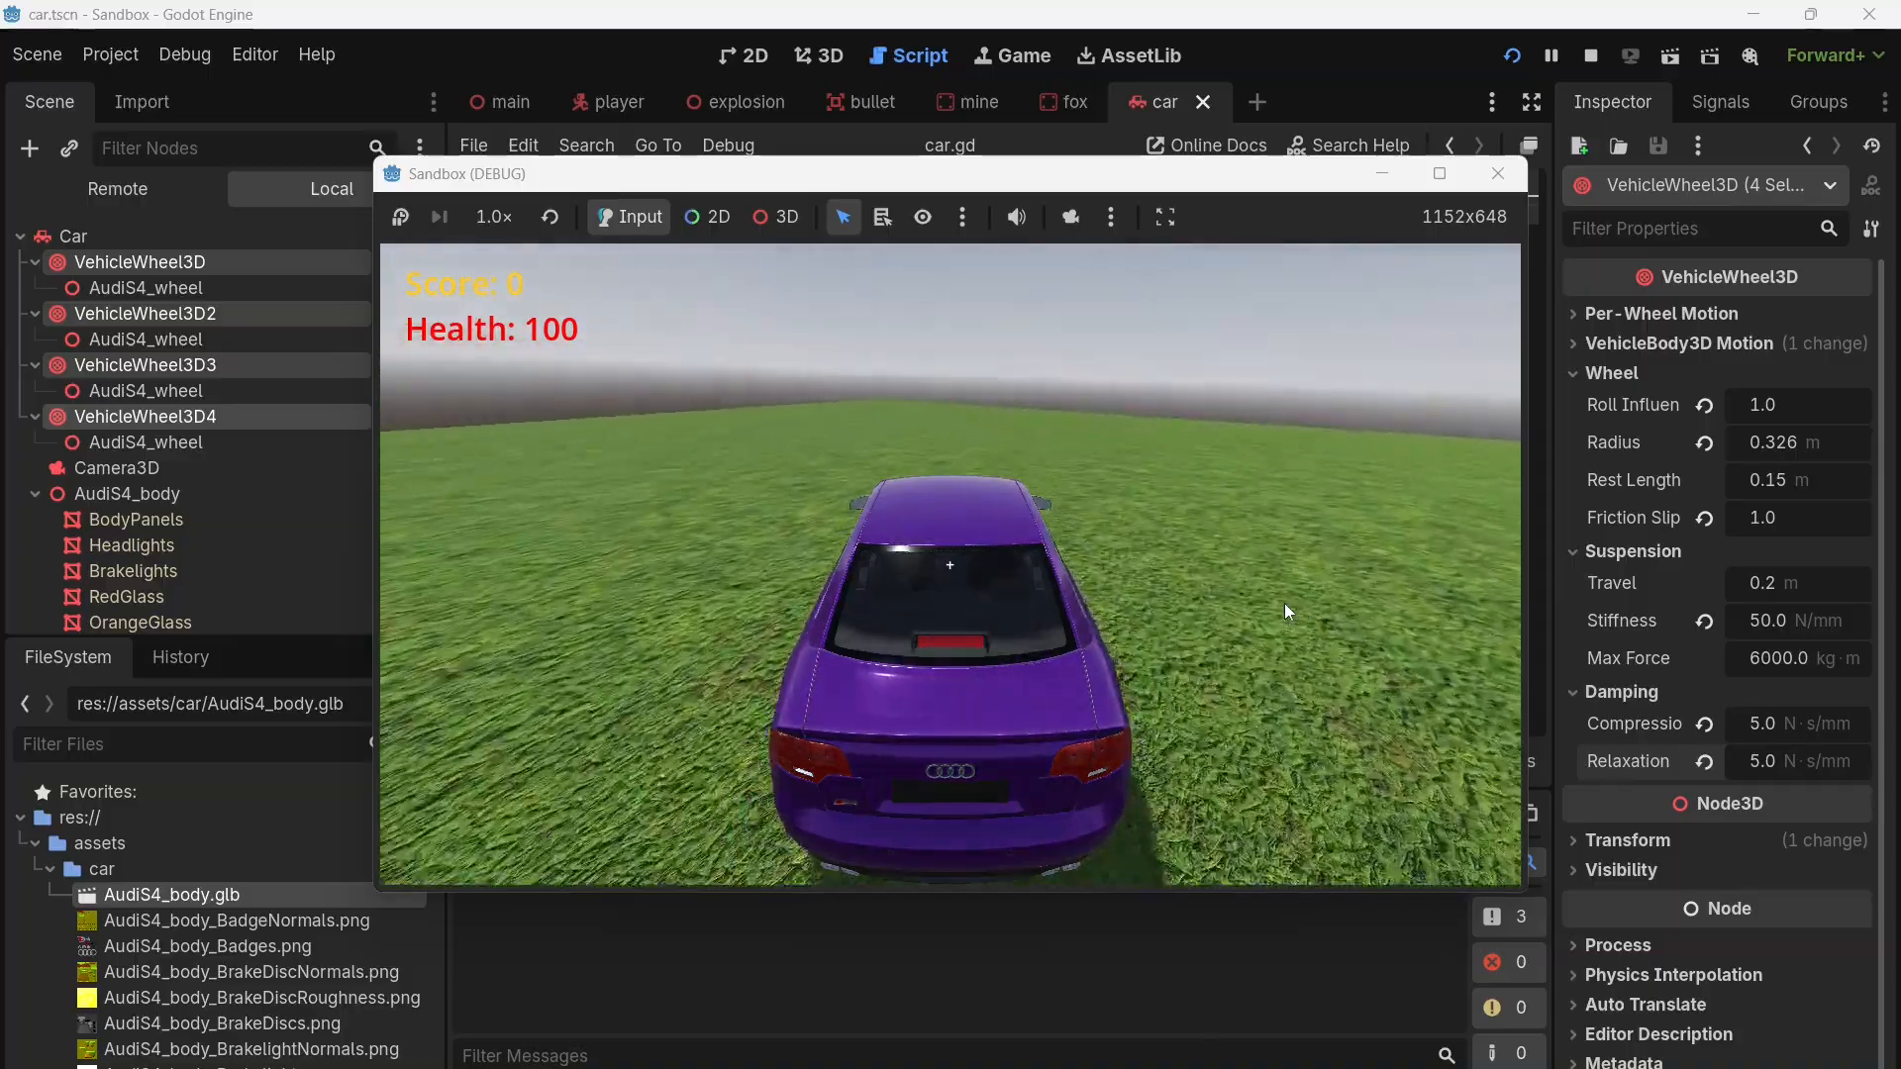
{"action": "key", "text": "d"}
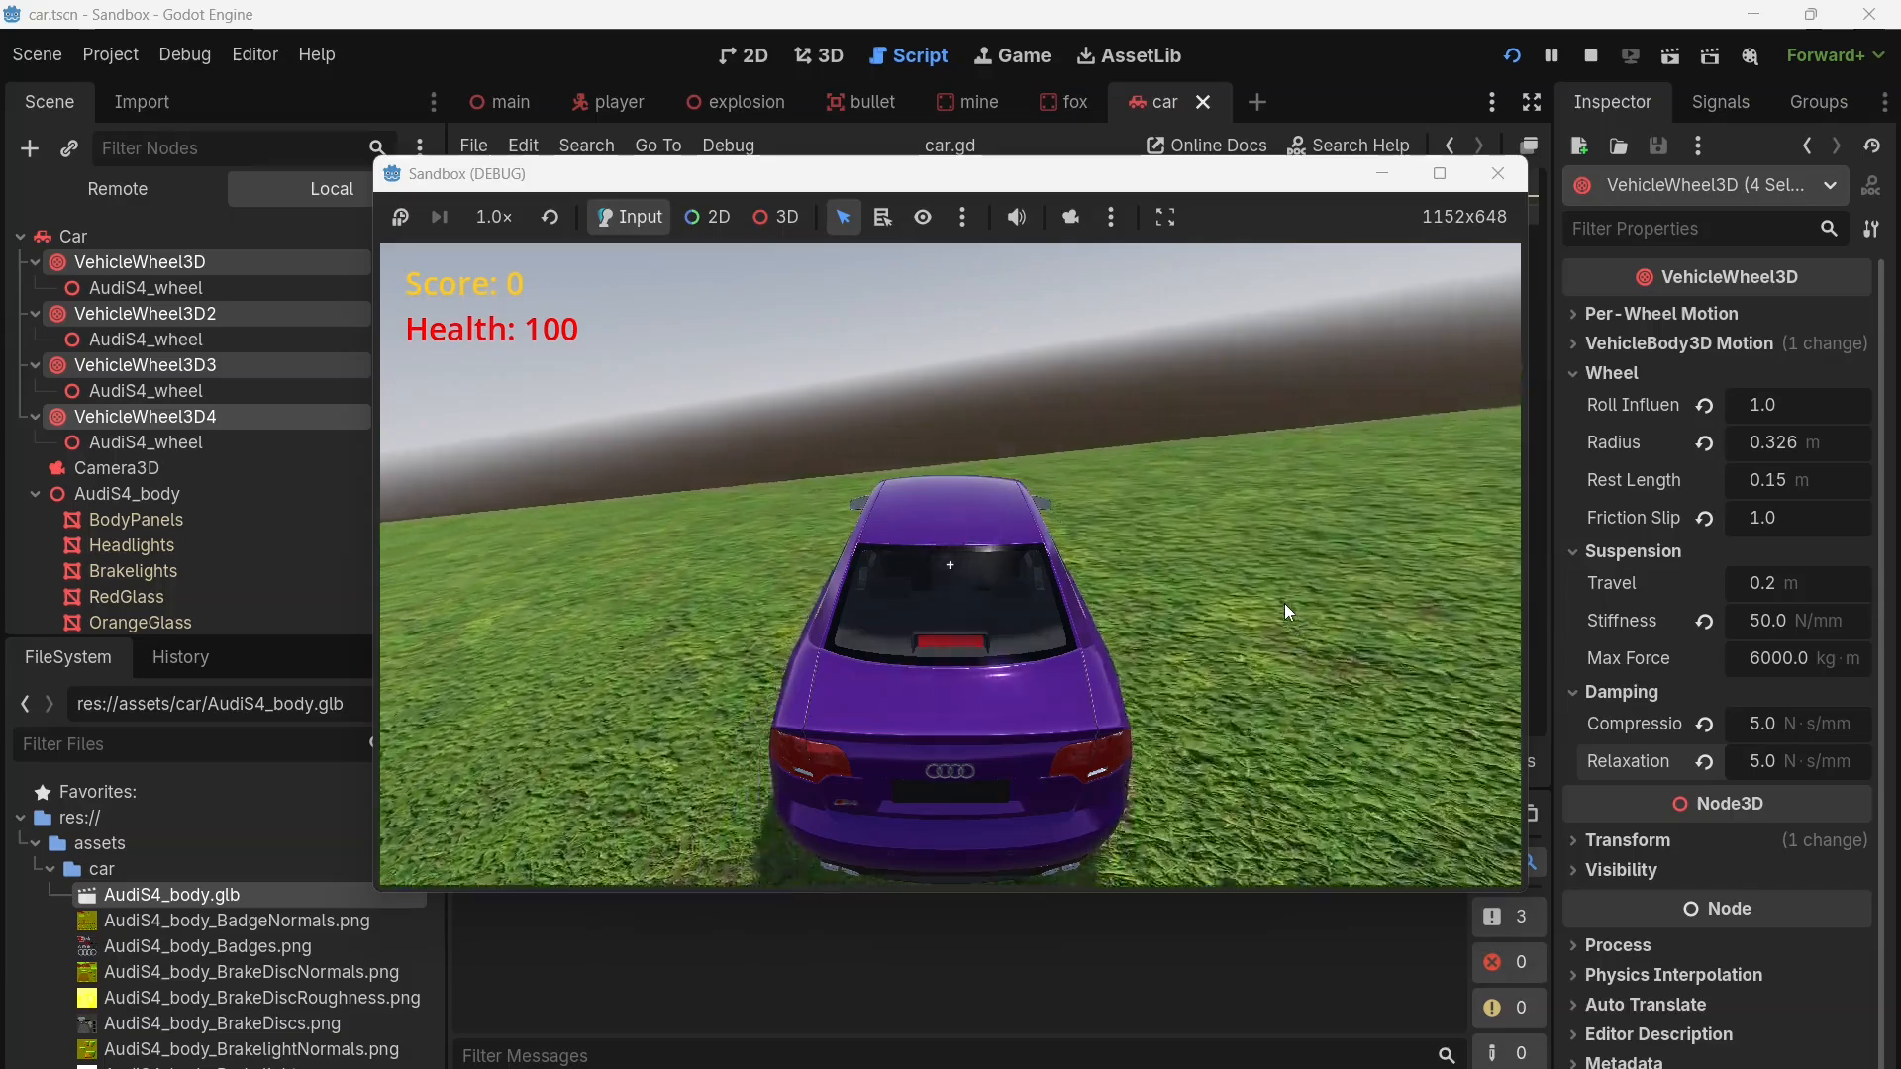
{"action": "key", "text": "a"}
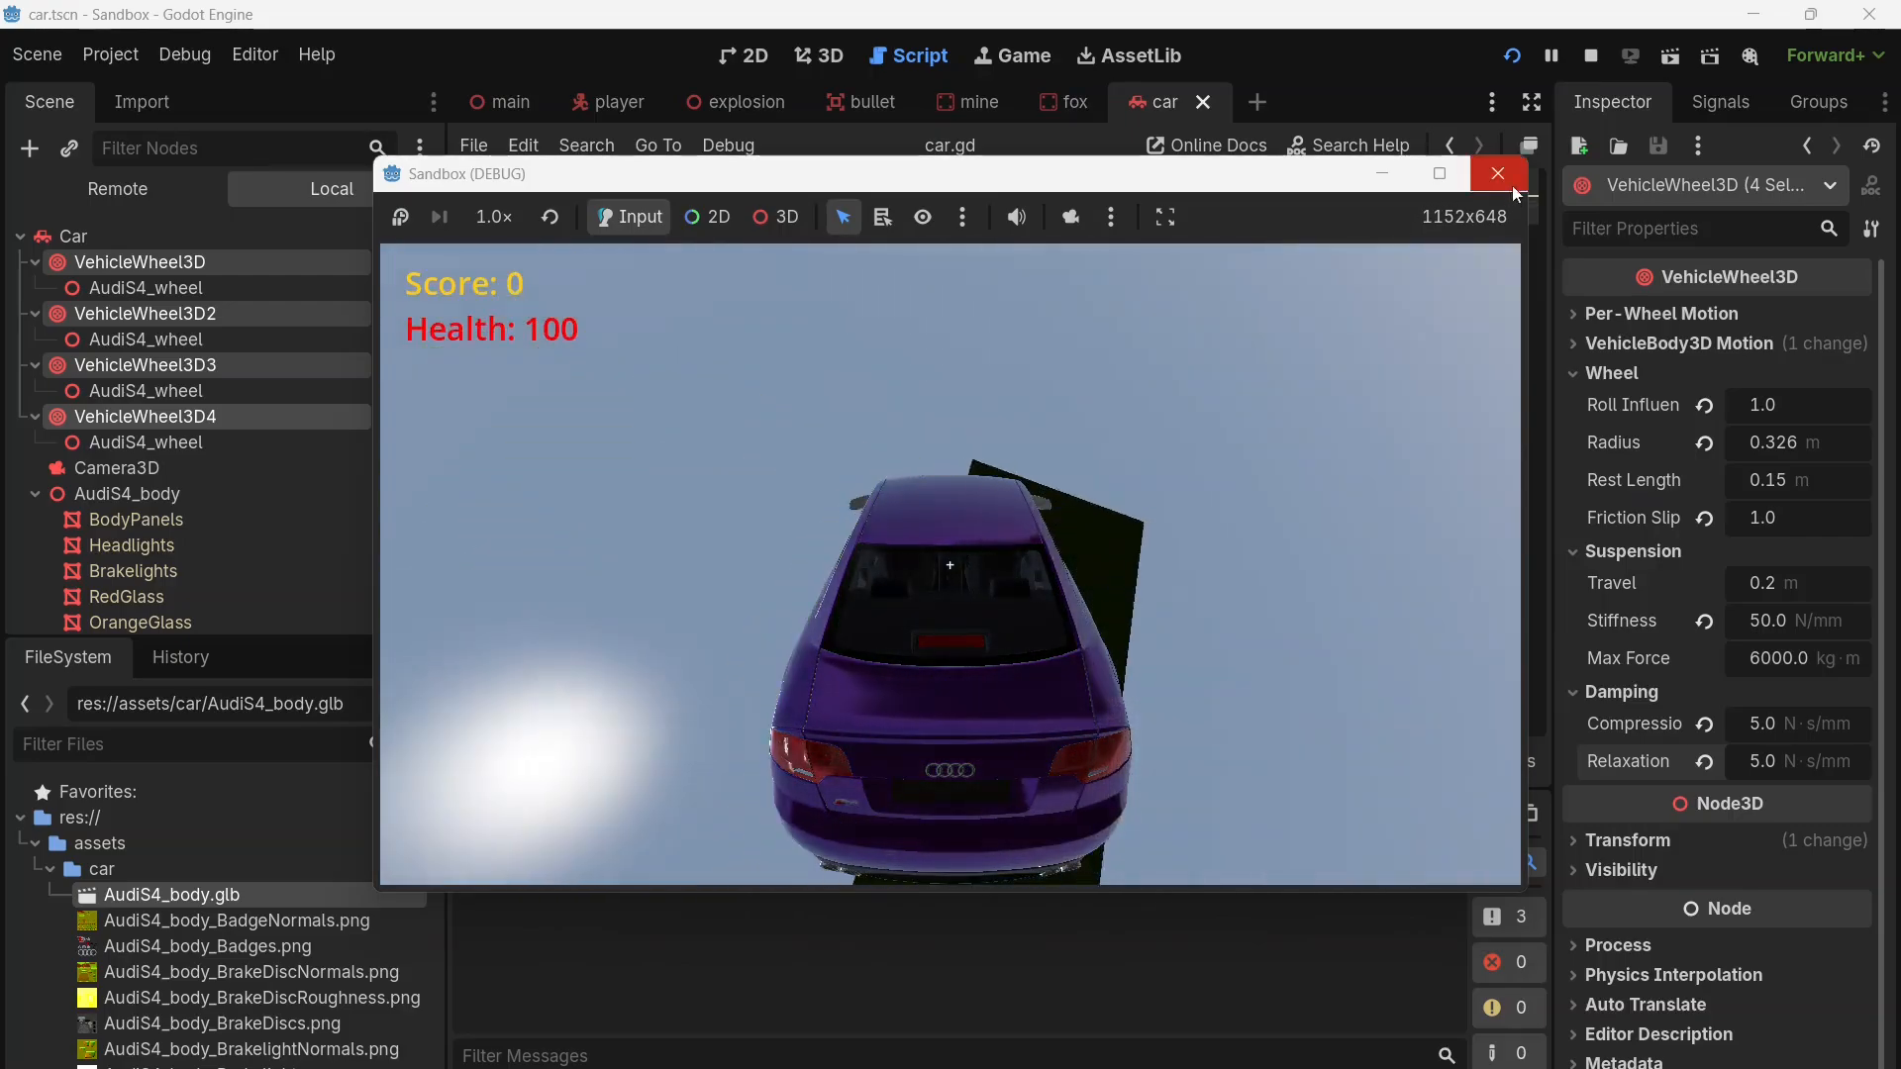
{"action": "left_click", "coordinate": [1512, 186]}
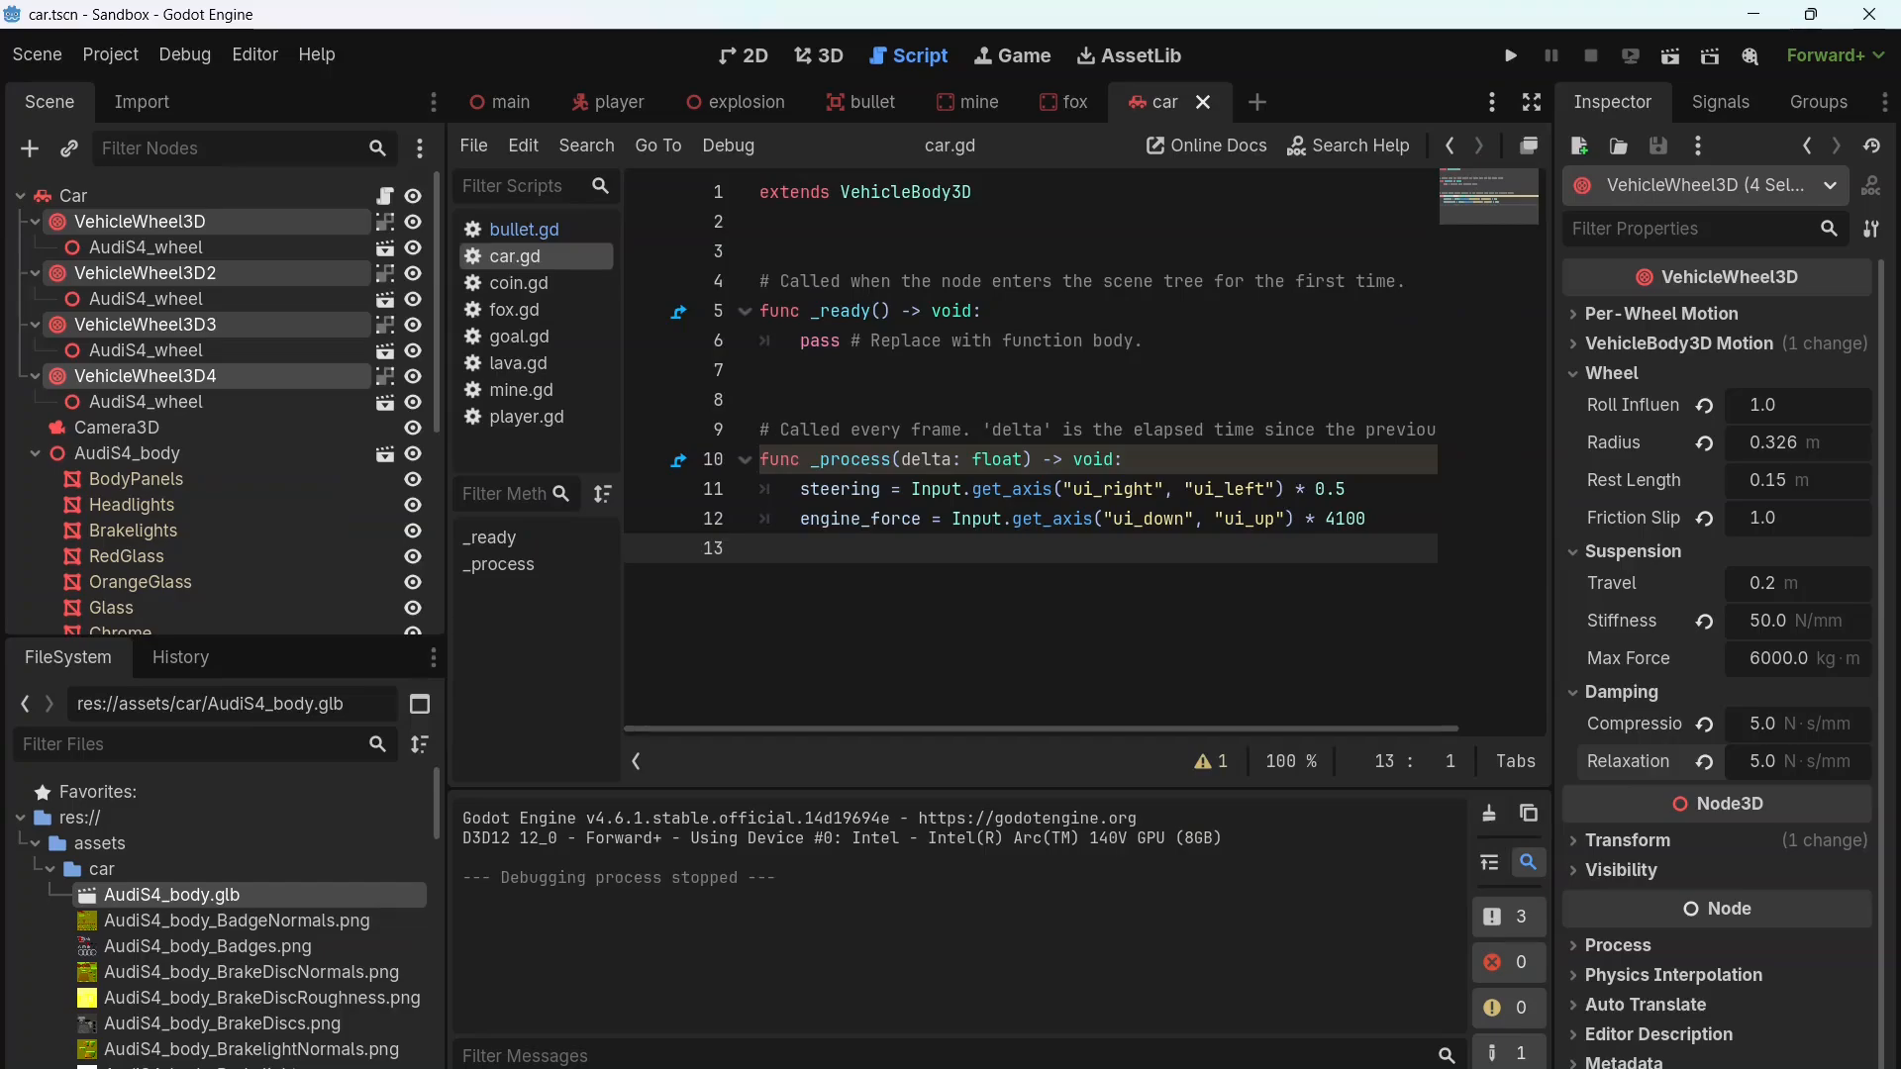
Step: Expand the Transform properties of the four selected wheels
{"action": "left_click", "coordinate": [1628, 839]}
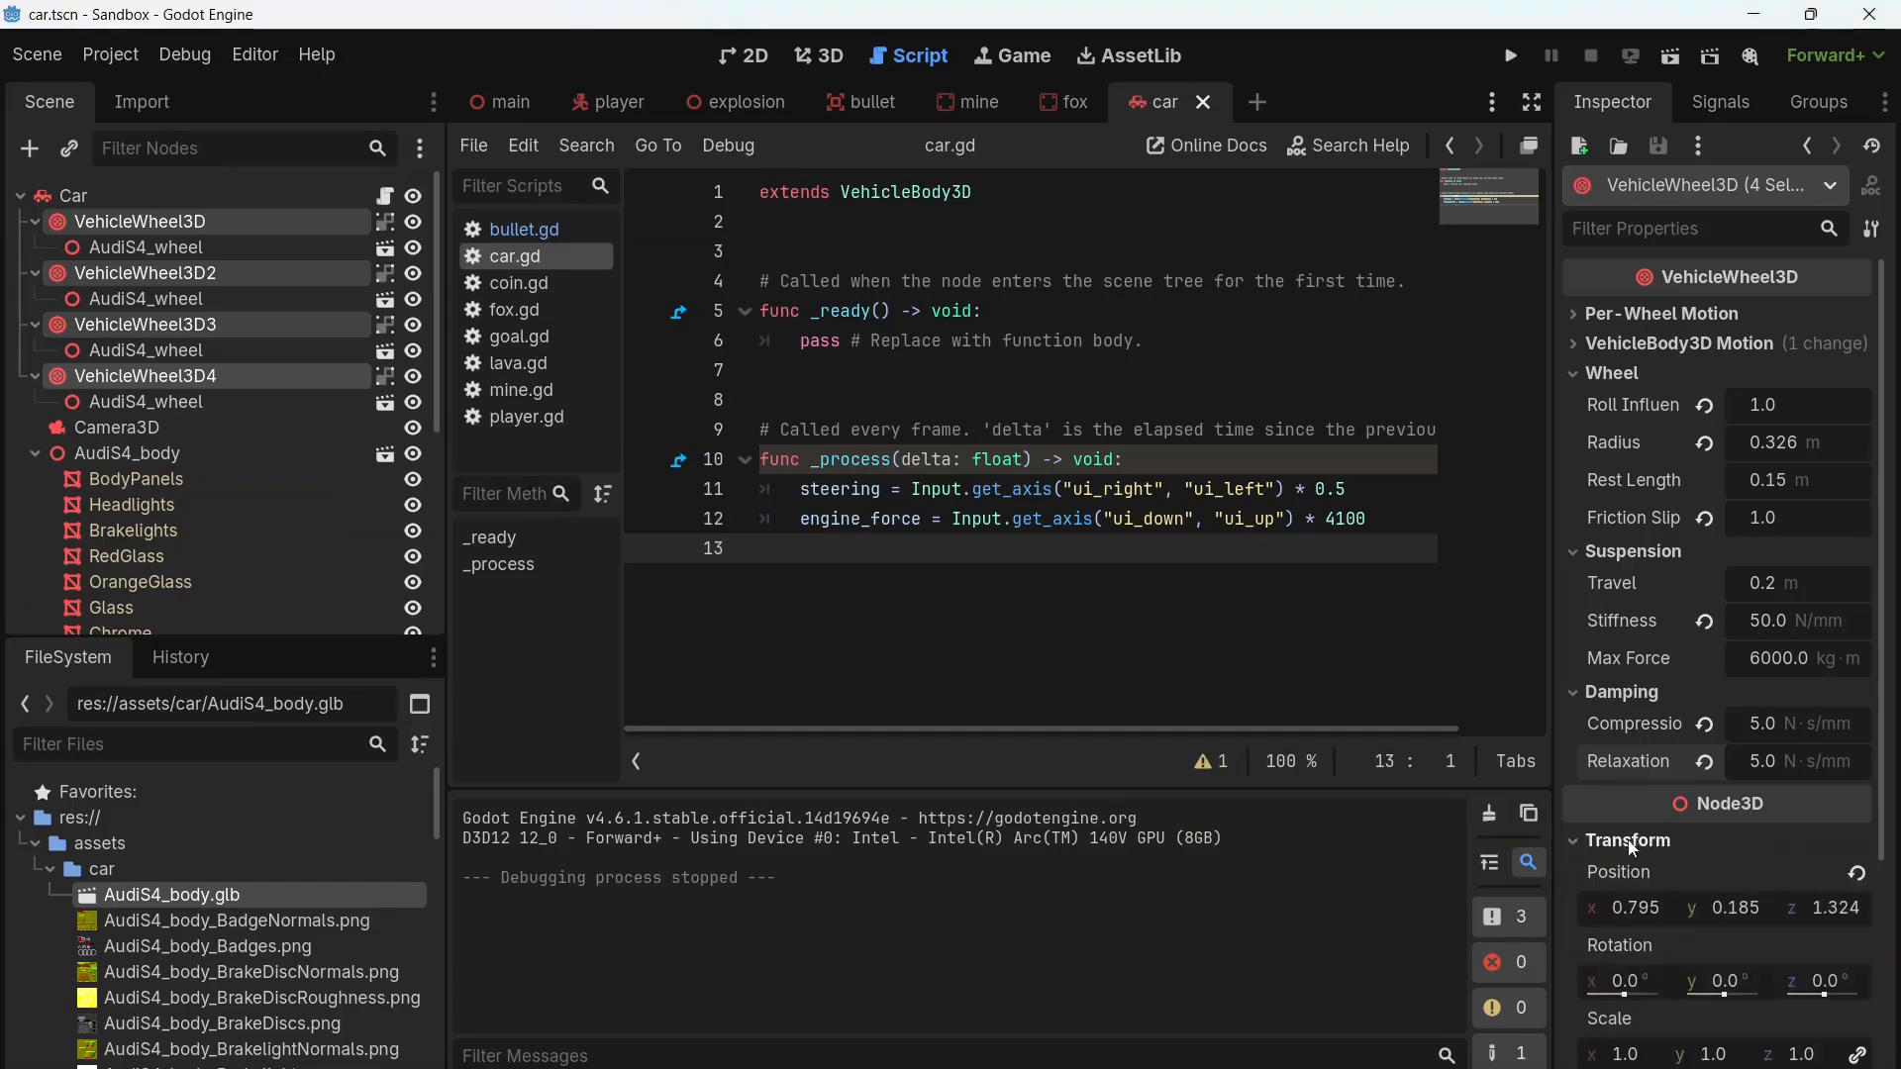